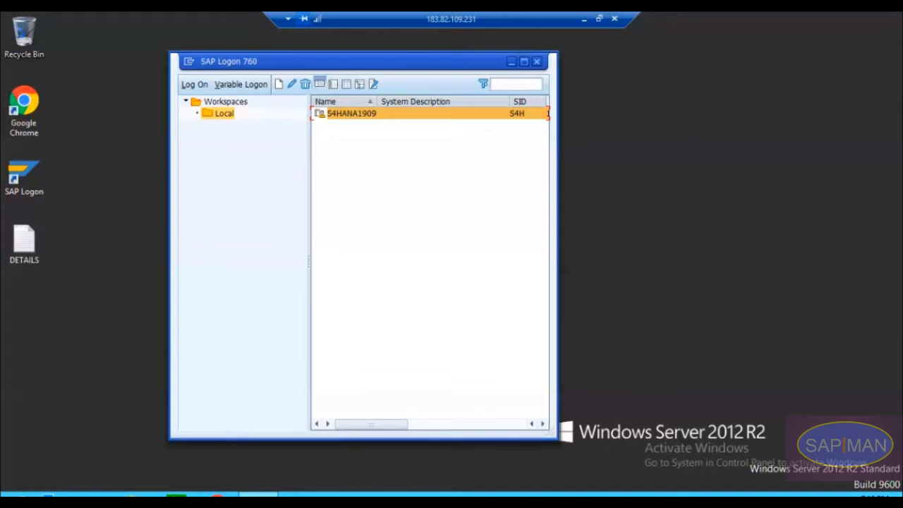
Step: Log on to the S4HANA1909 system in client 100 with the user name and account password
double_click(351, 122)
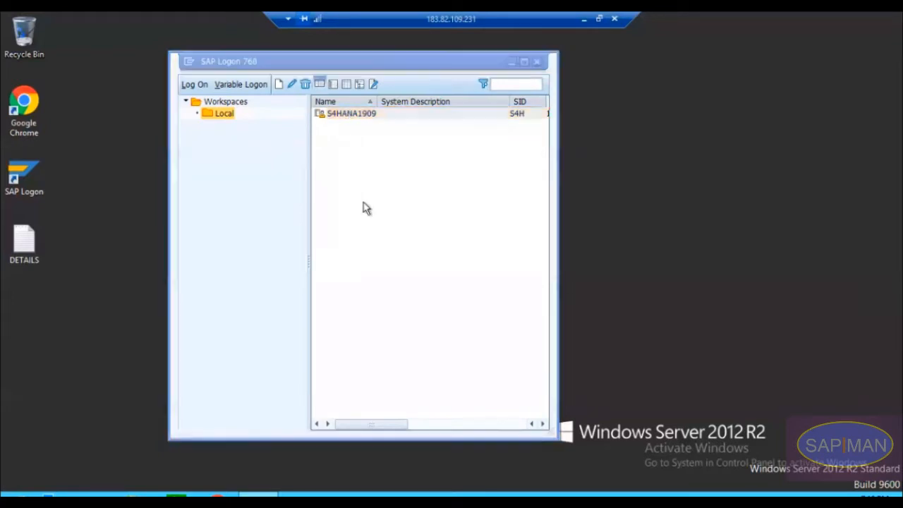
type("best")
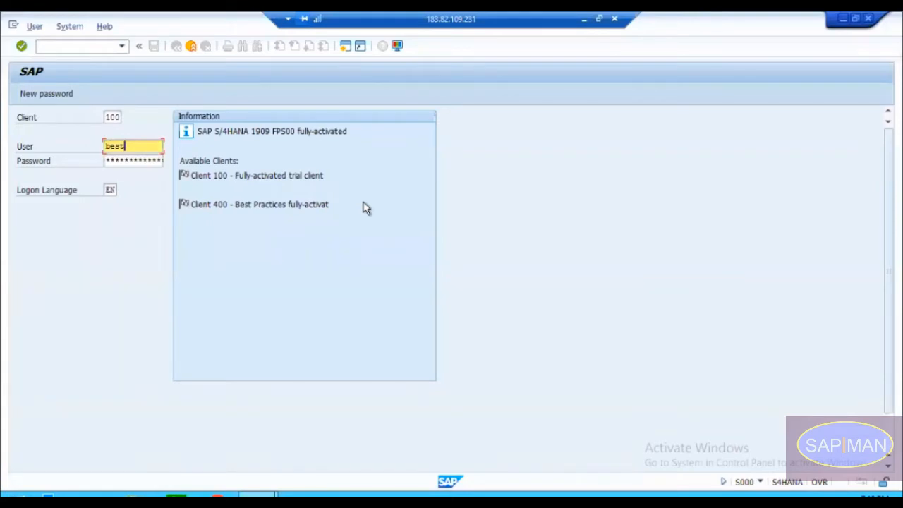
key("Tab")
type("********")
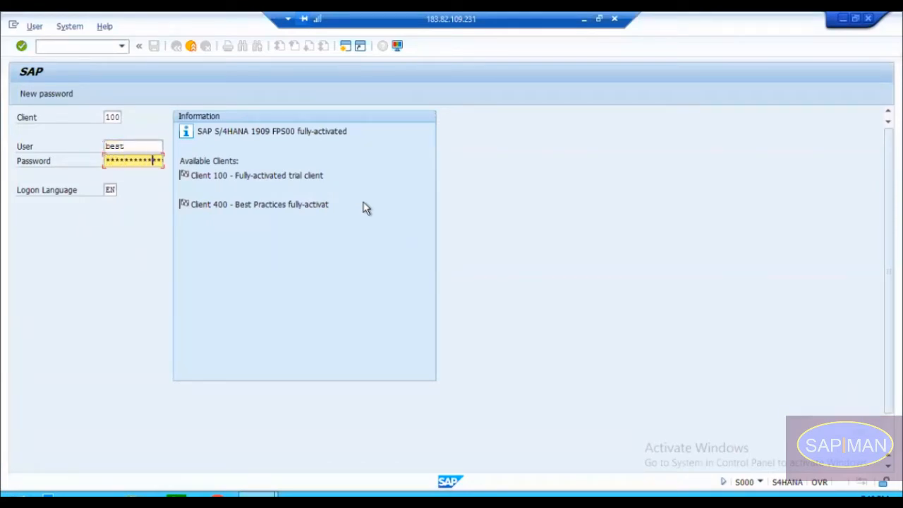
key("Return")
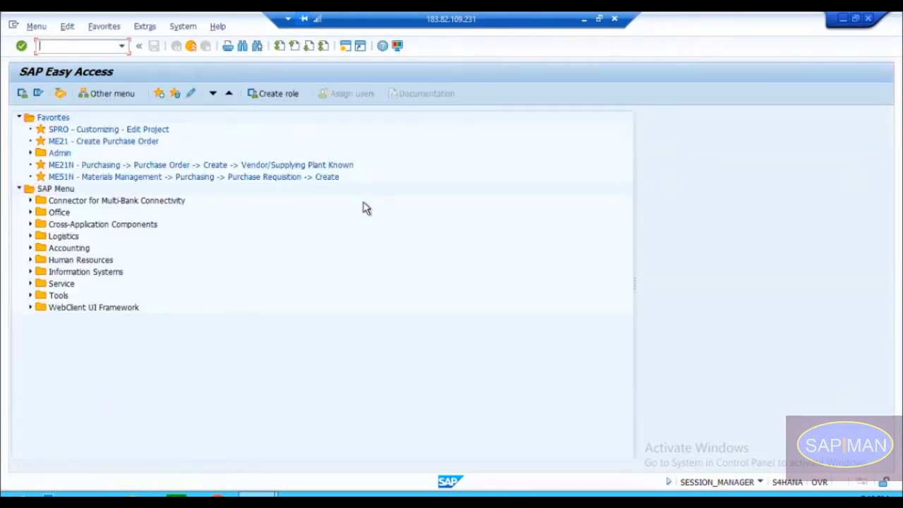
Step: Display the basic data of work center ASSEMBLY in plant 1710 with transaction CR03, and return to the start screen
type("d03")
key("Return")
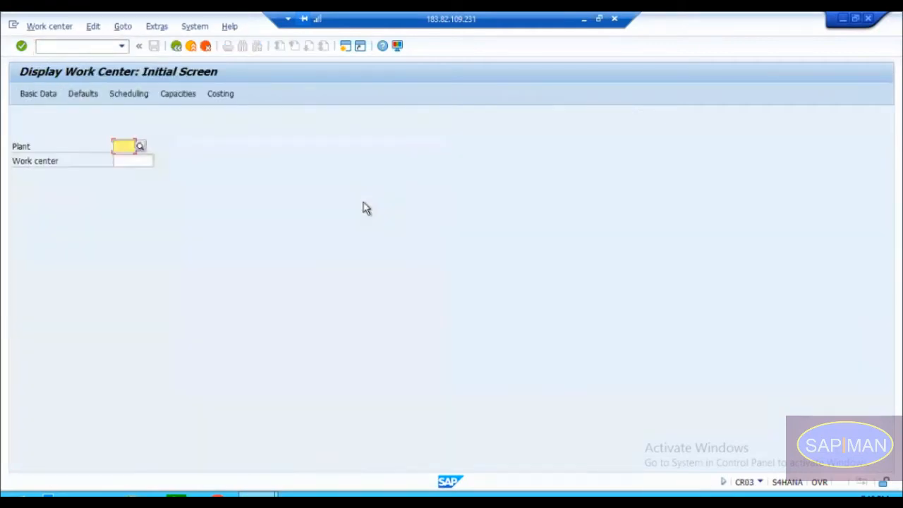
key("Down")
key("Return")
key("space")
key("Down")
key("Return")
key("Return")
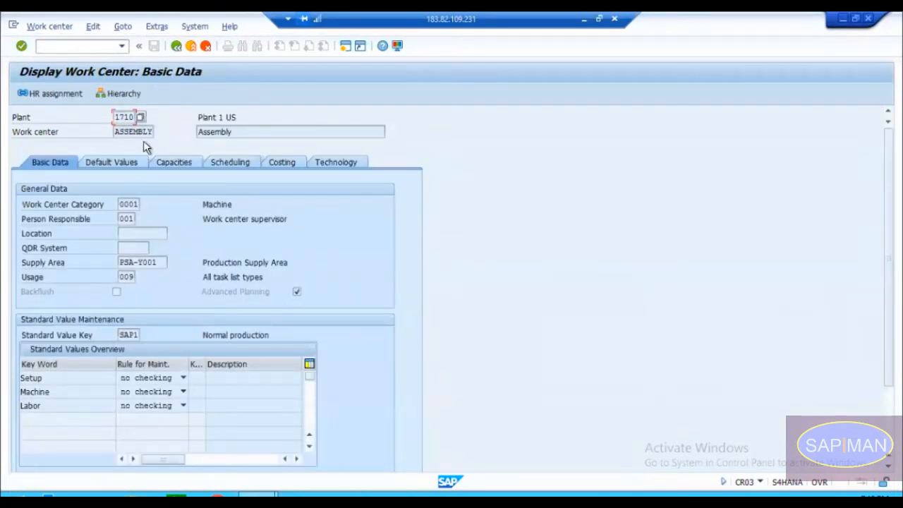
left_click(175, 47)
left_click(176, 46)
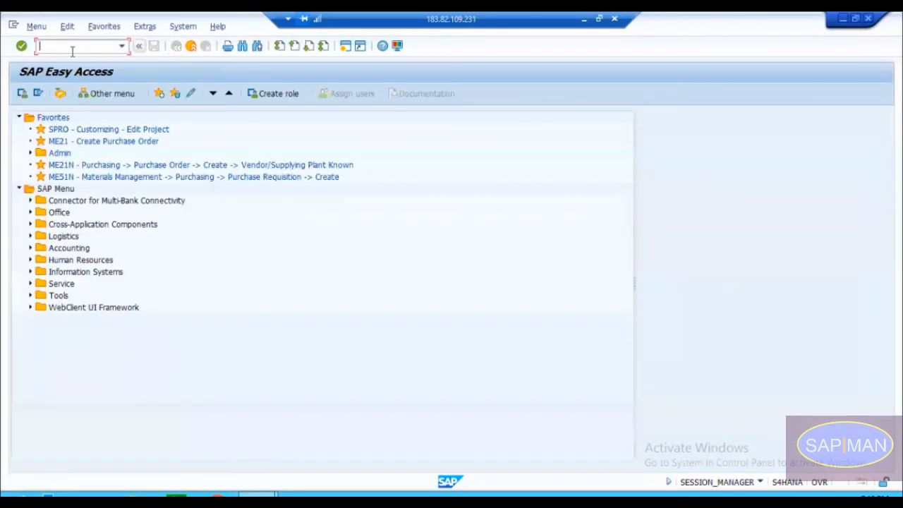
Step: Display the routing of material 7 in plant 1710 with transaction CA03
type("da03")
key("Return")
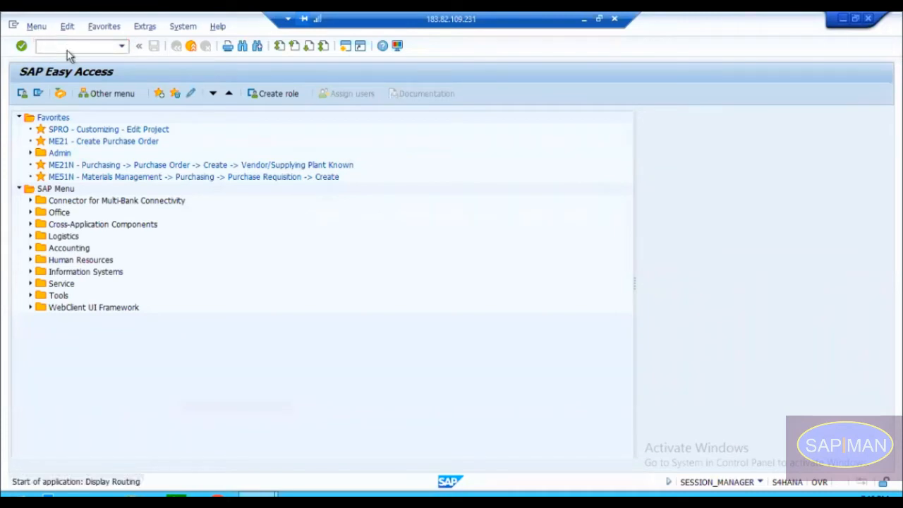
key("ctrl+v")
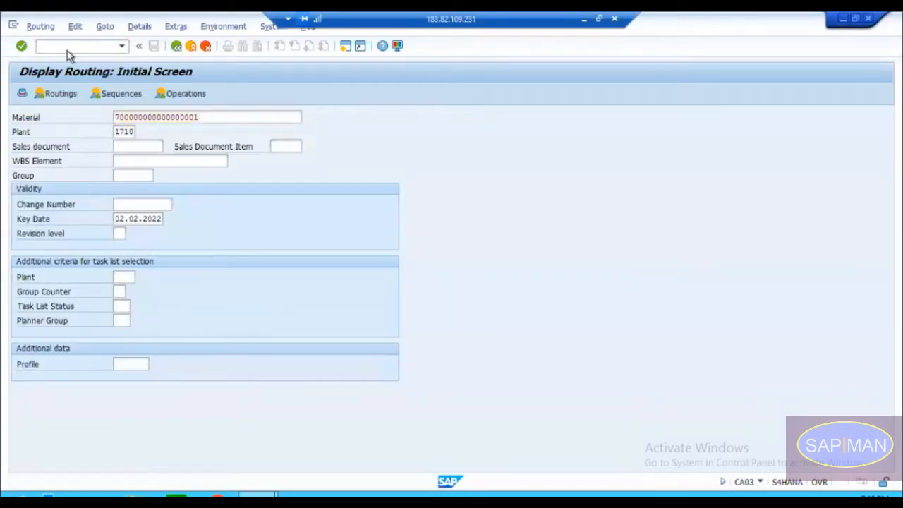
key("Return")
key("Escape")
key("BackSpace")
key("BackSpace")
key("BackSpace")
key("BackSpace")
key("BackSpace")
key("BackSpace")
key("BackSpace")
key("BackSpace")
key("BackSpace")
key("BackSpace")
key("BackSpace")
key("BackSpace")
key("BackSpace")
key("BackSpace")
key("BackSpace")
key("BackSpace")
key("BackSpace")
key("Return")
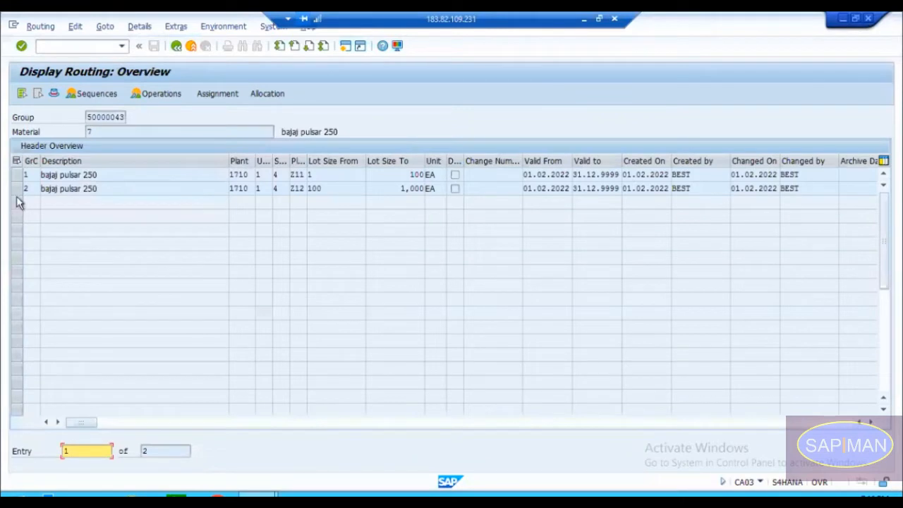
Step: View the operations and work center of the routing with group counter 2, and return to the routing overview
left_click(344, 188)
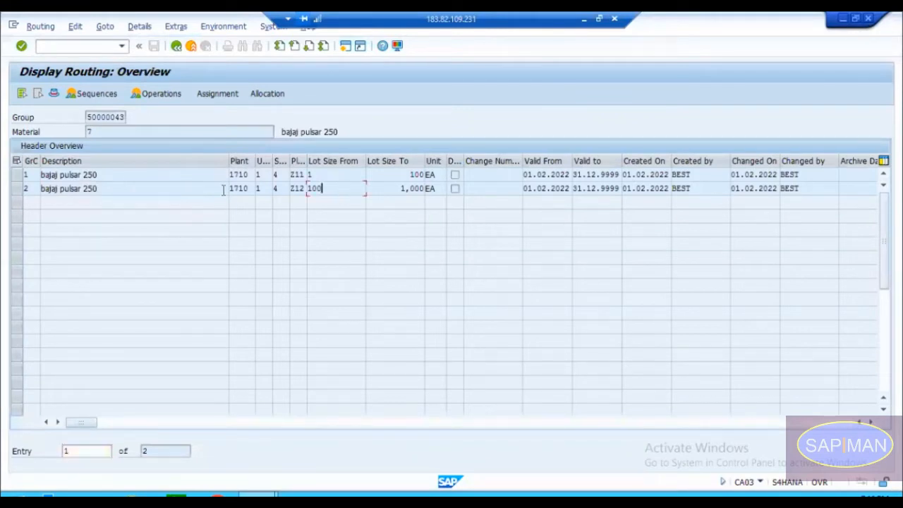
left_click(19, 175)
left_click(17, 175)
left_click(17, 189)
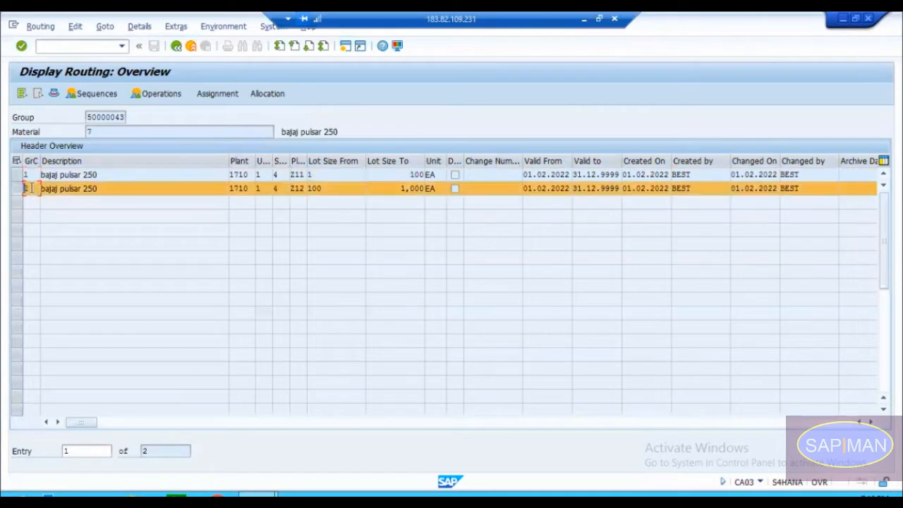
double_click(80, 189)
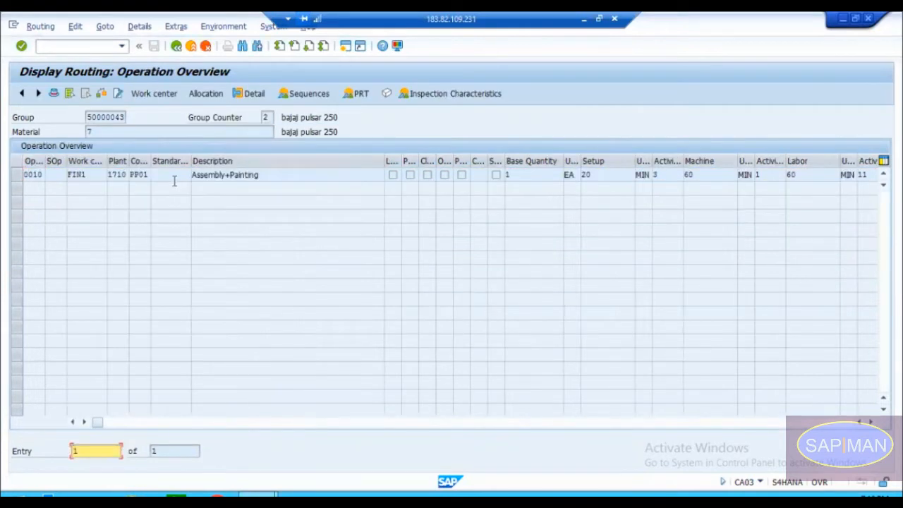
double_click(106, 175)
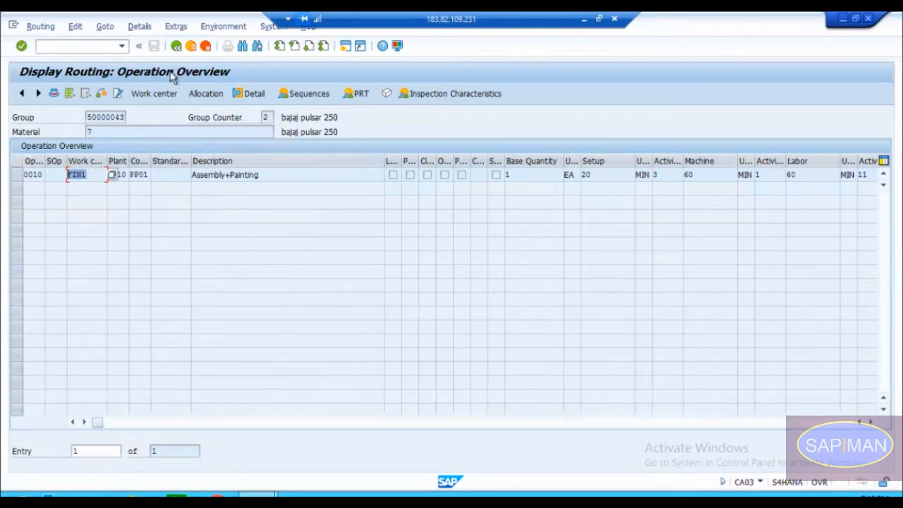
left_click(177, 46)
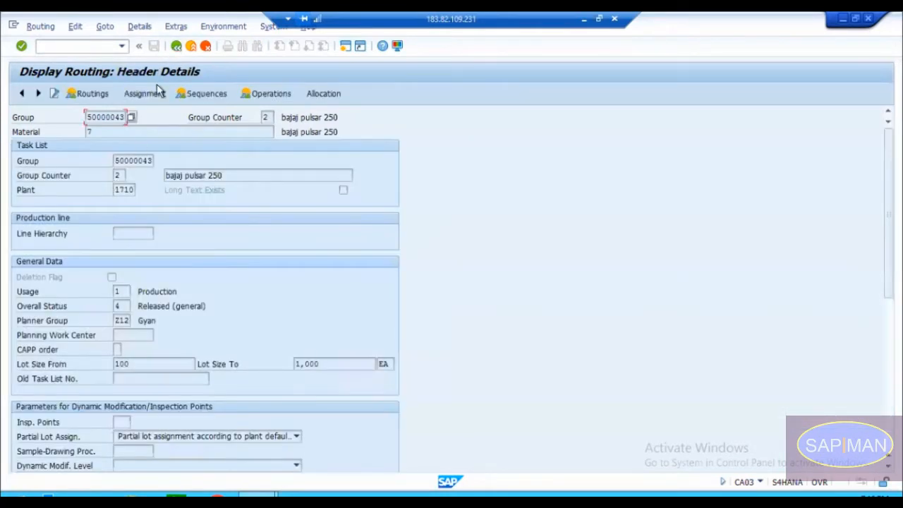
left_click(177, 46)
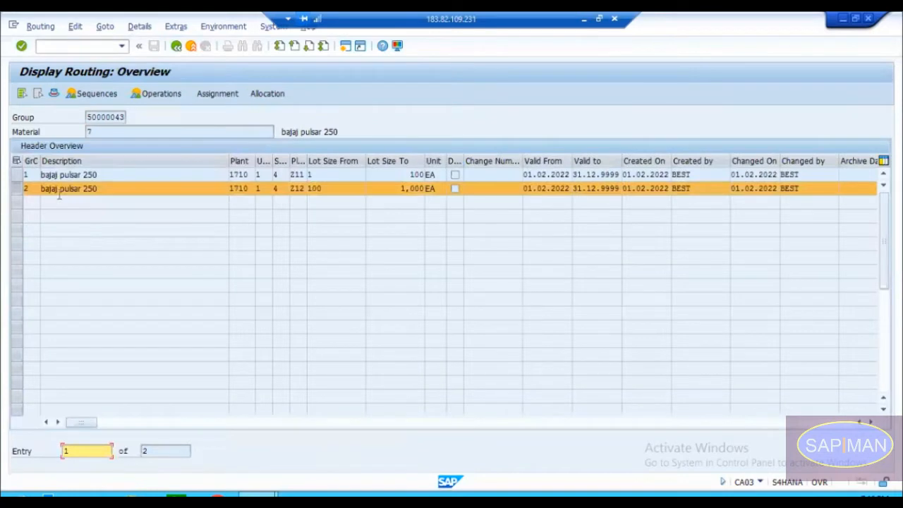
Step: Open the operations of the routing with group counter 1 and widen the work center column to show full names
left_click(19, 188)
left_click(19, 176)
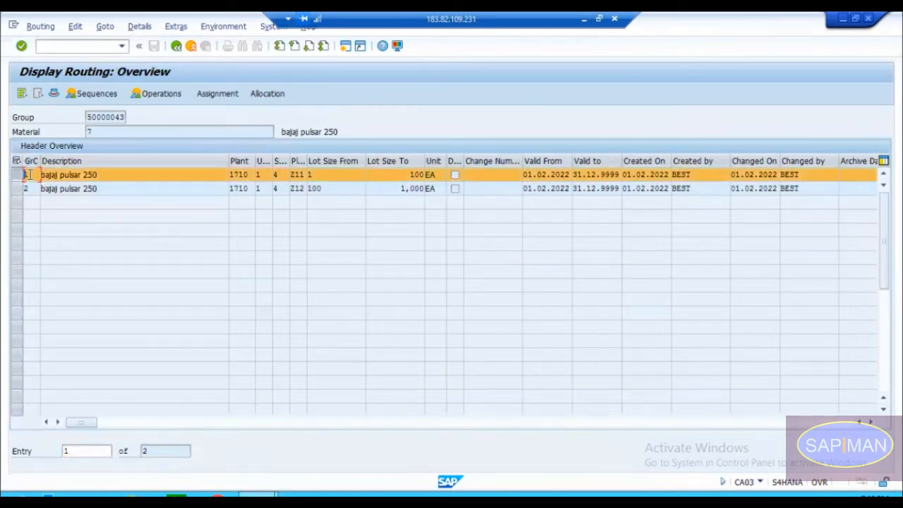
double_click(28, 175)
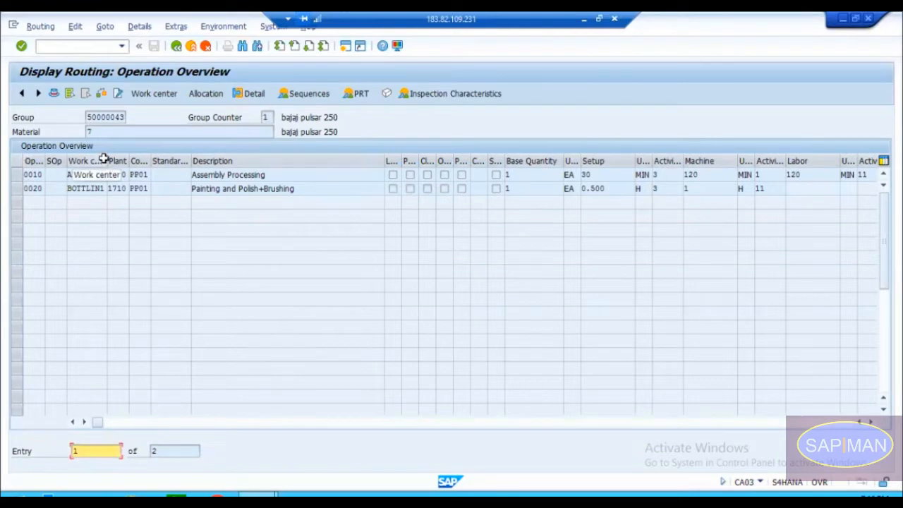
left_click_drag(106, 160, 75, 175)
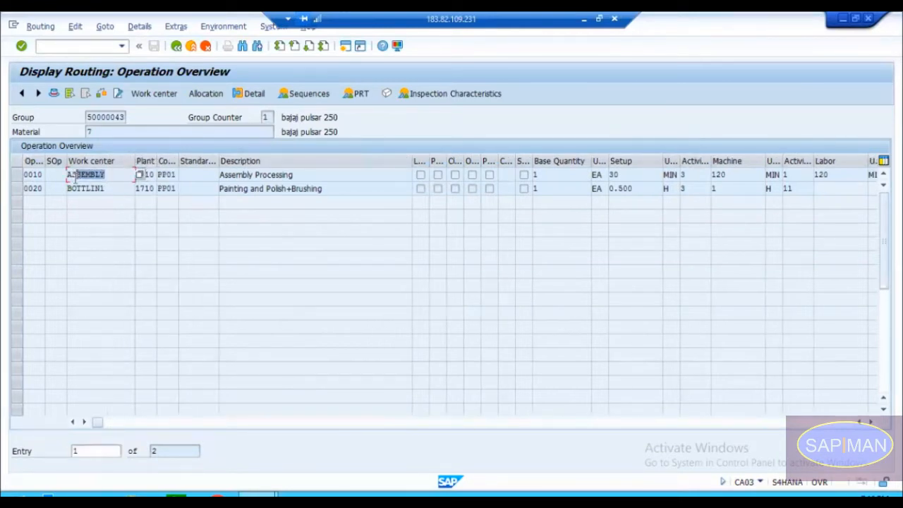
Step: Examine the work centers assigned to operations 0010 and 0020, and leave the routing display
left_click(101, 133)
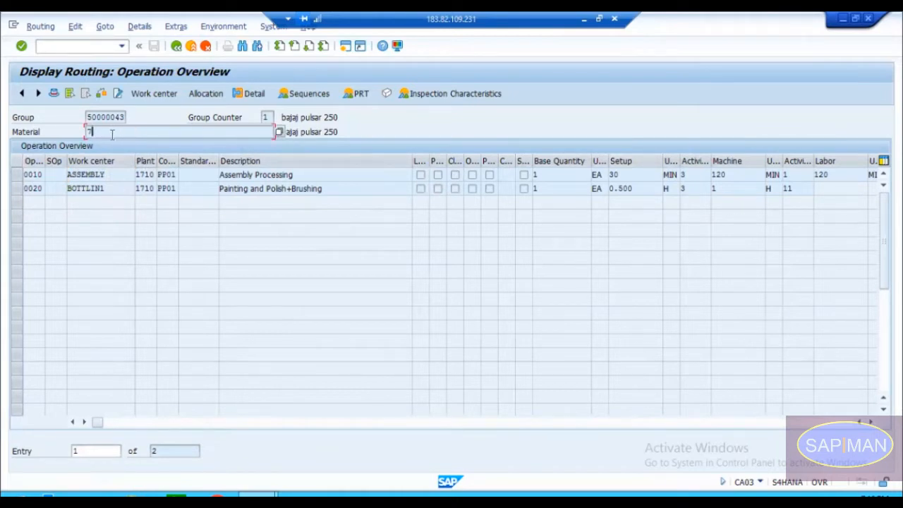
left_click(113, 175)
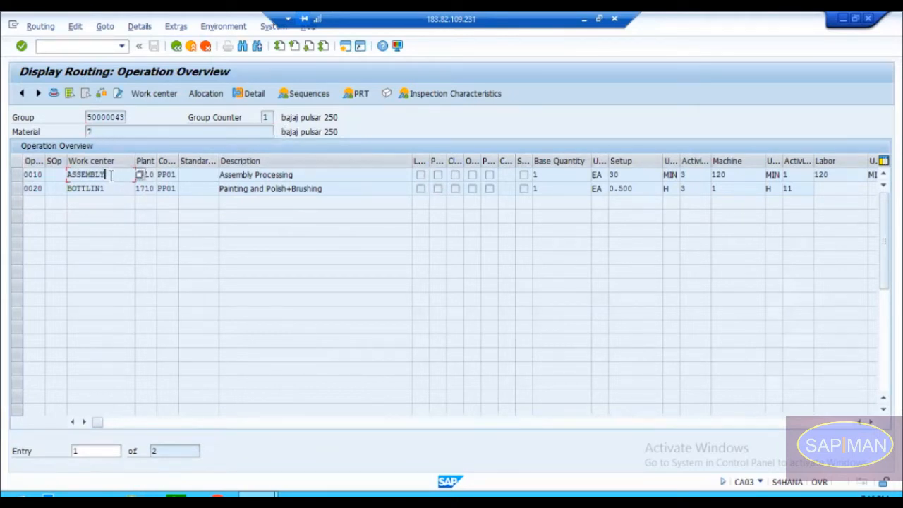
left_click_drag(106, 175, 68, 174)
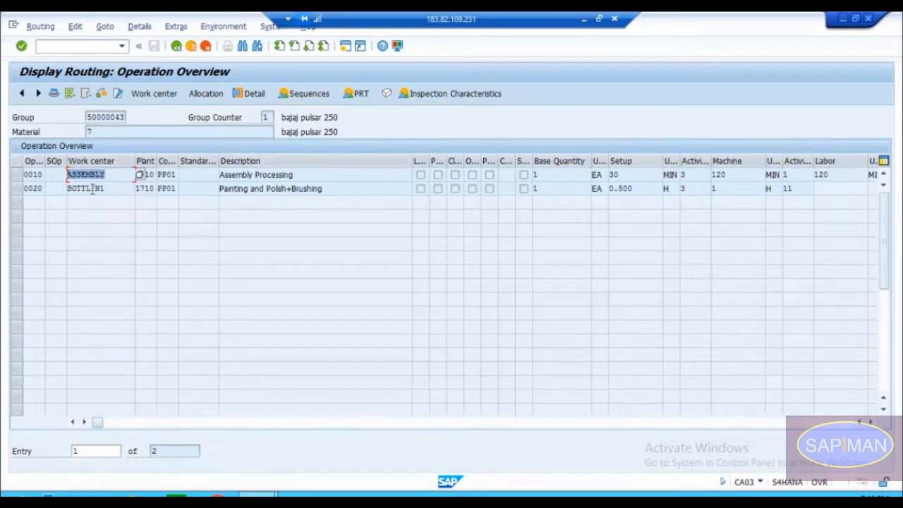
left_click(100, 174)
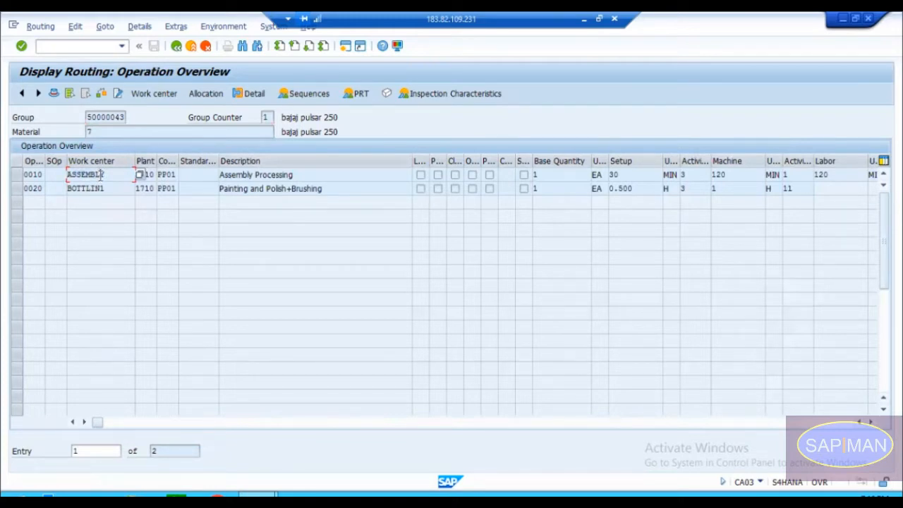
left_click_drag(105, 175, 82, 173)
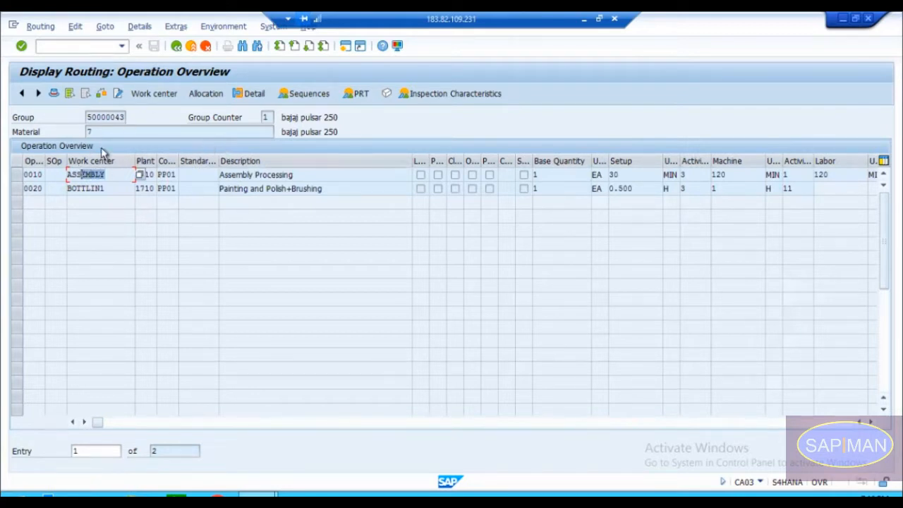
left_click_drag(134, 174, 62, 174)
left_click(110, 188)
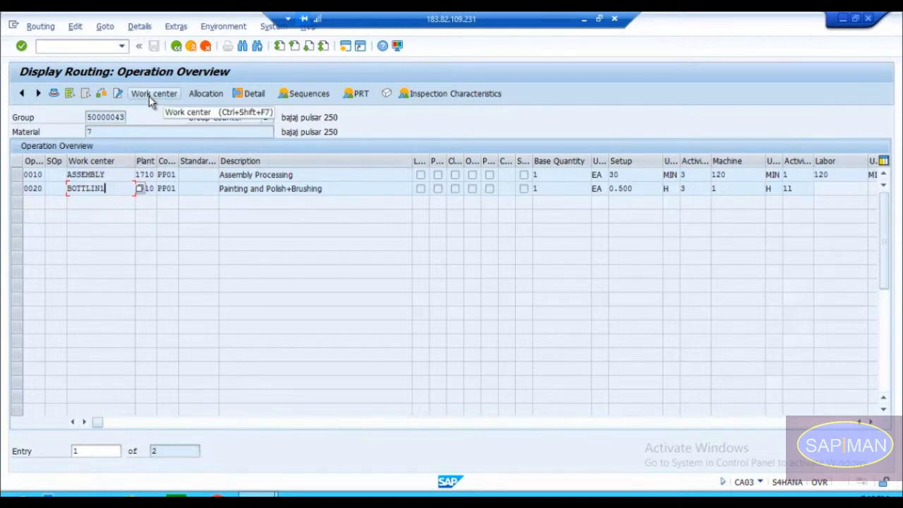
left_click(177, 46)
left_click(176, 47)
left_click(176, 46)
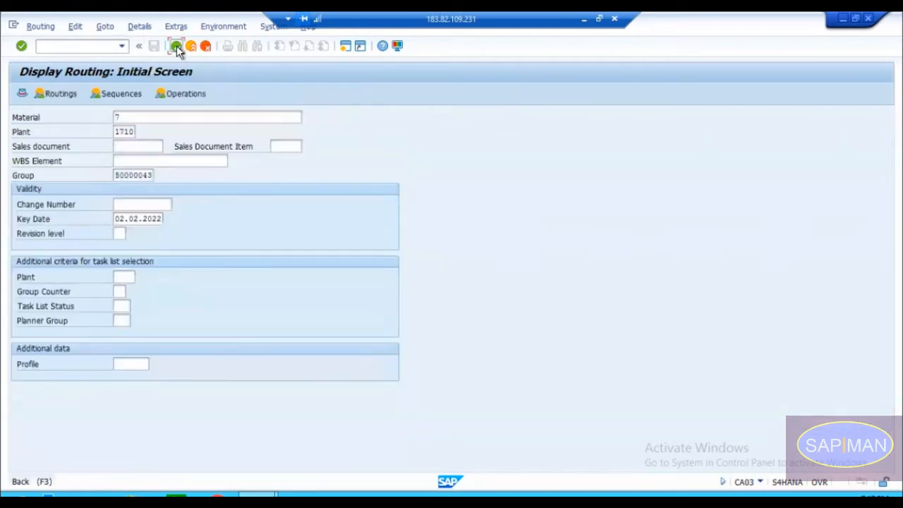
left_click(177, 47)
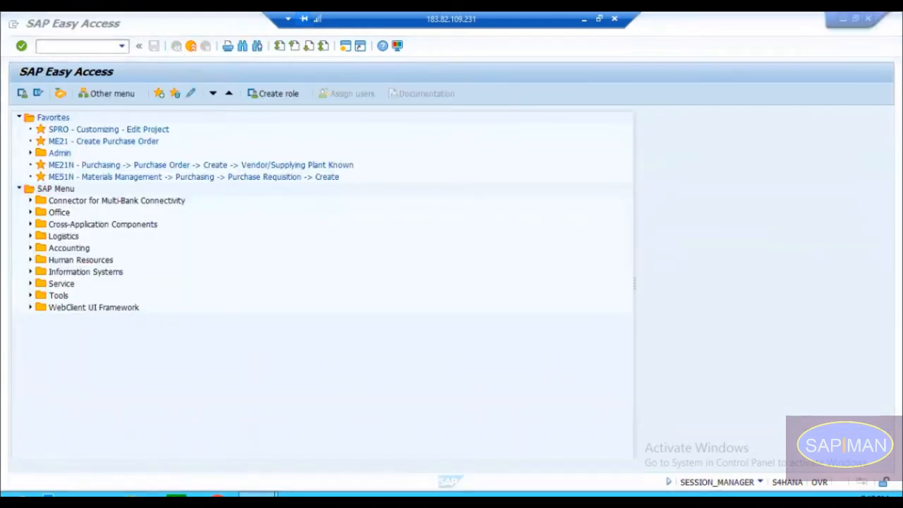
Step: Start creating a work center with transaction CR01
left_click(292, 448)
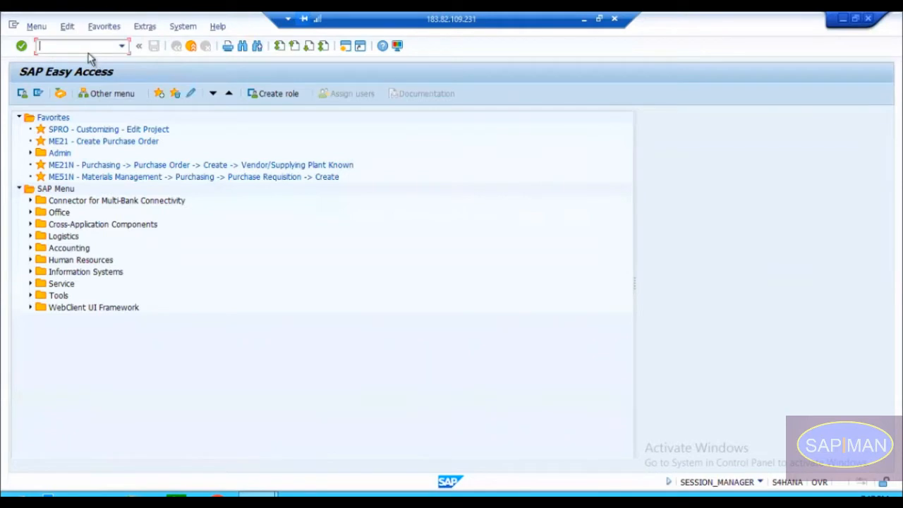
type("d")
type("r01")
key("Return")
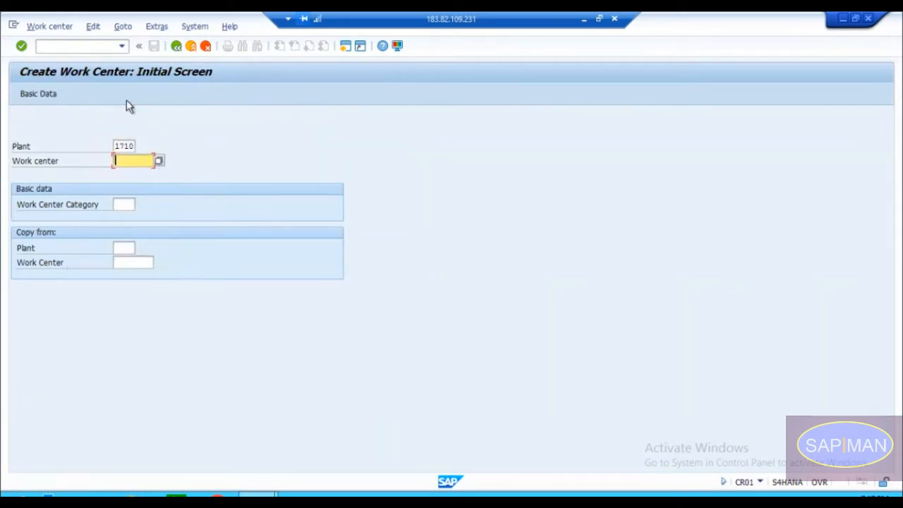
Step: Review the plant, work center and category fields, view the available work center categories, and close the list without choosing one
left_click(125, 146)
left_click(125, 161)
left_click(123, 205)
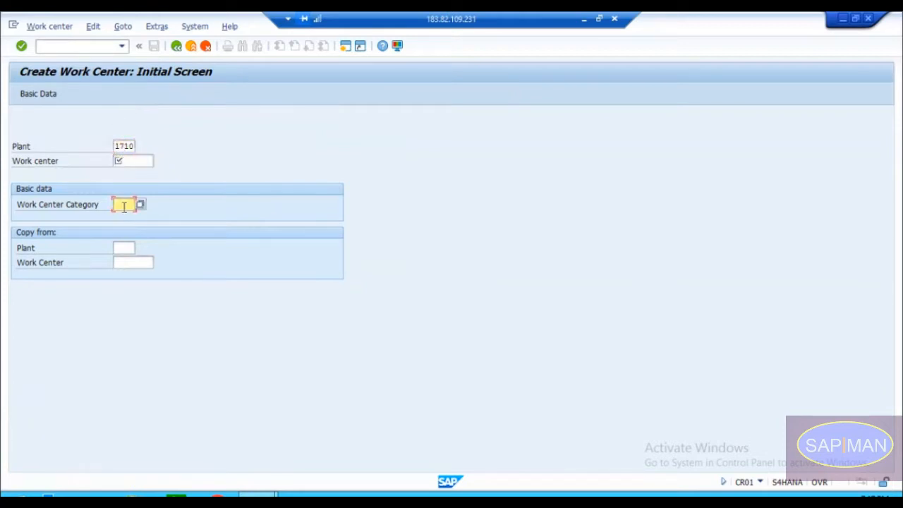
left_click(127, 162)
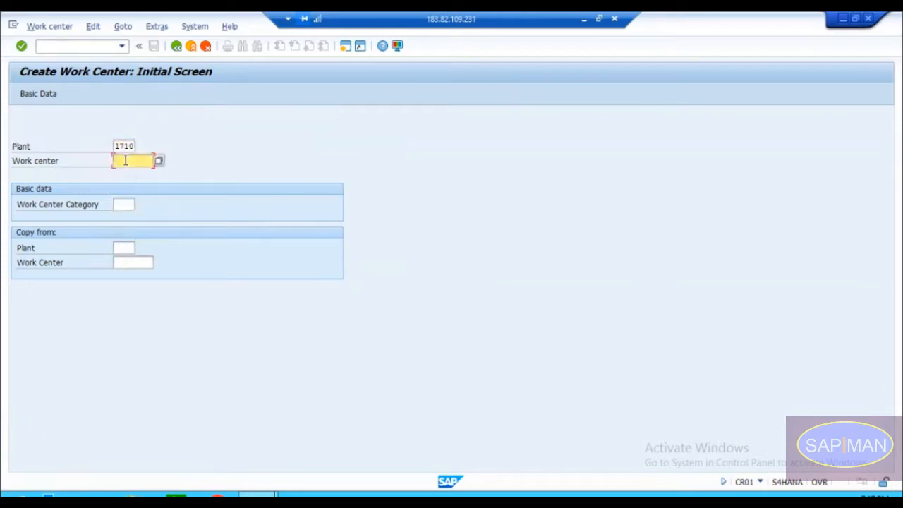
left_click(125, 203)
left_click(141, 205)
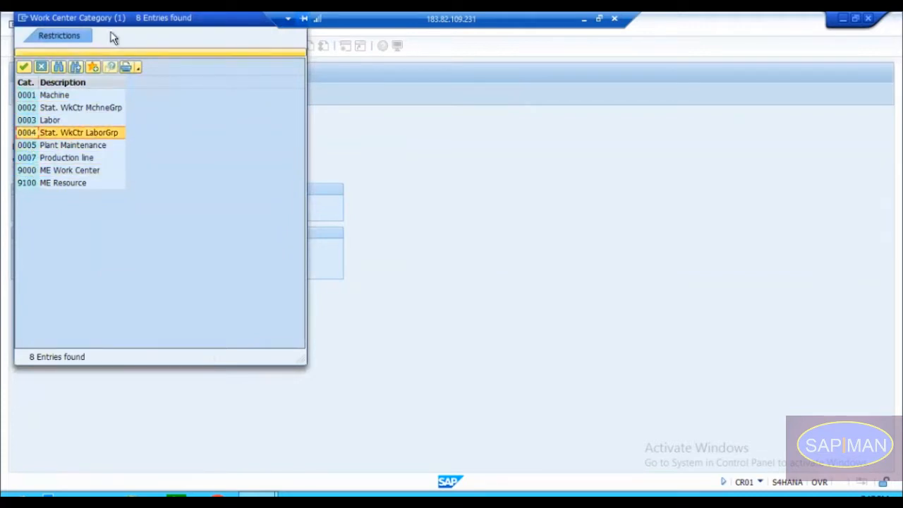
left_click(41, 67)
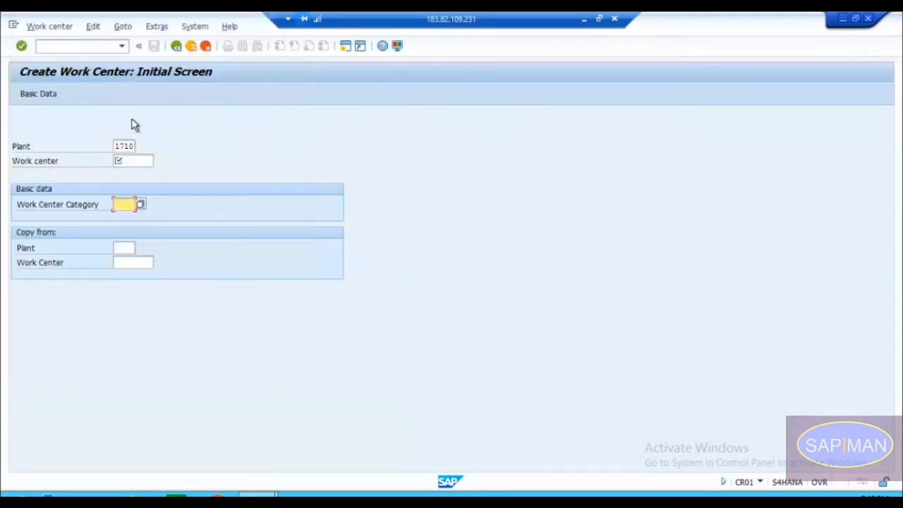
Step: Show the previously used entries for the name of the new work center
left_click(118, 161)
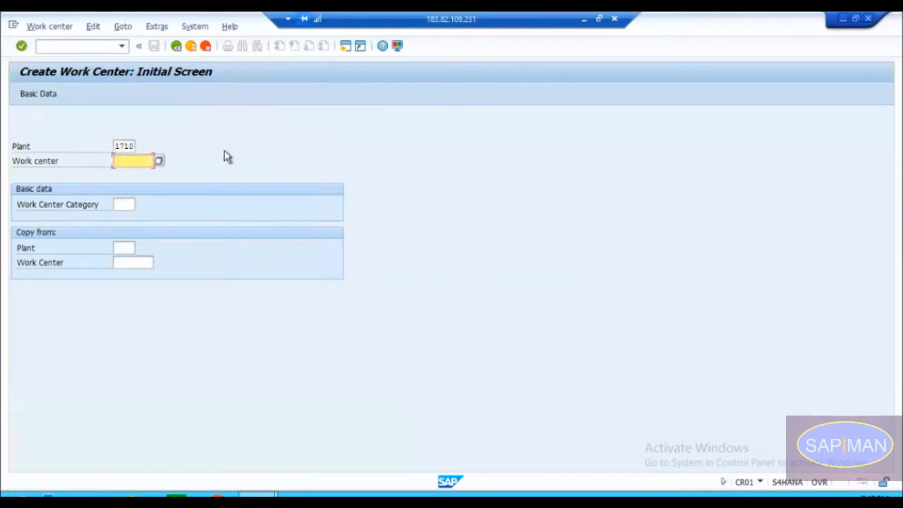
left_click(108, 162)
left_click(124, 161)
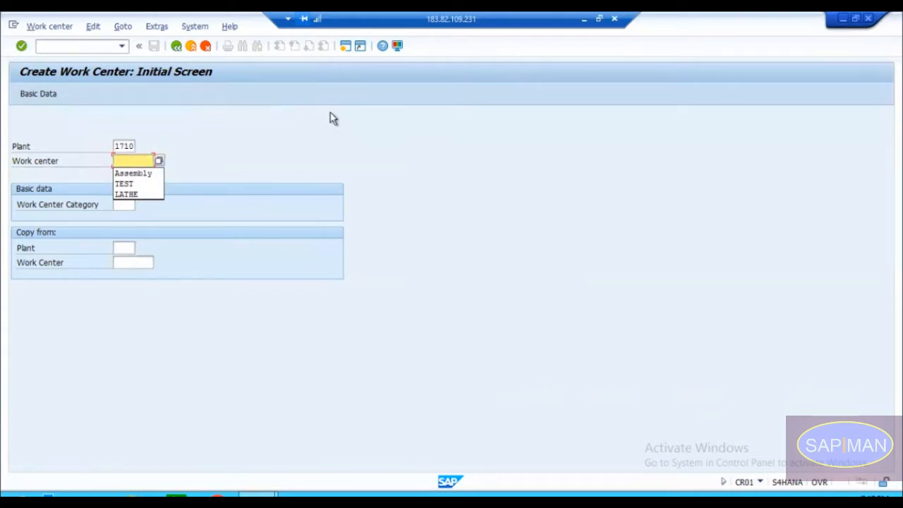
Step: Open a second session and start creating a material with transaction MM01
left_click(346, 49)
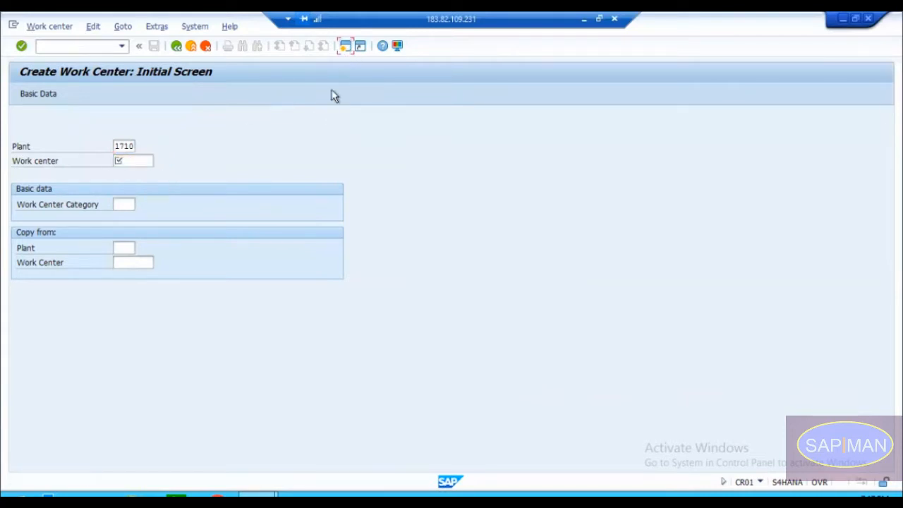
type("cr03")
key("Return")
type("mm0")
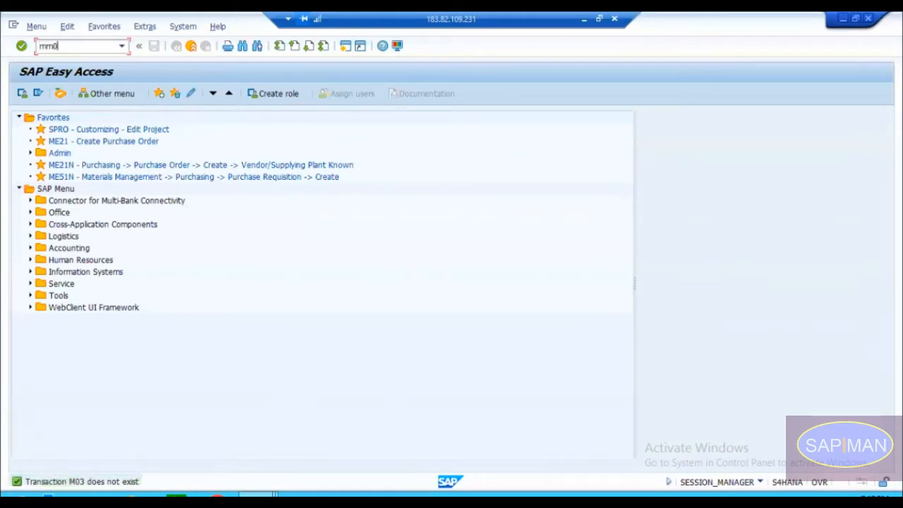
type("1")
key("Return")
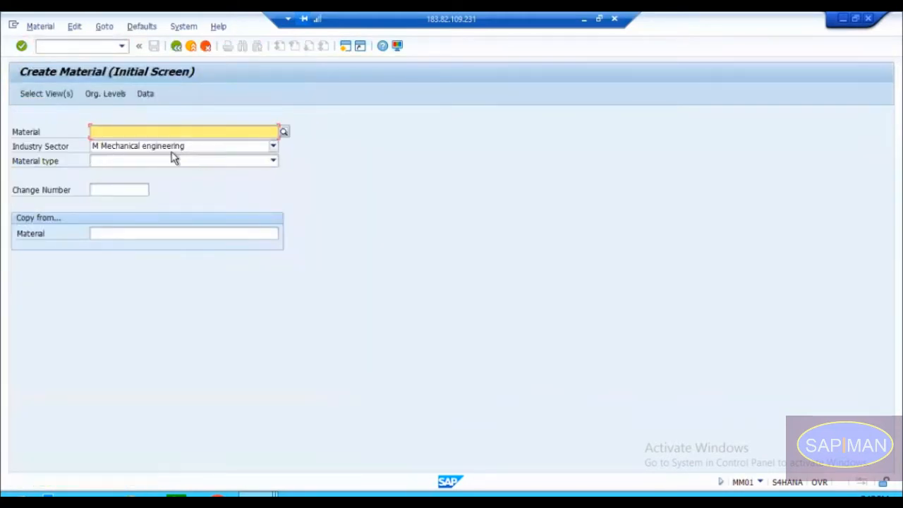
Step: Try material type FERT Finished goods, and set the type to ROH Raw materials to reach the organizational levels
left_click(169, 161)
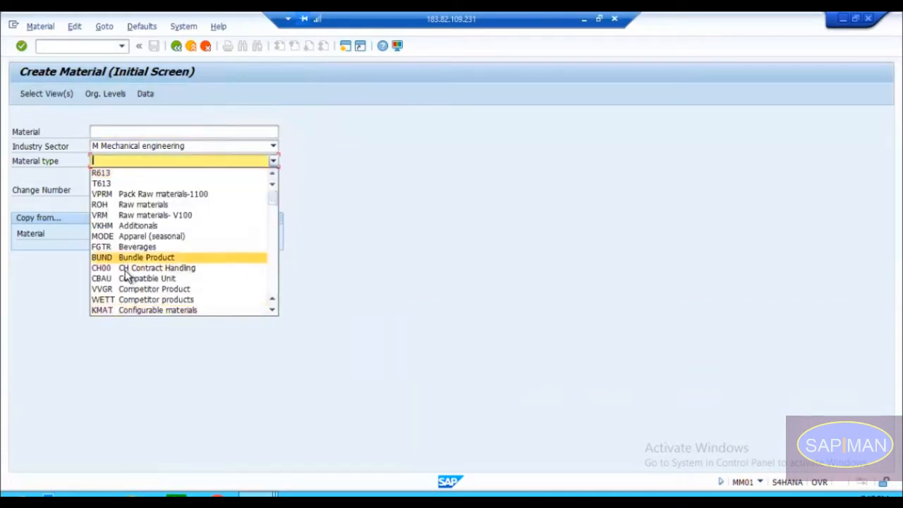
key("f")
key("Return")
key("Return")
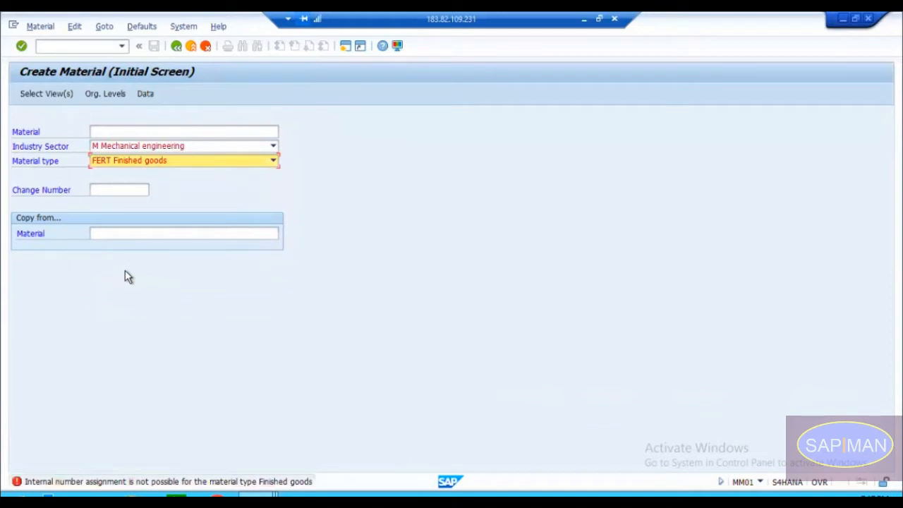
key("r")
key("Return")
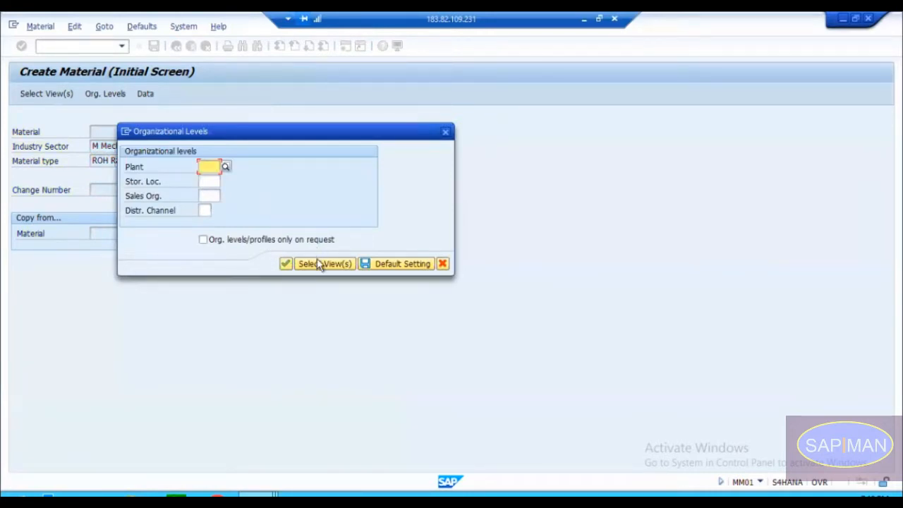
Step: Try plant 1000, and set the plant to 1710 to open the raw material's basic data
type("1000")
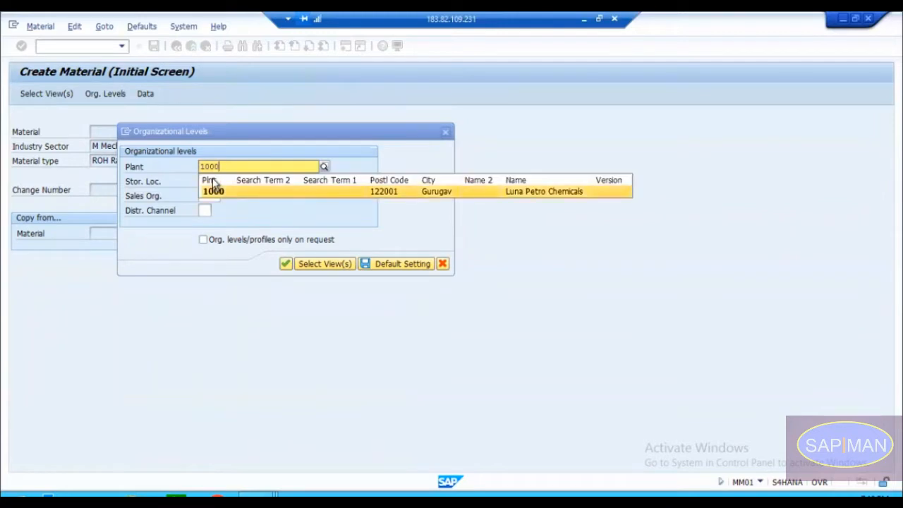
key("Return")
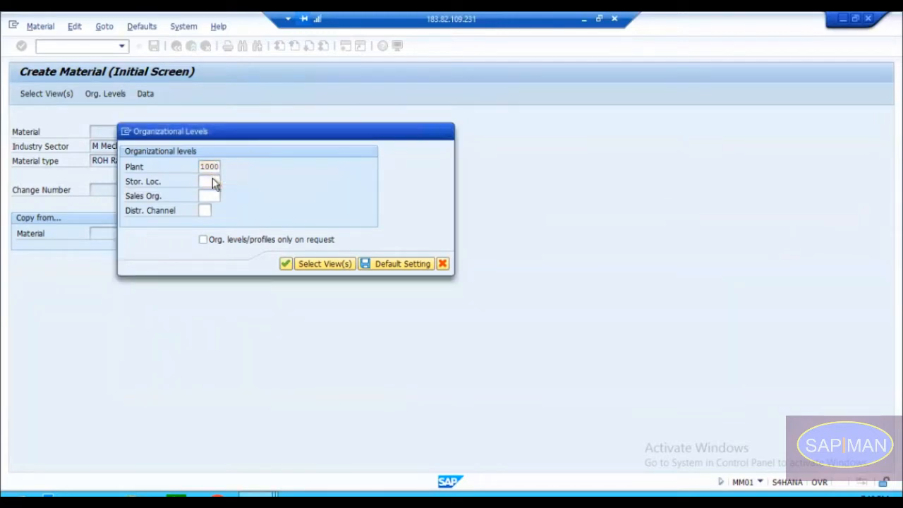
key("Return")
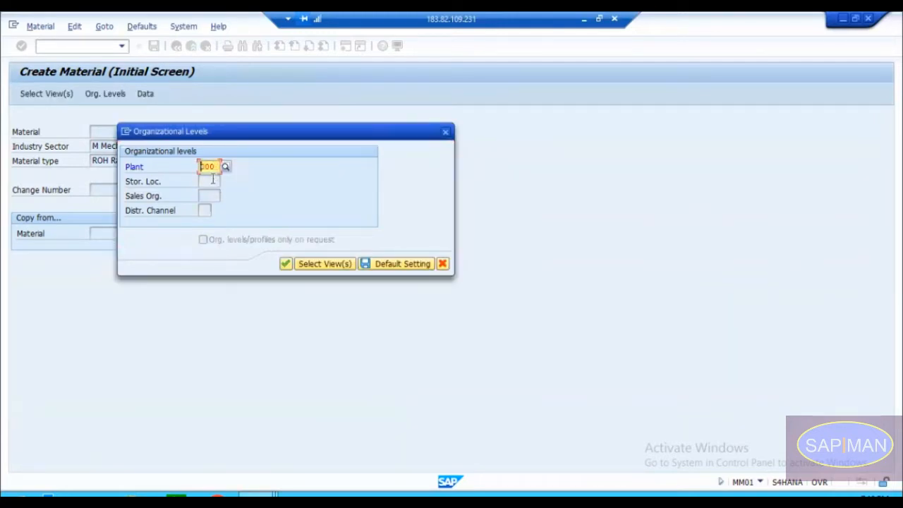
type("171")
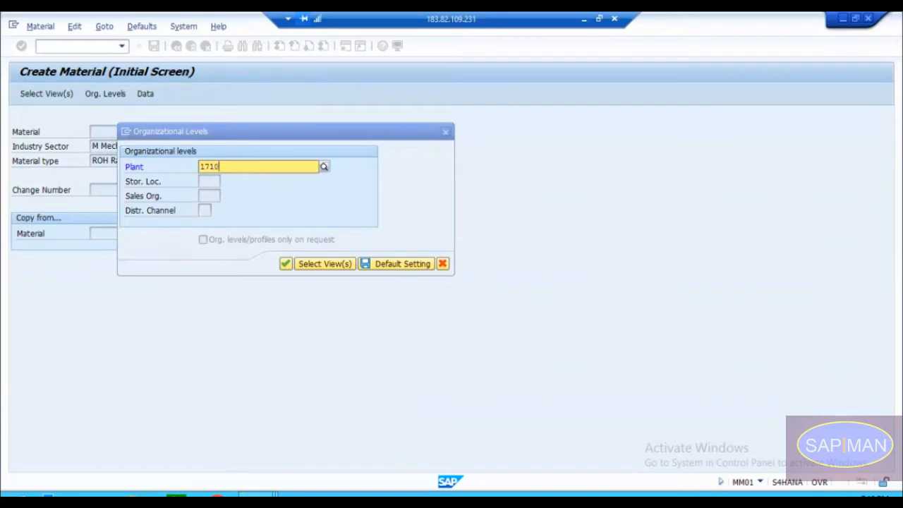
key("Return")
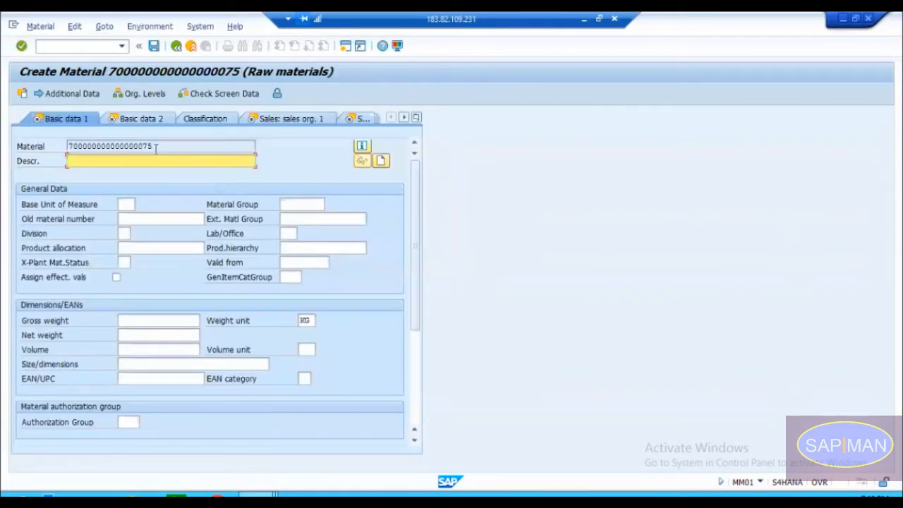
Step: Examine the internally assigned material number, and close the material session without saving
left_click_drag(154, 146, 65, 146)
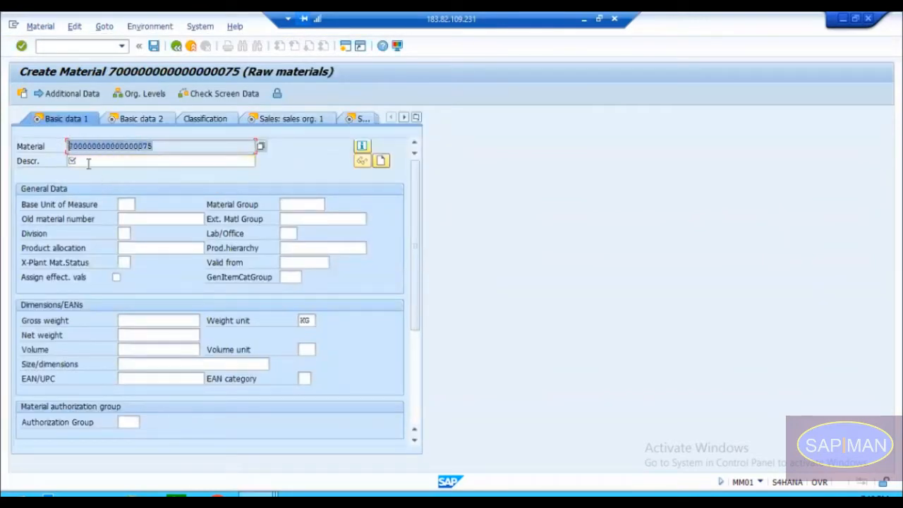
left_click(81, 162)
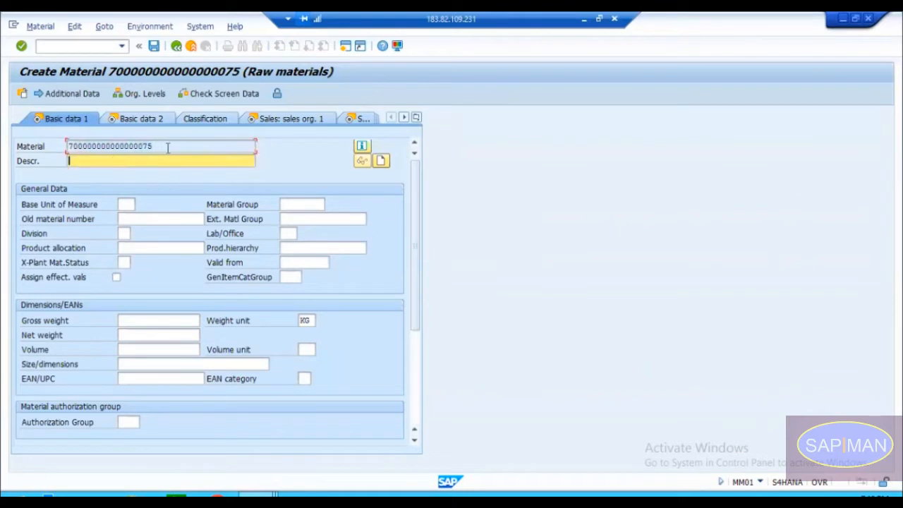
left_click_drag(167, 148, 74, 142)
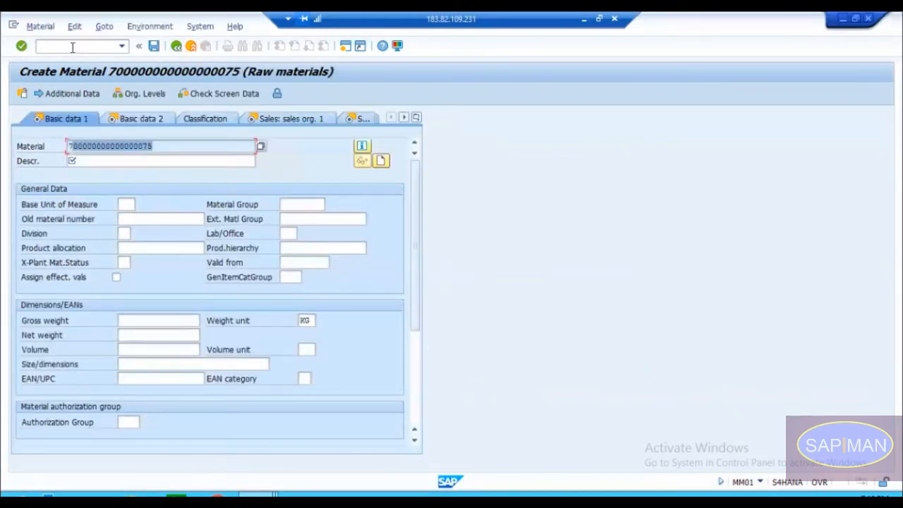
left_click(72, 47)
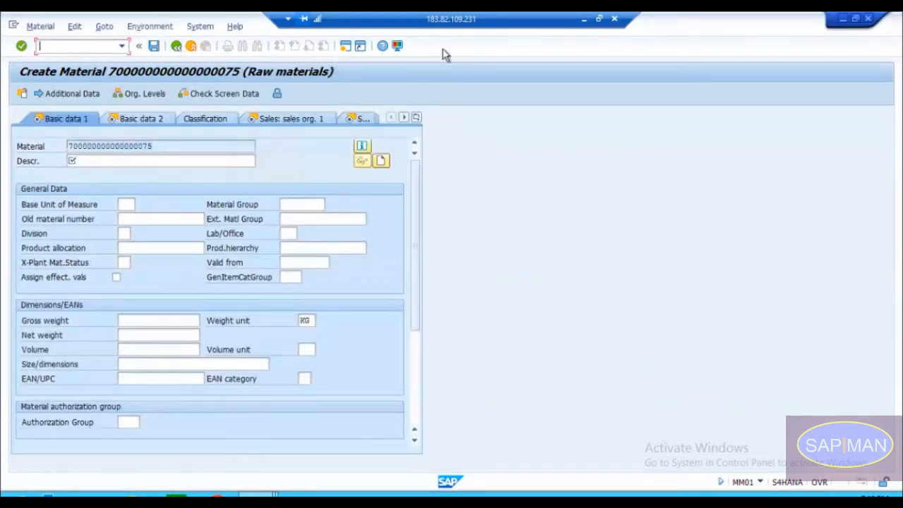
left_click(870, 19)
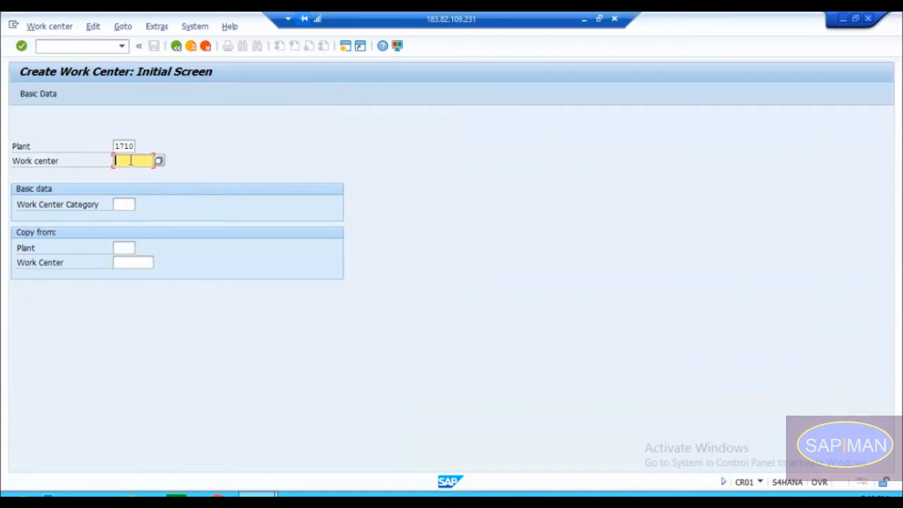
Step: Name the new work center CNC-100M
type("CM")
type("CNC")
type("-100M")
Step: Show the available work center categories and compare the Machine and Labor entries
left_click(127, 205)
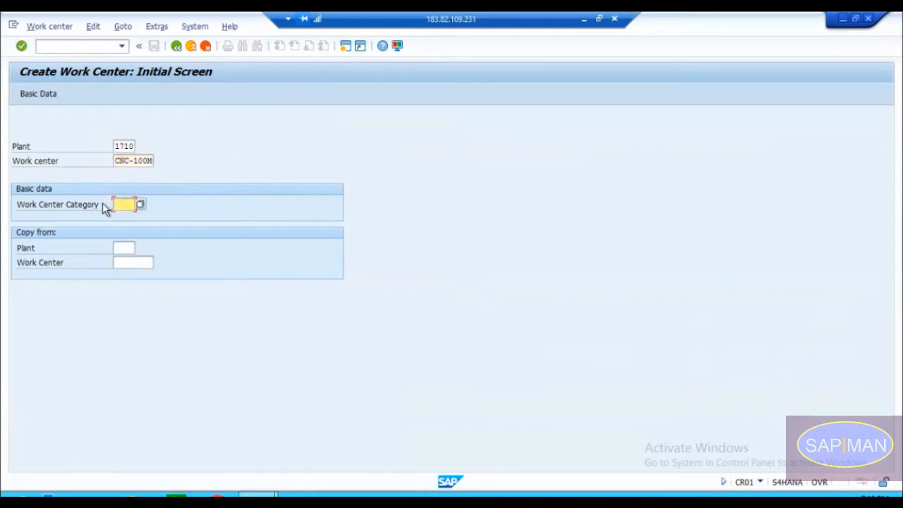
left_click(140, 204)
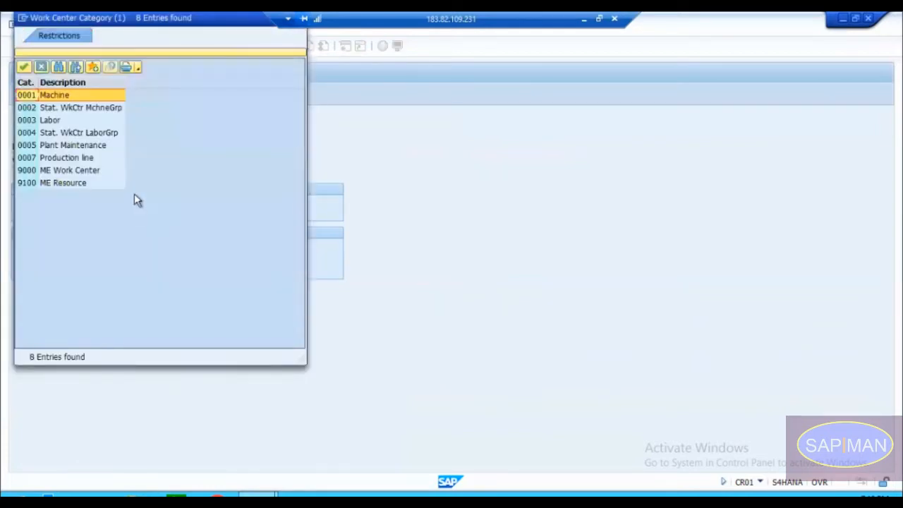
left_click(46, 122)
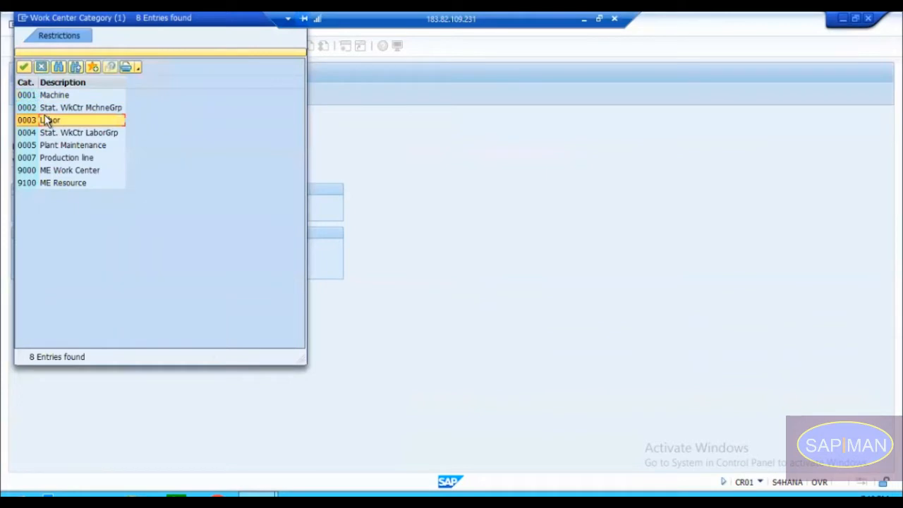
left_click_drag(105, 27, 404, 90)
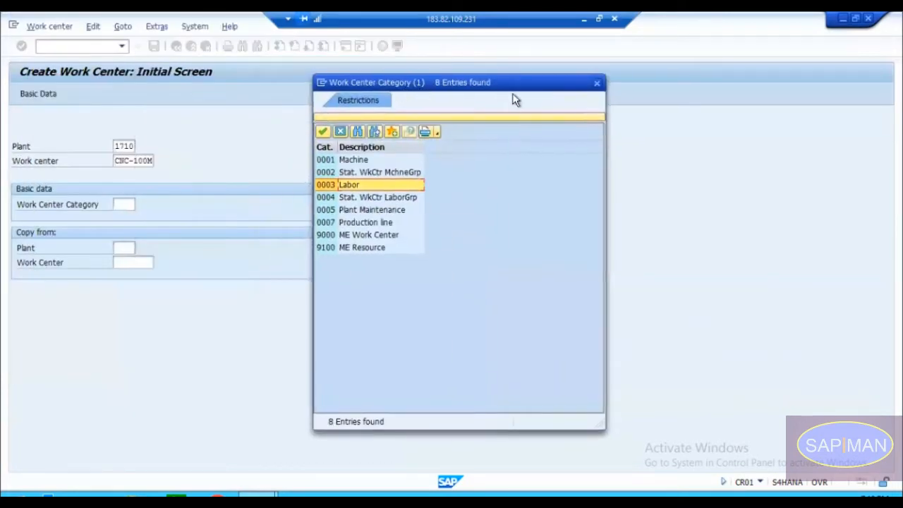
left_click(355, 162)
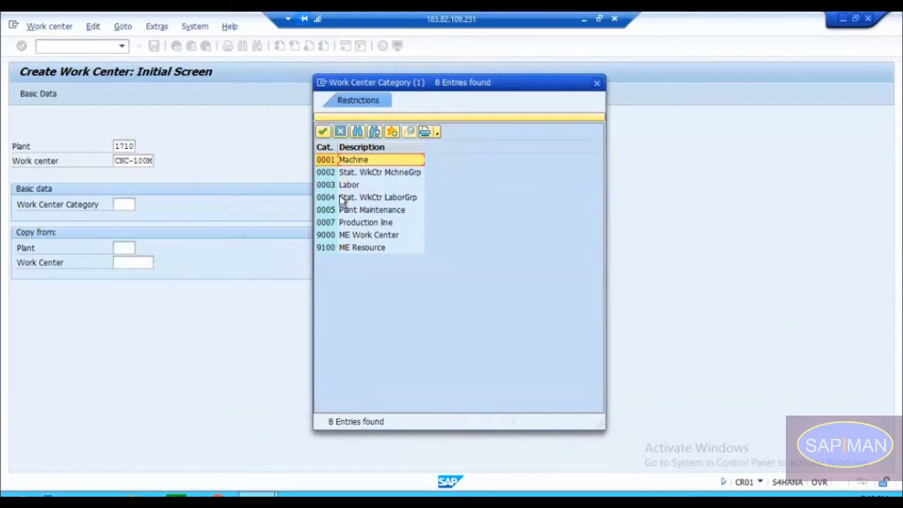
left_click(334, 188)
left_click(350, 187)
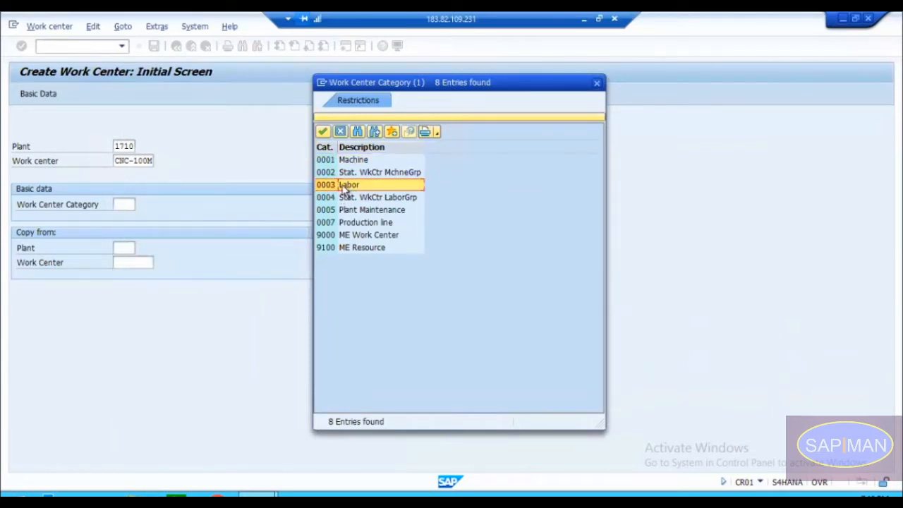
left_click(334, 184)
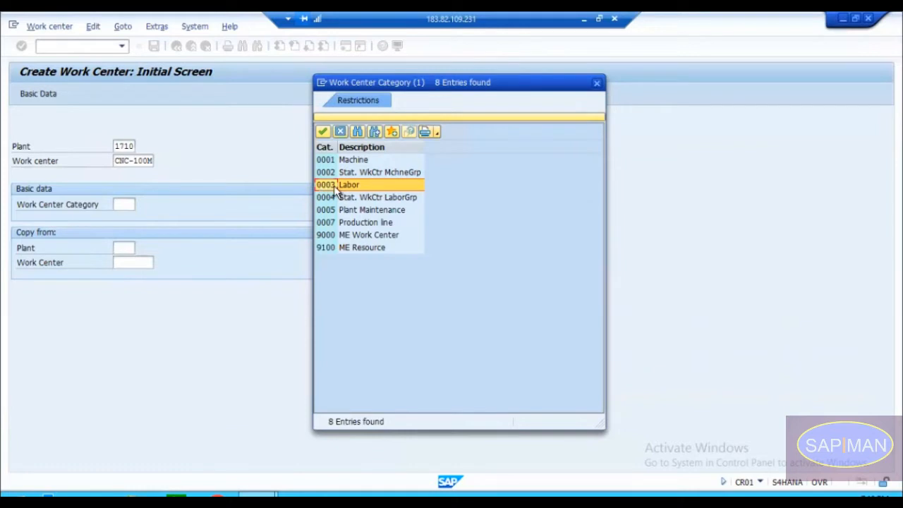
left_click(343, 187)
left_click(330, 186)
left_click(343, 186)
left_click(328, 188)
left_click(325, 161)
left_click(344, 158)
left_click(328, 185)
left_click(346, 186)
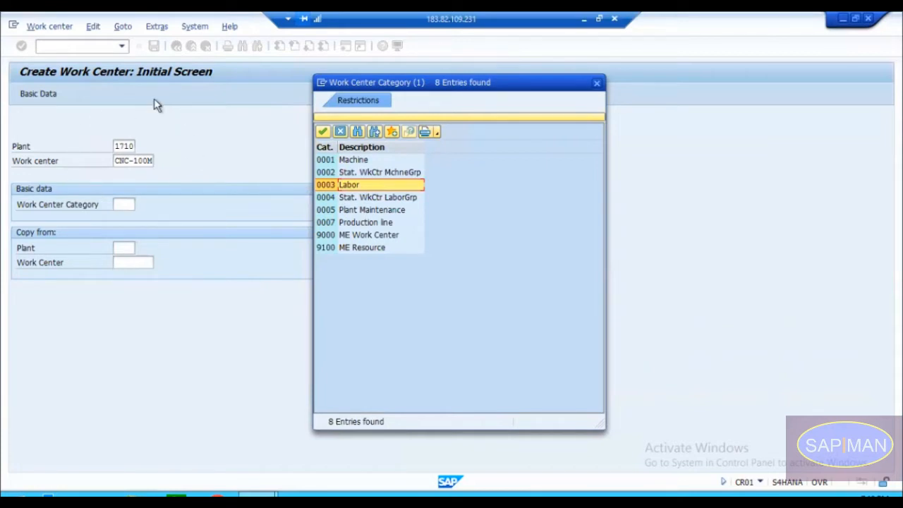
Step: Set the work center category to 0001 Machine and continue to the work center's basic data
left_click(327, 162)
double_click(326, 163)
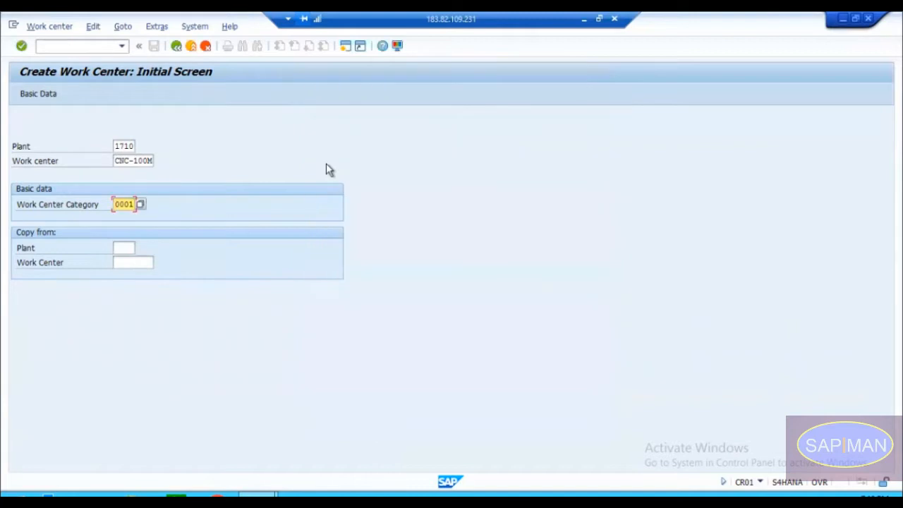
key("Return")
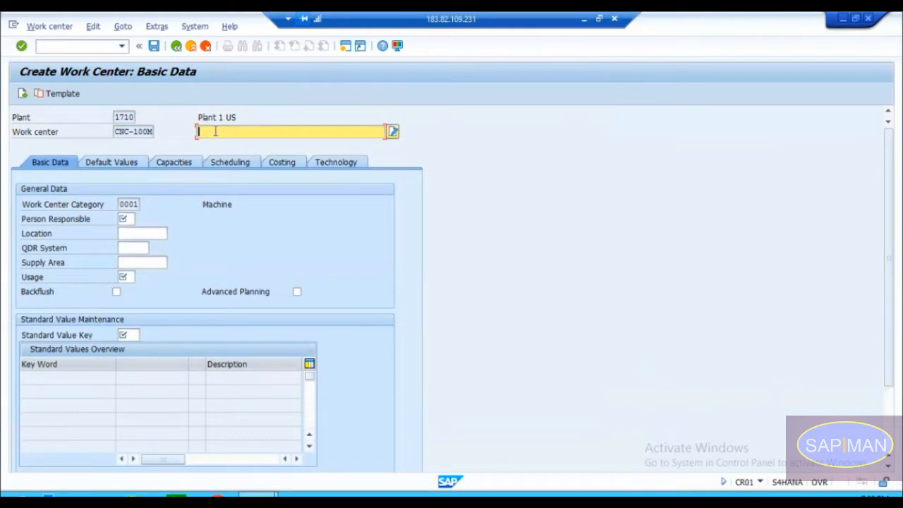
Step: Enter "100 MM Automated CNC" as the work center's description
type("100 MMM")
key("BackSpace")
type("Automated CNC")
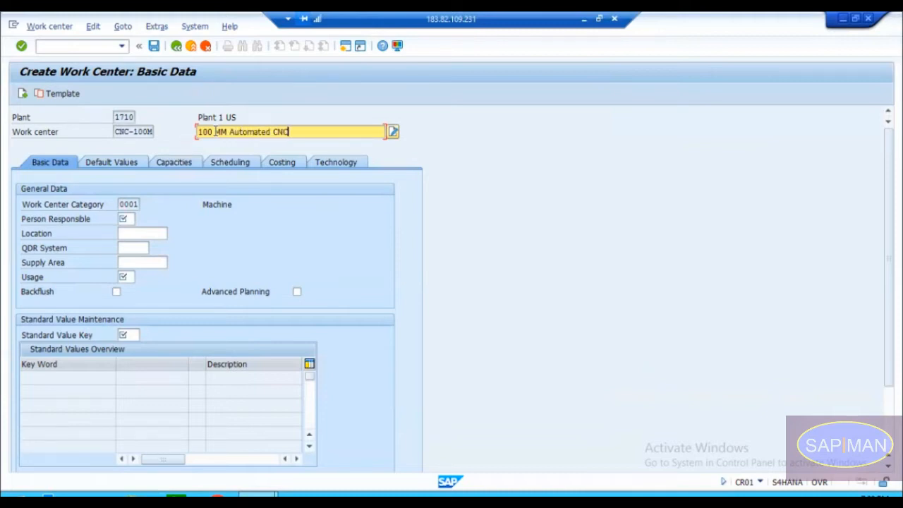
Step: Review the work center's name, description and category, and view the category list, closing it on 0001 Machine
left_click_drag(116, 132, 150, 132)
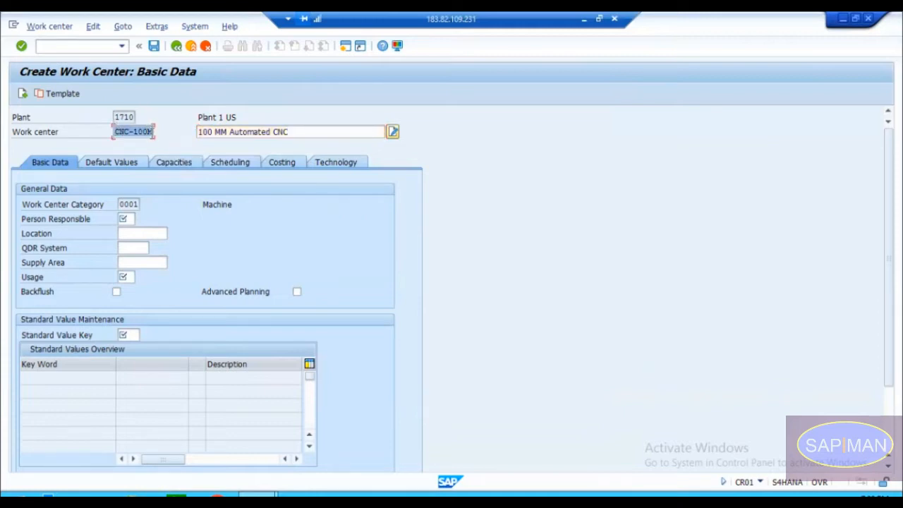
left_click_drag(297, 131, 197, 131)
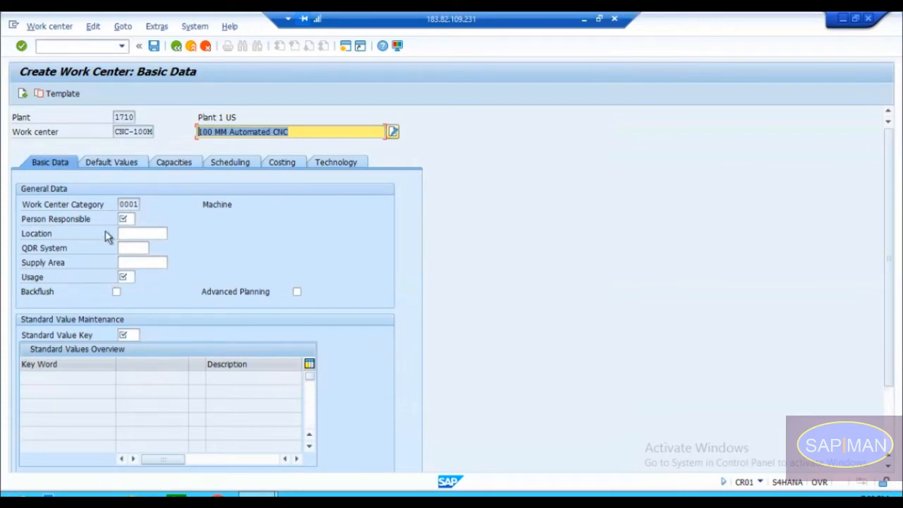
left_click(126, 204)
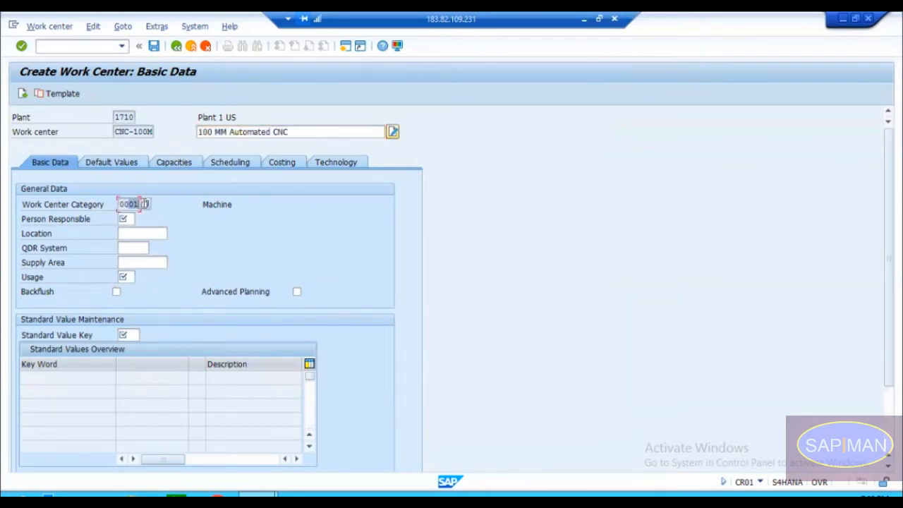
double_click(125, 204)
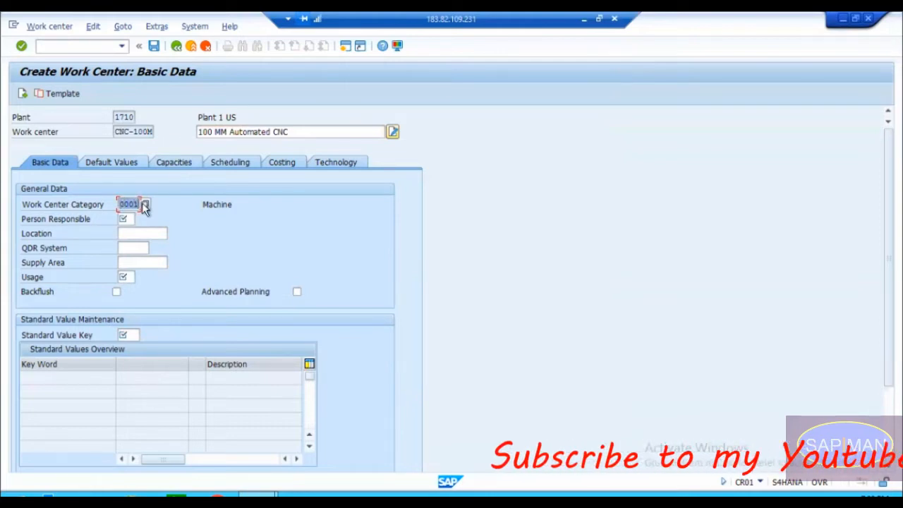
left_click(145, 205)
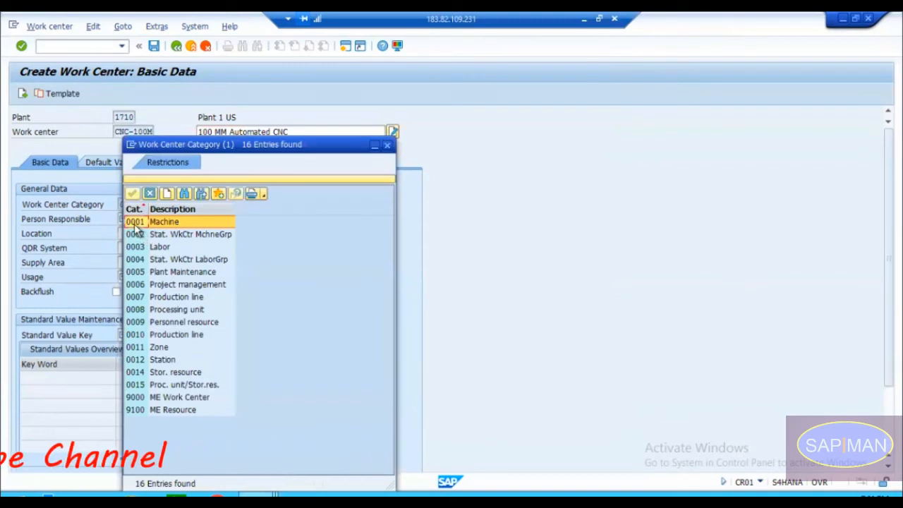
double_click(162, 221)
Step: Review the persons responsible available for plant 1710, closing the list without a choice
left_click(121, 220)
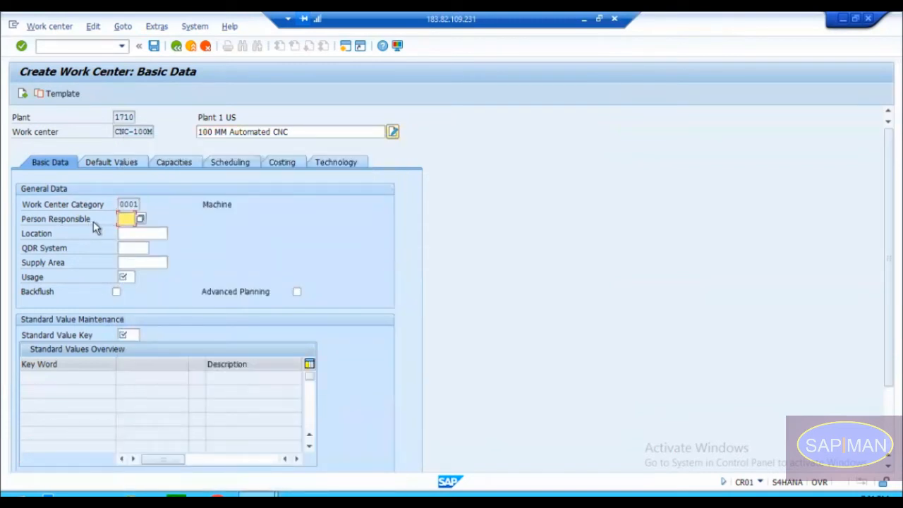
left_click(141, 220)
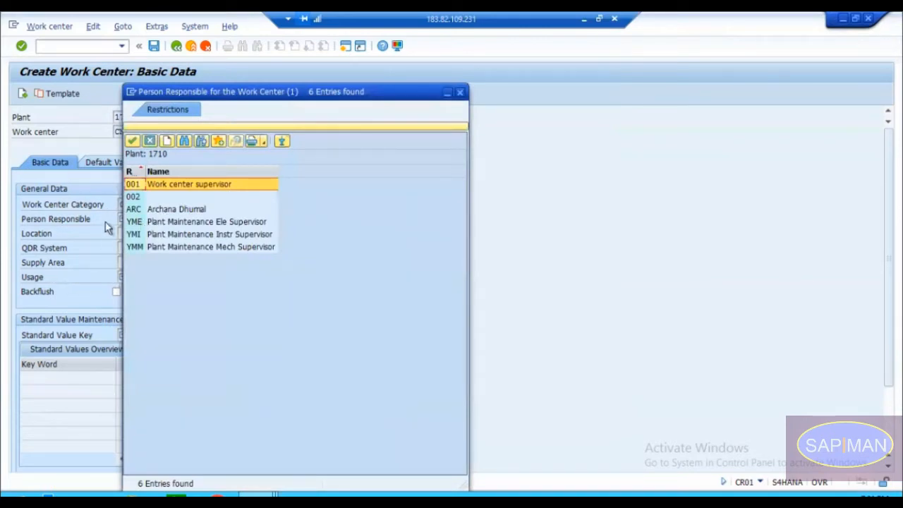
left_click(151, 221)
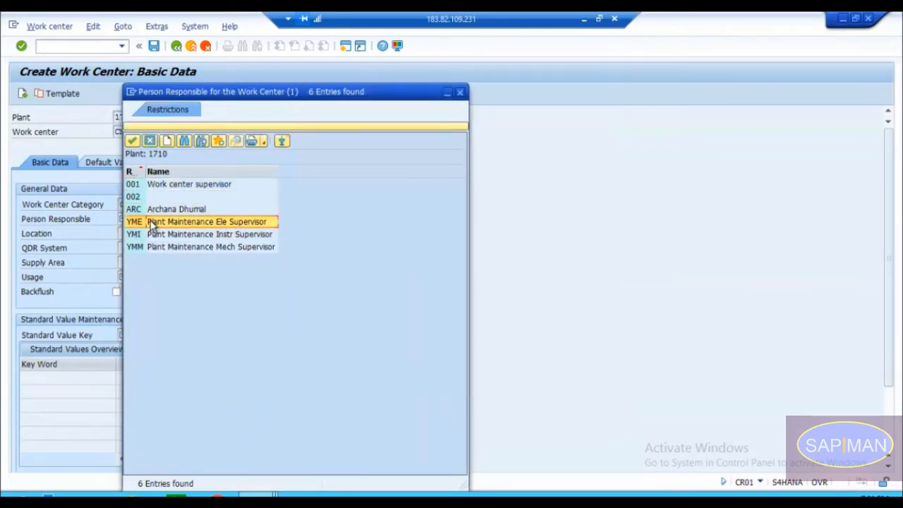
left_click(169, 186)
left_click(168, 197)
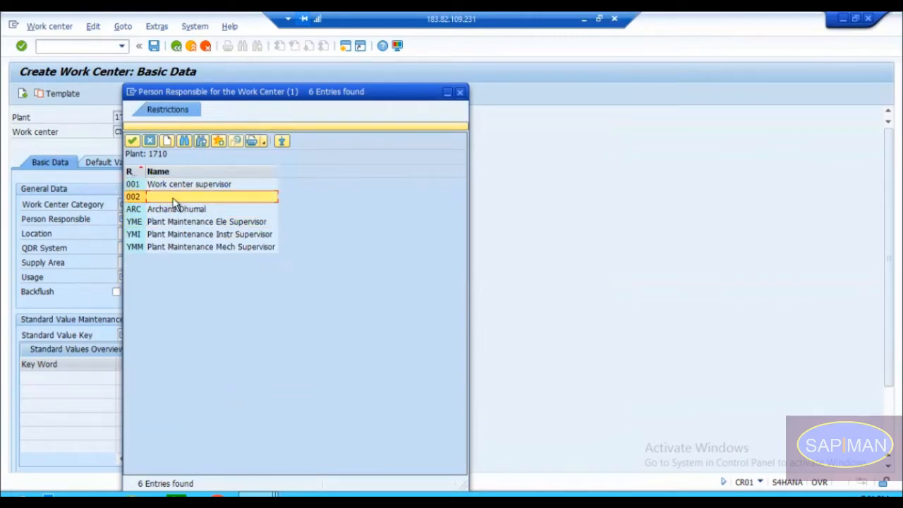
left_click(460, 94)
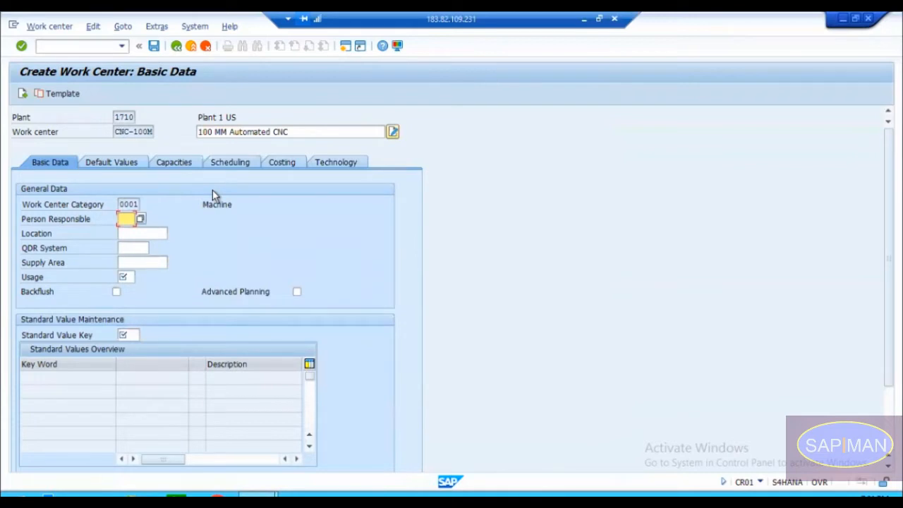
left_click(129, 219)
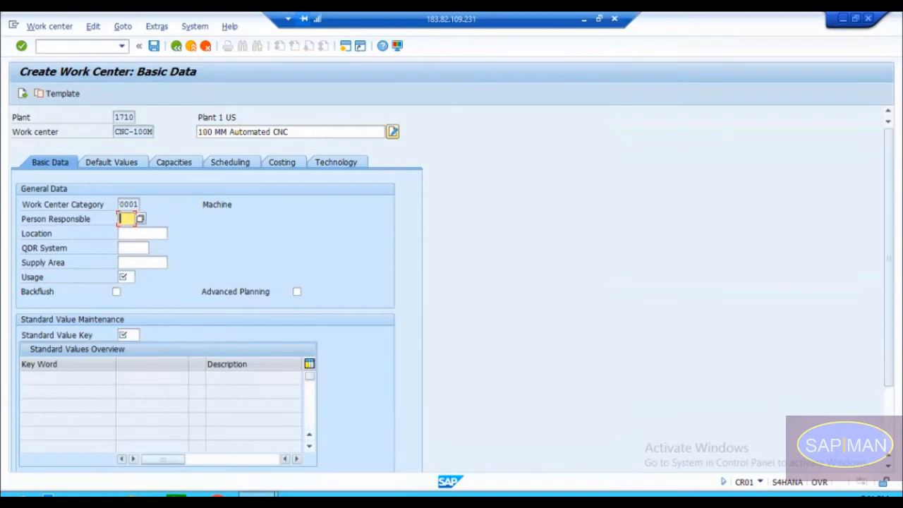
Step: Start transaction SPRO in a new session and display the SAP Reference IMG
left_click(344, 47)
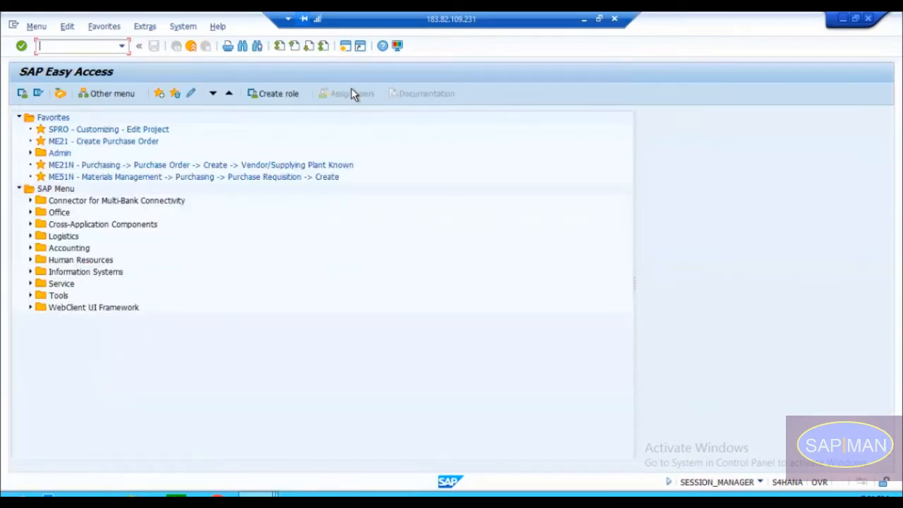
type("spro")
key("Return")
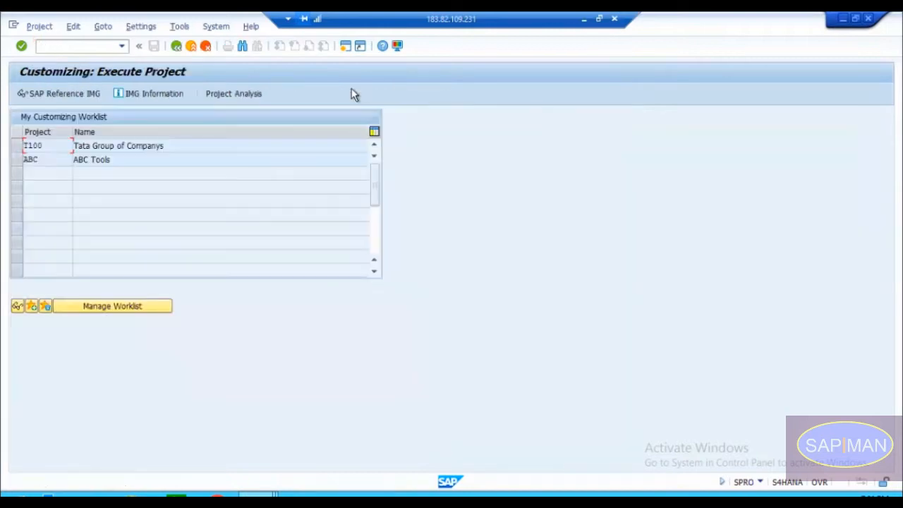
left_click(84, 93)
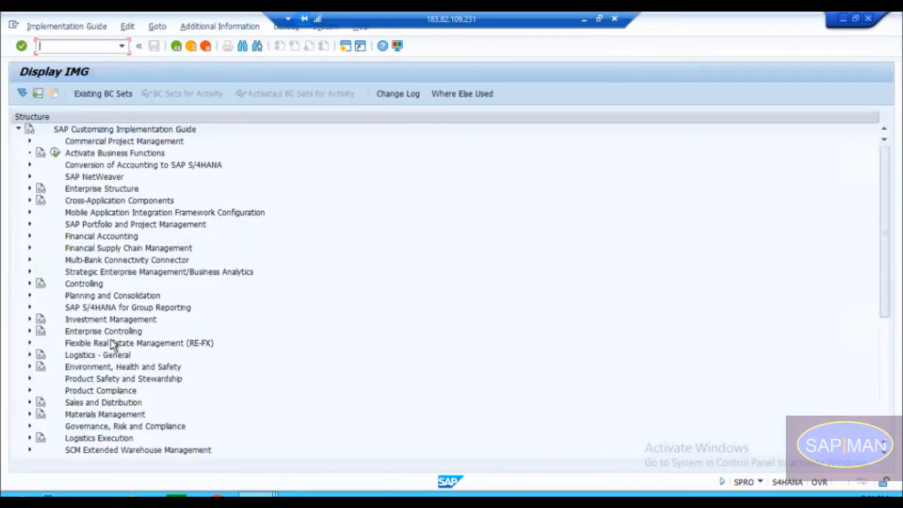
Step: Open the Determine Person Responsible activity under Production, Basic Data, Work Center, General Data in the implementation guide
scroll(113, 346, "down", 1)
scroll(113, 346, "down", 6)
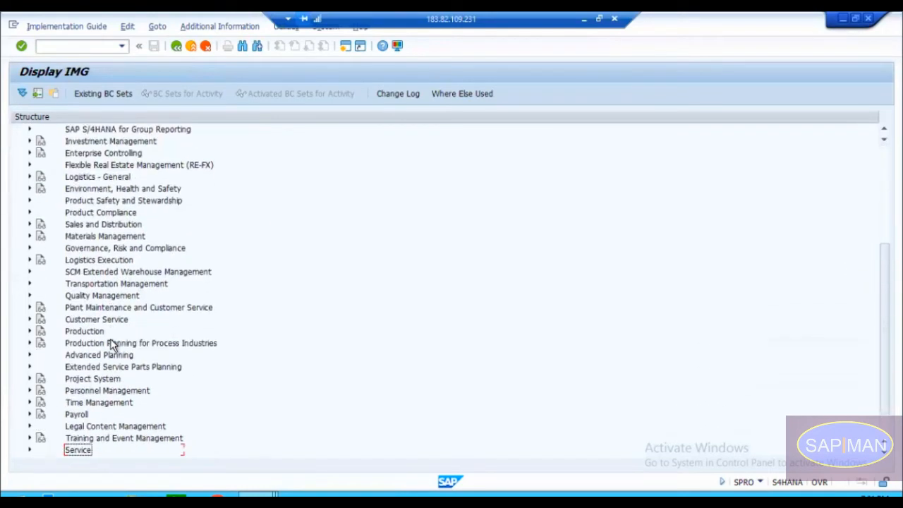
key("Up")
key("Up")
key("Up")
key("Up")
key("Up")
key("Up")
key("Up")
key("Up")
key("Up")
key("Up")
key("Up")
key("Up")
key("Up")
key("Up")
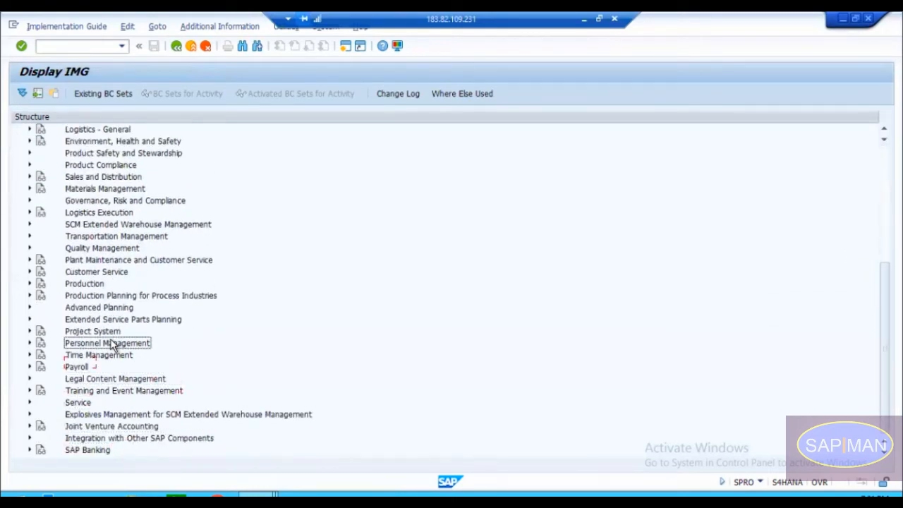
key("Right")
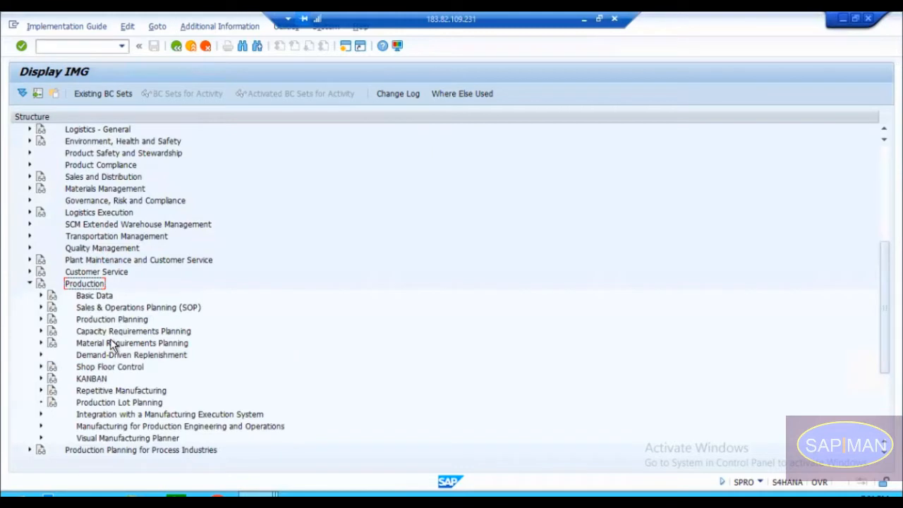
left_click(111, 343)
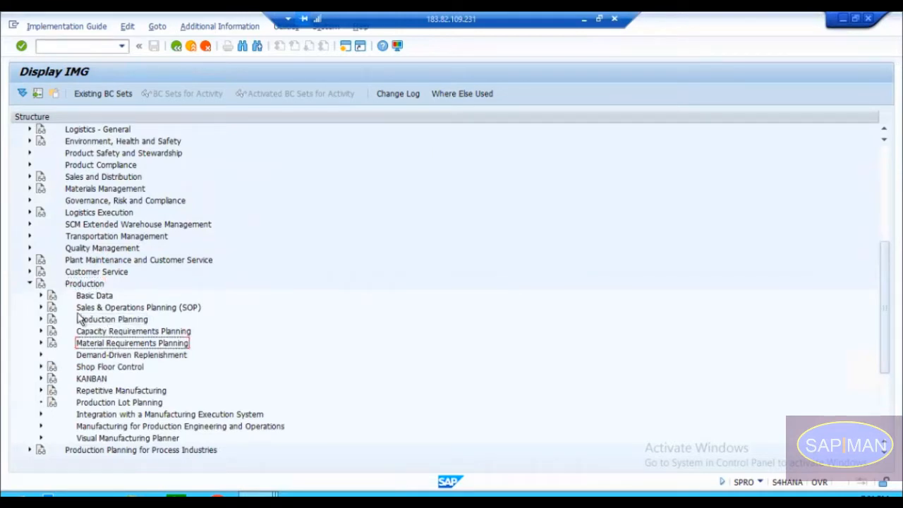
left_click(41, 296)
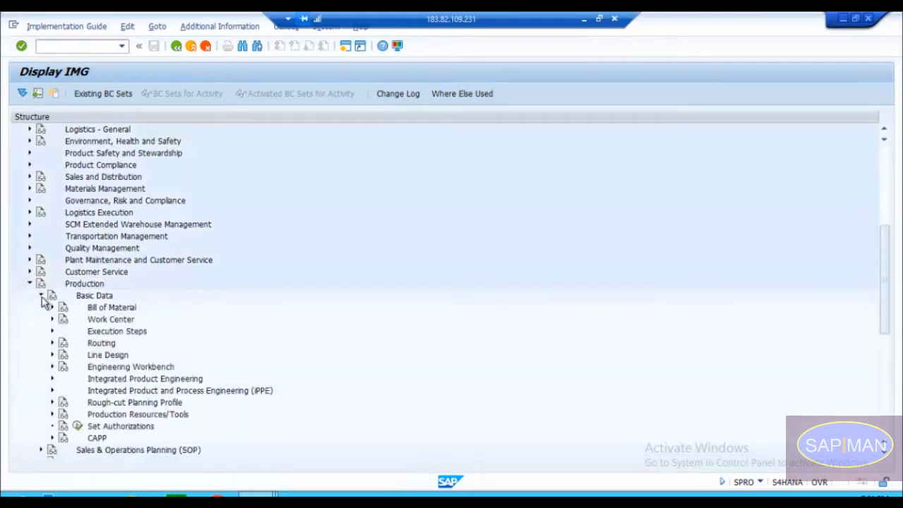
left_click(106, 319)
left_click(52, 319)
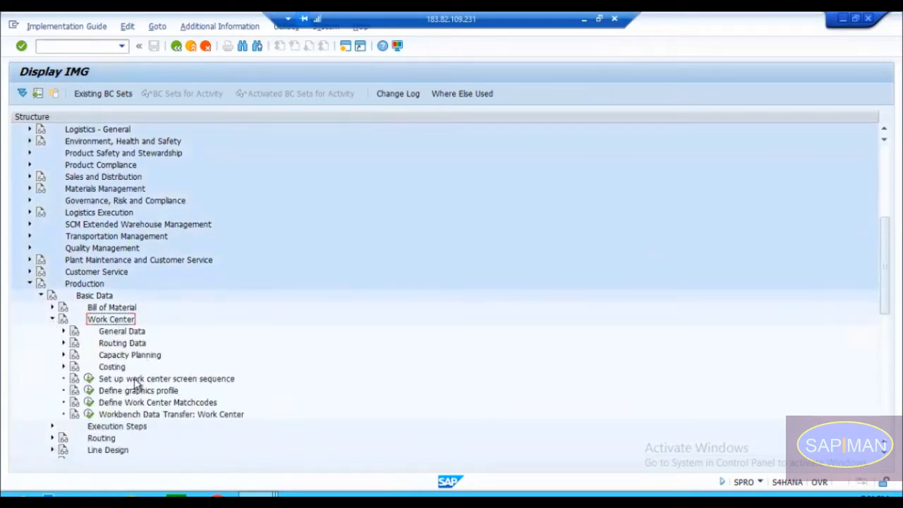
left_click(63, 331)
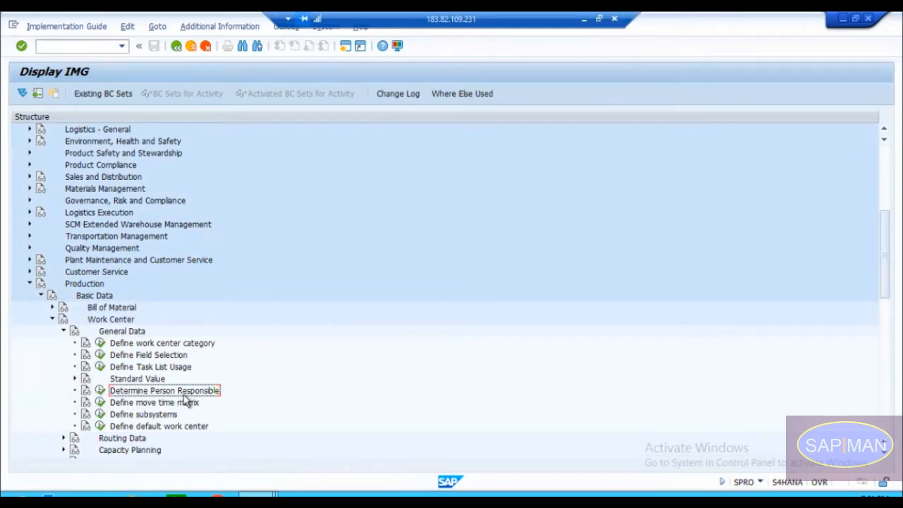
left_click(100, 396)
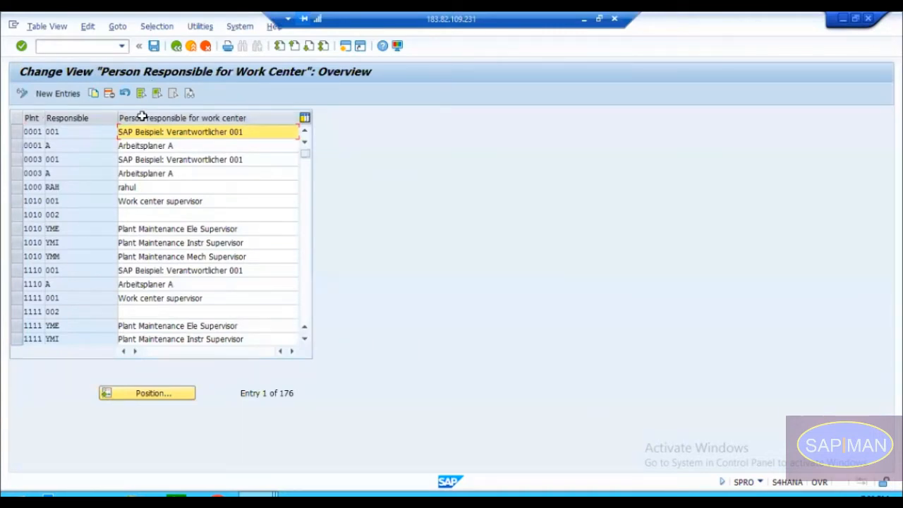
Step: Create a new person-responsible entry for plant 1710 with the code Z01
left_click(62, 94)
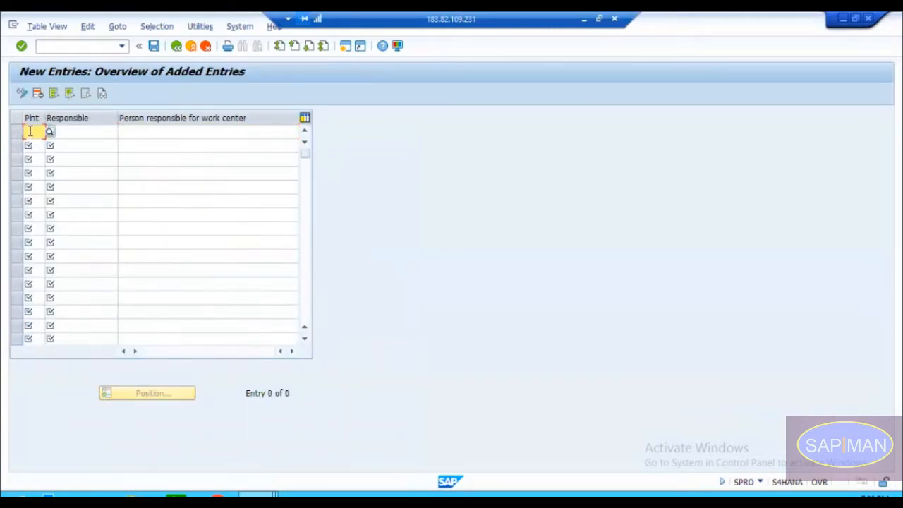
type("1710")
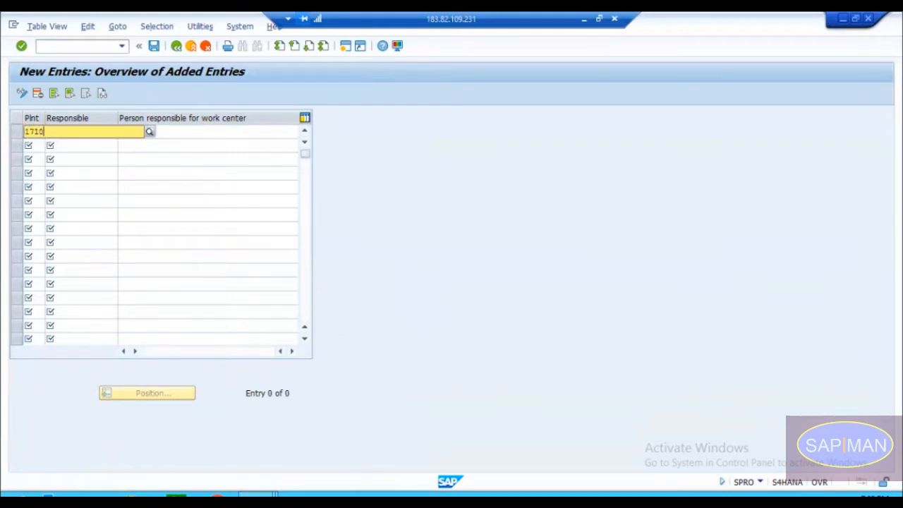
key("Tab")
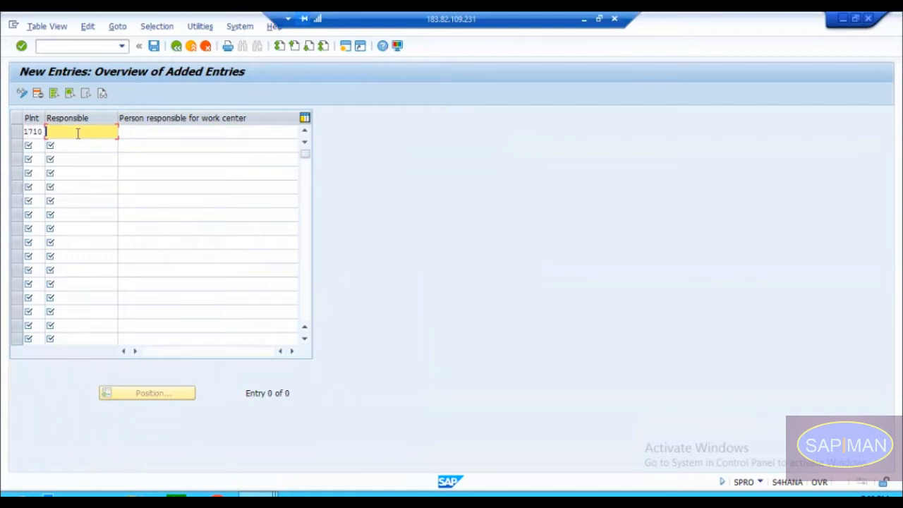
type("Sp")
key("BackSpace")
key("BackSpace")
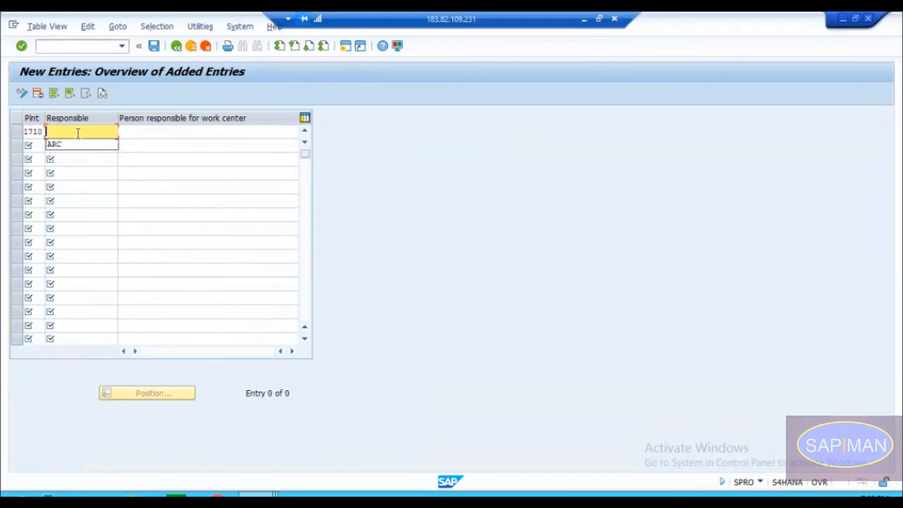
type("Z01")
key("Return")
Step: Add a second person-responsible entry with code Z02 for plant 1710
type("Z02")
key("shift+Tab")
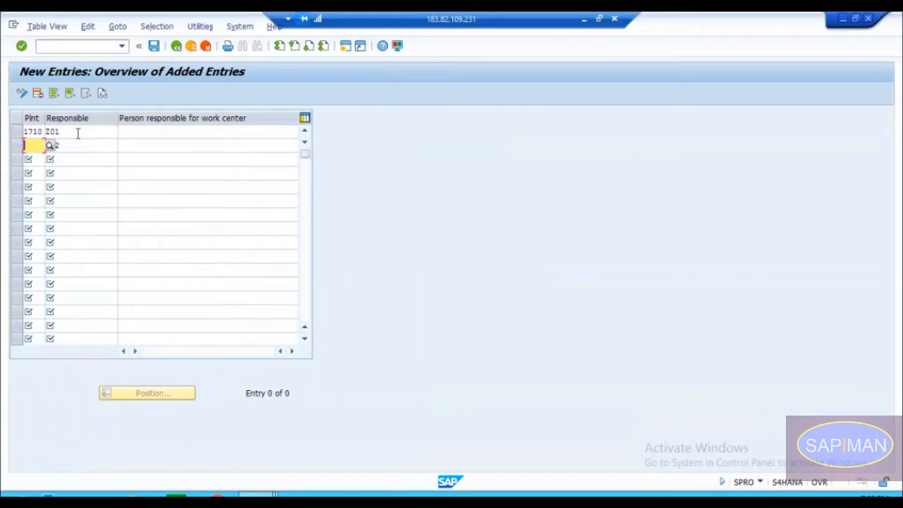
type("1710")
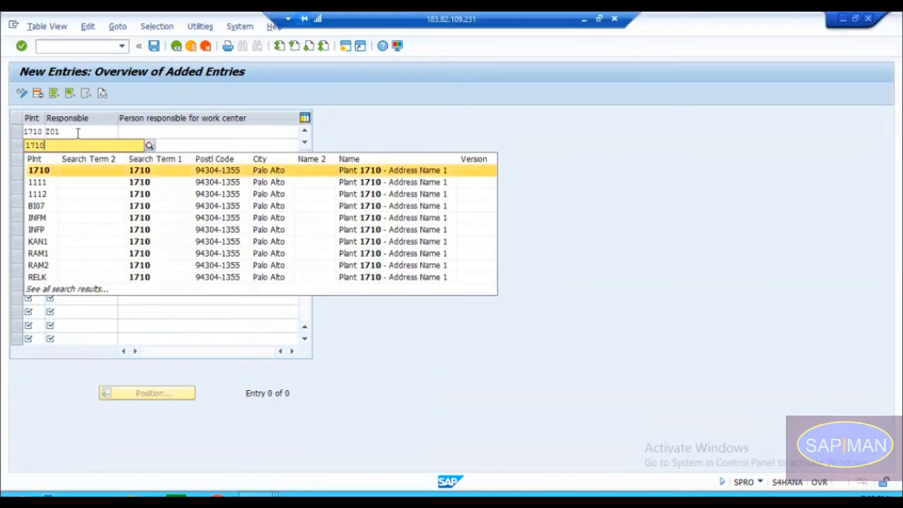
key("Tab")
key("Tab")
key("Up")
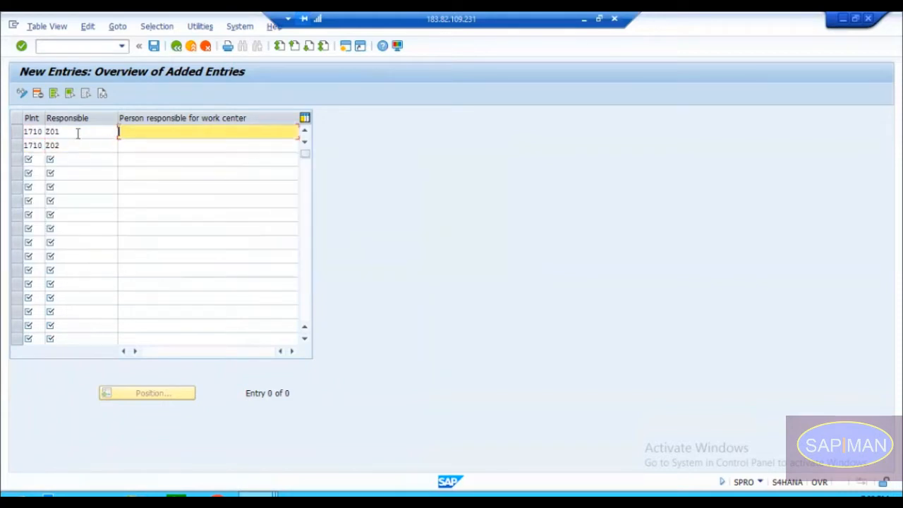
Step: Enter the responsible persons' names for codes Z01 and Z02 and confirm both entries
type("Gnan")
key("Down")
type("Ragini")
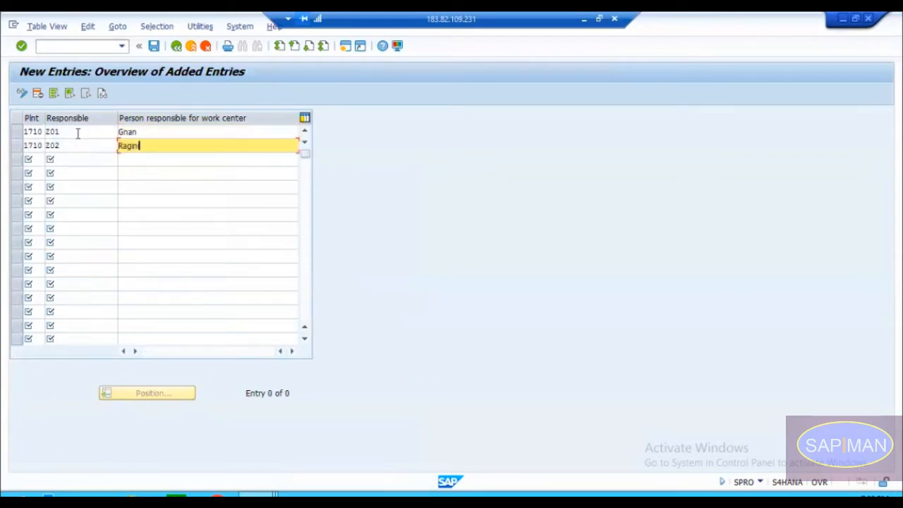
key("Return")
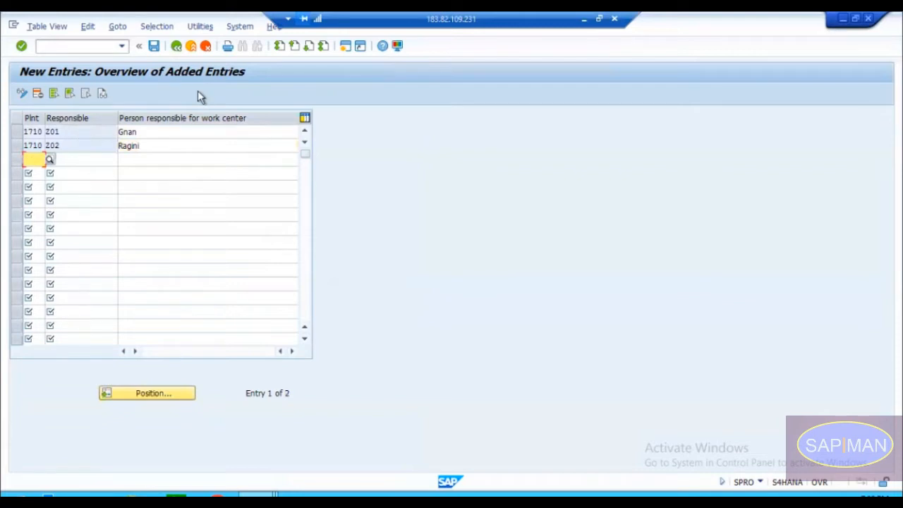
Step: Save the new entries to a newly created customizing request with the short description "PP : WorkCentre"
left_click(154, 46)
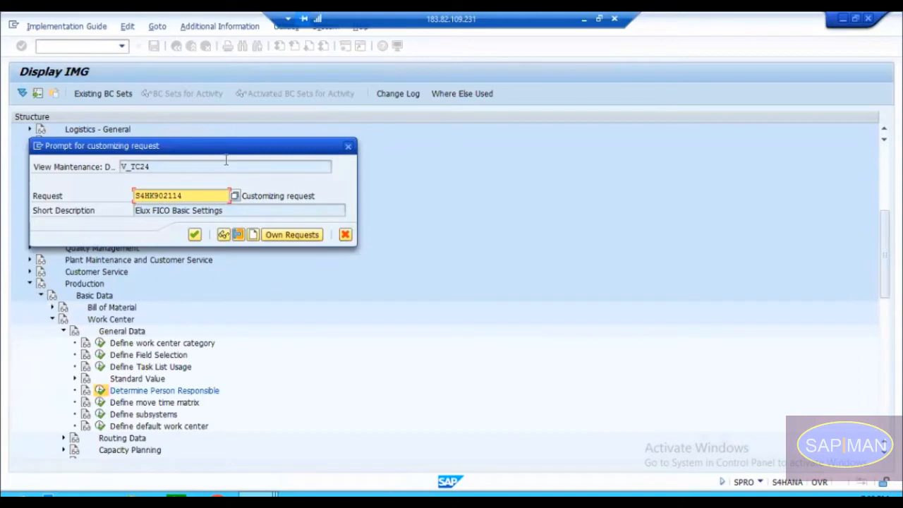
left_click(253, 235)
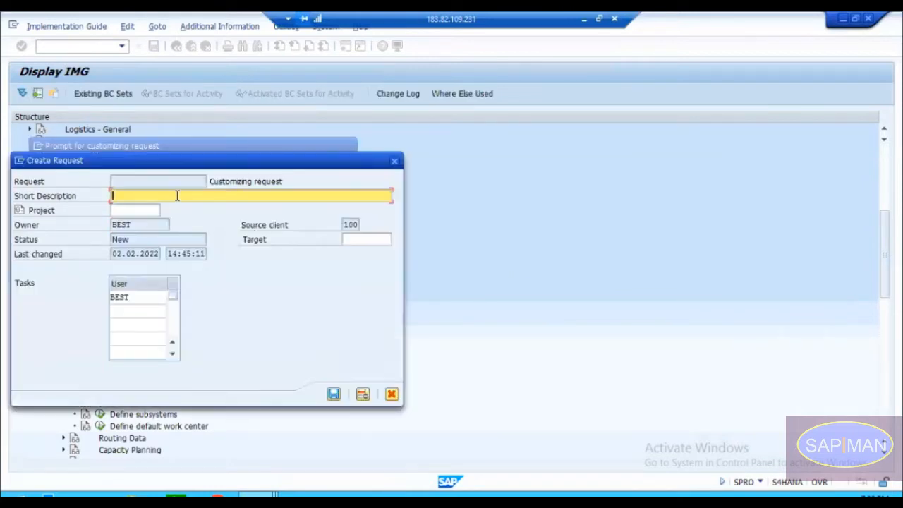
type("PP : WorkCentre")
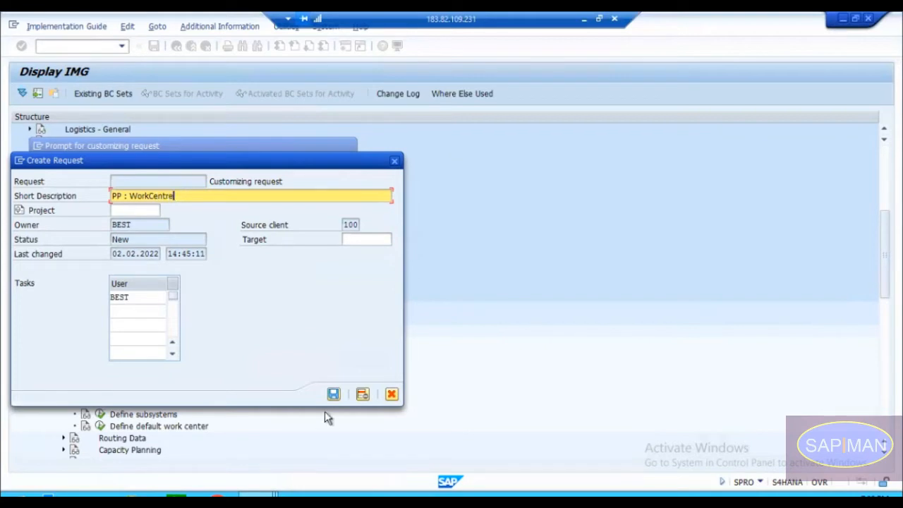
left_click(333, 395)
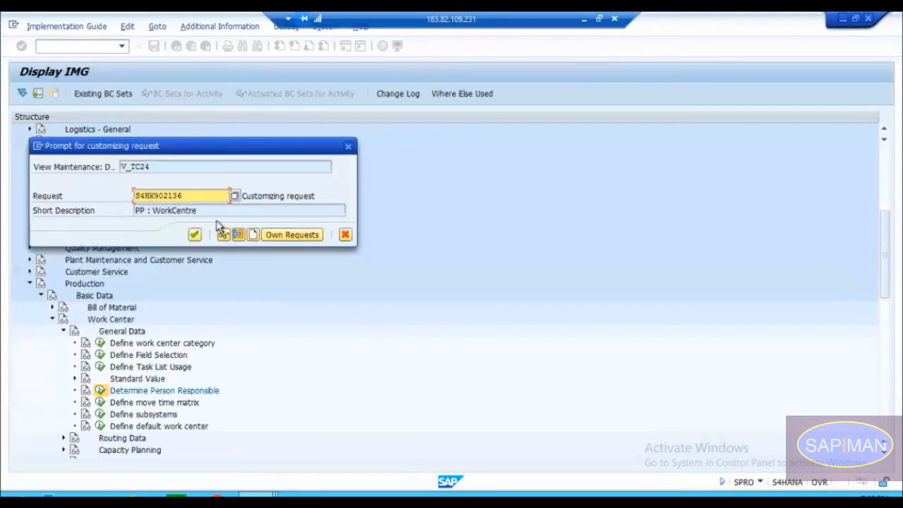
left_click(194, 235)
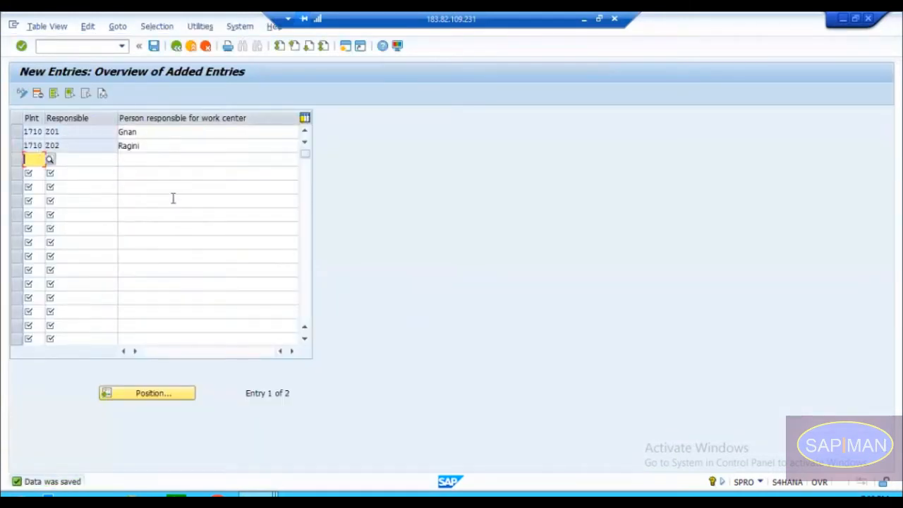
Step: Return to the work center creation session and assign Z02 as the person responsible
left_click(257, 494)
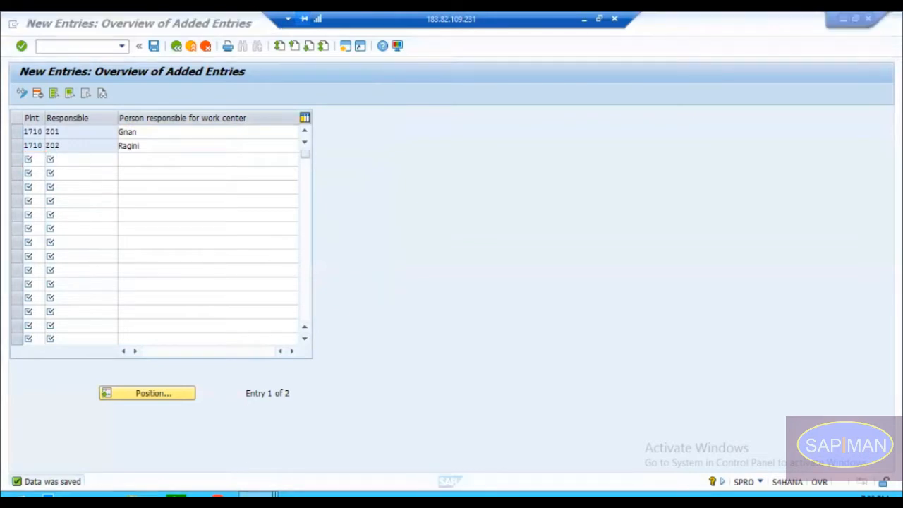
left_click(302, 437)
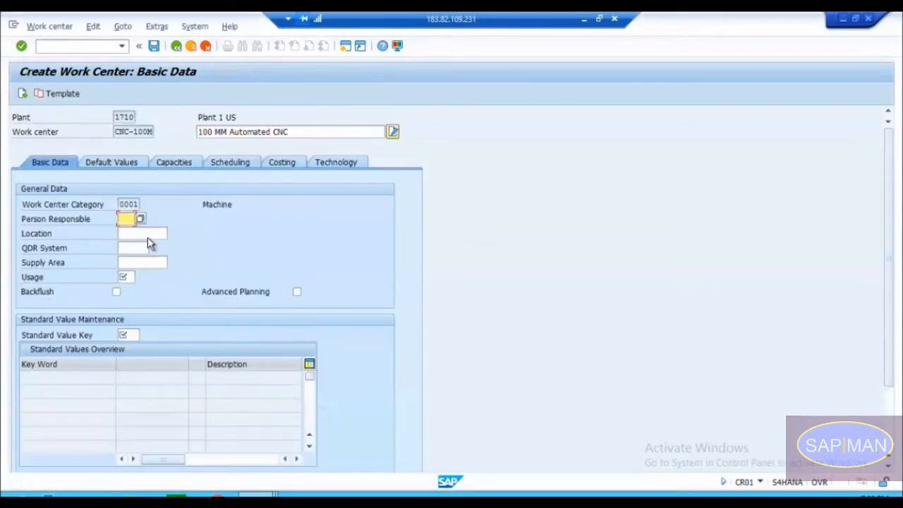
left_click(140, 218)
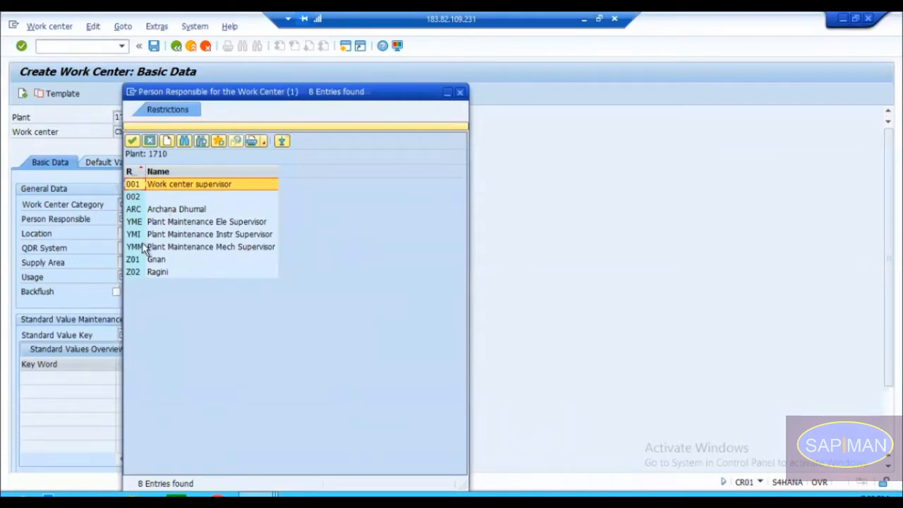
left_click(144, 260)
left_click(143, 272)
left_click(144, 262)
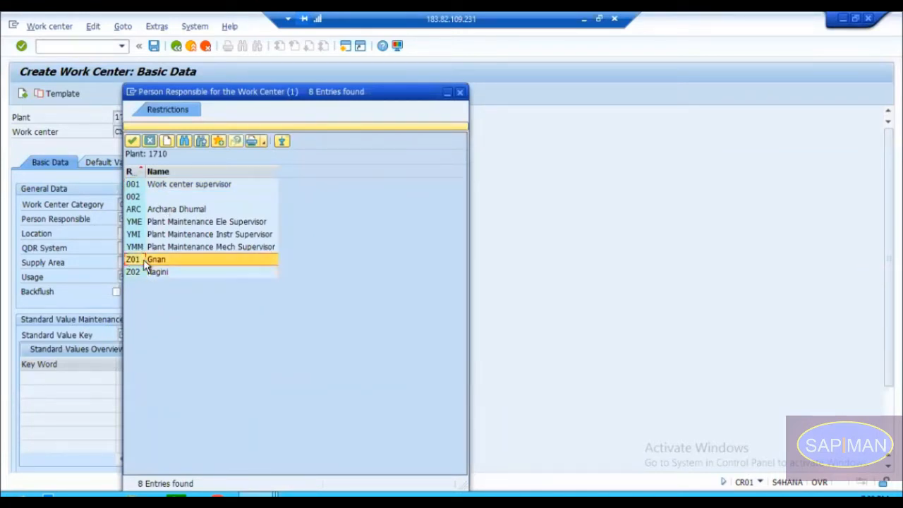
left_click(151, 274)
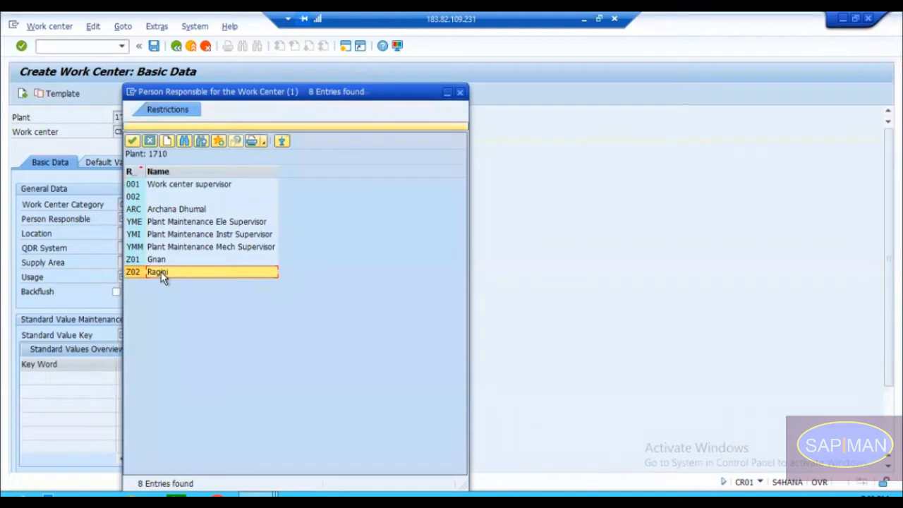
double_click(161, 271)
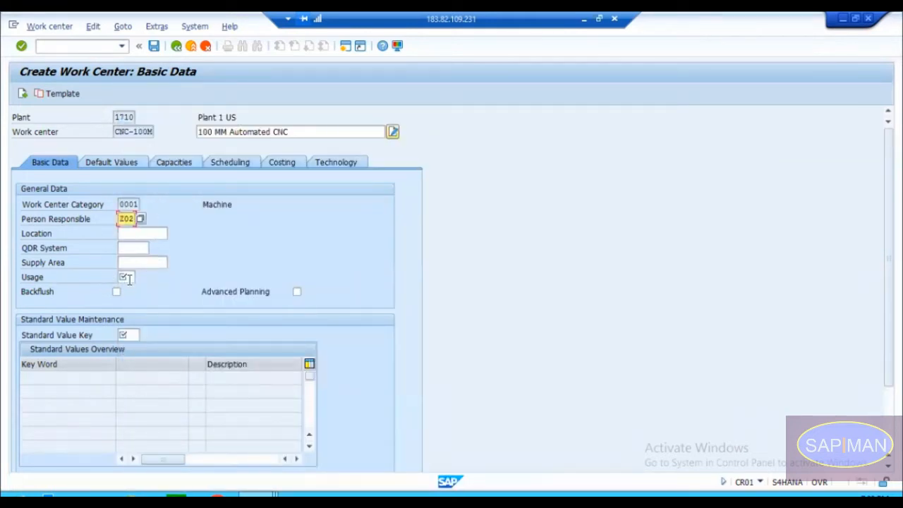
Step: Examine the available task list usage keys for the work center, including routings, rate routings and master recipe
left_click(128, 278)
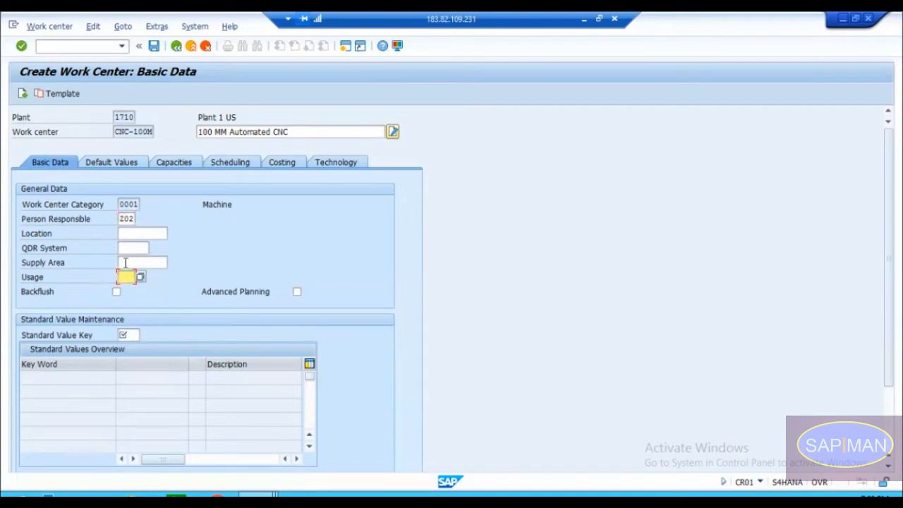
left_click(98, 281)
left_click(123, 278)
left_click_drag(114, 132, 155, 137)
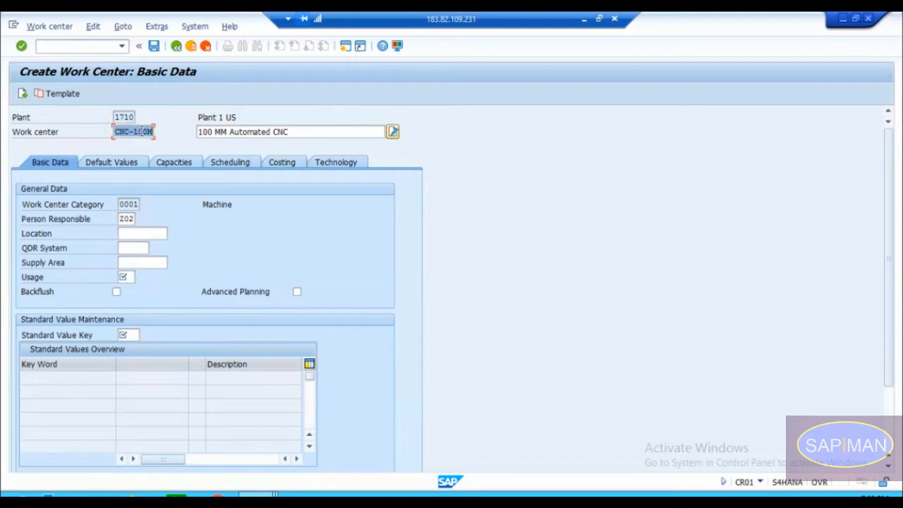
left_click(125, 276)
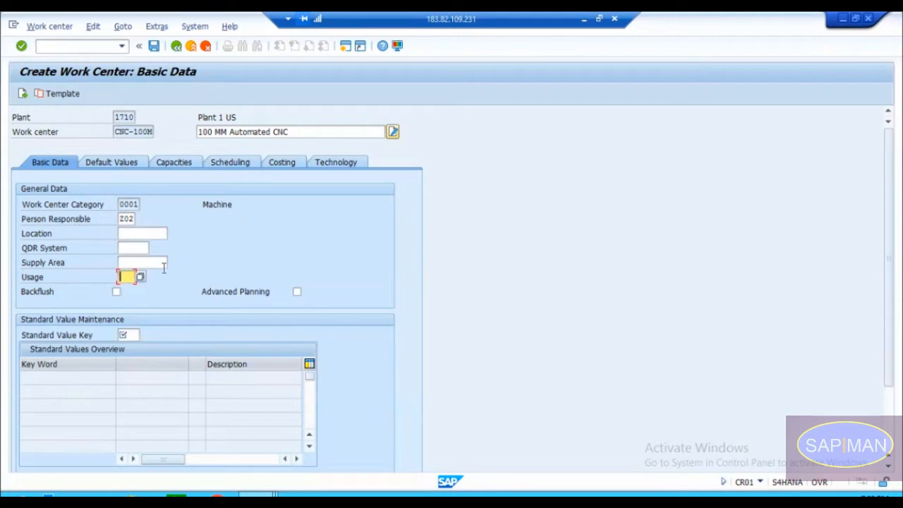
left_click(140, 276)
left_click_drag(261, 146, 435, 102)
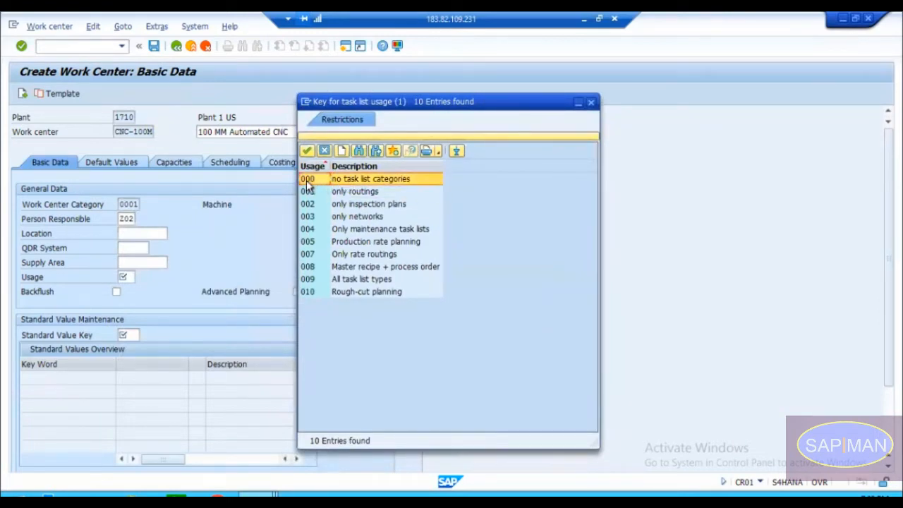
left_click(375, 181)
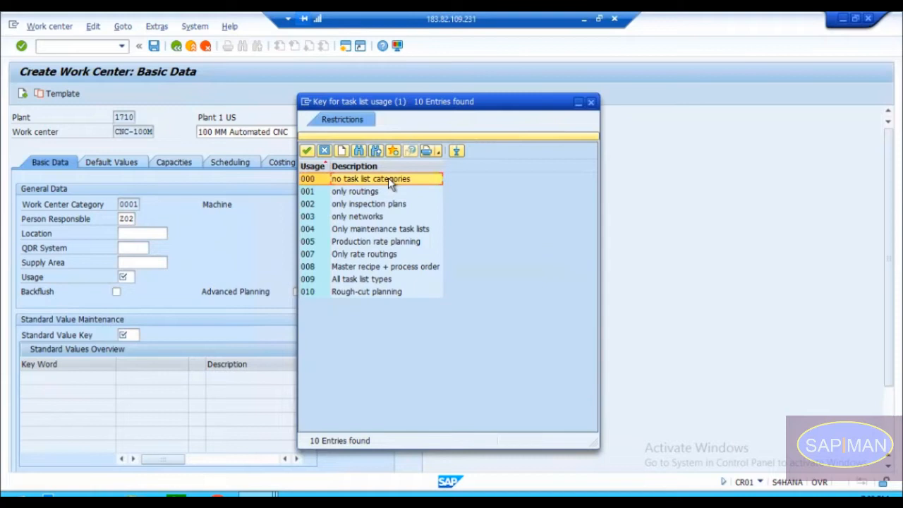
left_click(316, 182)
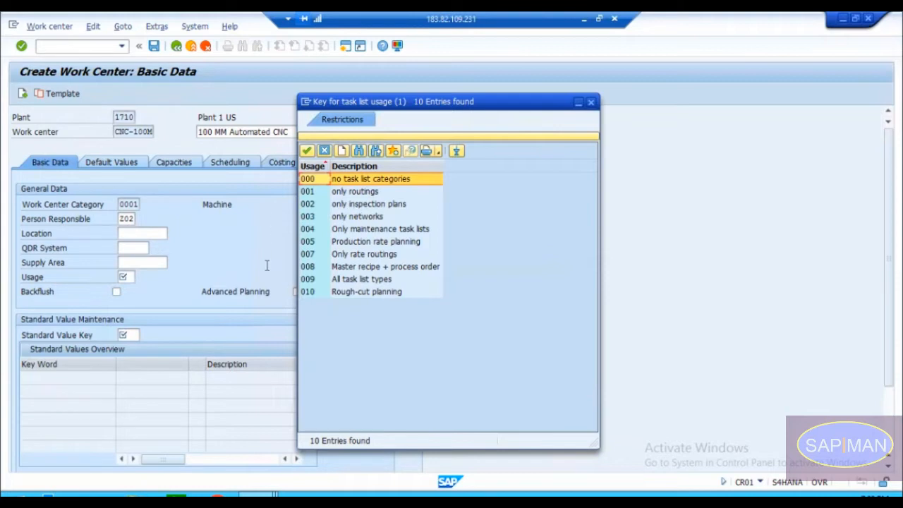
left_click(327, 191)
left_click(345, 192)
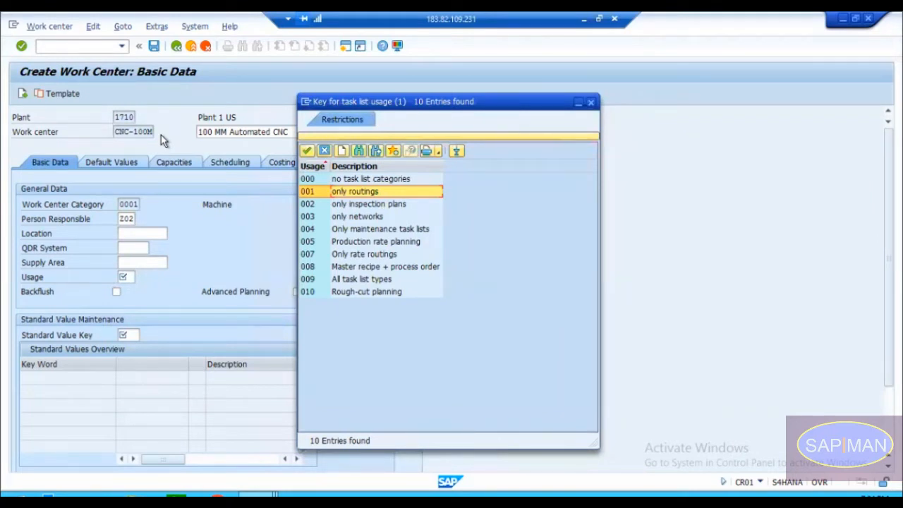
left_click(337, 256)
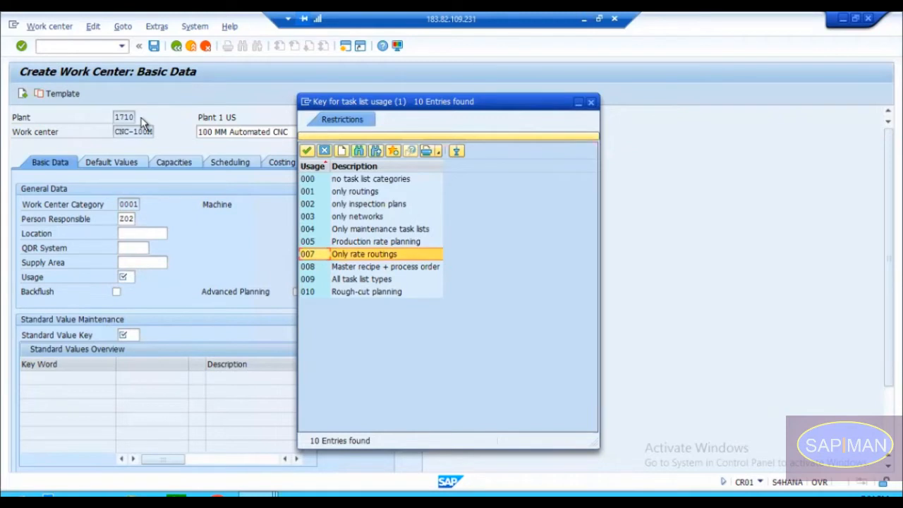
left_click(355, 266)
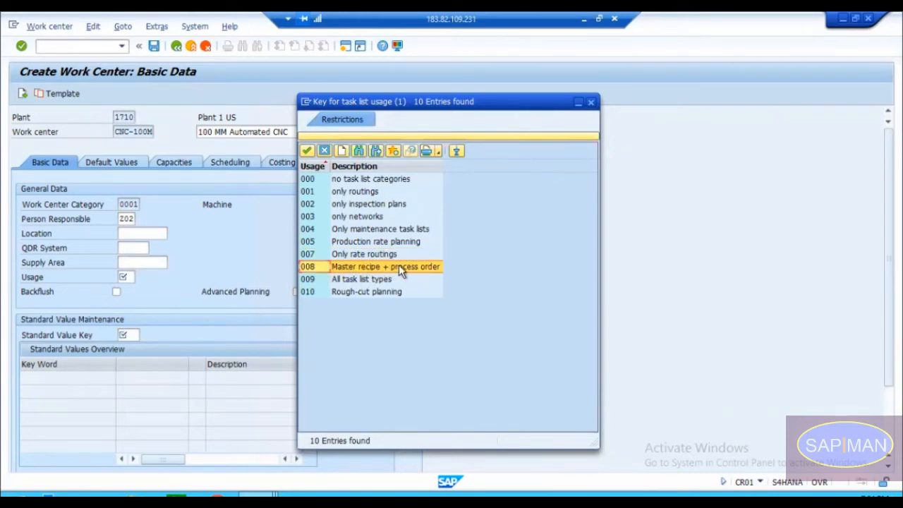
Step: Set the work center's usage to 008, Master recipe + process order
double_click(318, 266)
left_click(140, 278)
left_click(170, 312)
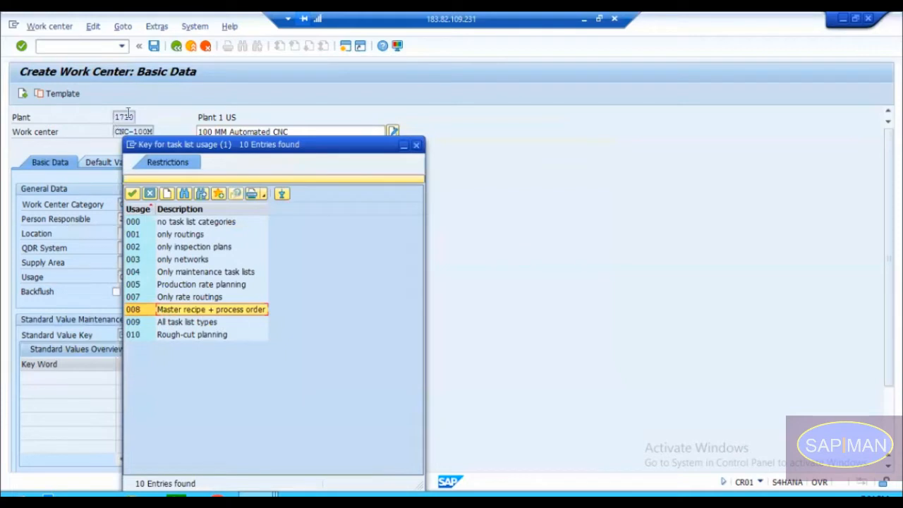
left_click_drag(180, 144, 337, 121)
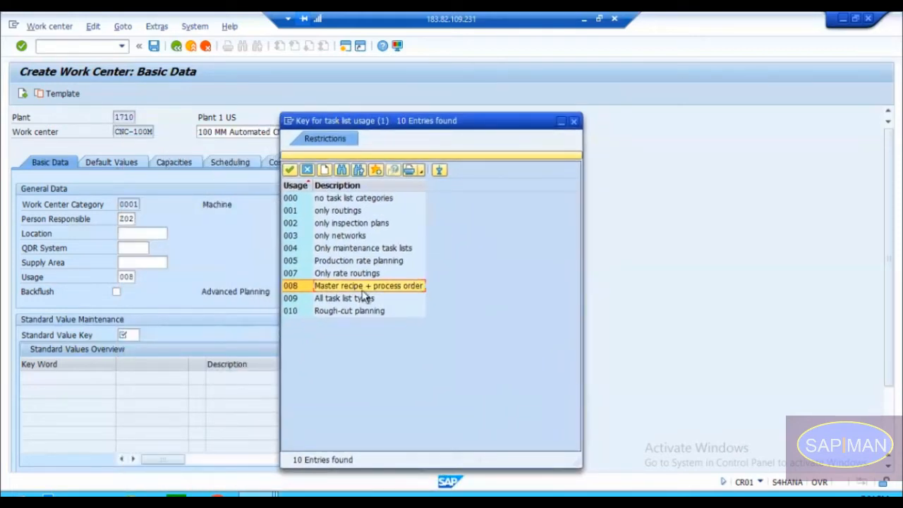
double_click(302, 286)
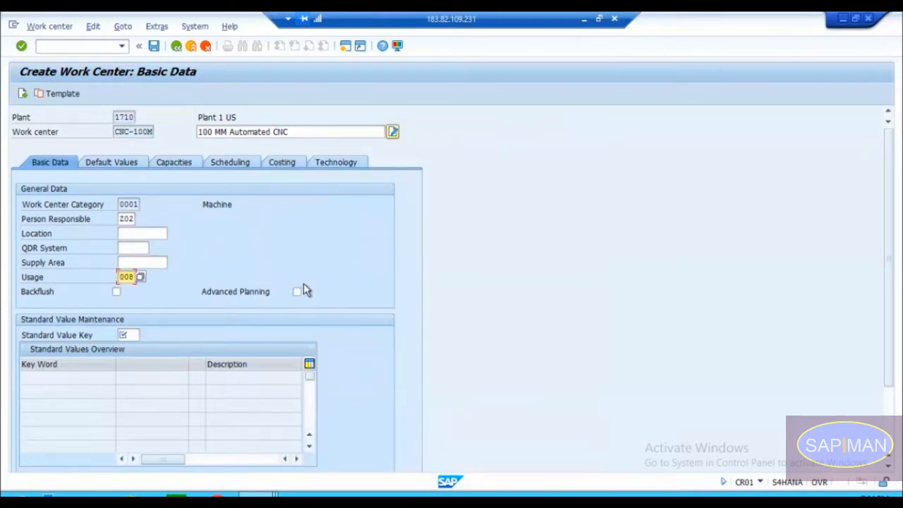
key("Return")
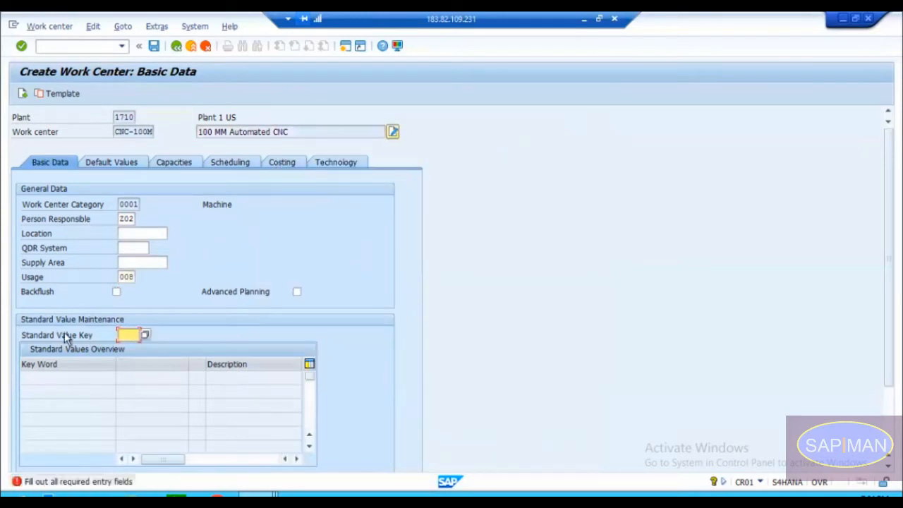
Step: Start the Display Routing transaction CA03 in a new session
left_click(84, 337)
left_click(126, 334)
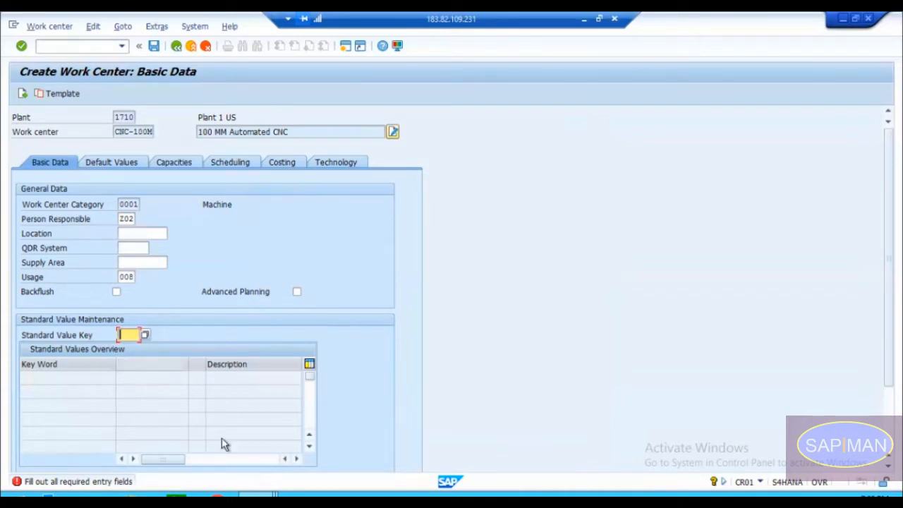
left_click(258, 494)
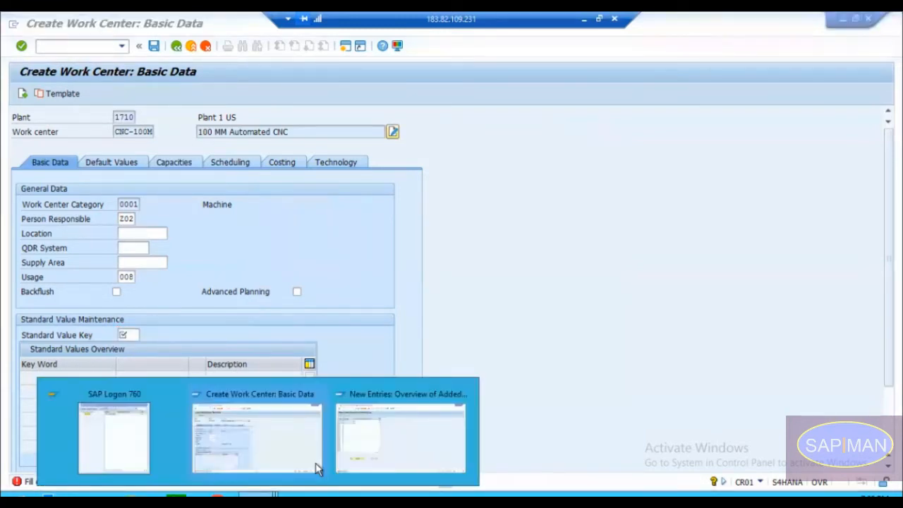
left_click(370, 448)
left_click(345, 46)
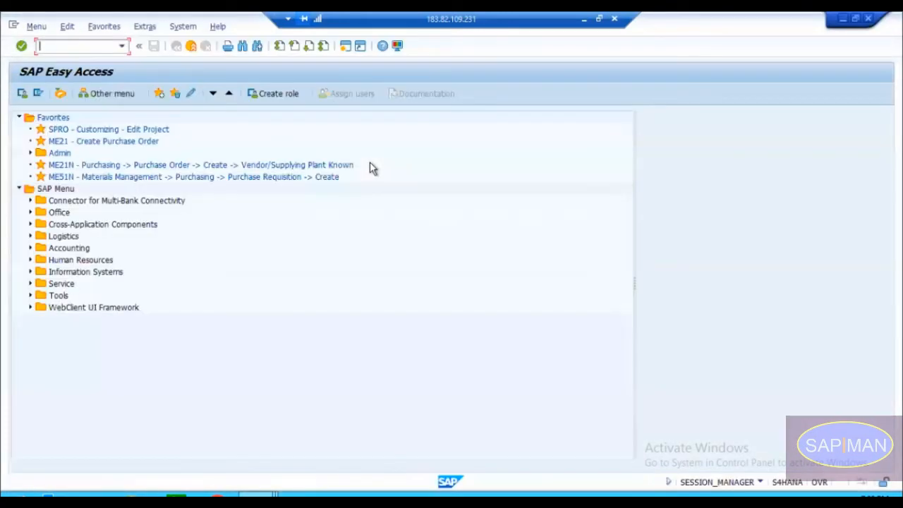
type("ca03")
key("Return")
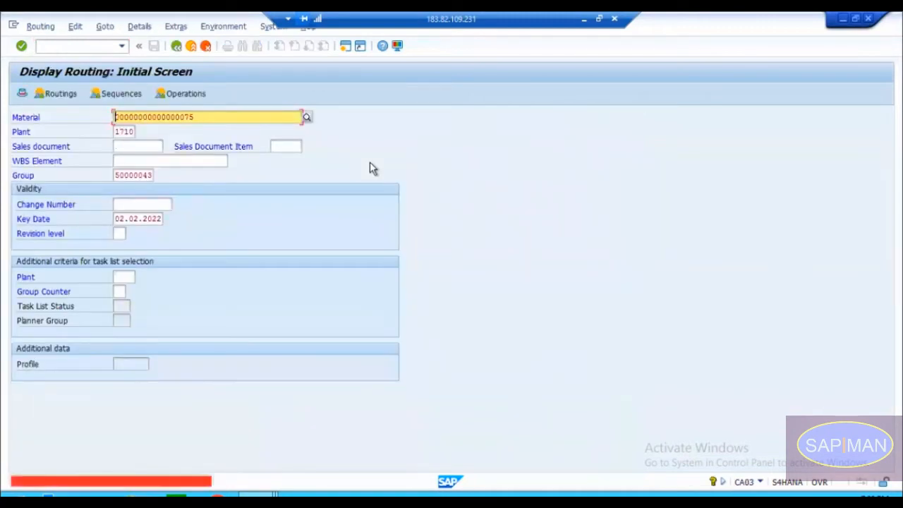
Step: Display routing group 50000043 and open the operation overview of group counter 1
key("BackSpace")
key("BackSpace")
key("BackSpace")
key("BackSpace")
key("BackSpace")
key("BackSpace")
key("BackSpace")
key("BackSpace")
key("BackSpace")
key("BackSpace")
key("BackSpace")
key("BackSpace")
key("BackSpace")
key("BackSpace")
key("BackSpace")
key("BackSpace")
key("BackSpace")
key("BackSpace")
key("Return")
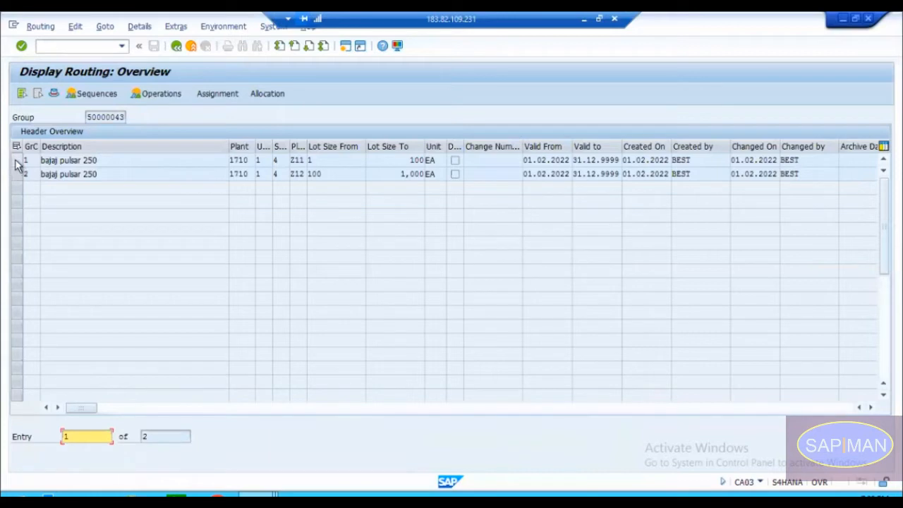
double_click(65, 161)
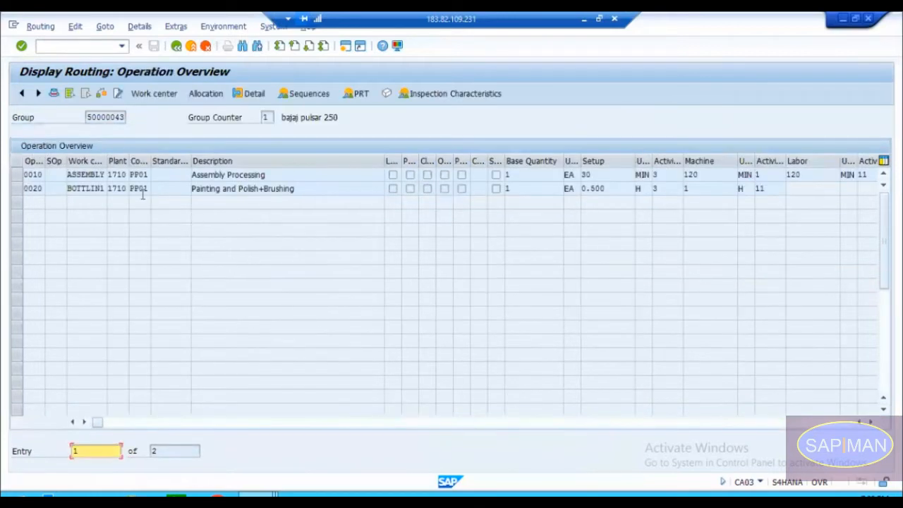
Step: Examine the work centers and the setup, machine and labor standard values of operations 0010 and 0020
left_click(90, 176)
left_click(87, 189)
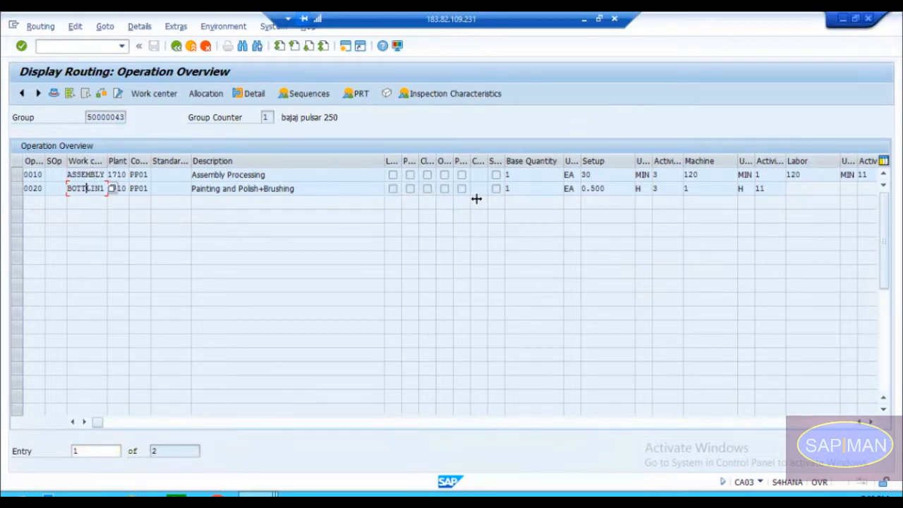
left_click(724, 175)
left_click(803, 175)
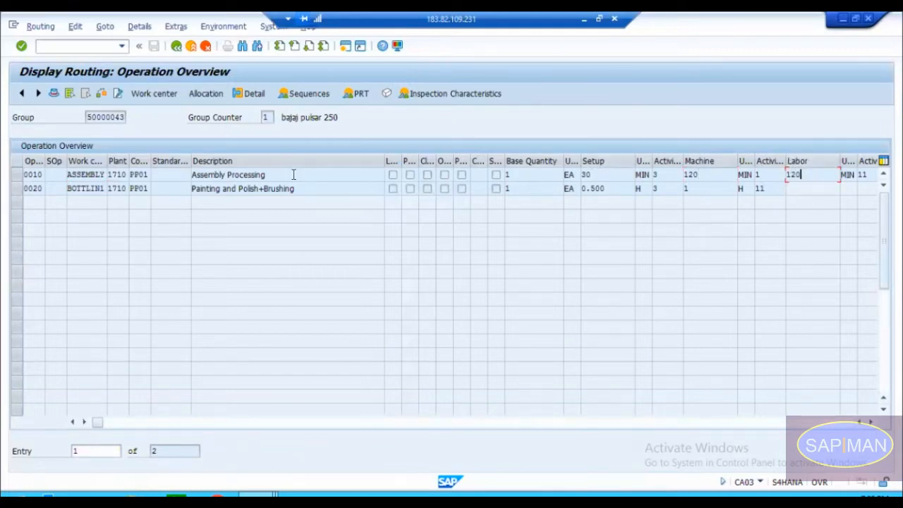
left_click(602, 189)
left_click(76, 189)
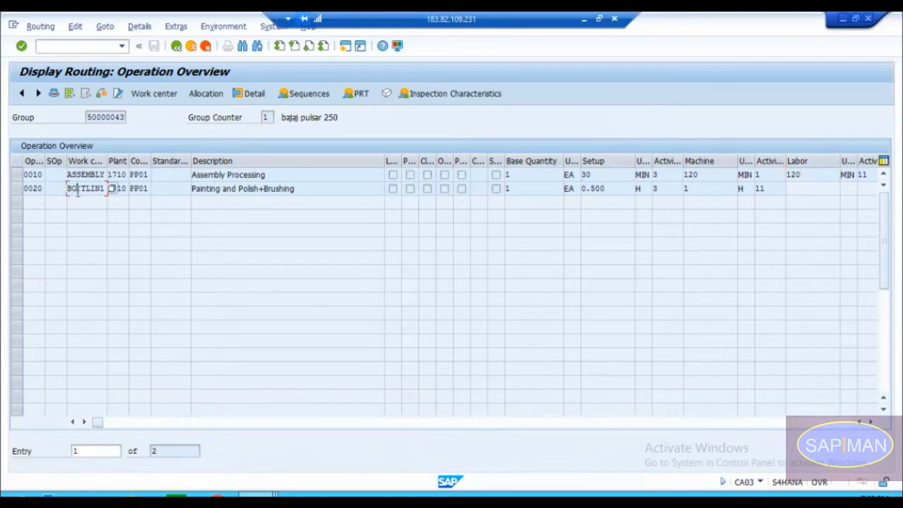
double_click(603, 188)
left_click(693, 189)
Step: Switch back to the work center creation session and look through the available standard value keys
key("alt+Tab")
key("alt+Tab")
key("alt+Tab")
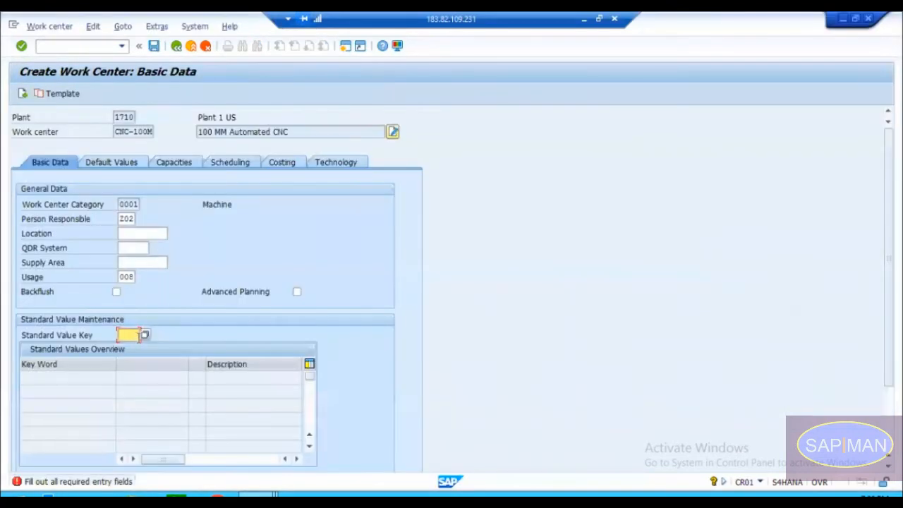
left_click(145, 336)
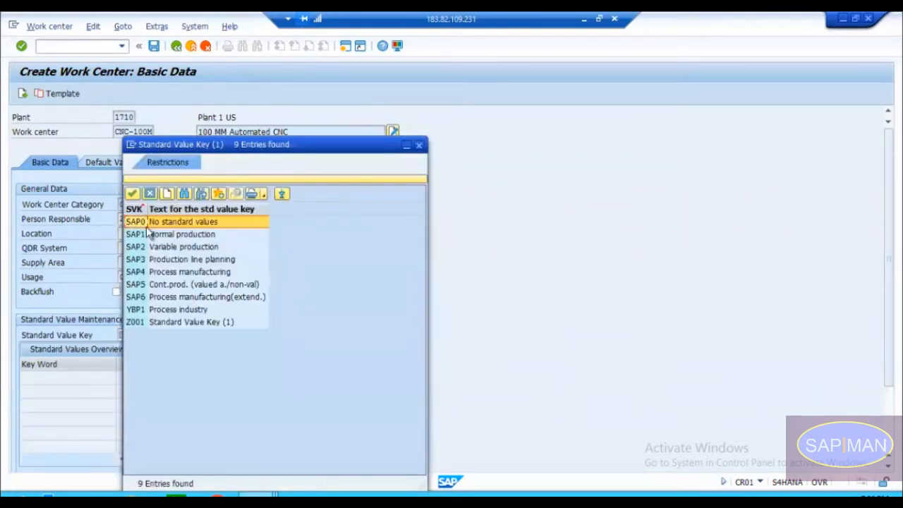
key("Down")
key("Down")
key("Down")
key("Down")
key("Down")
key("Down")
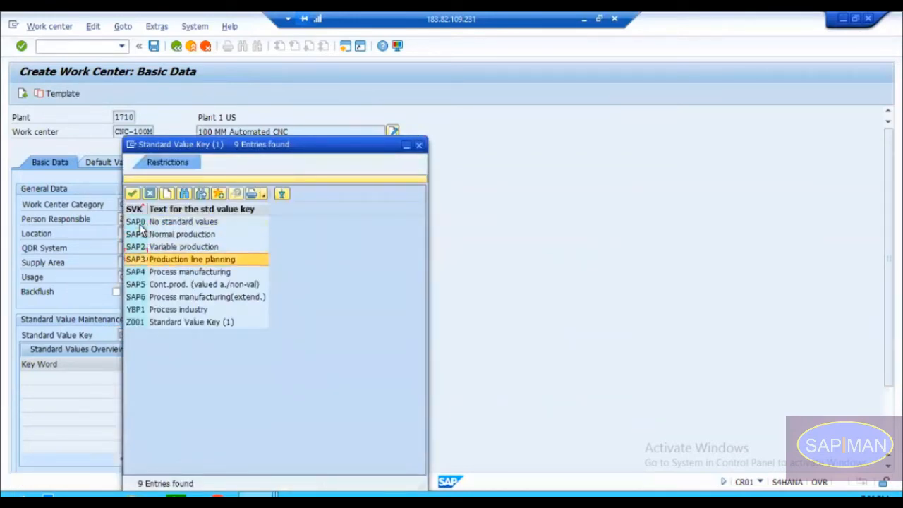
key("Up")
key("Up")
key("Up")
key("Up")
key("Up")
key("Up")
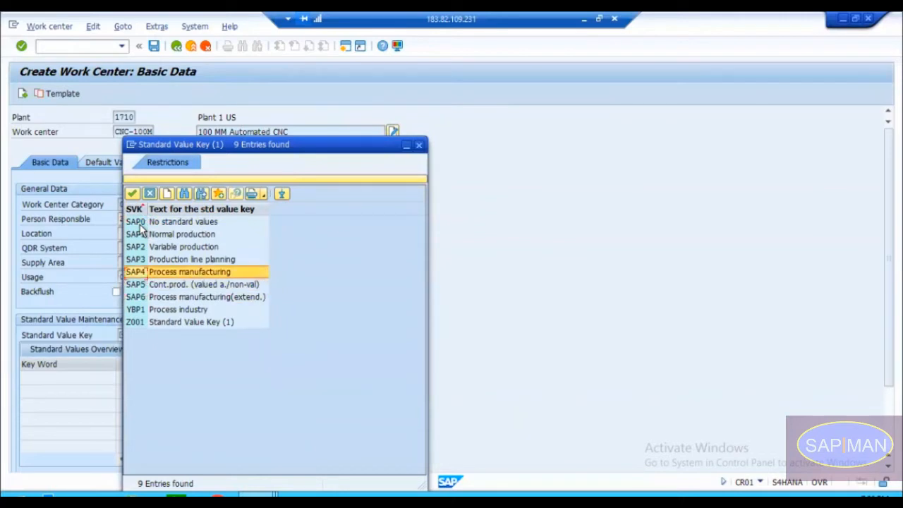
key("Down")
key("Down")
key("Down")
key("Down")
key("Down")
key("Down")
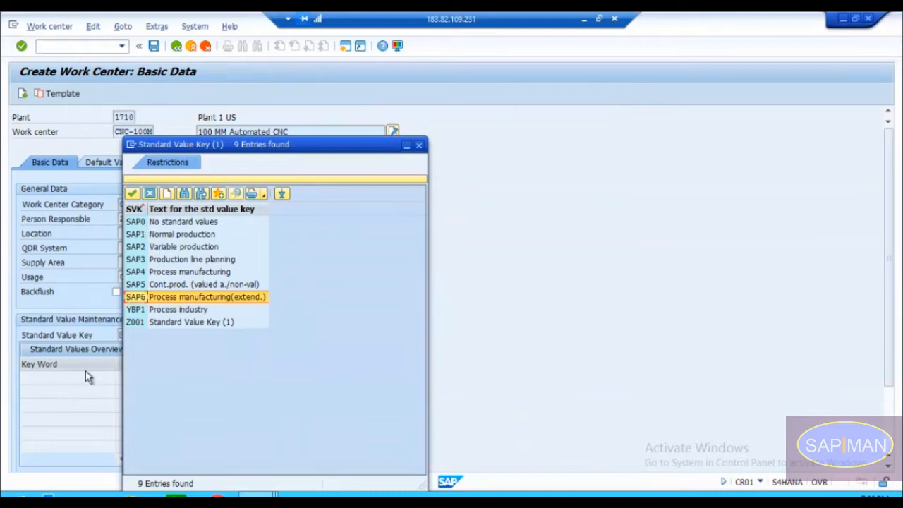
Step: Set the standard value key to SAP0, No standard values, and confirm the basic data
left_click(136, 223)
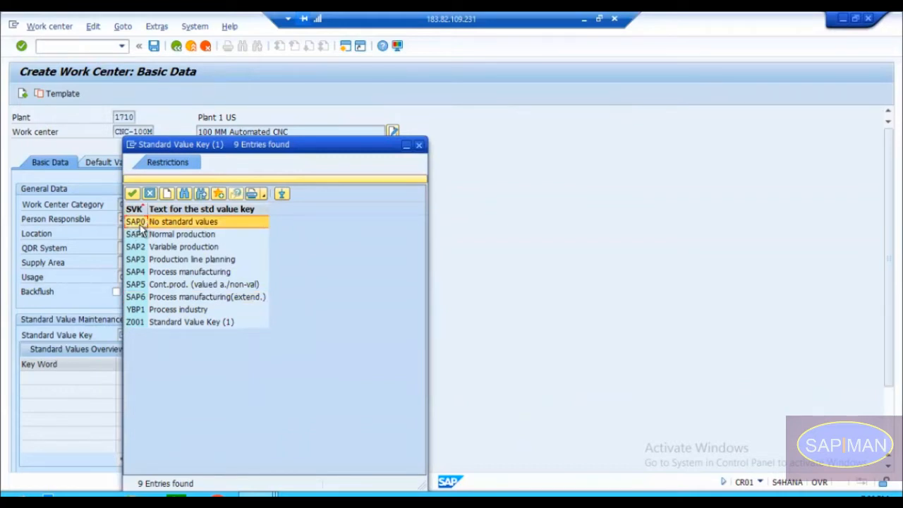
double_click(142, 224)
key("Return")
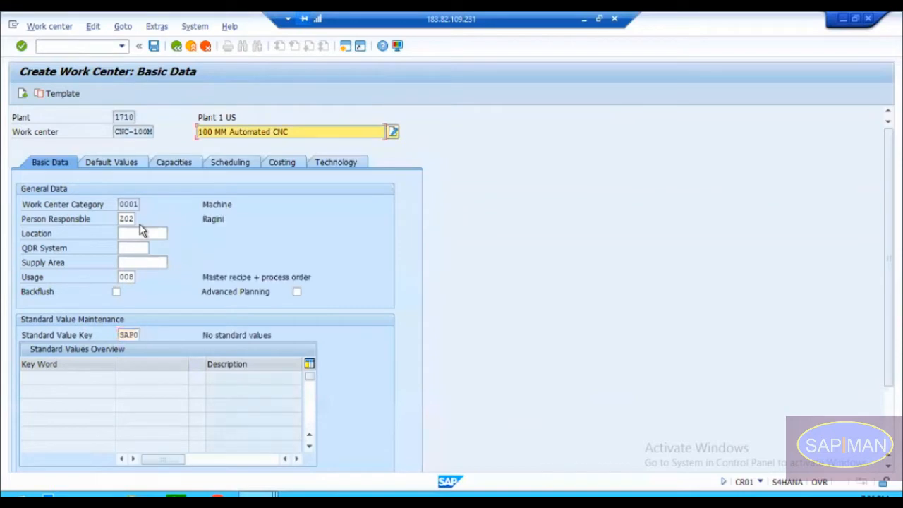
Step: Change the standard value key to SAP1, Normal production, and review the key words it provides
left_click_drag(203, 335, 273, 335)
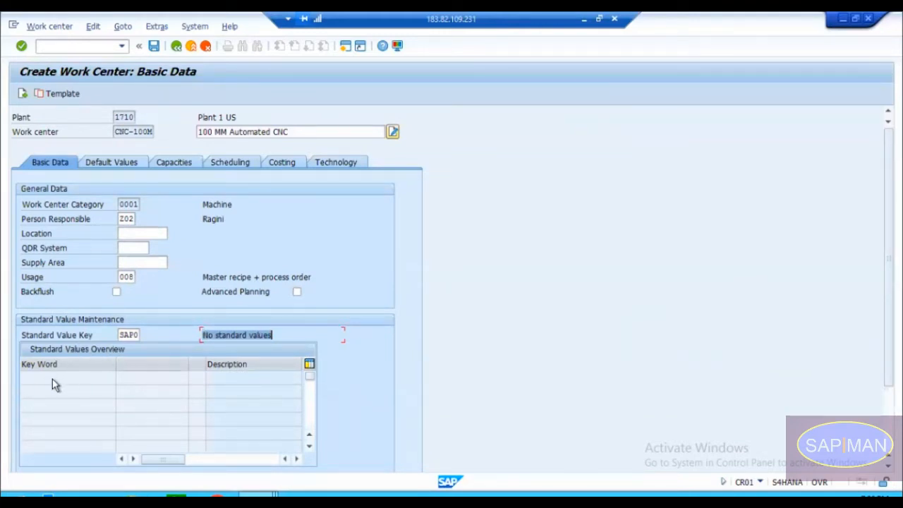
left_click(134, 335)
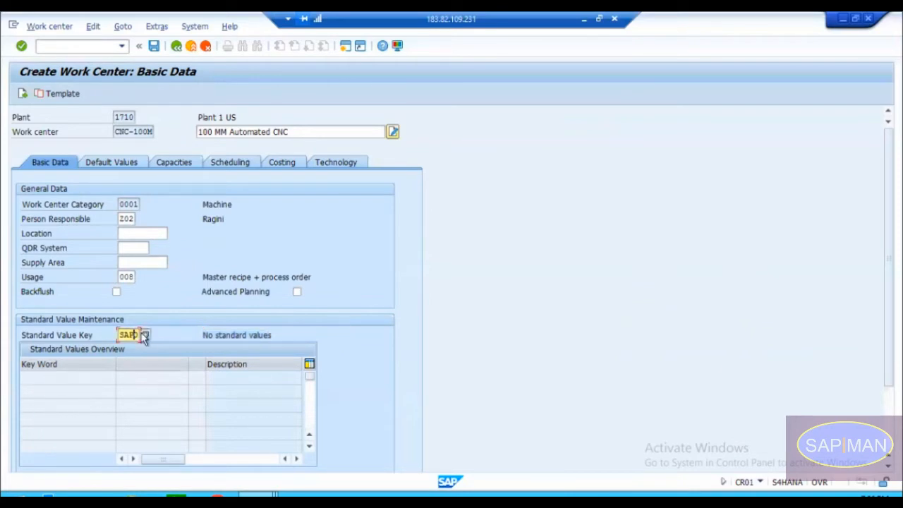
left_click(144, 336)
left_click(139, 237)
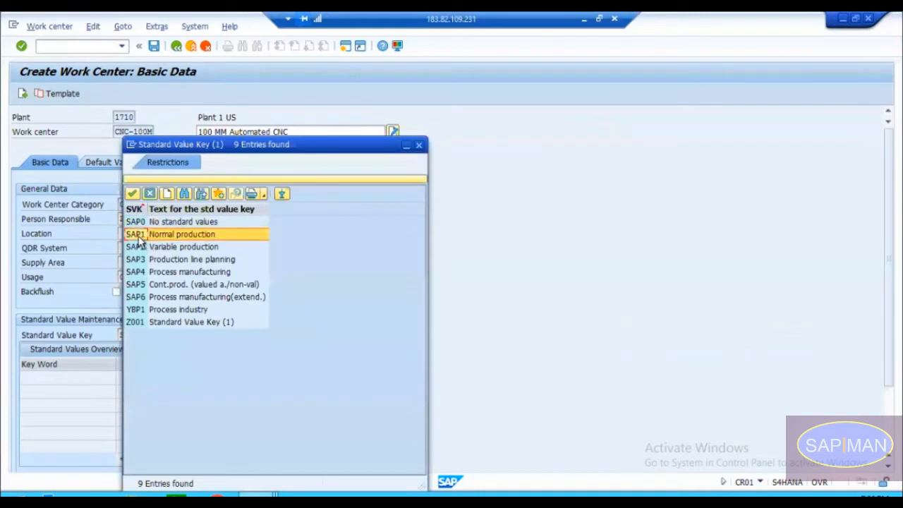
double_click(142, 233)
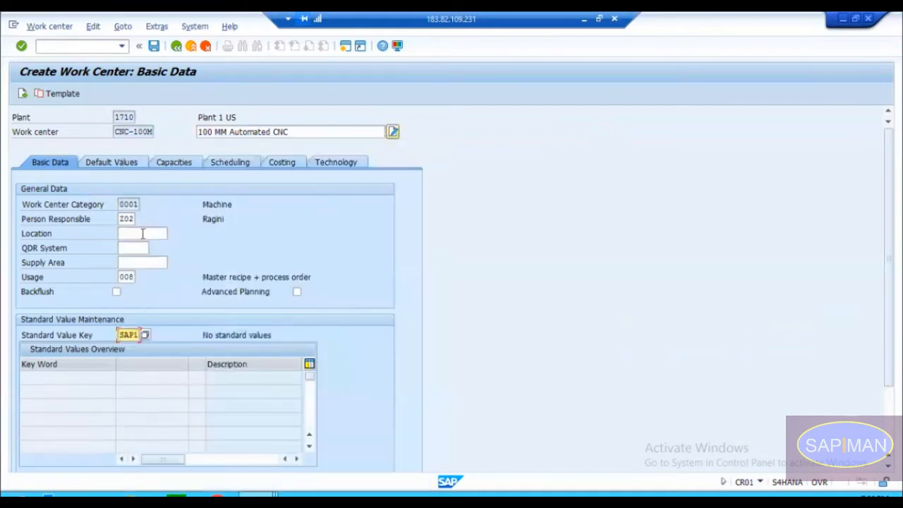
left_click(56, 380)
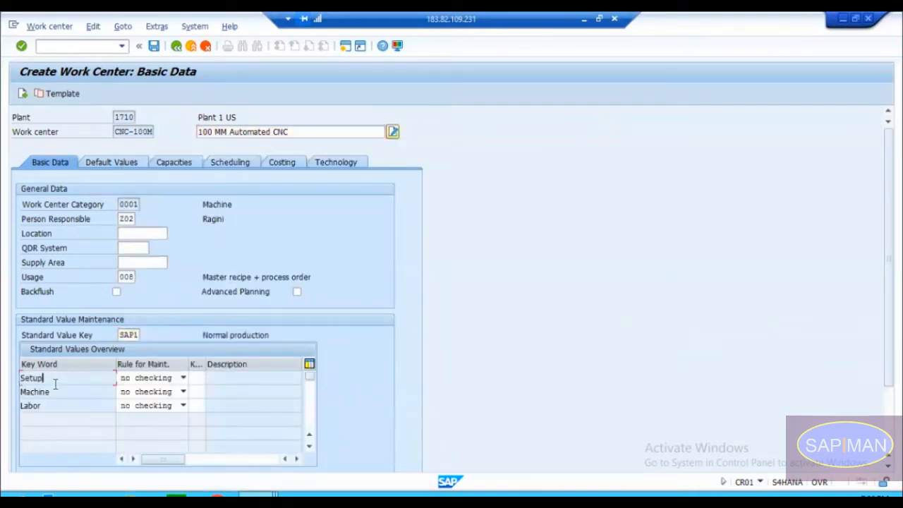
left_click(51, 407)
left_click(57, 377)
left_click(55, 391)
Step: Change the standard value key to SAP2, Variable production, and review its key words
left_click(135, 336)
left_click(145, 335)
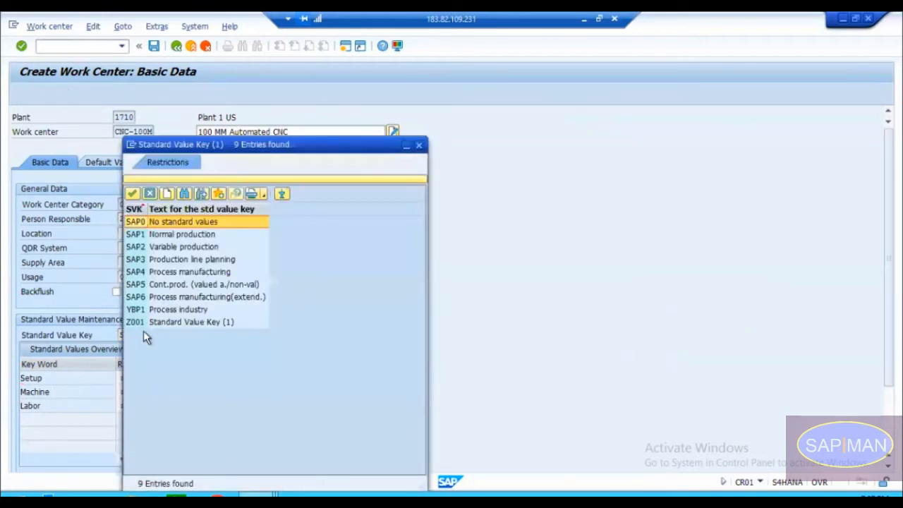
double_click(179, 250)
key("Return")
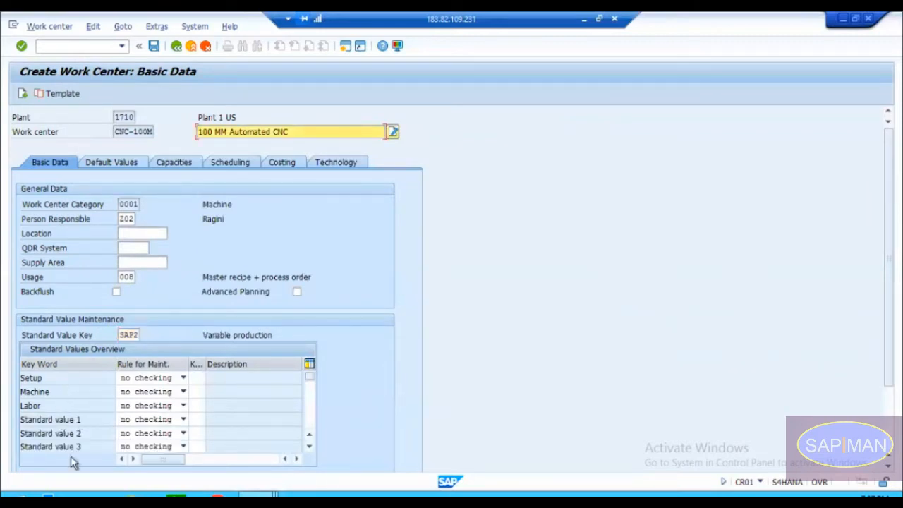
left_click(76, 421)
Step: Switch the standard value key to SAP3, Production line planning, and review its key words
left_click(137, 335)
left_click(145, 335)
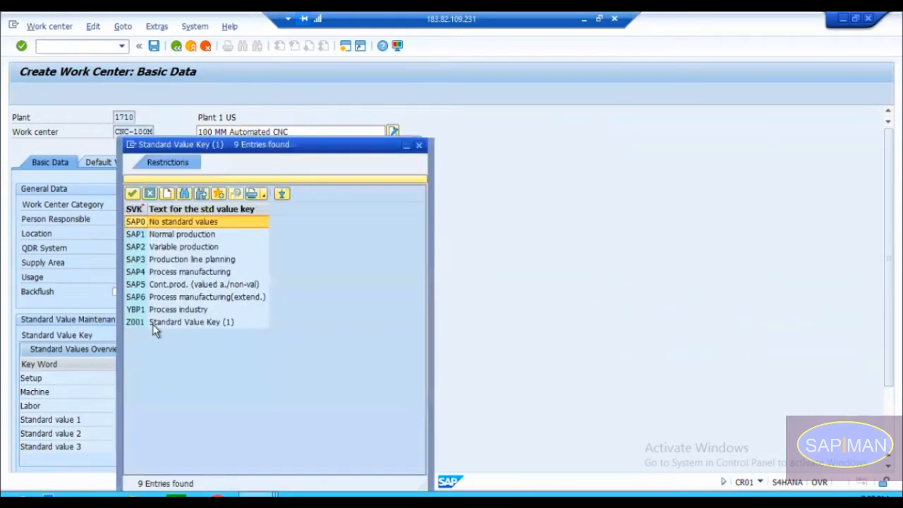
double_click(180, 260)
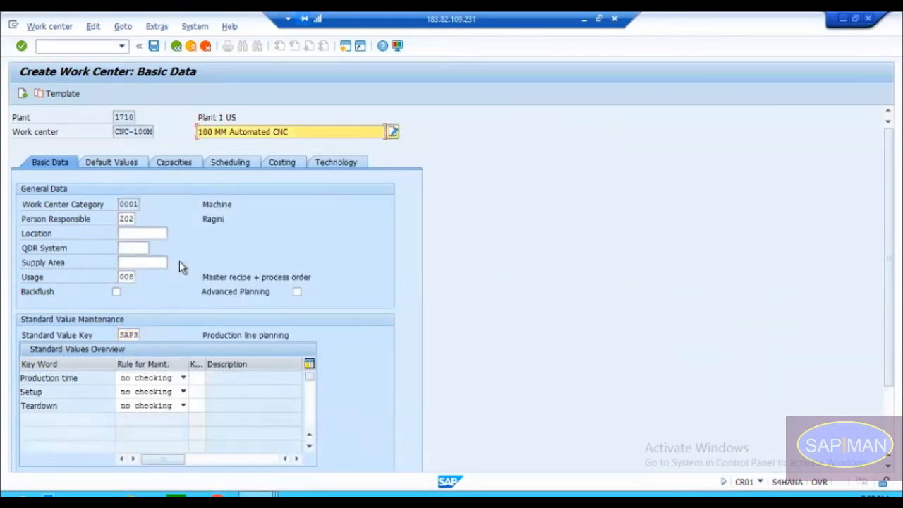
left_click(79, 391)
left_click(76, 405)
Step: Choose the custom standard value key Z001, Standard Value Key (1), and review each of its key words
left_click(136, 335)
left_click(142, 335)
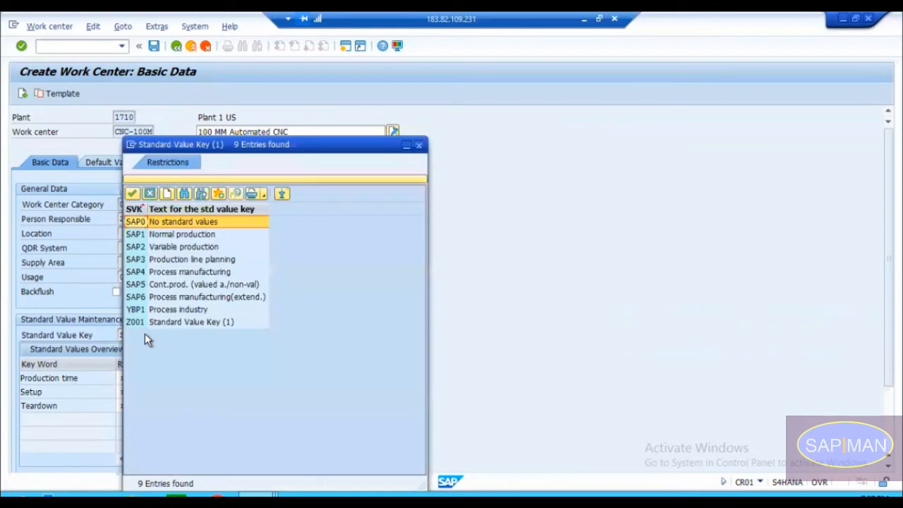
left_click(151, 324)
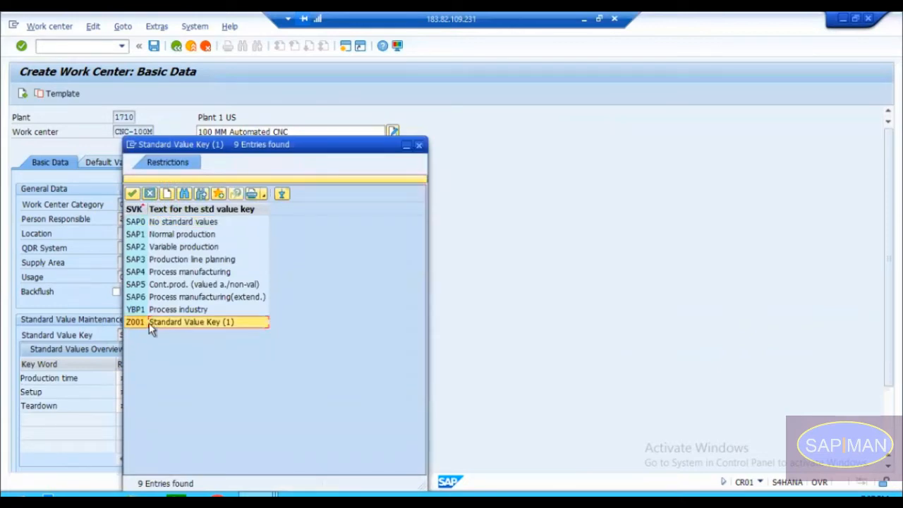
double_click(147, 322)
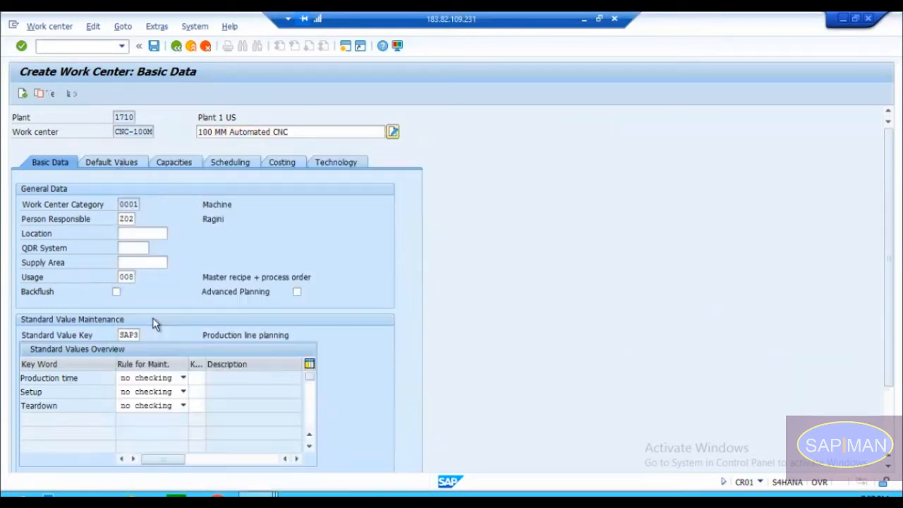
key("Return")
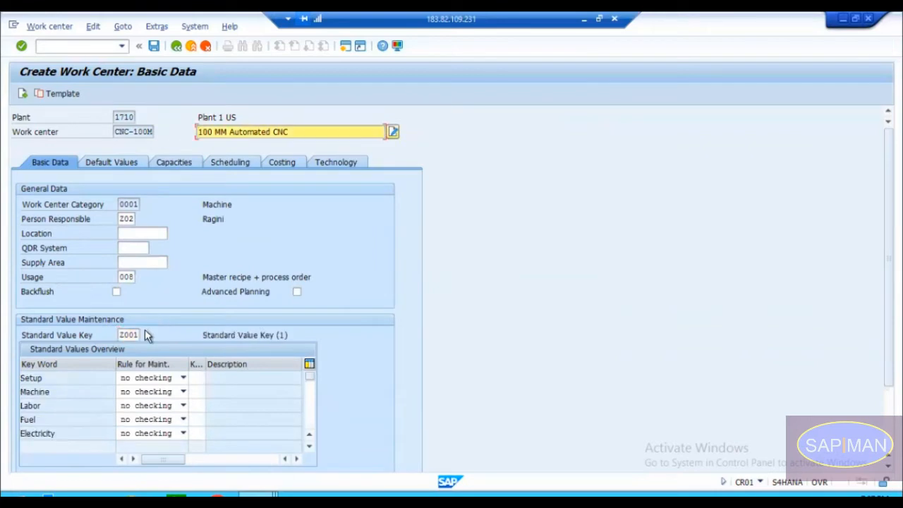
left_click(62, 376)
left_click(61, 393)
left_click(57, 407)
left_click(62, 432)
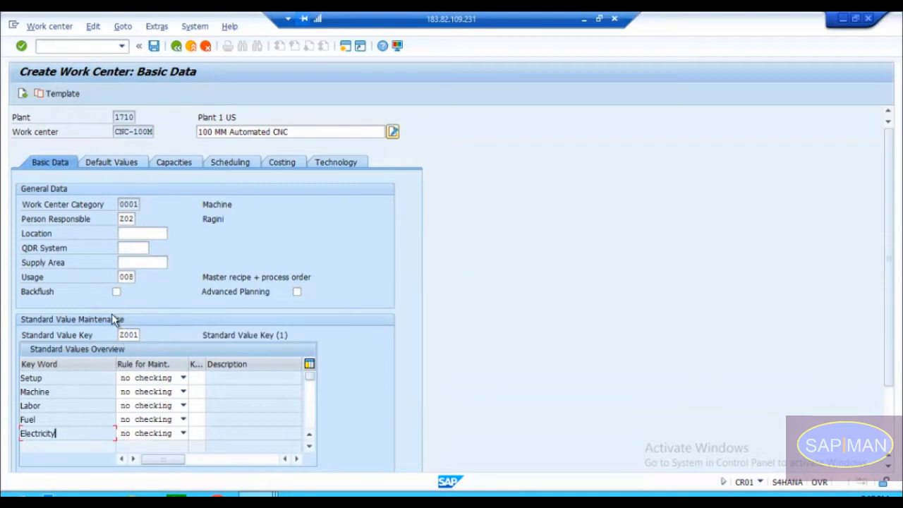
left_click(122, 334)
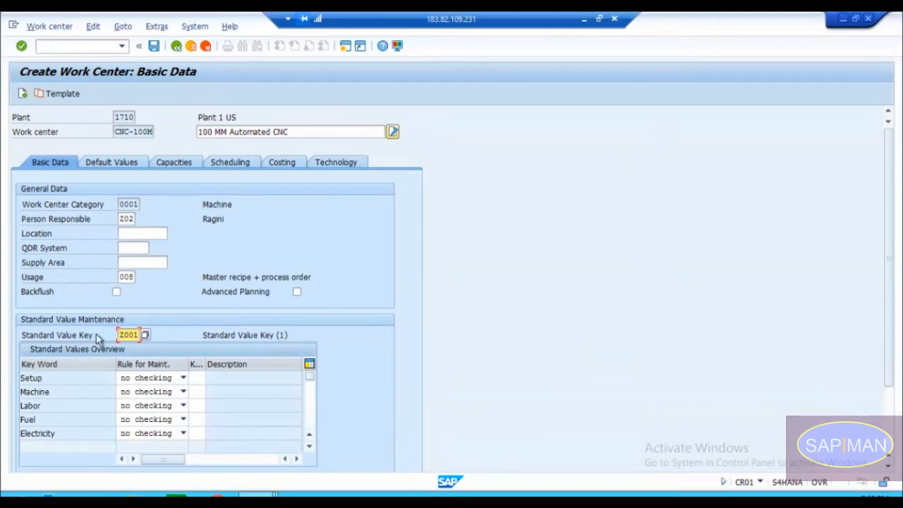
left_click(62, 379)
left_click(58, 392)
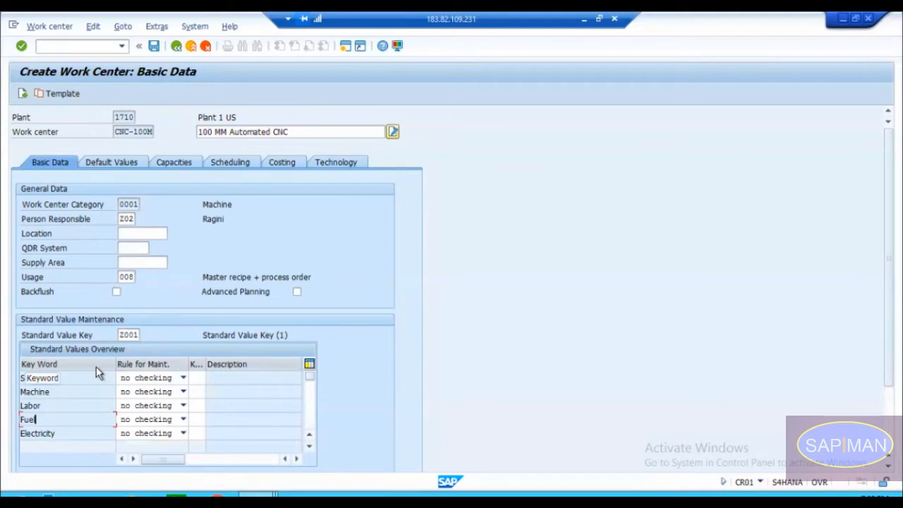
Step: Set the work center's standard value key back to SAP1, Normal production
left_click(128, 334)
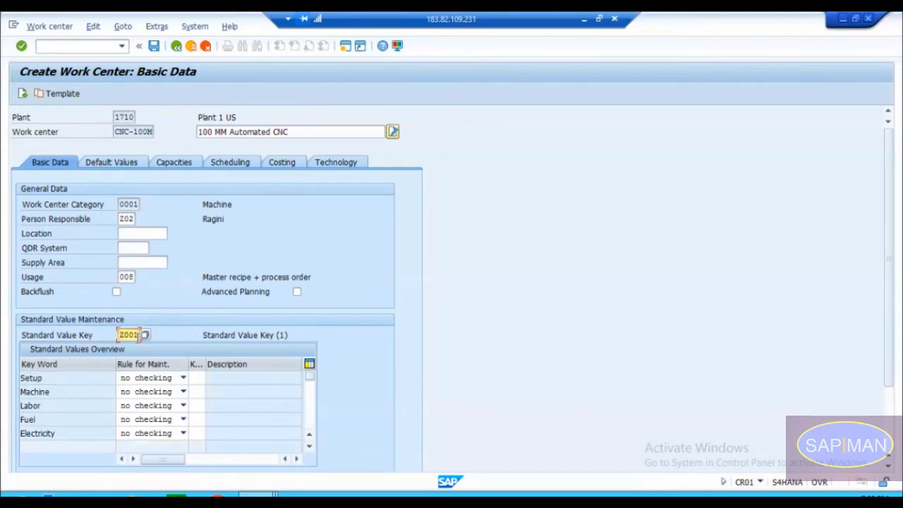
left_click(145, 335)
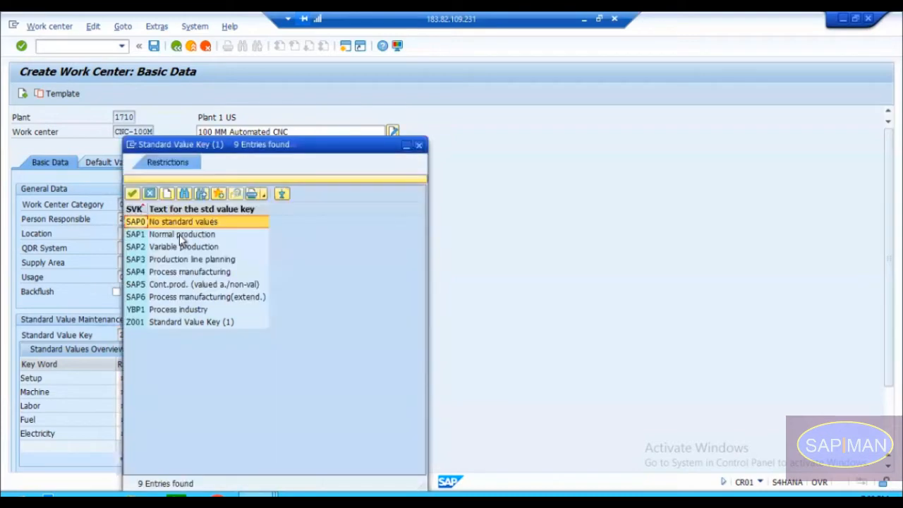
double_click(179, 234)
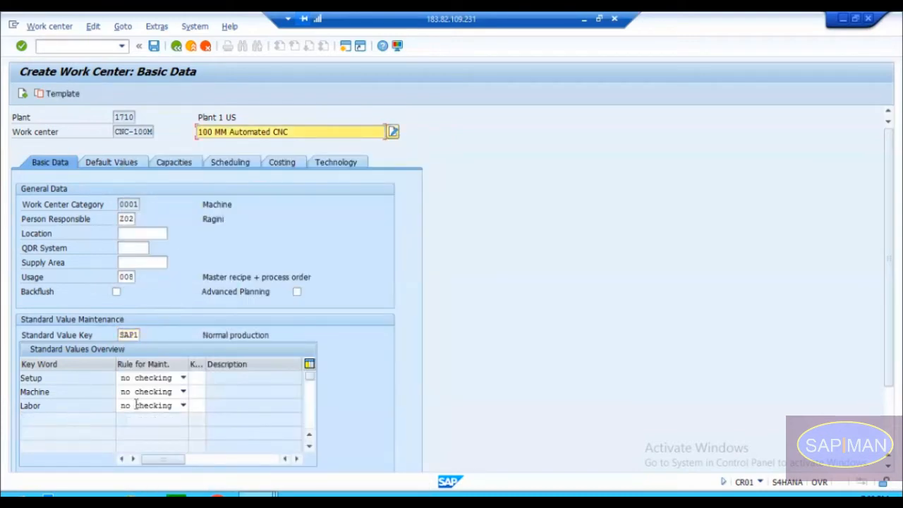
Step: Switch to the routing display session and examine operation 0010's work center and its standard value columns
mouse_move(273, 494)
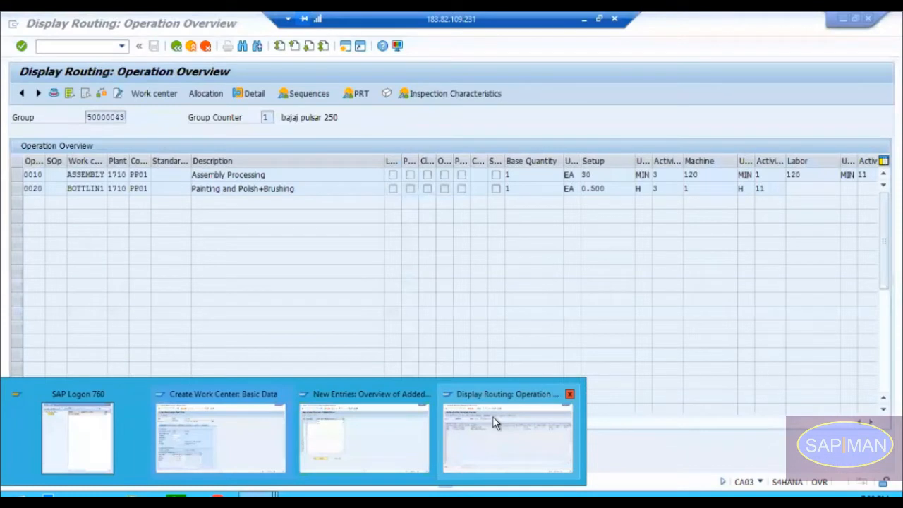
left_click(494, 421)
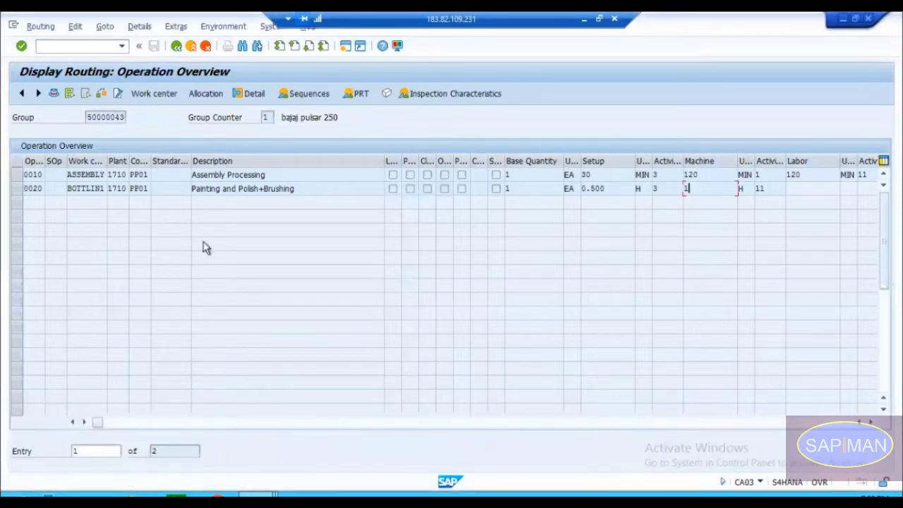
left_click(24, 175)
left_click(84, 173)
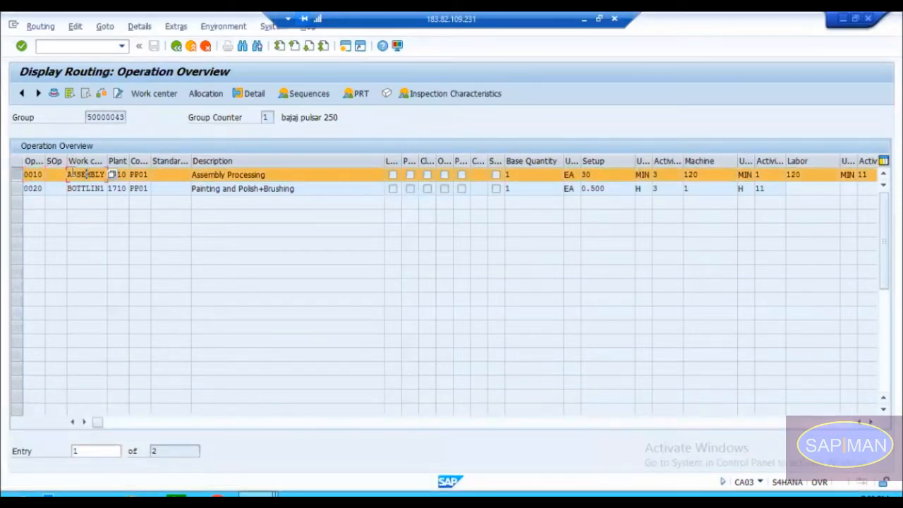
left_click_drag(72, 174, 105, 174)
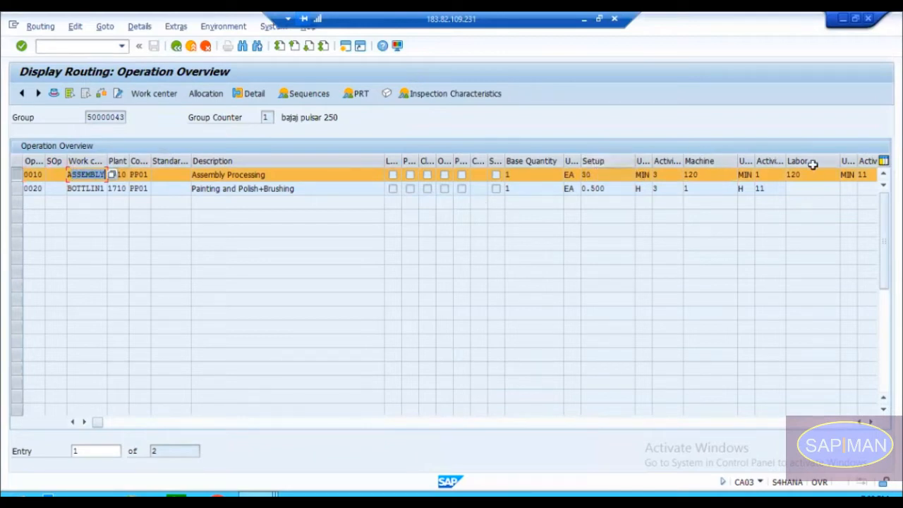
left_click(871, 422)
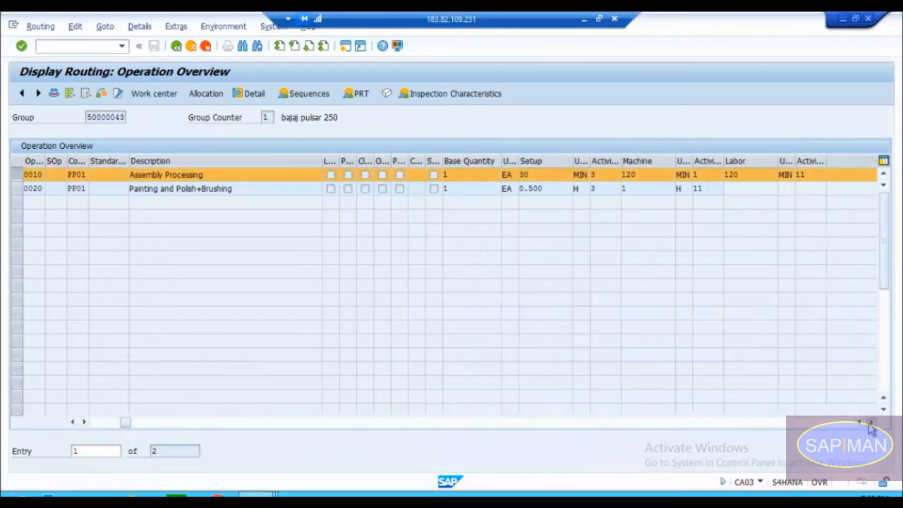
left_click(871, 422)
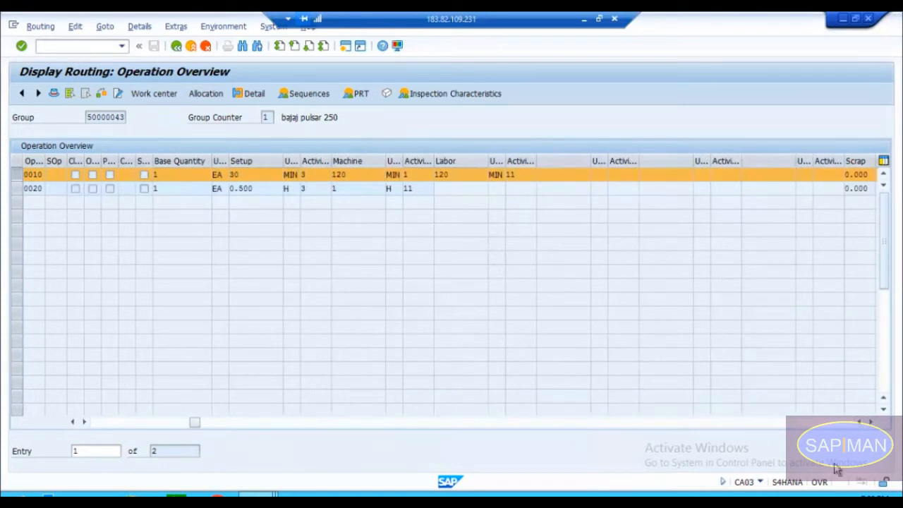
left_click(858, 423)
left_click(858, 425)
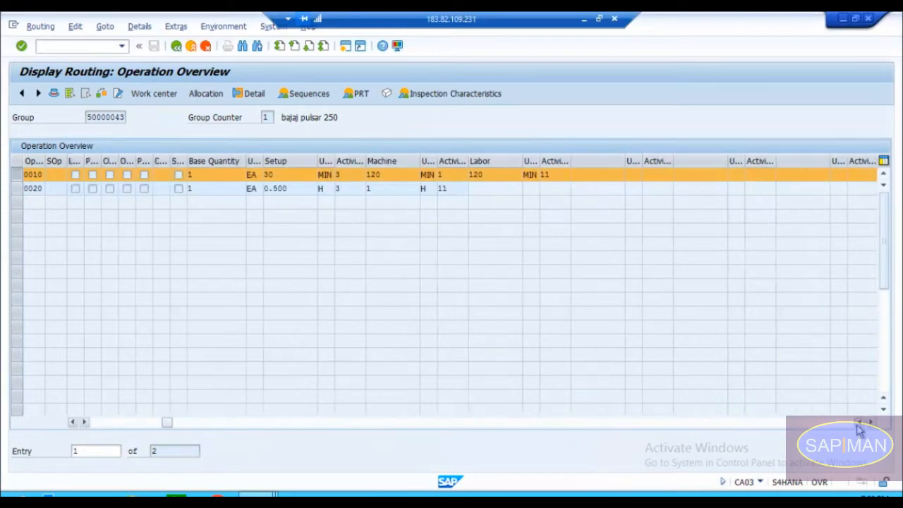
left_click(858, 425)
left_click(858, 425)
left_click(859, 425)
left_click(858, 425)
left_click(859, 424)
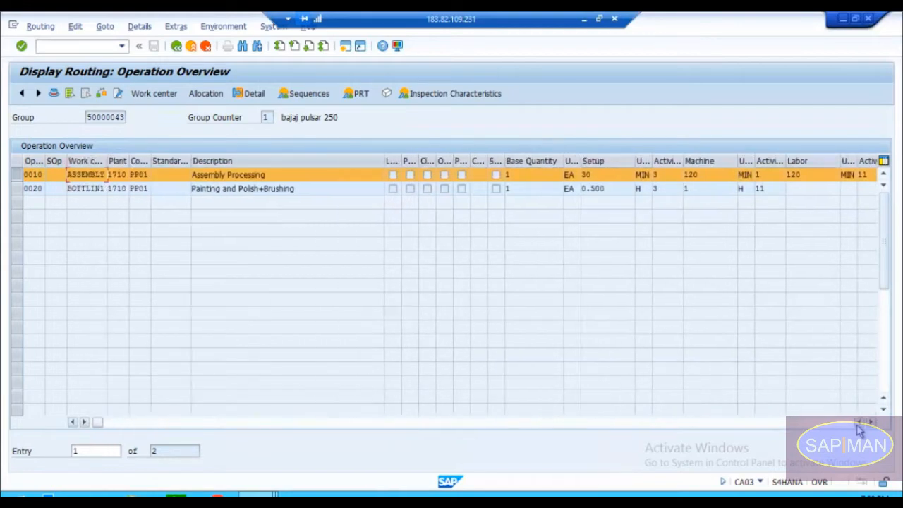
Step: Display the basic data of operation 0010's work center ASSEMBLY and check its standard value key
left_click(85, 175)
left_click_drag(68, 175, 106, 175)
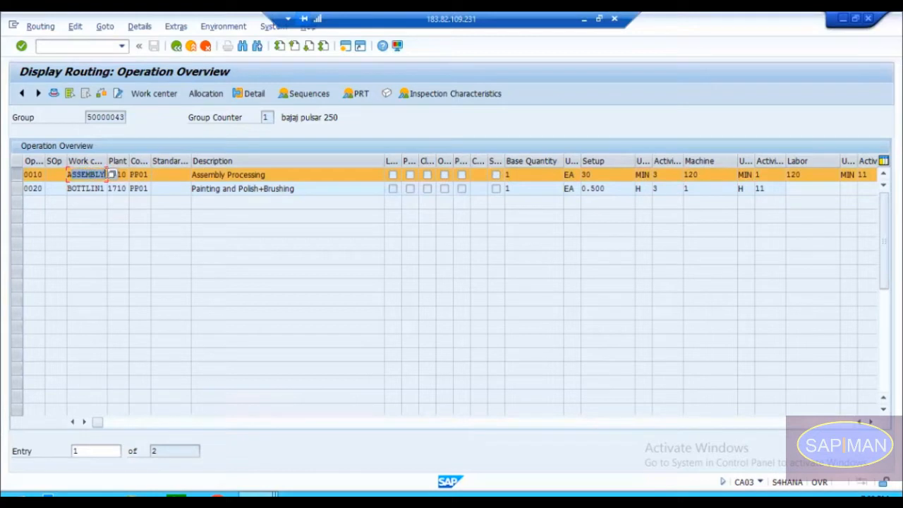
left_click(86, 174)
double_click(97, 174)
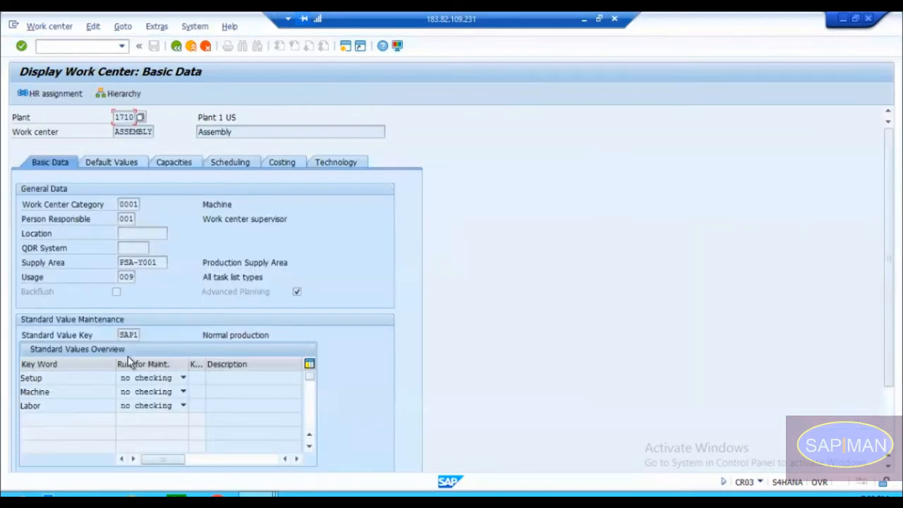
left_click(128, 334)
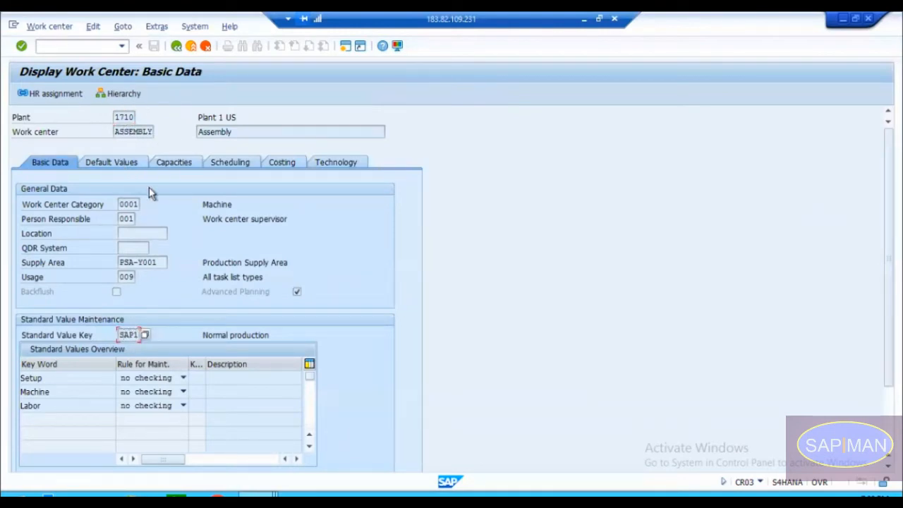
Step: Return to the operation overview and examine operation 0020's work center, setup value and machine value
left_click(176, 47)
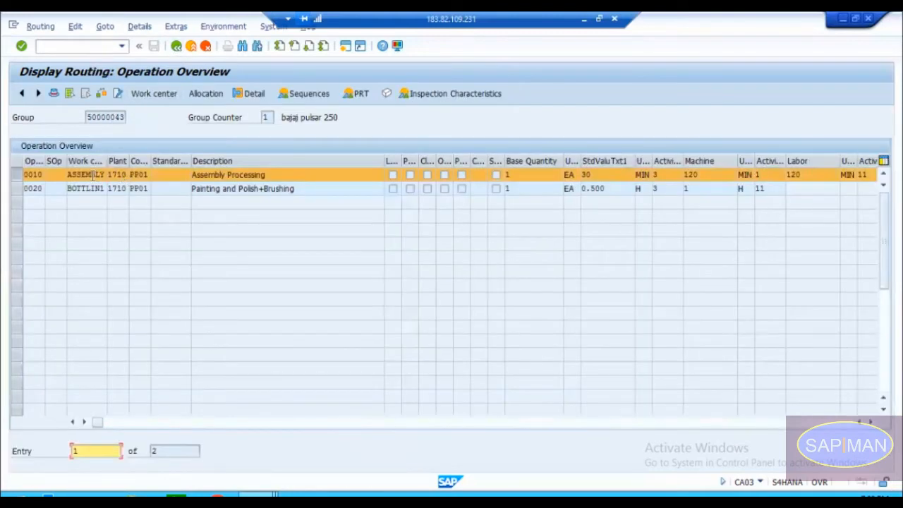
left_click(92, 175)
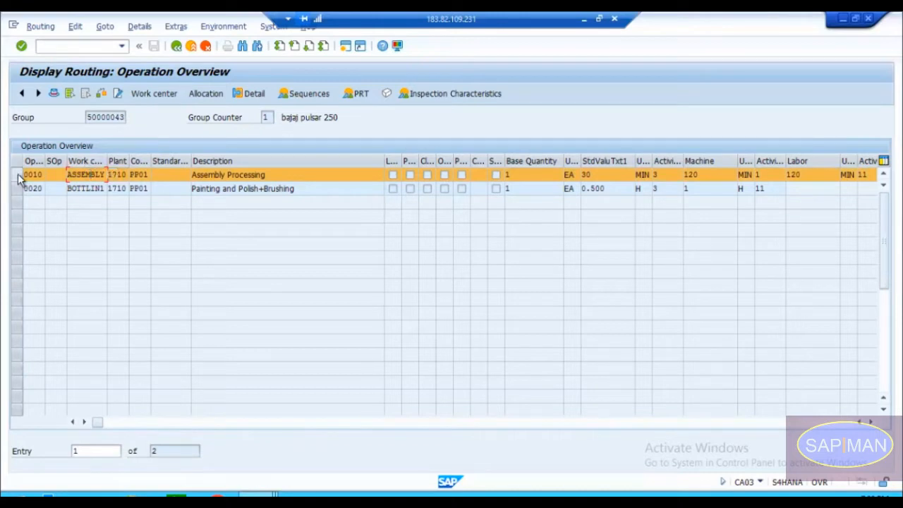
left_click(85, 189)
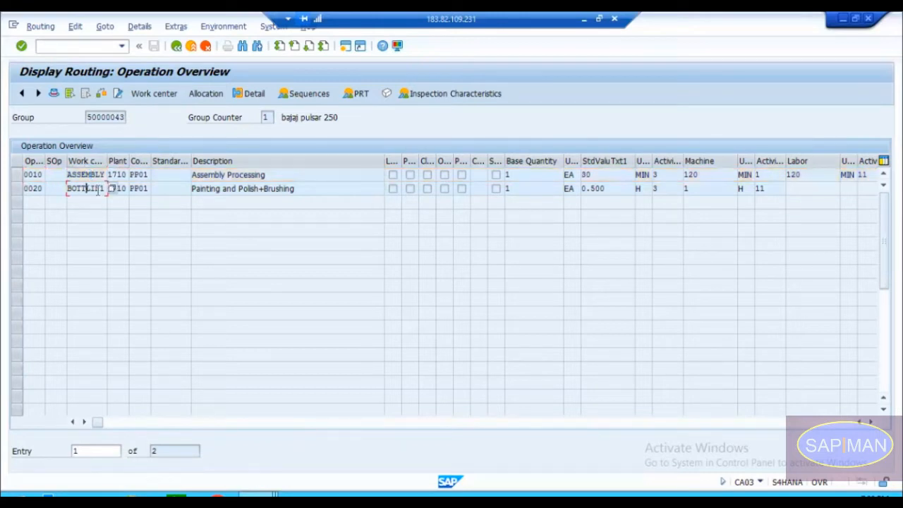
left_click_drag(609, 190, 581, 187)
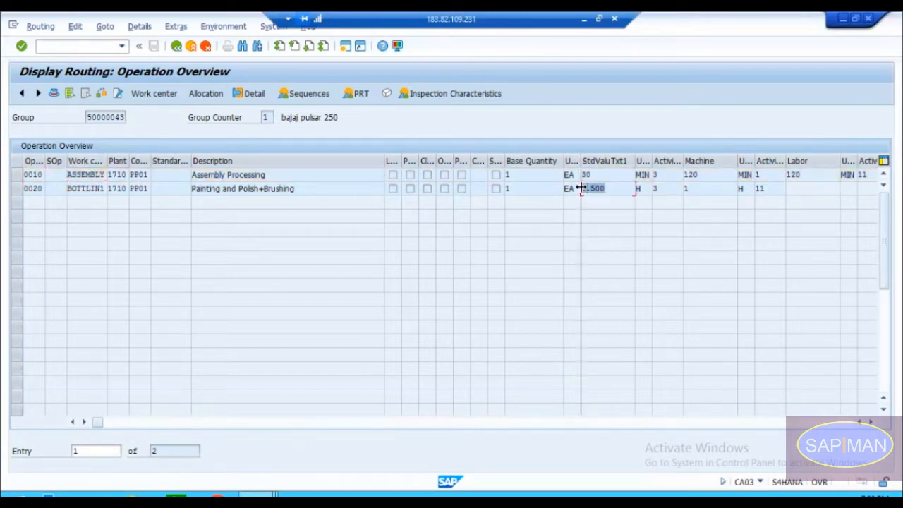
left_click(714, 190)
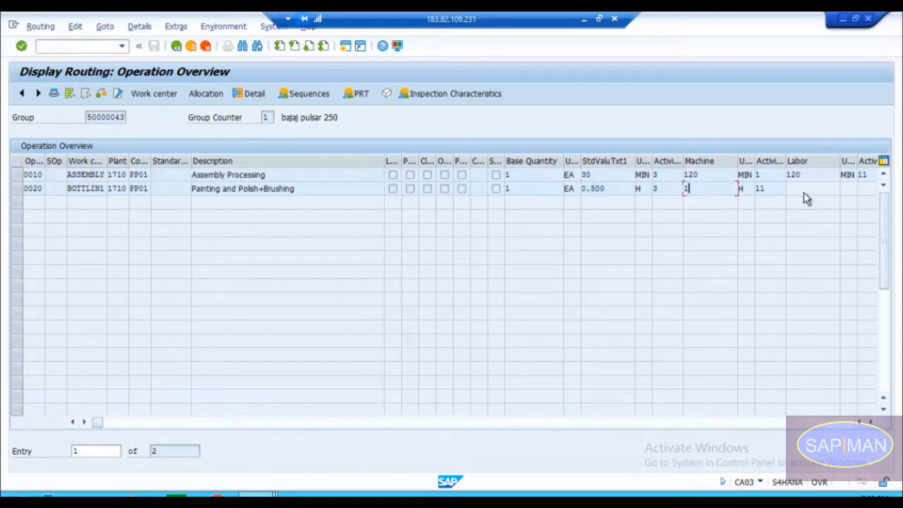
Step: Display the basic data of operation 0020's work center BOTTLIN1 and check its standard value key and key words
left_click(92, 189)
double_click(82, 189)
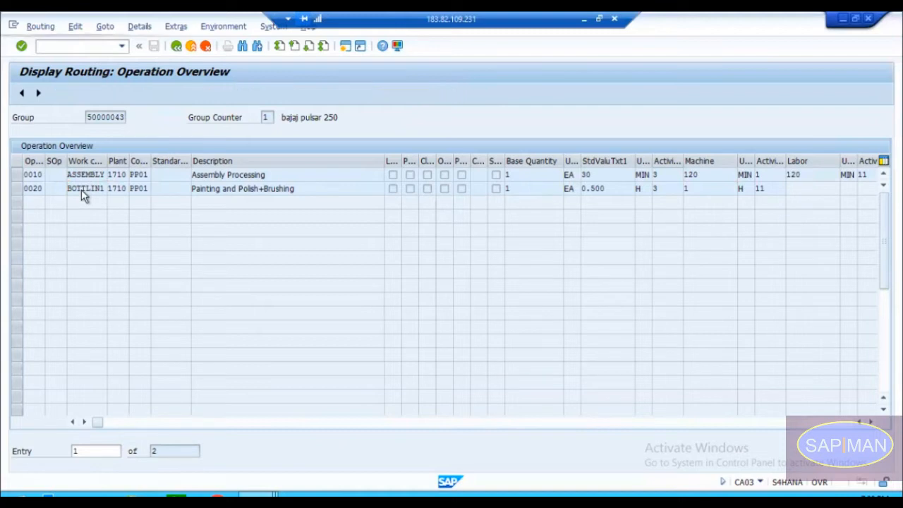
left_click(123, 336)
left_click_drag(120, 336, 144, 336)
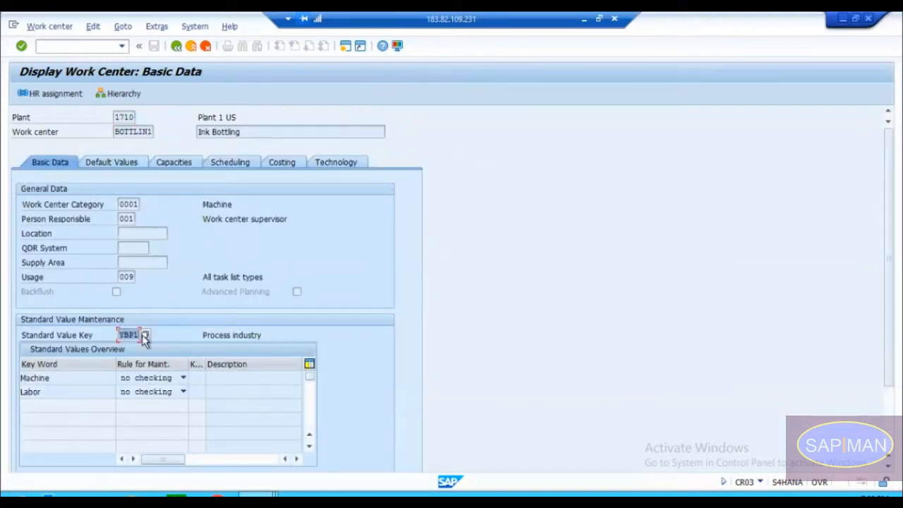
left_click(71, 378)
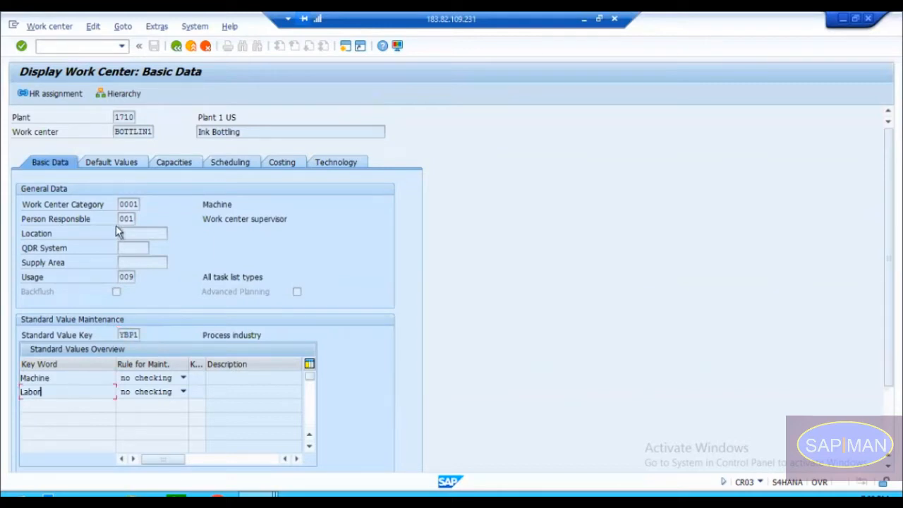
Step: Return to the routing's operation overview and switch to the session creating work center CNC-100M
left_click(175, 47)
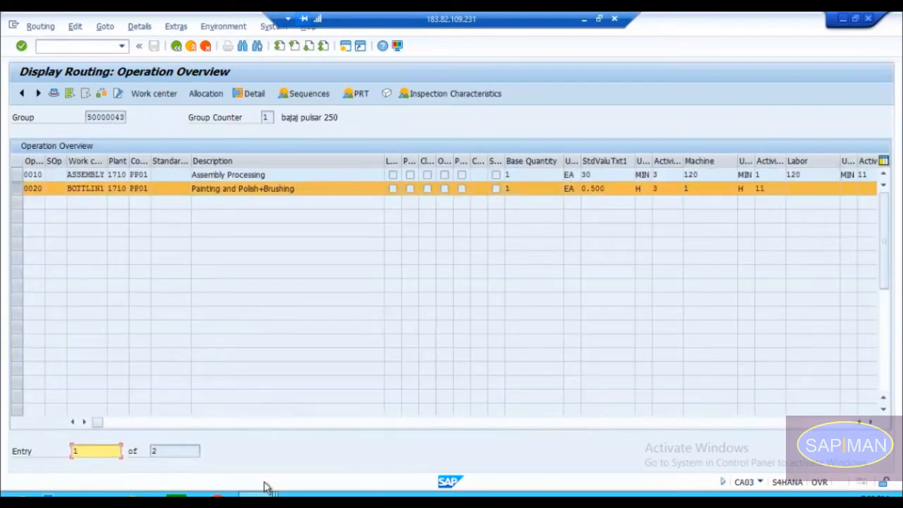
mouse_move(258, 494)
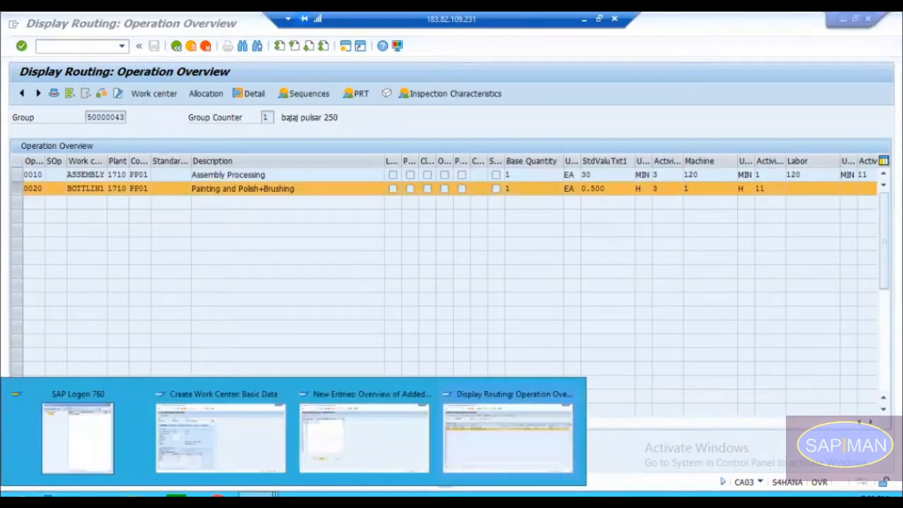
left_click(229, 427)
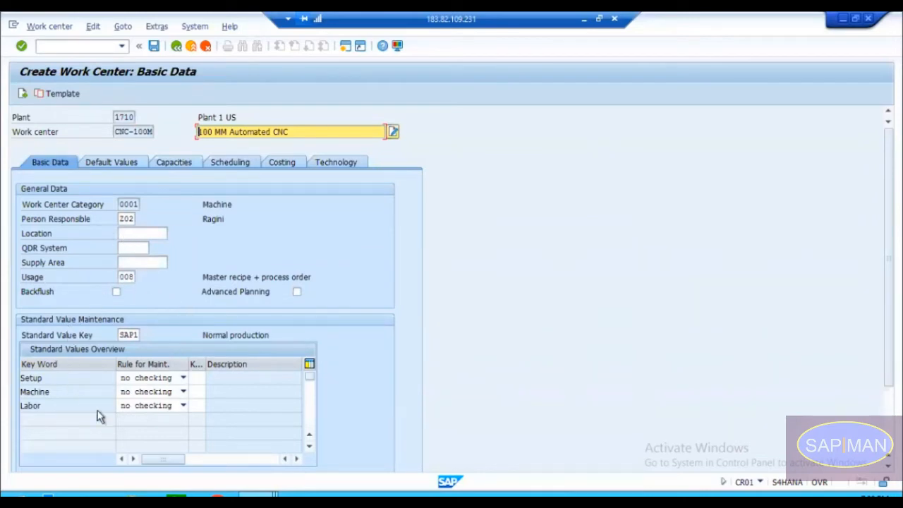
Step: Review the Location, QDR System and Supply Area fields, and list the possible work center locations for plant 1710
left_click(147, 233)
left_click(136, 250)
left_click(136, 263)
left_click(133, 249)
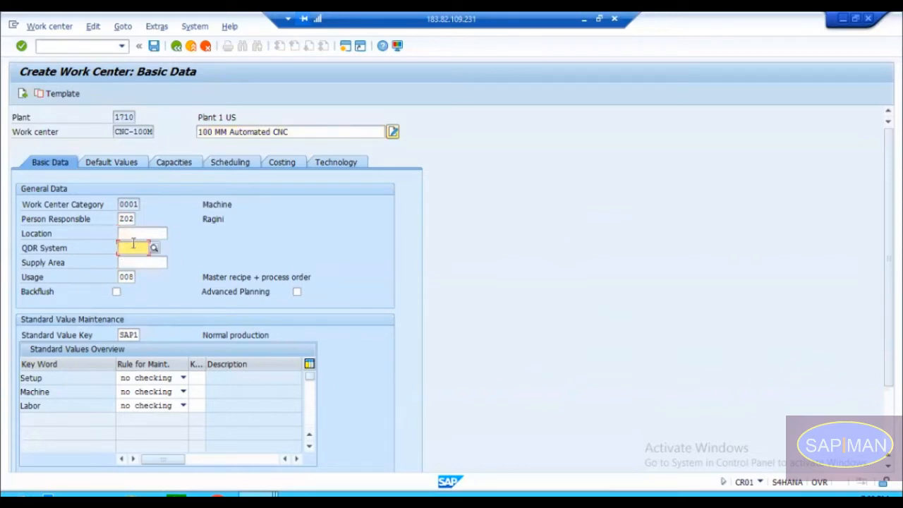
left_click(134, 233)
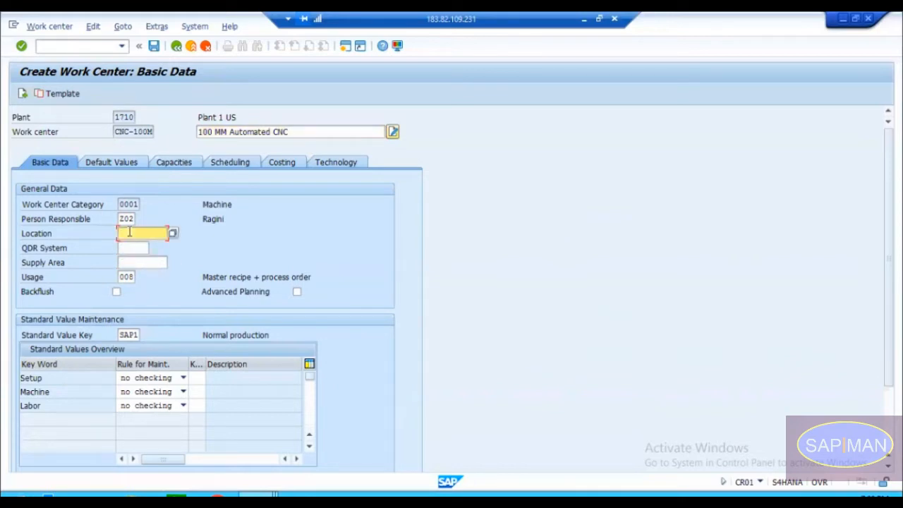
left_click(172, 233)
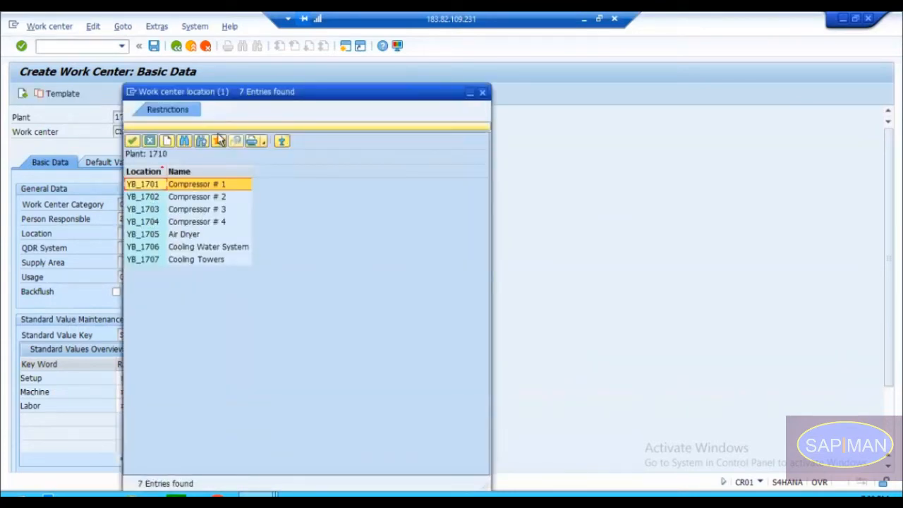
left_click_drag(231, 95, 376, 90)
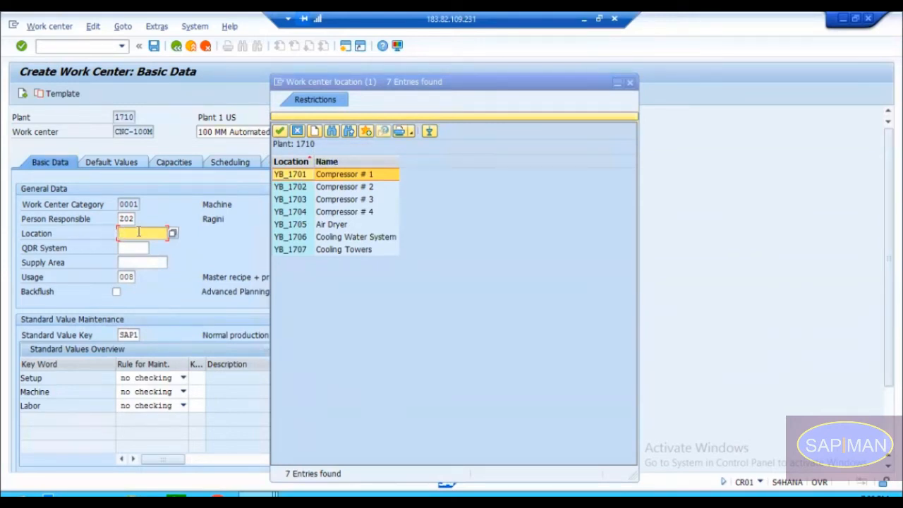
Step: Open the Define Location customizing activity from the location value help, without specifying a project
left_click(315, 131)
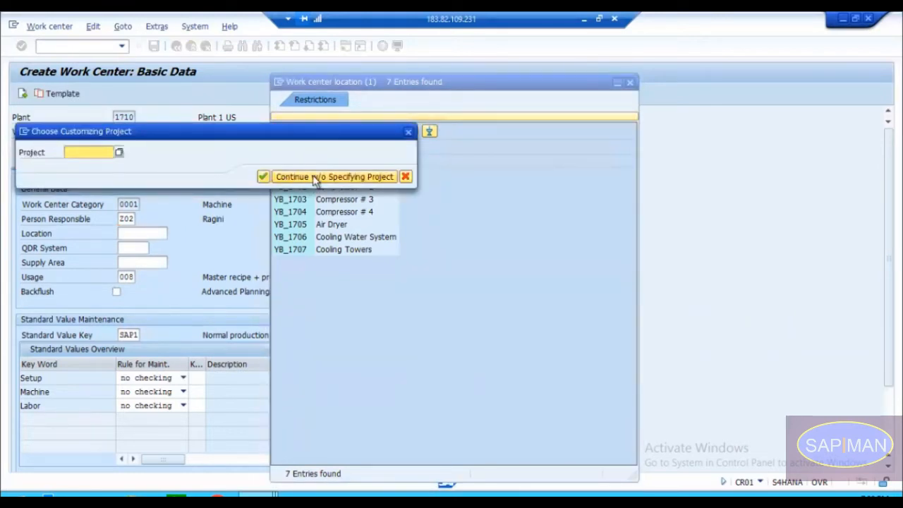
left_click(315, 178)
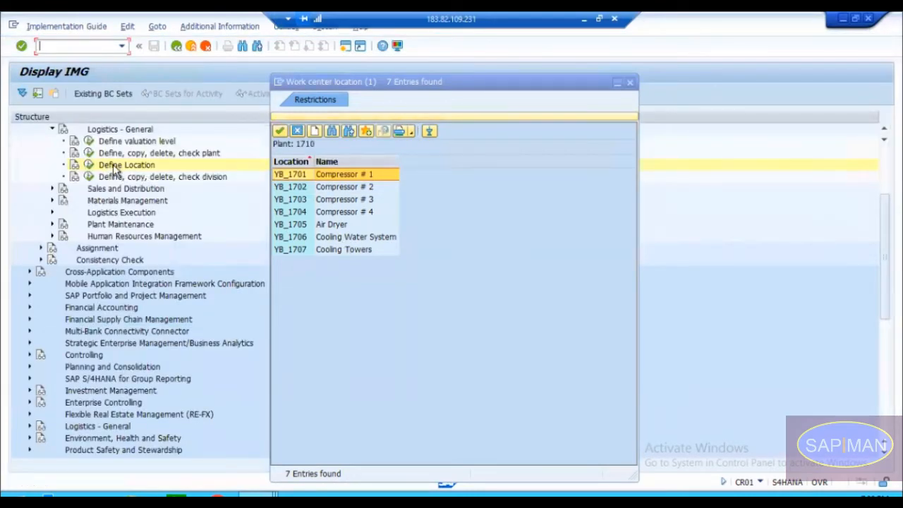
left_click(90, 167)
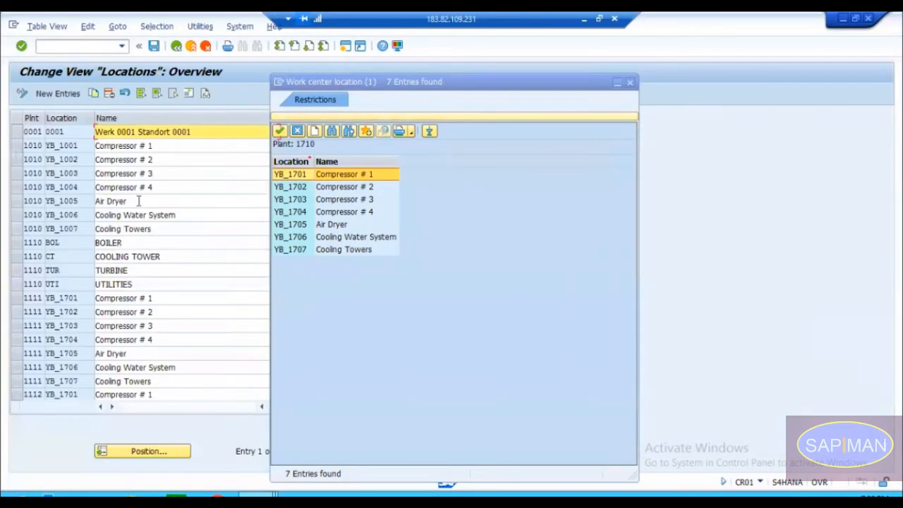
left_click(633, 83)
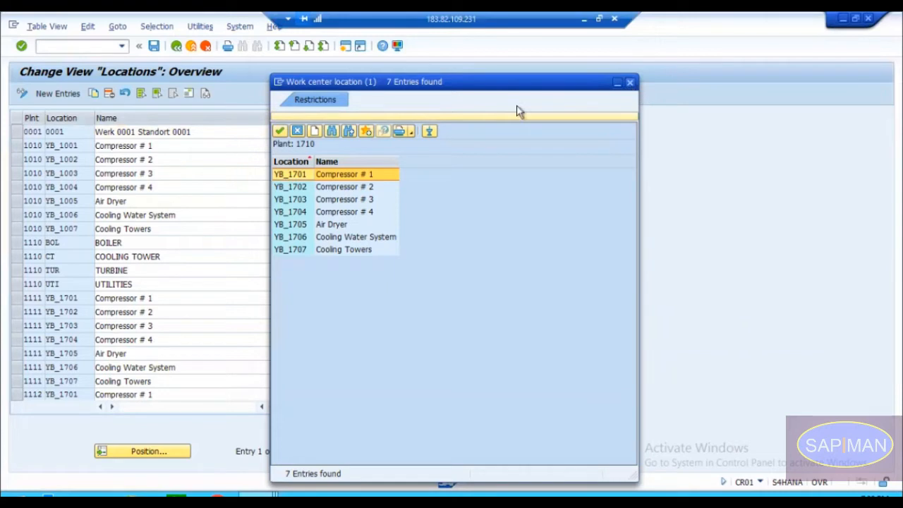
Step: Start a new location entry for plant 1710 with the location code Z000000001
left_click(60, 97)
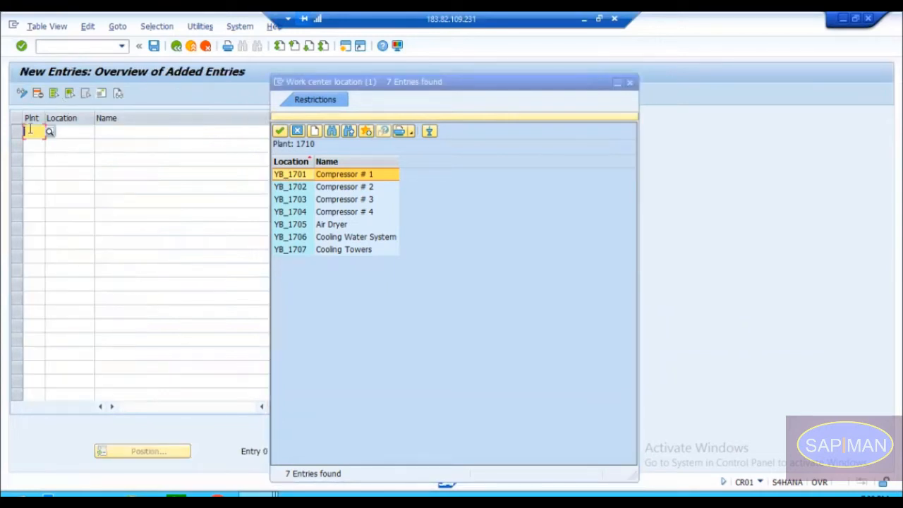
left_click(29, 129)
type("1710")
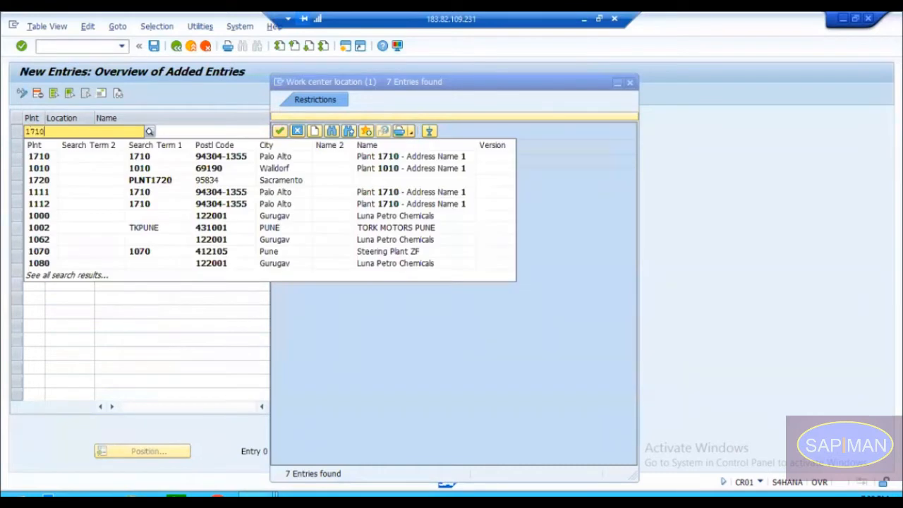
key("Return")
key("Tab")
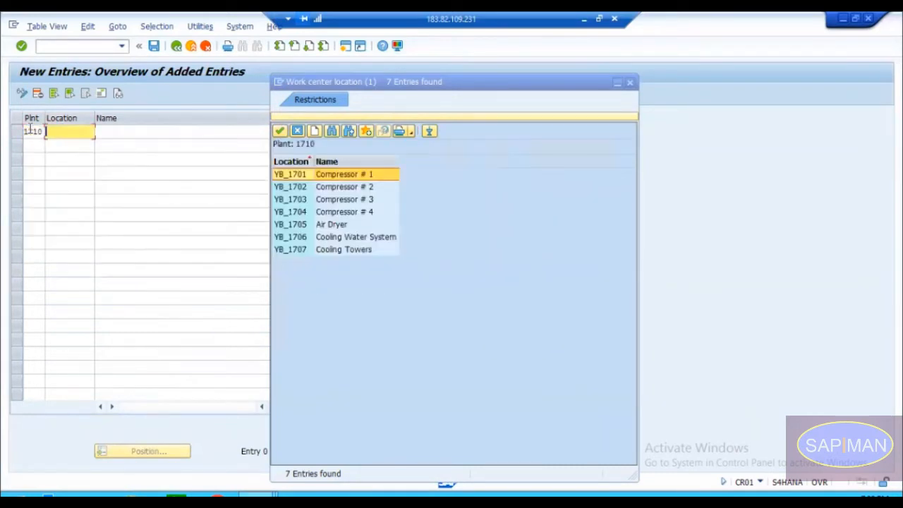
type("Z000000001")
key("Tab")
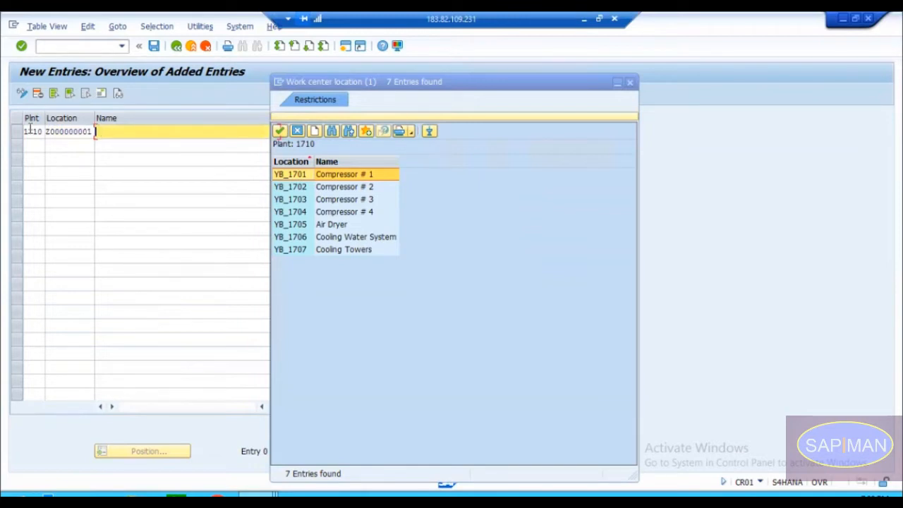
Step: Name the new location Planning Yard 1 and confirm the entry
type("lanning Ta")
key("BackSpace")
key("BackSpace")
type("Yard 1")
key("Return")
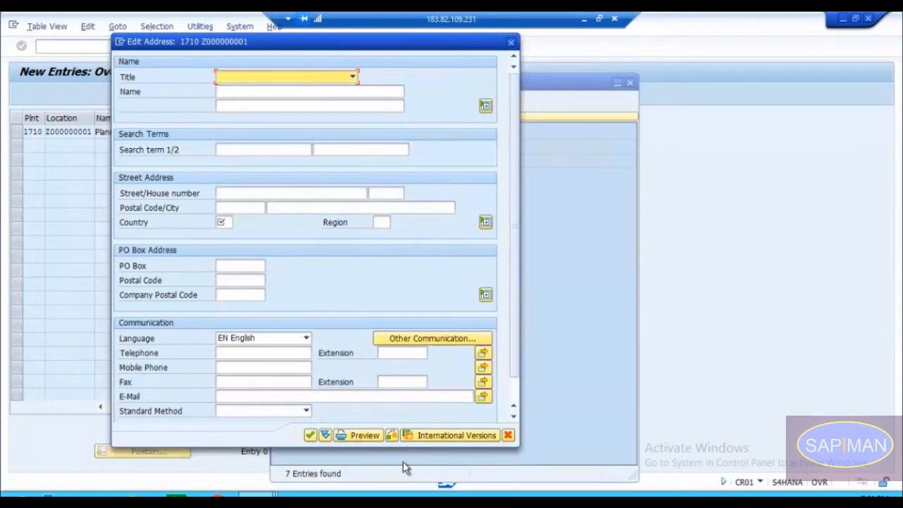
Step: Fill in the new location's address with title Company and country IN, and confirm it
left_click(310, 435)
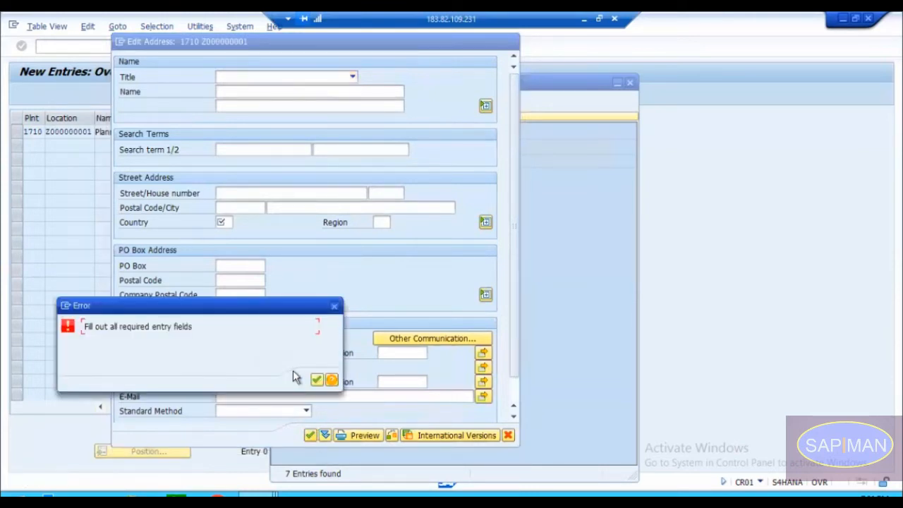
left_click(316, 380)
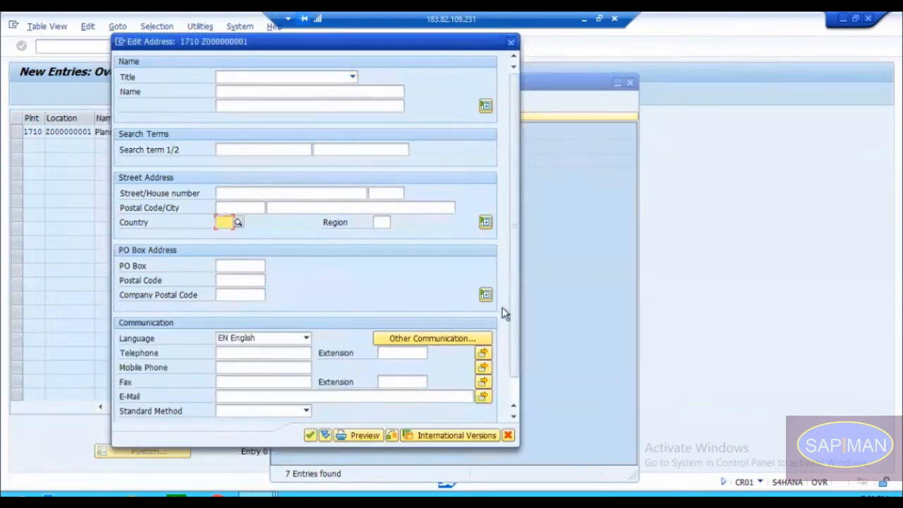
left_click(512, 389)
left_click_drag(512, 388, 513, 315)
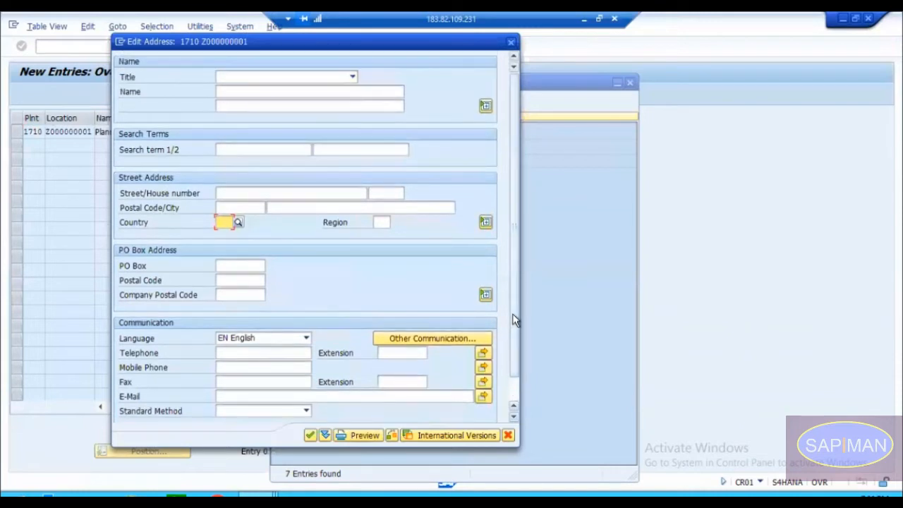
left_click(350, 78)
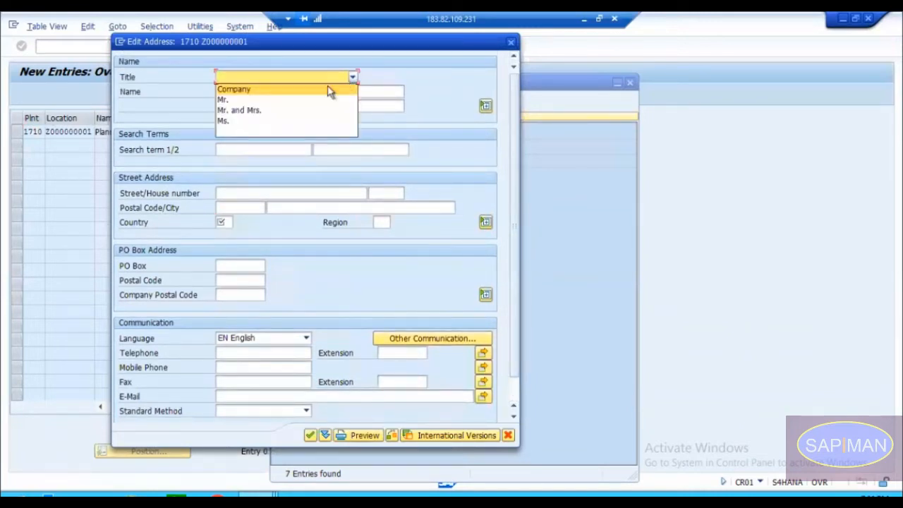
left_click(317, 94)
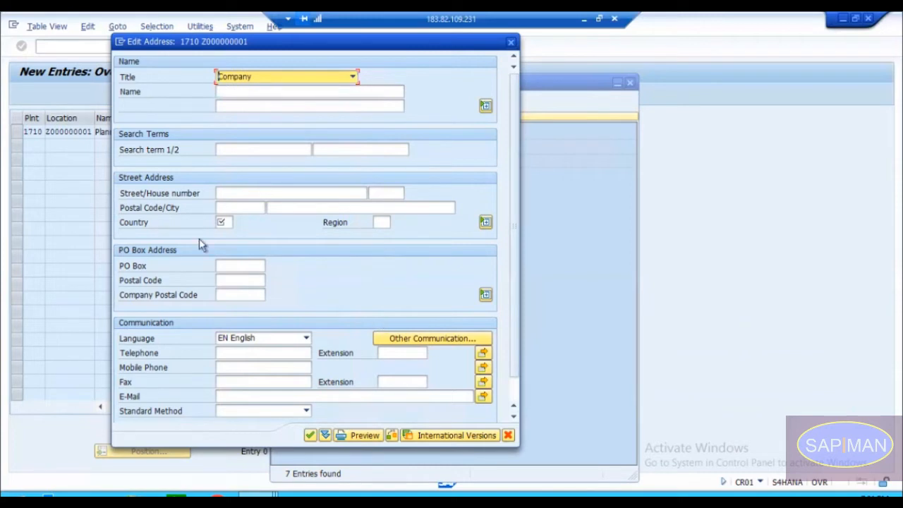
left_click(223, 223)
type("IN")
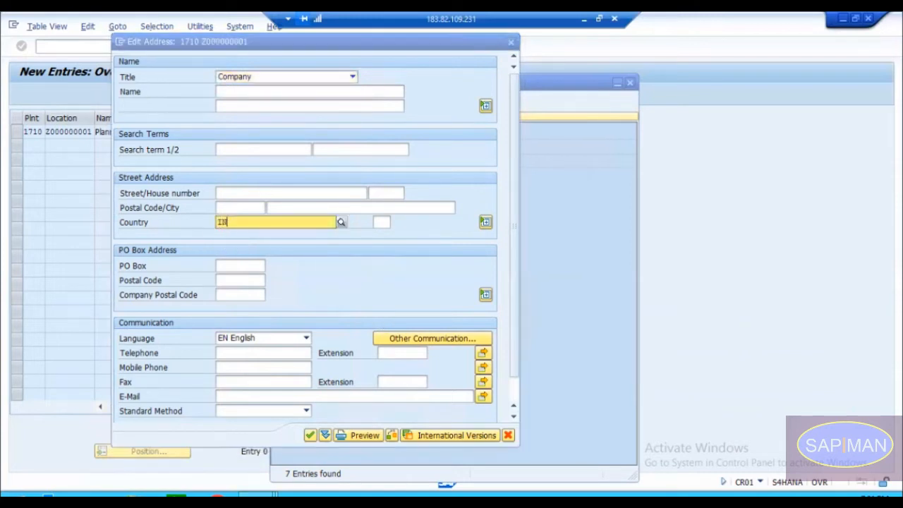
key("Return")
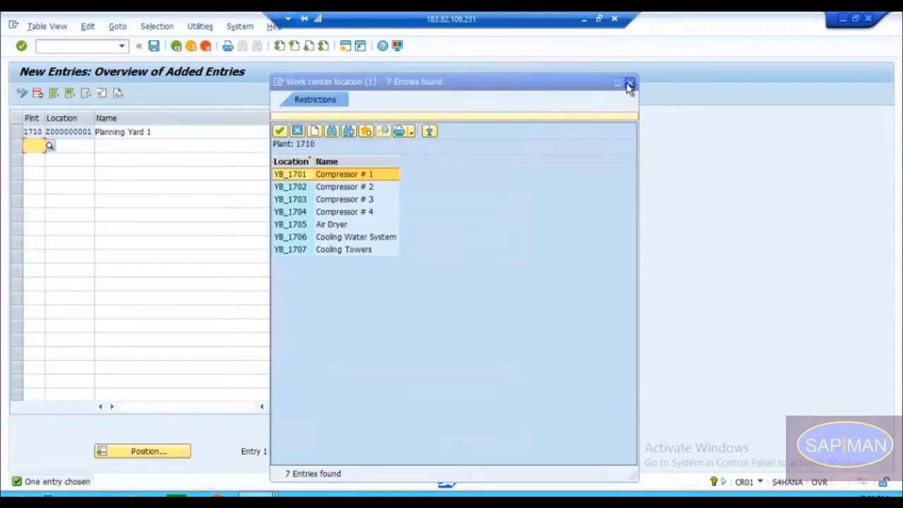
Step: Leave the location entries and save the changes under the customizing request PP : WorkCentre
left_click(632, 84)
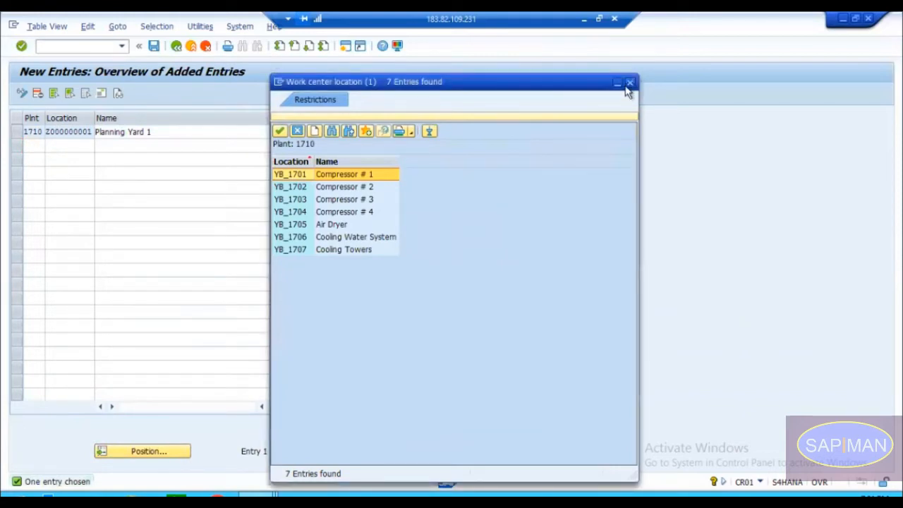
left_click(176, 46)
left_click(176, 47)
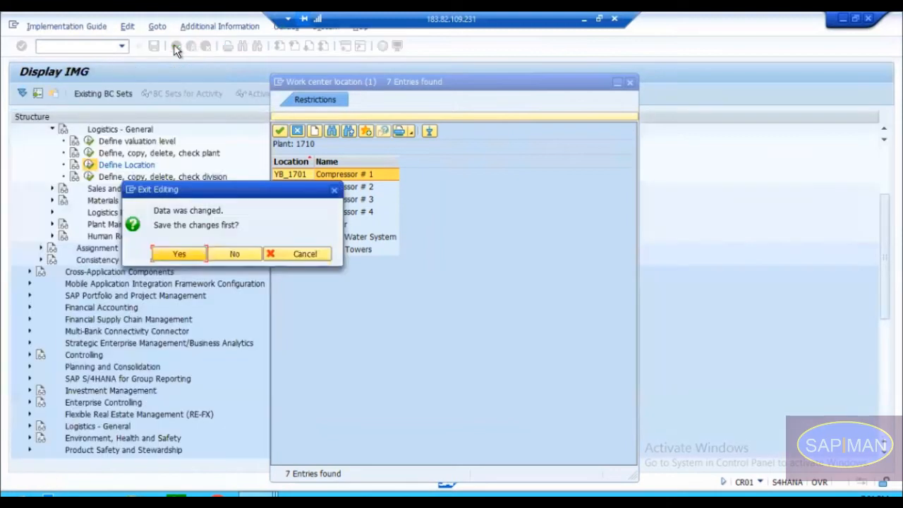
left_click(189, 255)
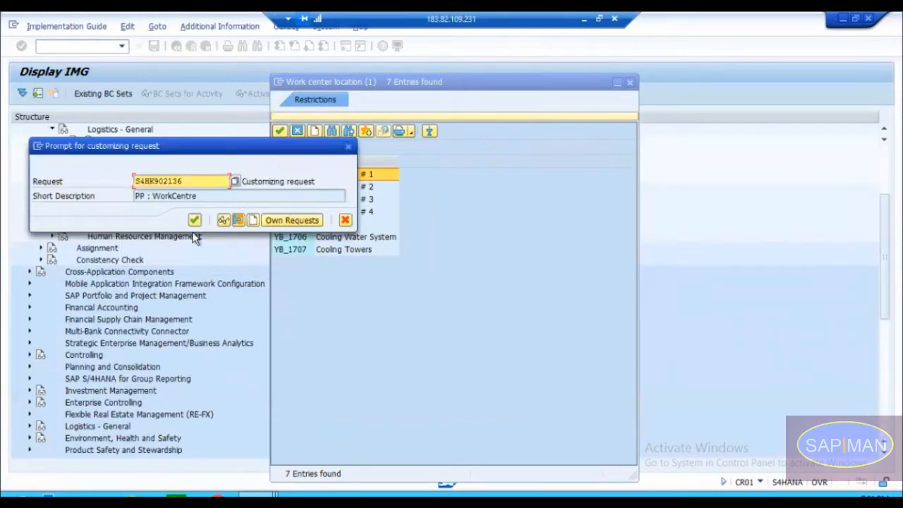
left_click(195, 221)
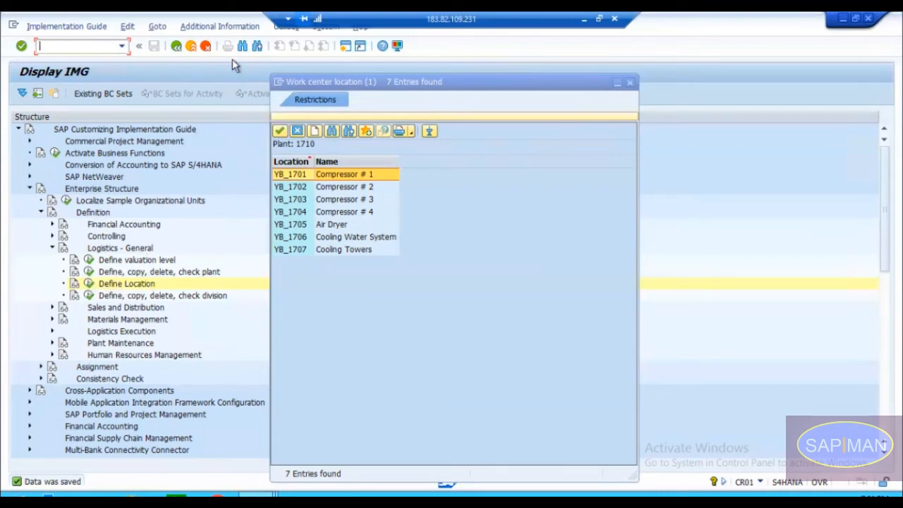
Step: Return to work center CNC-100M and assign it the location Z000000001, Planning Yard 1
left_click(177, 45)
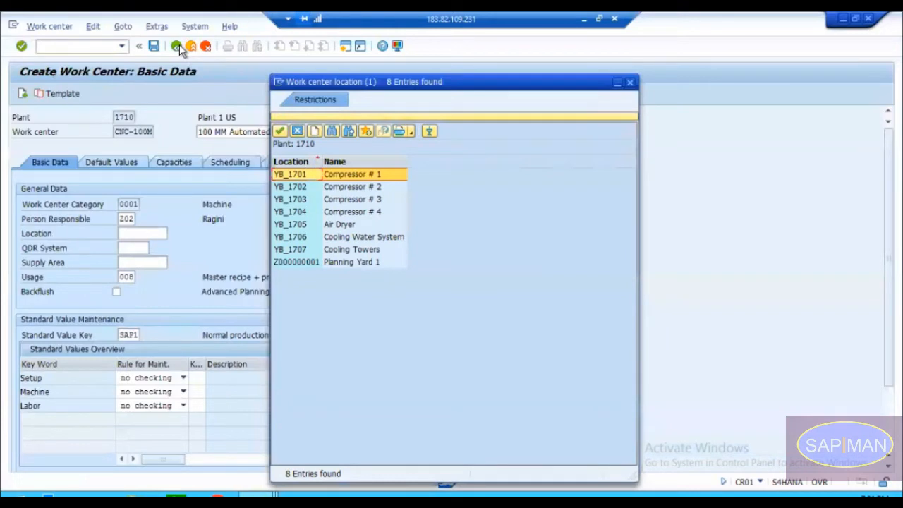
left_click(336, 261)
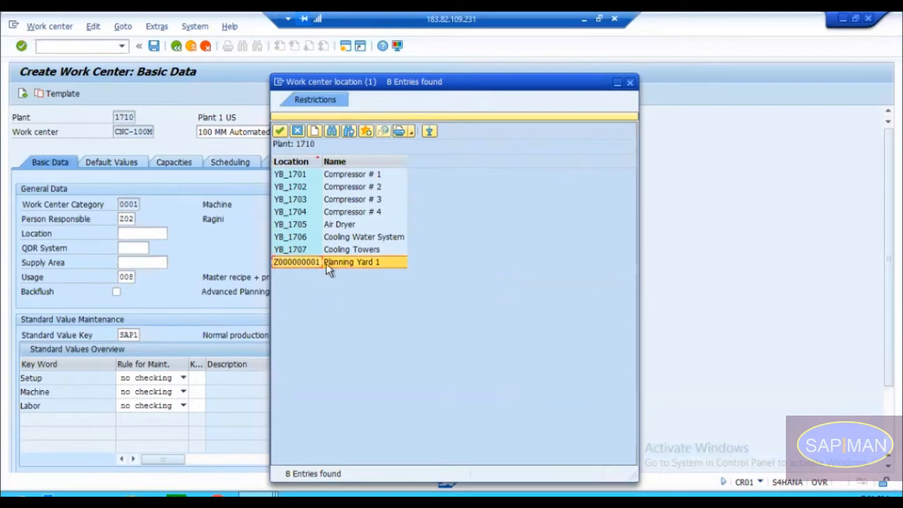
double_click(304, 261)
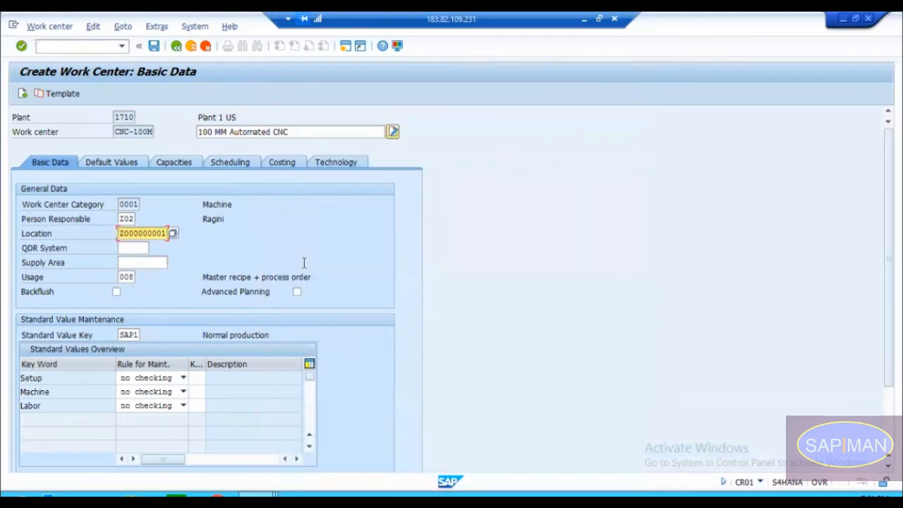
key("Return")
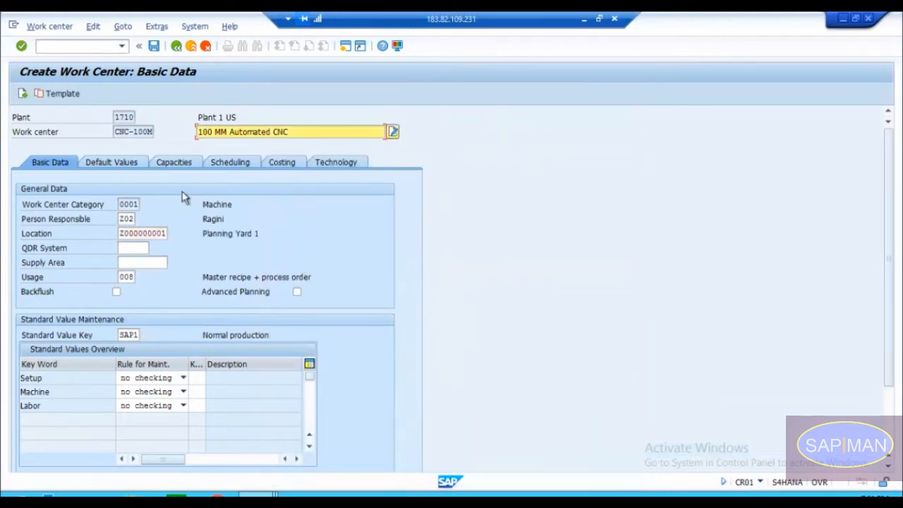
Step: Examine the QDR System field together with the work center code and its location
left_click(159, 233)
left_click(144, 246)
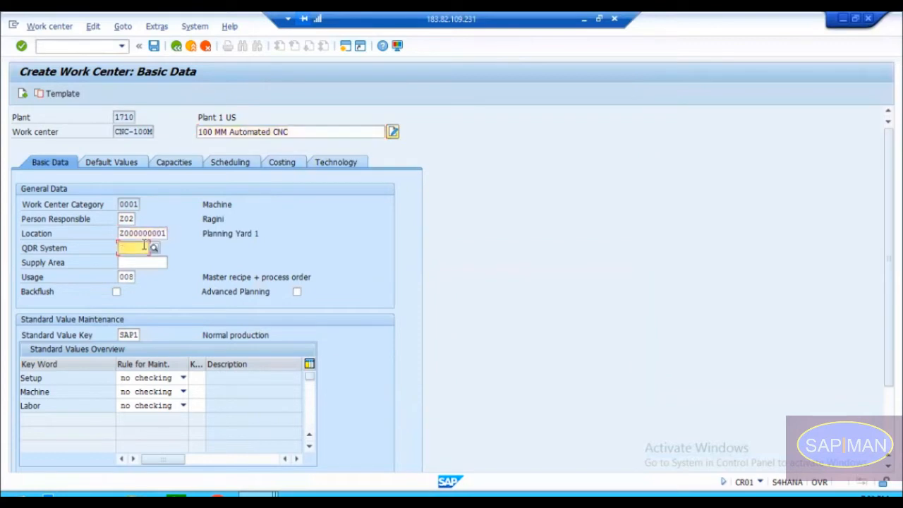
left_click(84, 247)
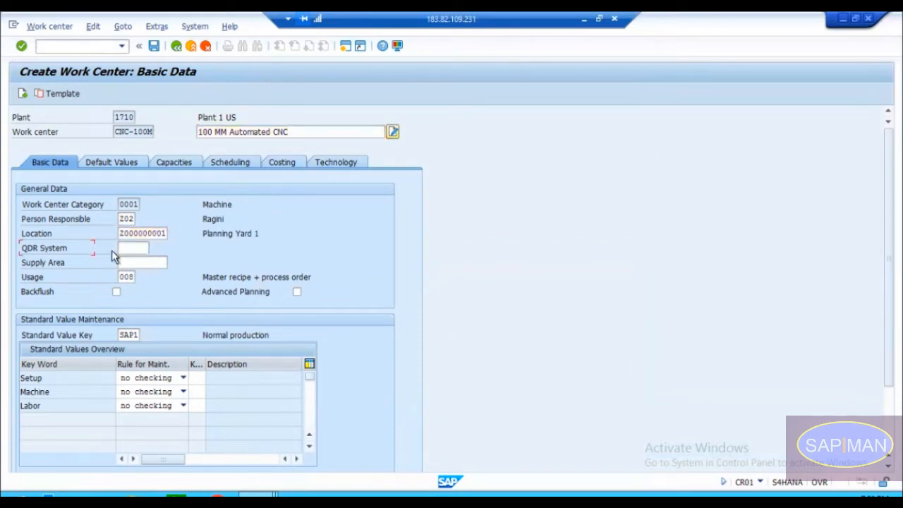
left_click(138, 247)
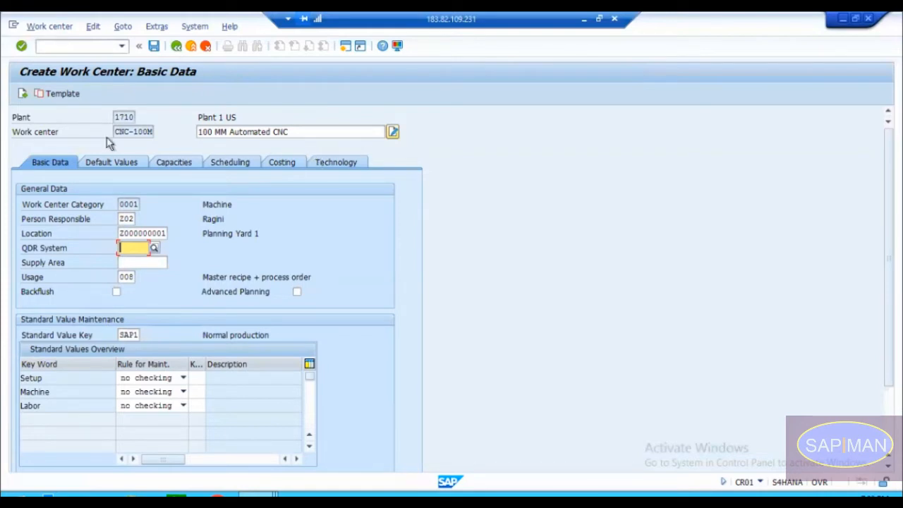
left_click_drag(116, 129, 153, 129)
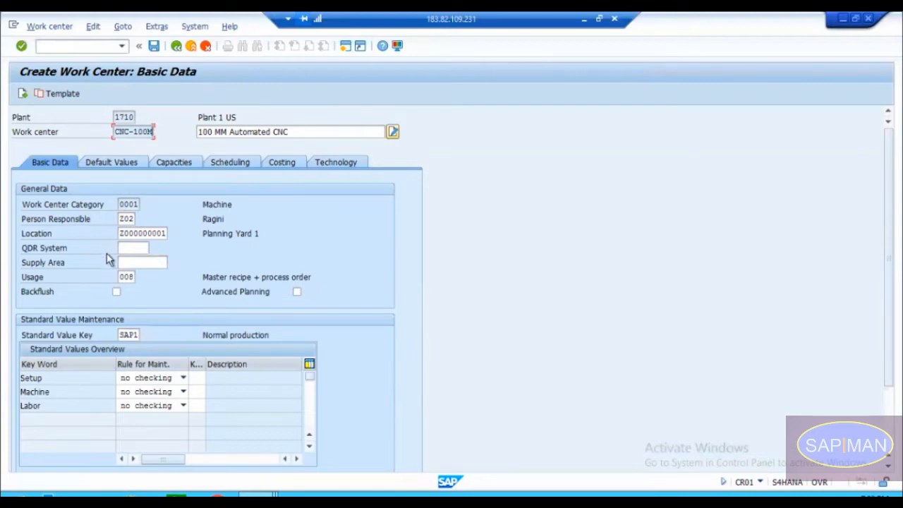
left_click(128, 248)
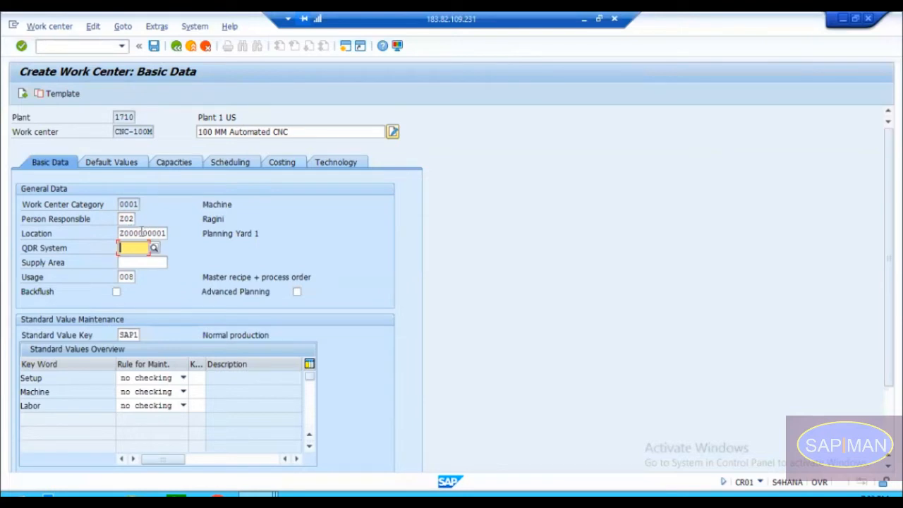
left_click(134, 233)
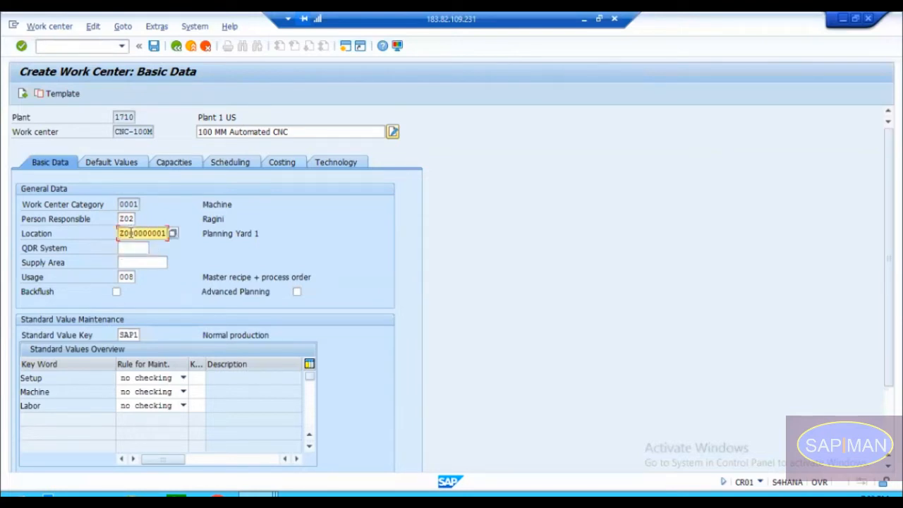
Step: Look through the production supply areas offered for plant 1710 and close the list without choosing one
left_click(126, 249)
left_click(129, 261)
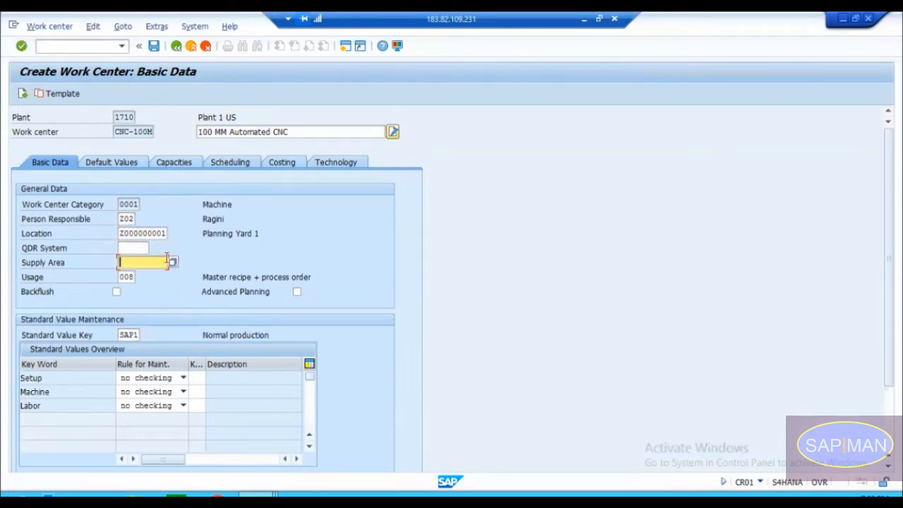
left_click(172, 263)
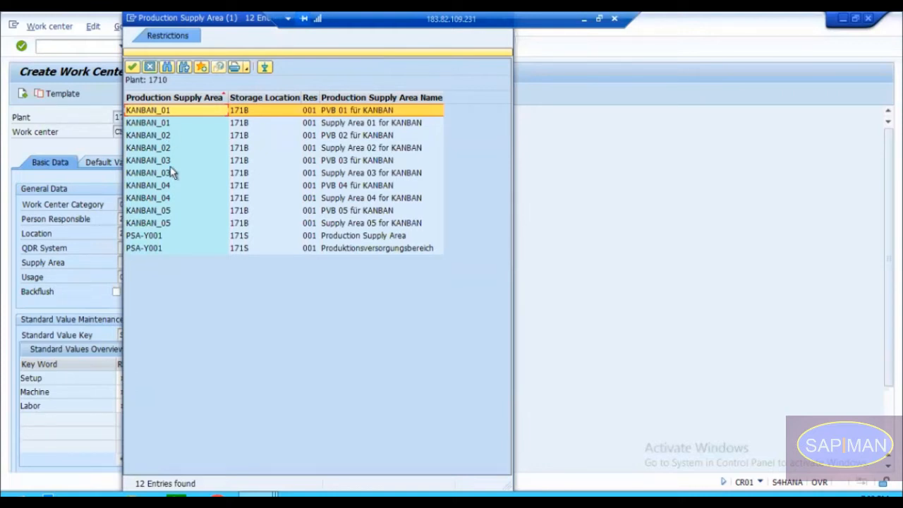
left_click(150, 67)
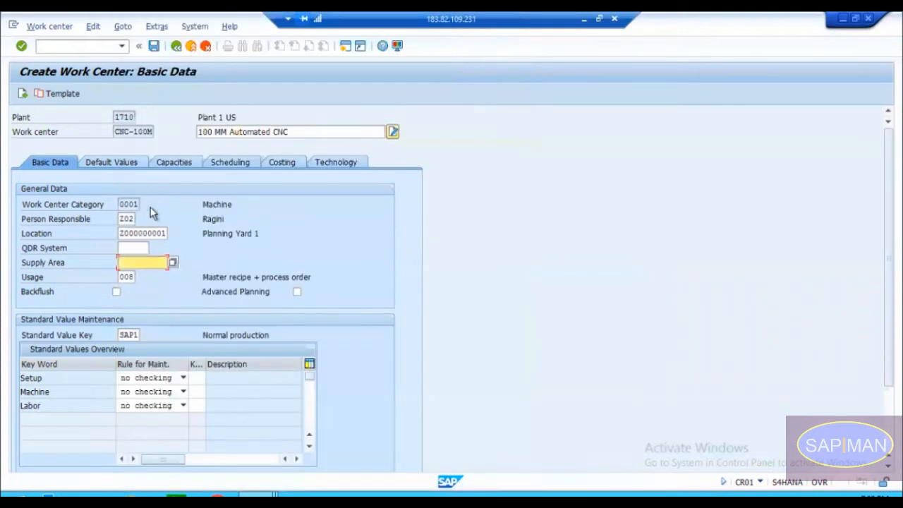
Step: Clear the Location entry in the general data of work center CNC-100M
left_click(127, 233)
key("Left")
key("Left")
key("Delete")
key("Delete")
key("Delete")
key("Delete")
key("Delete")
key("Delete")
key("Delete")
key("Delete")
key("Delete")
key("Delete")
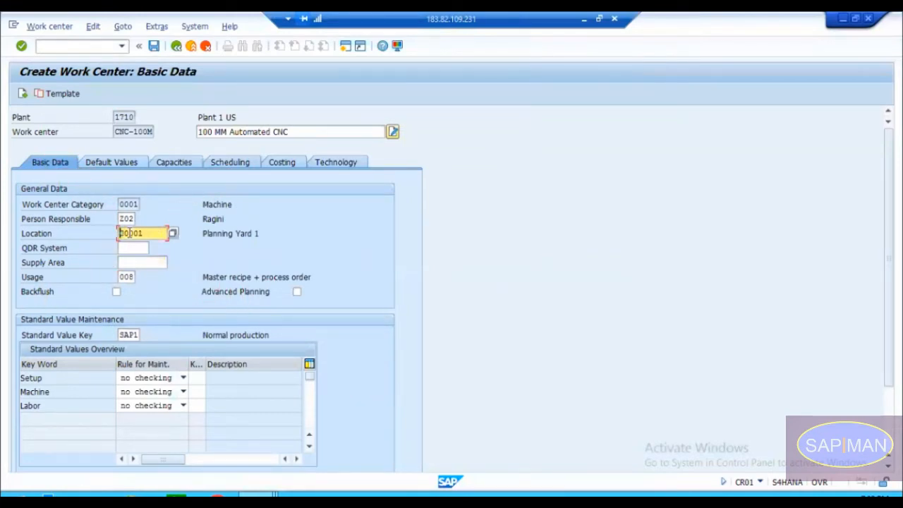
key("Tab")
key("Tab")
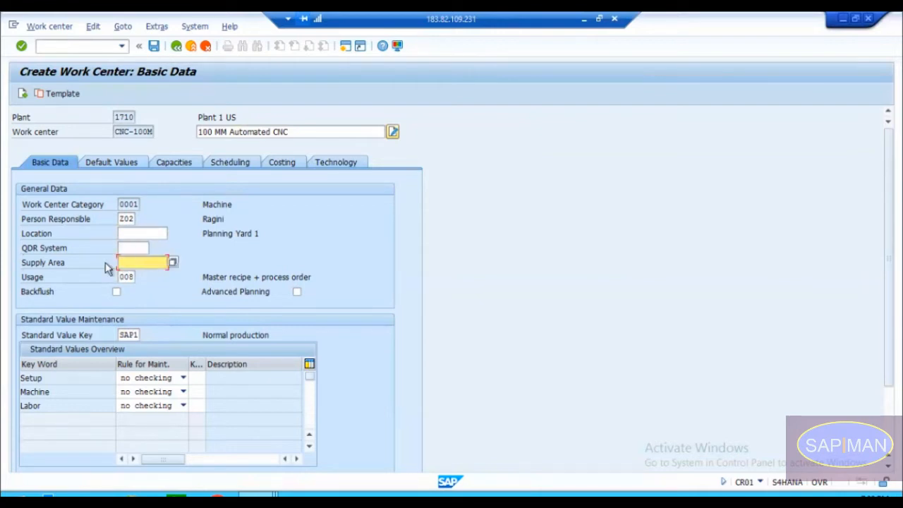
left_click(108, 262)
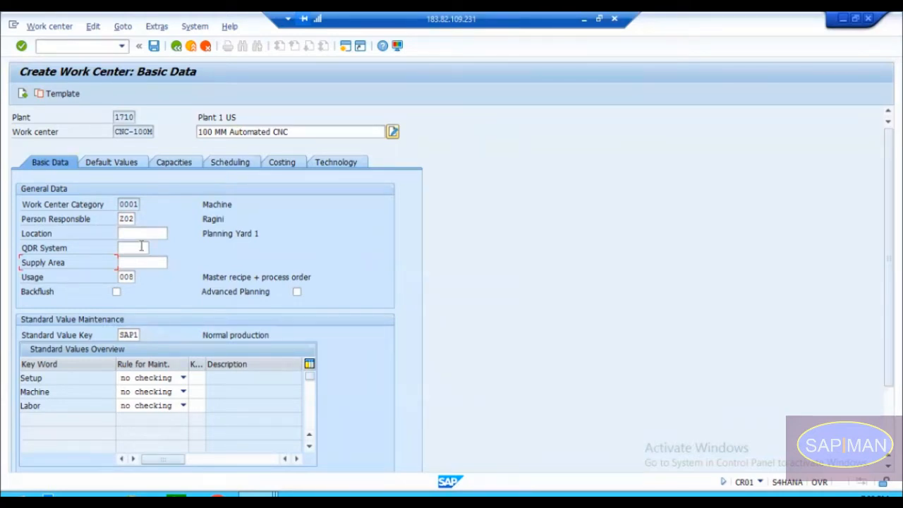
Step: Check the person responsible, usage and standard value key entries, and validate the basic data
left_click(126, 219)
left_click(125, 276)
left_click(129, 335)
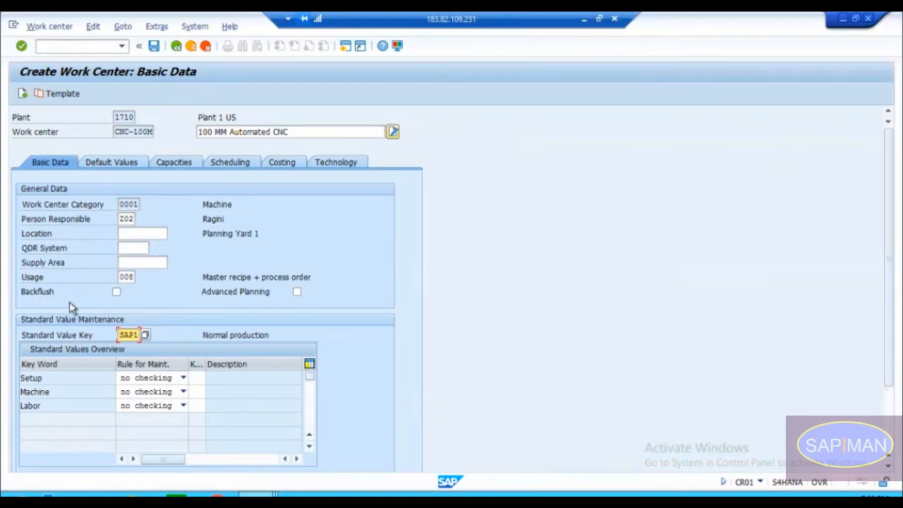
key("Return")
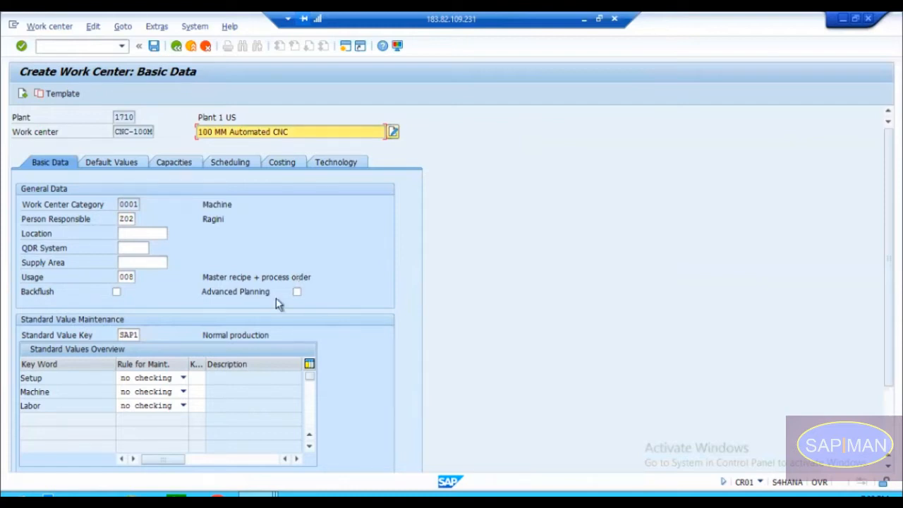
Step: Switch to the customizing session and leave the person responsible entries to return to the IMG structure
left_click(130, 335)
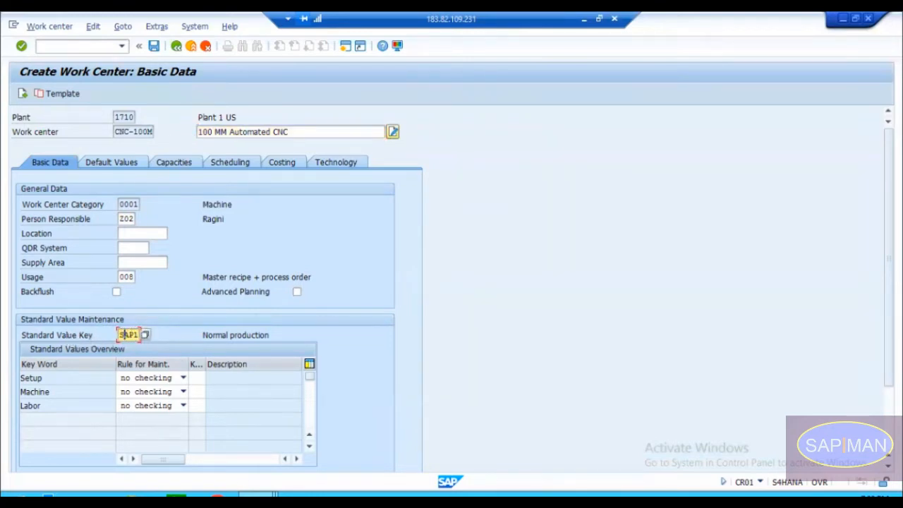
left_click(258, 495)
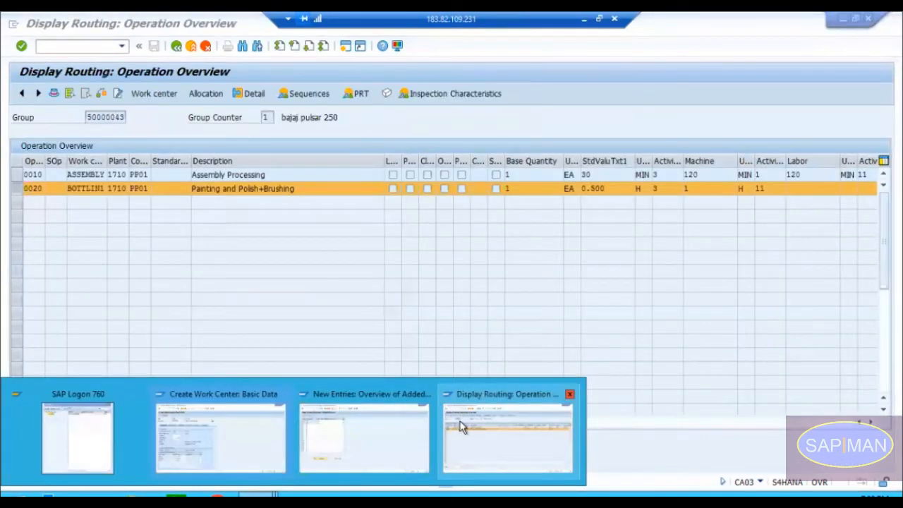
left_click(402, 430)
left_click(176, 49)
left_click(176, 49)
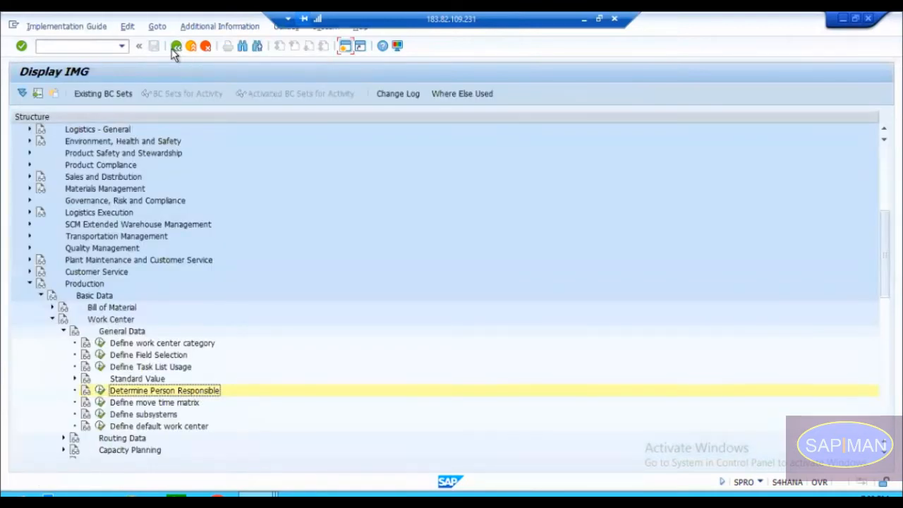
Step: Open the Define Standard Value Key activity in the Standard Value node of the Work Center general data customizing
left_click(63, 332)
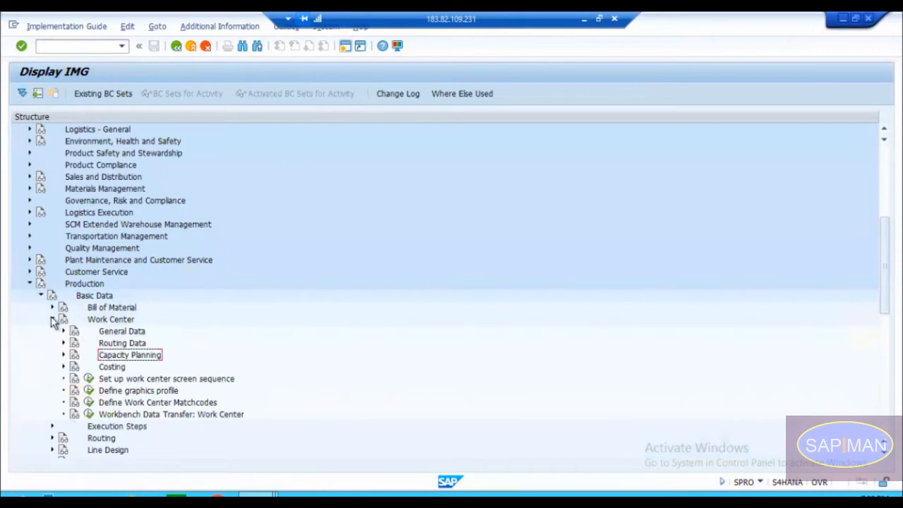
left_click(52, 319)
left_click(91, 296)
left_click(102, 319)
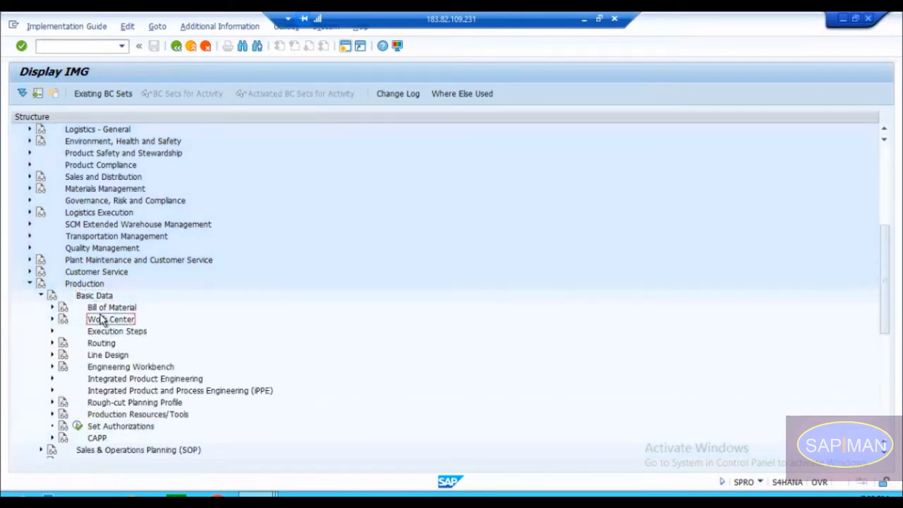
left_click(53, 320)
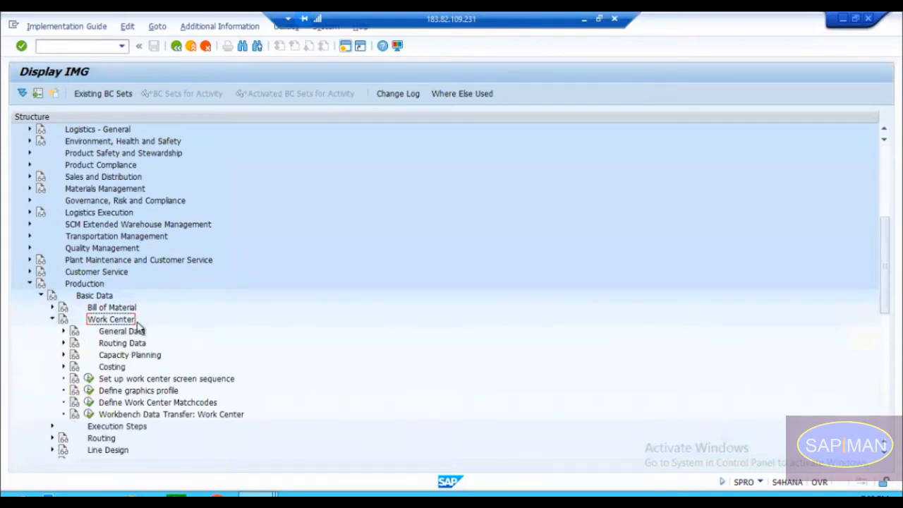
left_click(63, 332)
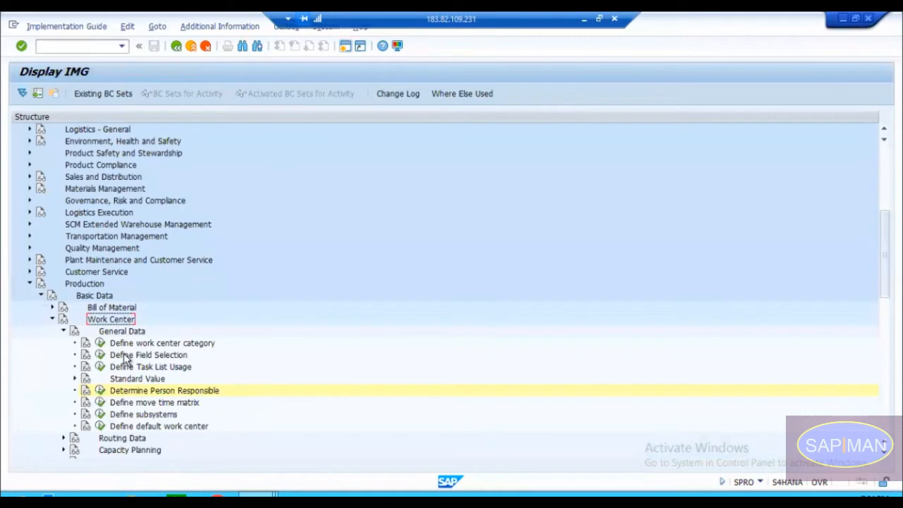
left_click(127, 379)
left_click(75, 379)
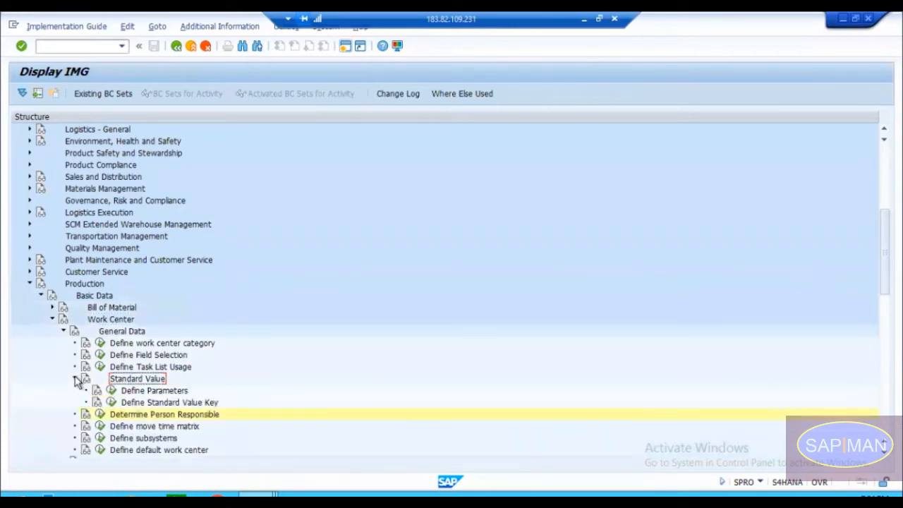
left_click(134, 393)
left_click(154, 402)
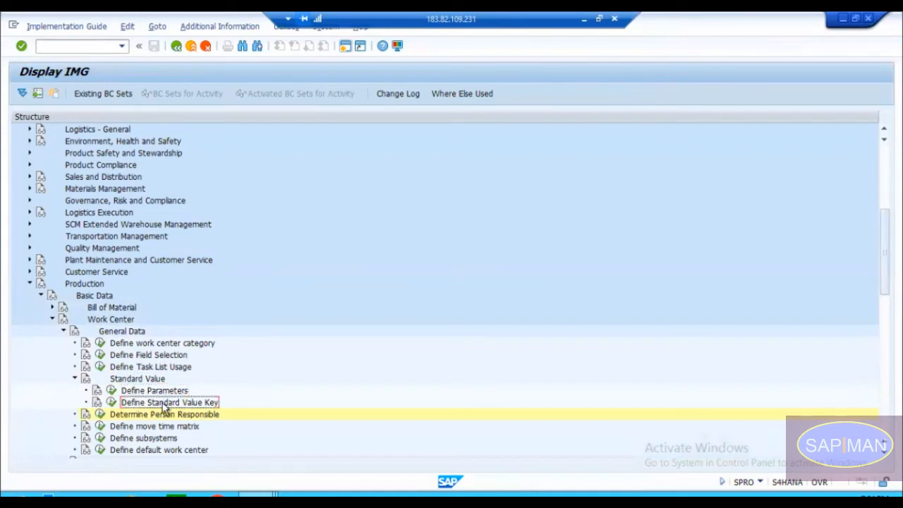
left_click(111, 402)
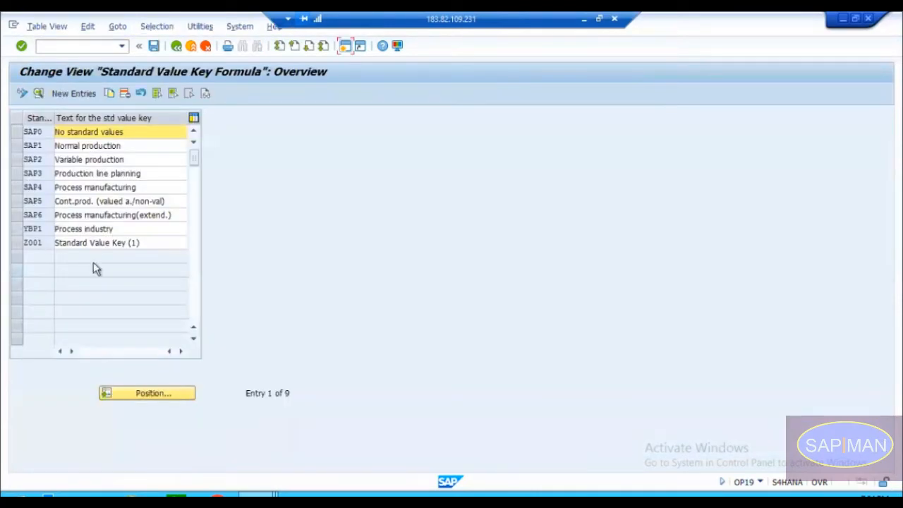
Step: Look through the standard value keys SAP1 to SAP5 in the customizing overview
left_click(43, 145)
left_click(42, 159)
left_click(43, 173)
left_click(42, 187)
left_click(43, 202)
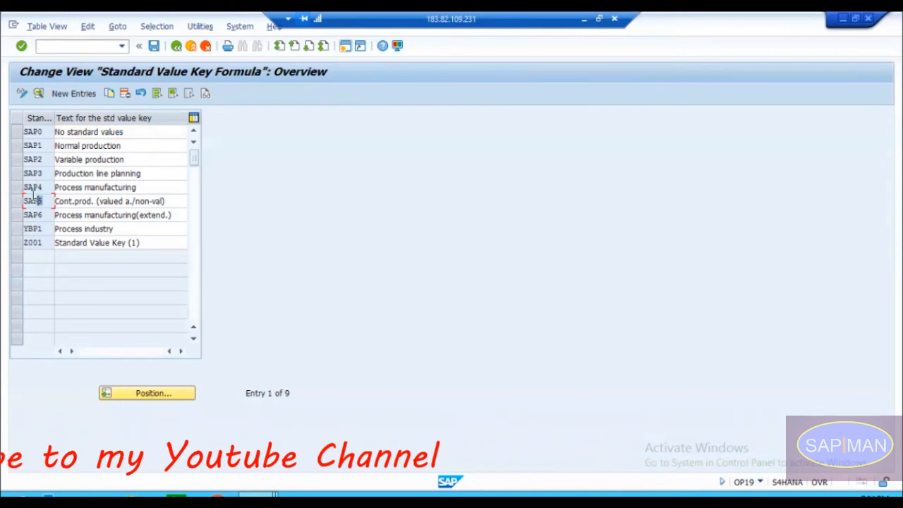
left_click(37, 145)
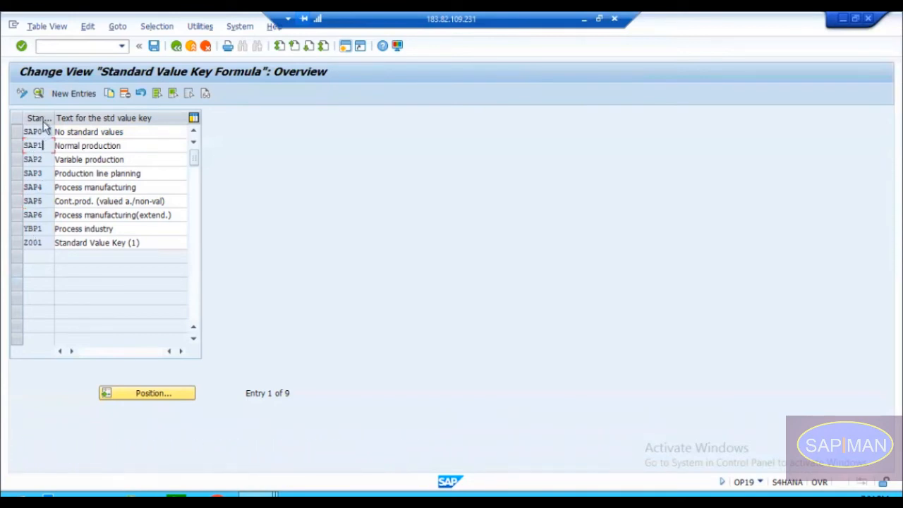
Step: Compare the standard value keys selectable in work center CNC-100M with those in the customizing overview
left_click(258, 496)
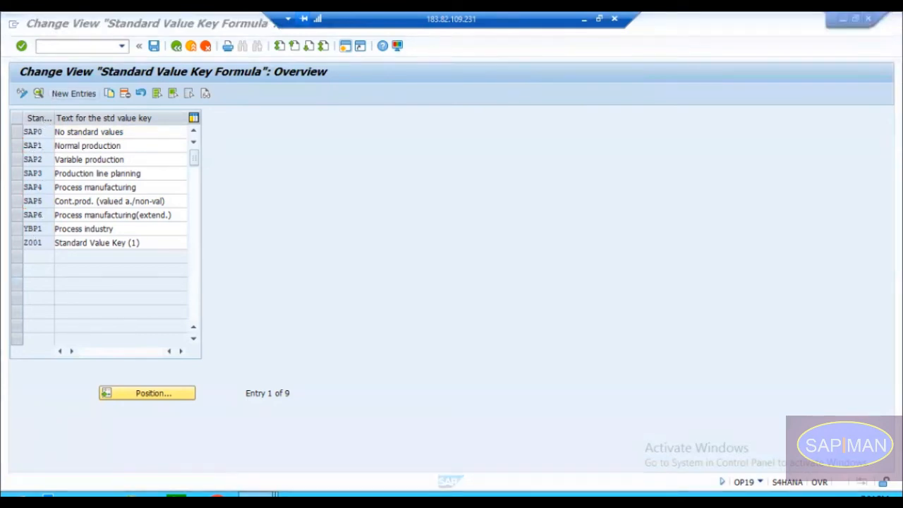
left_click(244, 444)
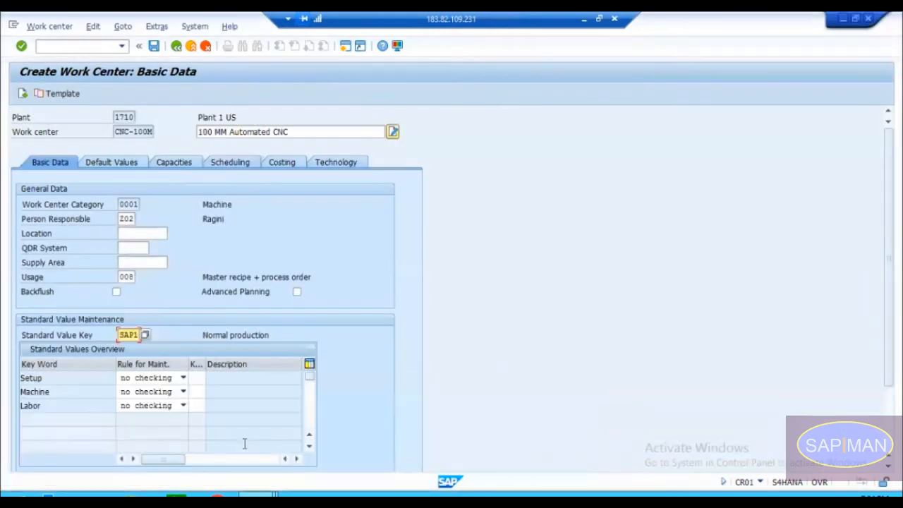
left_click(145, 336)
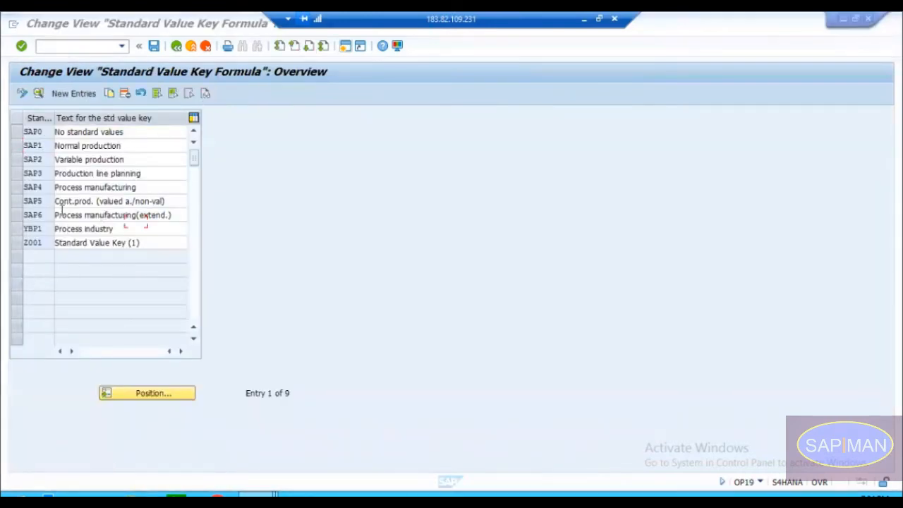
key("alt+Tab")
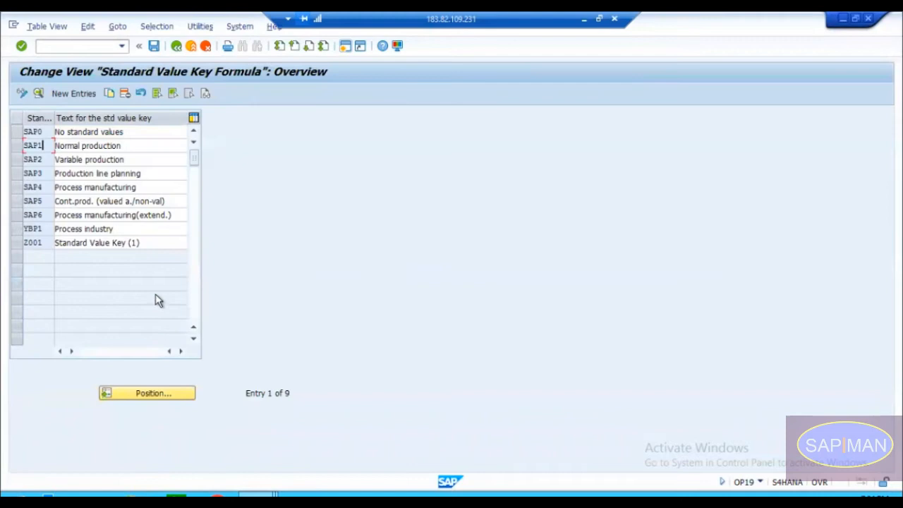
Step: Close the Display Routing session and return to the Standard Value Key Formula overview
left_click(259, 495)
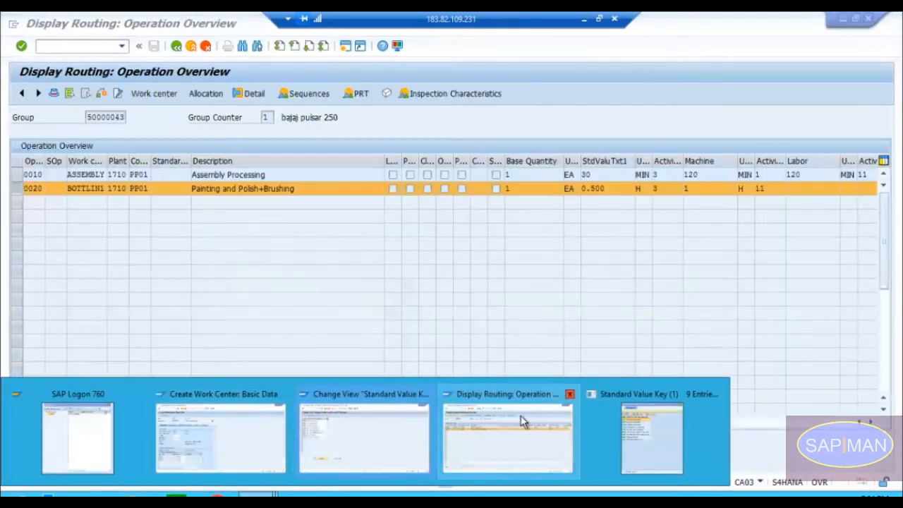
left_click(570, 394)
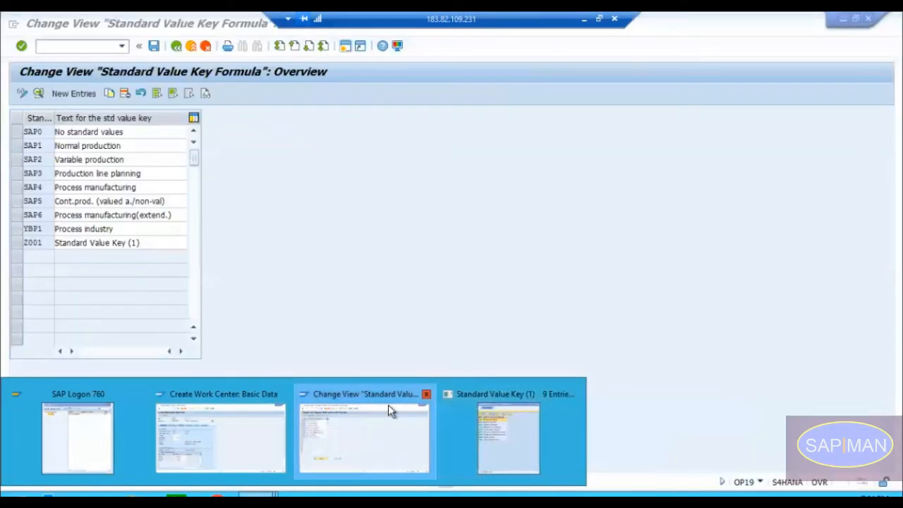
left_click(389, 405)
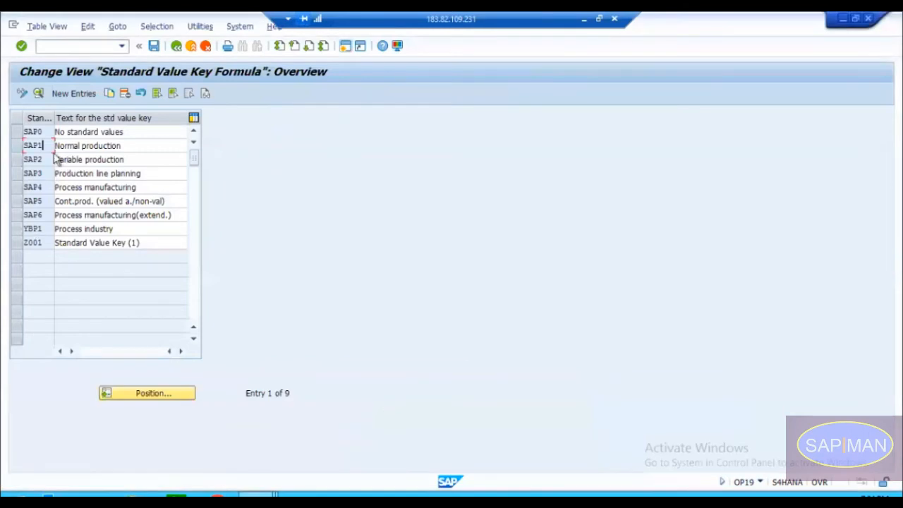
Step: Open the details of standard value key SAP1, Normal production, to view its parameters
left_click(40, 131)
left_click_drag(45, 132, 21, 131)
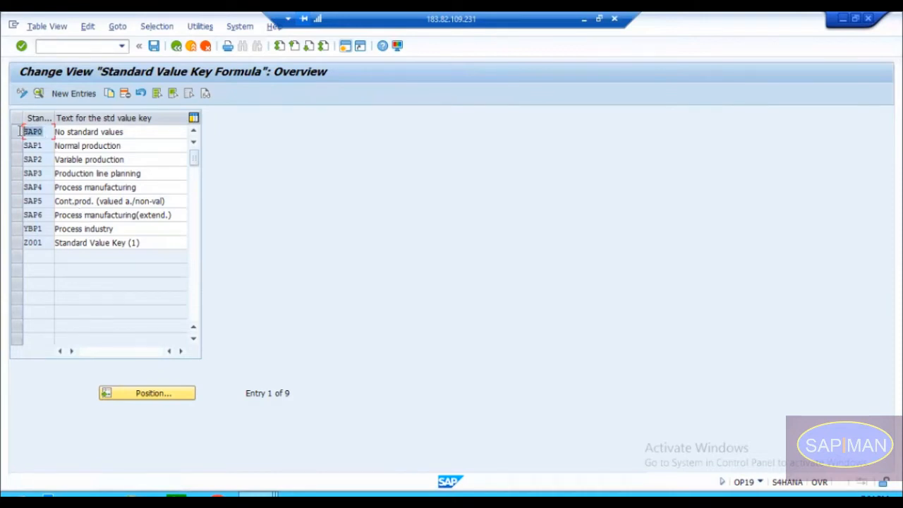
left_click(36, 146)
left_click_drag(44, 146, 22, 145)
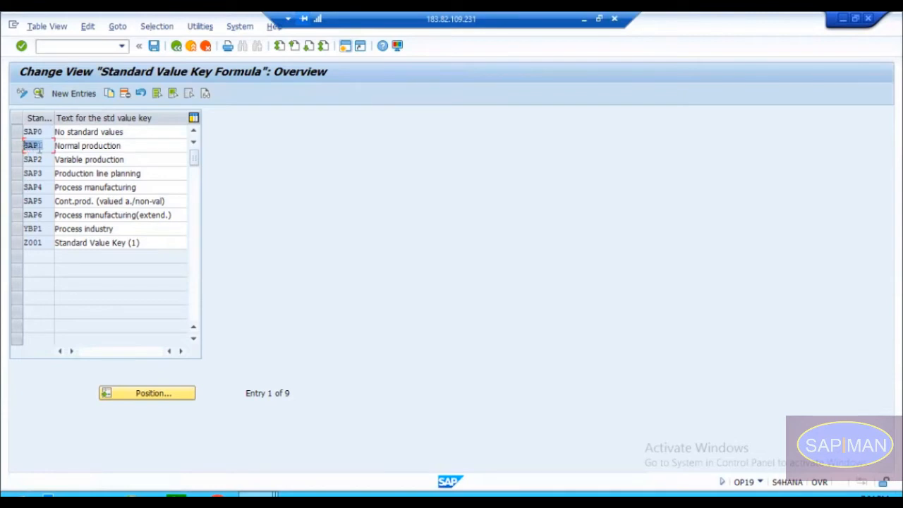
left_click(17, 145)
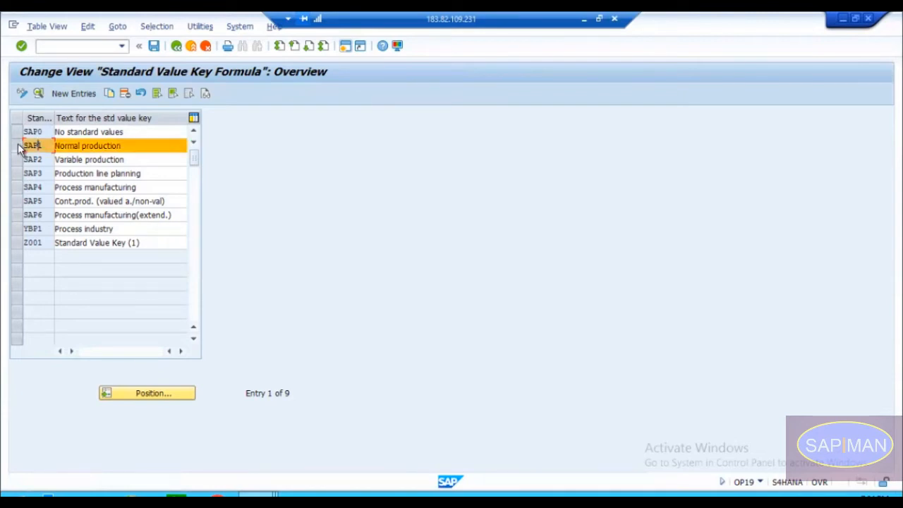
left_click(38, 94)
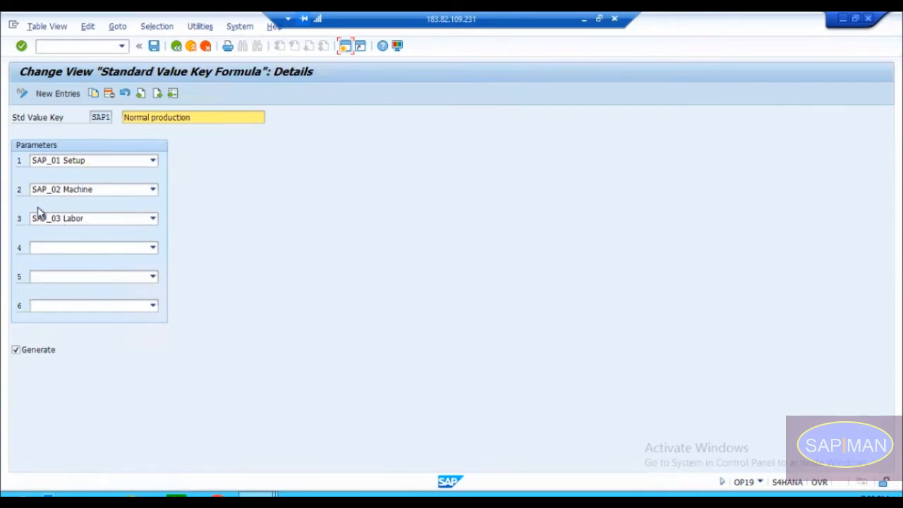
Step: Return to work center CNC-100M and choose SAP1, Normal production, as its standard value key
left_click(258, 494)
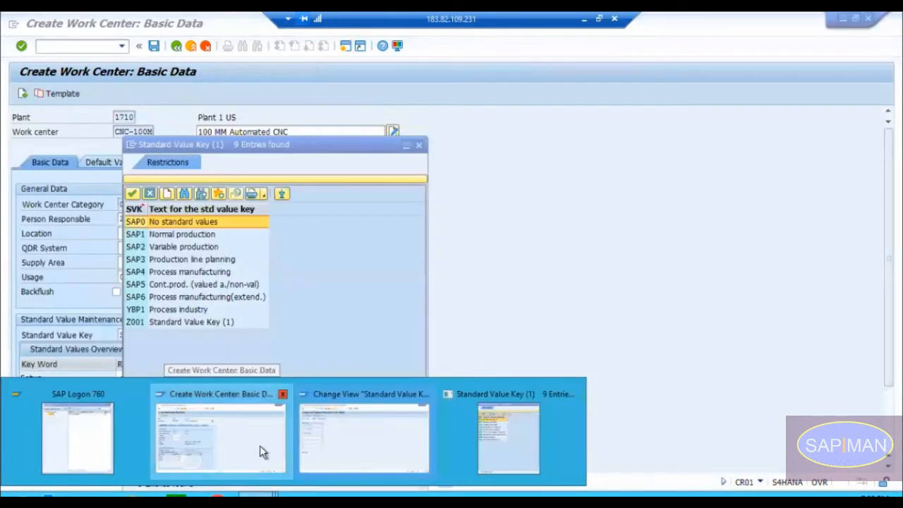
left_click(260, 445)
double_click(137, 235)
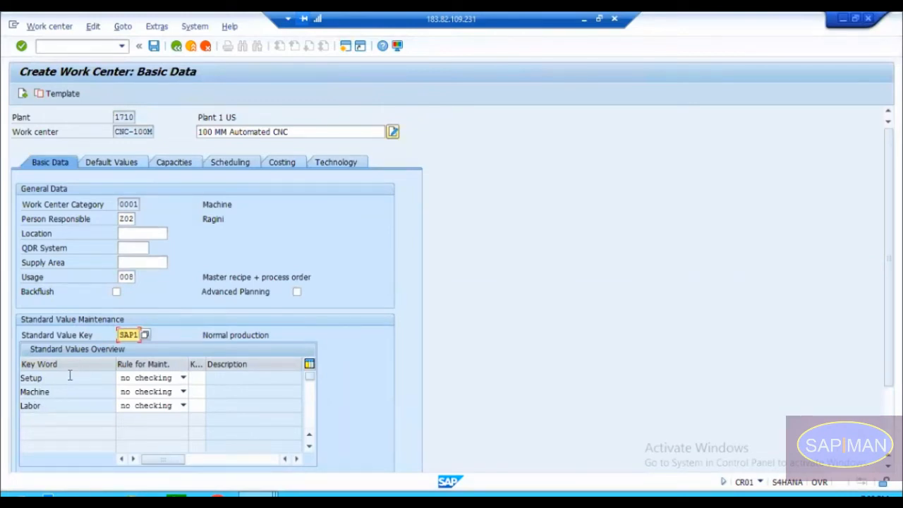
Step: Return to the details of standard value key SAP1 and assign ZFUEL Fuel as its fourth parameter
key("alt+Tab")
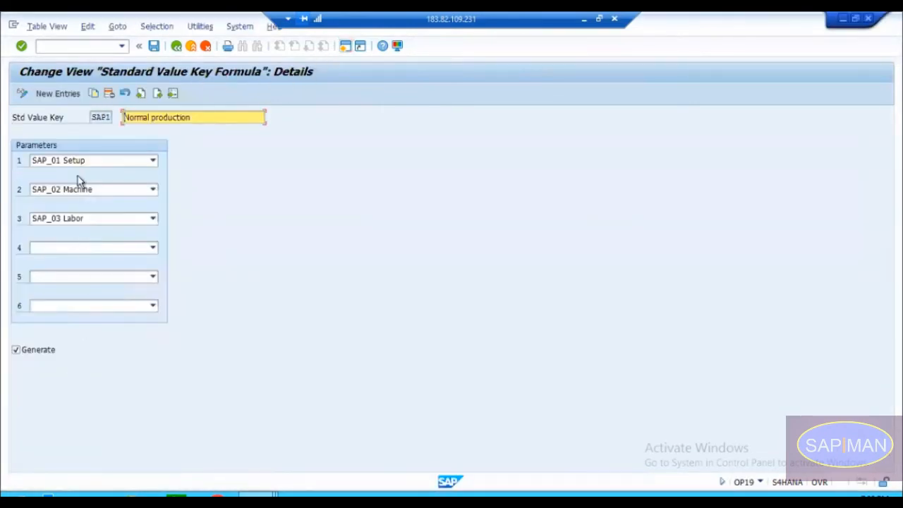
left_click(88, 247)
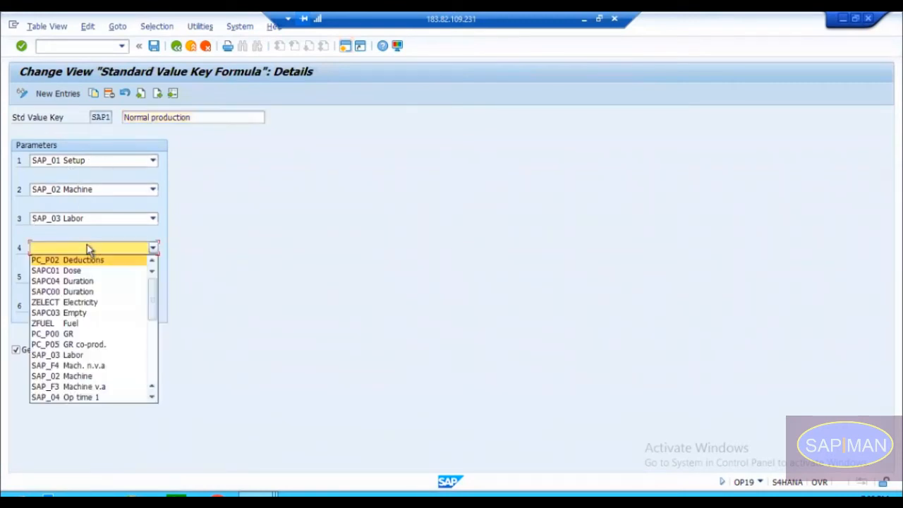
left_click(71, 323)
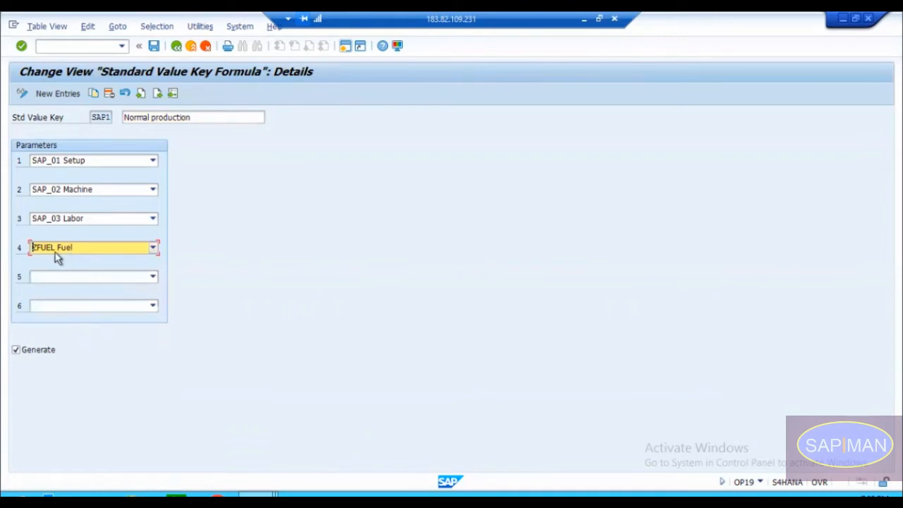
key("Return")
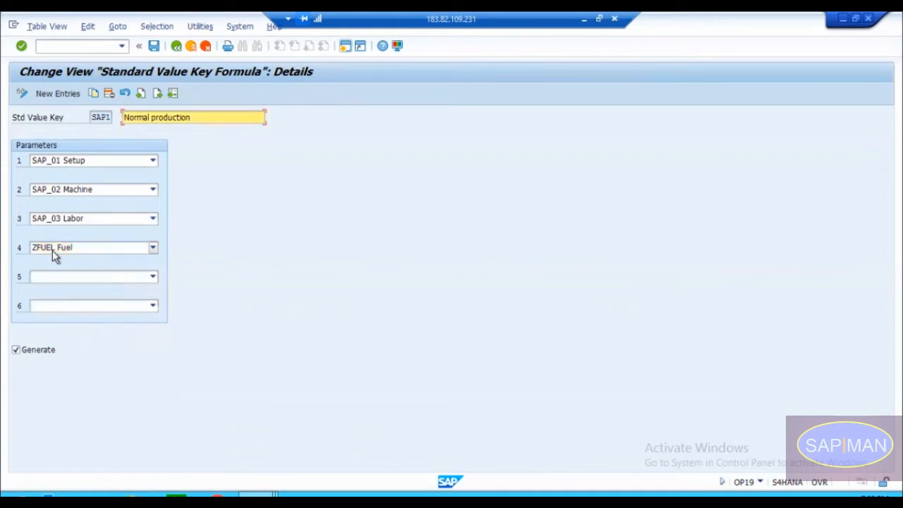
Step: Save standard value key SAP1 under a new customizing request described as "PP : Workcentre - Standard Value Key"
left_click(157, 47)
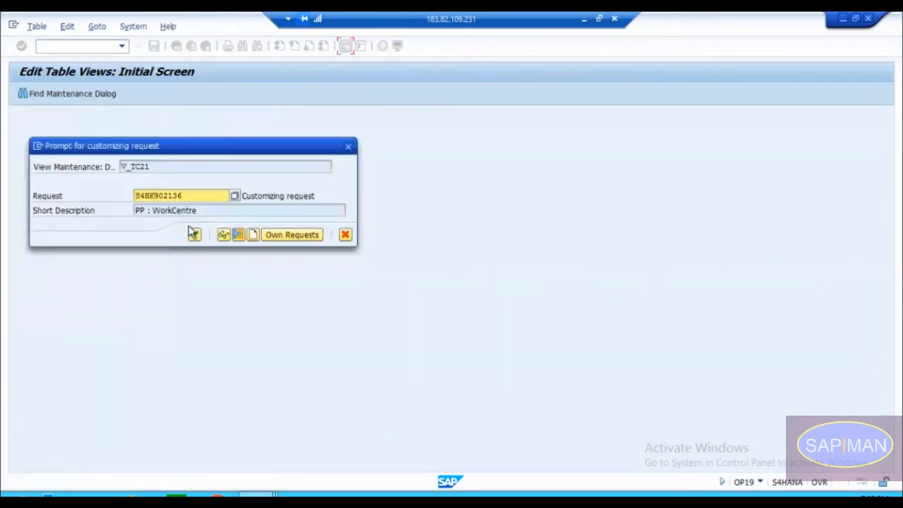
left_click(254, 234)
type("PP : ")
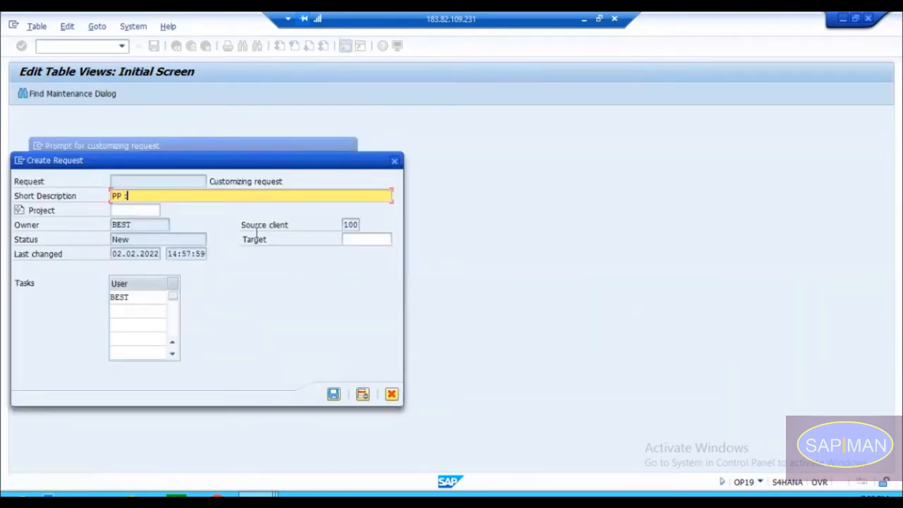
type("Workcentre - Stand")
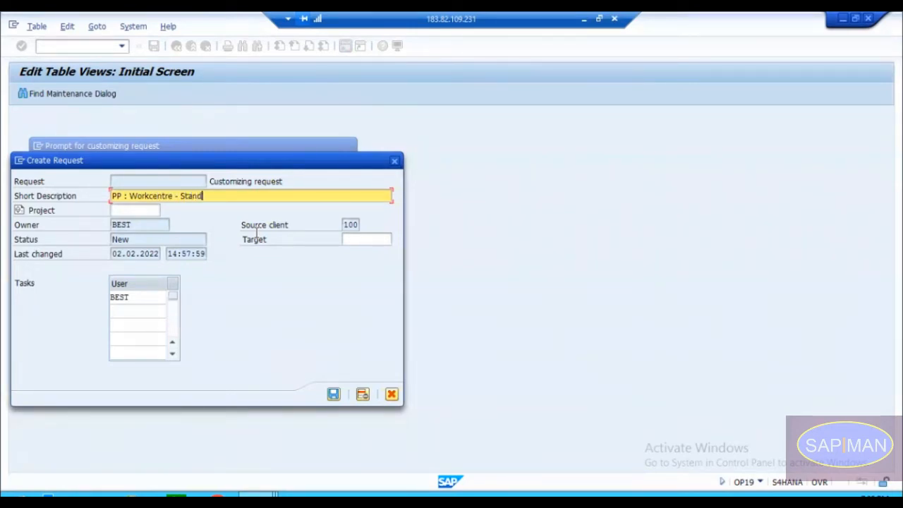
type("ard Value Key")
key("Return")
key("Return")
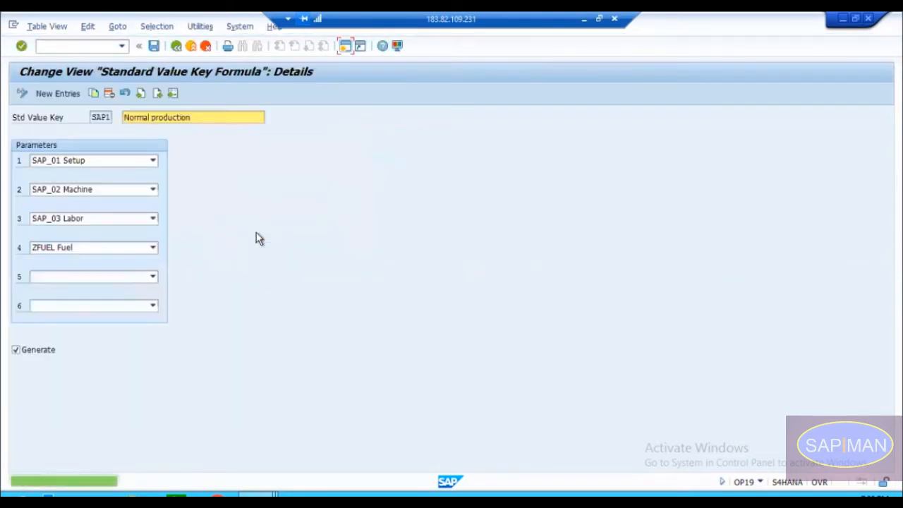
left_click(98, 118)
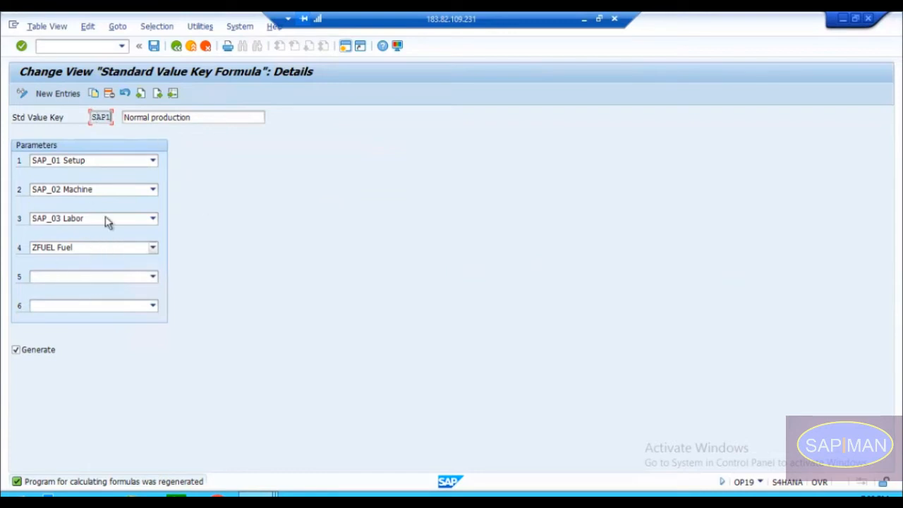
Step: Return to work center CNC-100M and switch its standard value key to SAP0, No standard values
key("alt+Tab")
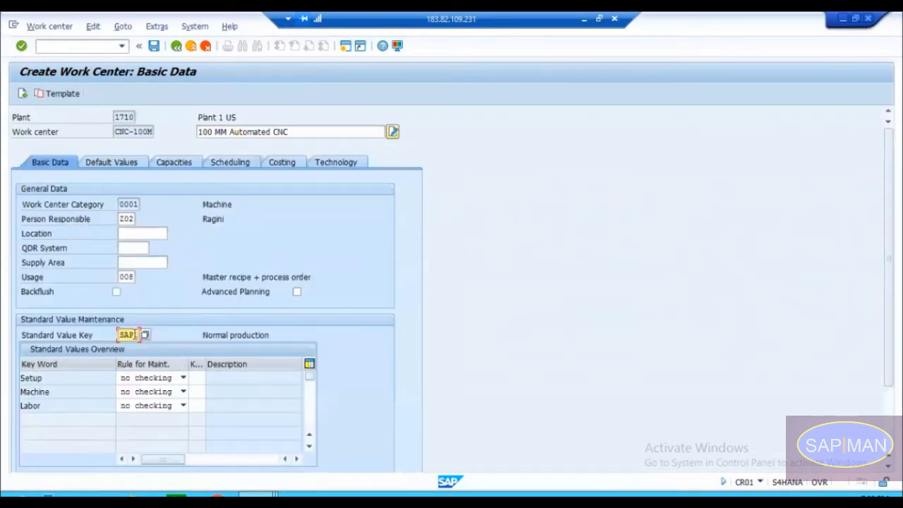
left_click(144, 335)
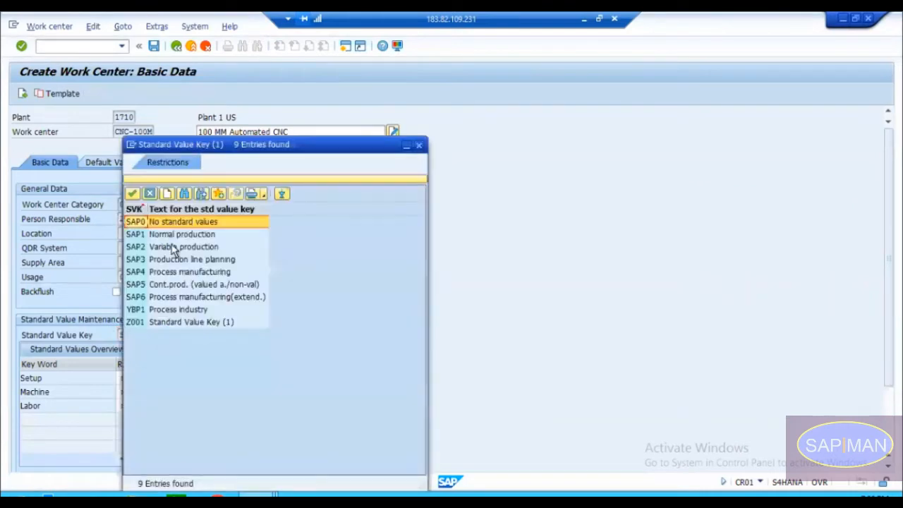
left_click(161, 223)
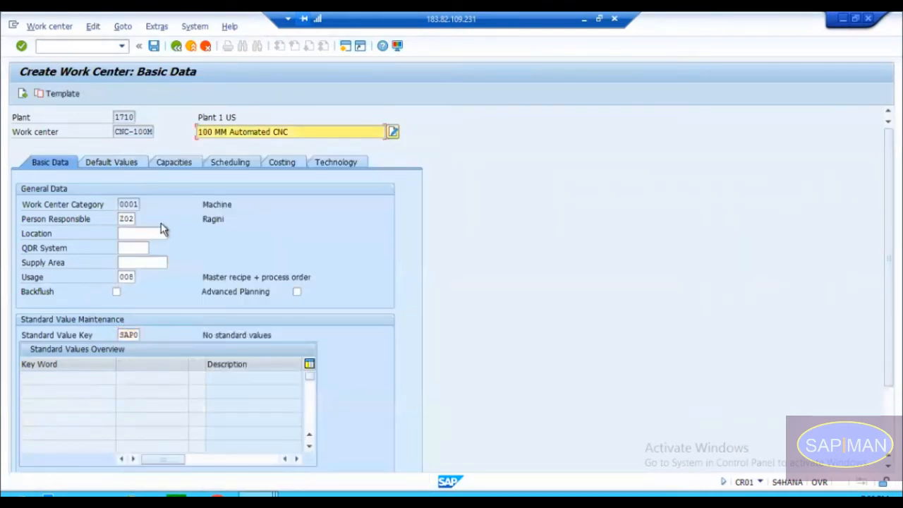
Step: Reassign standard value key SAP1, Normal production, to reload its key words and check the Fuel entry
left_click(133, 335)
left_click(145, 336)
left_click(169, 233)
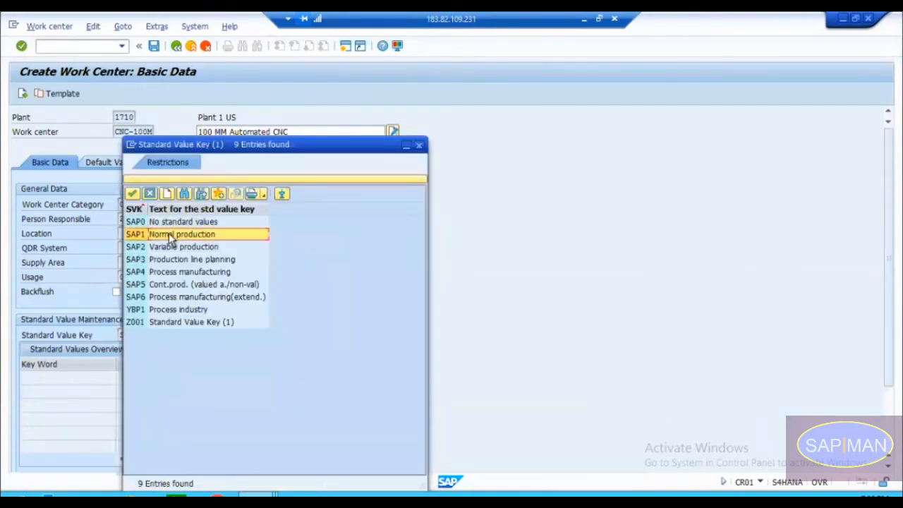
key("Return")
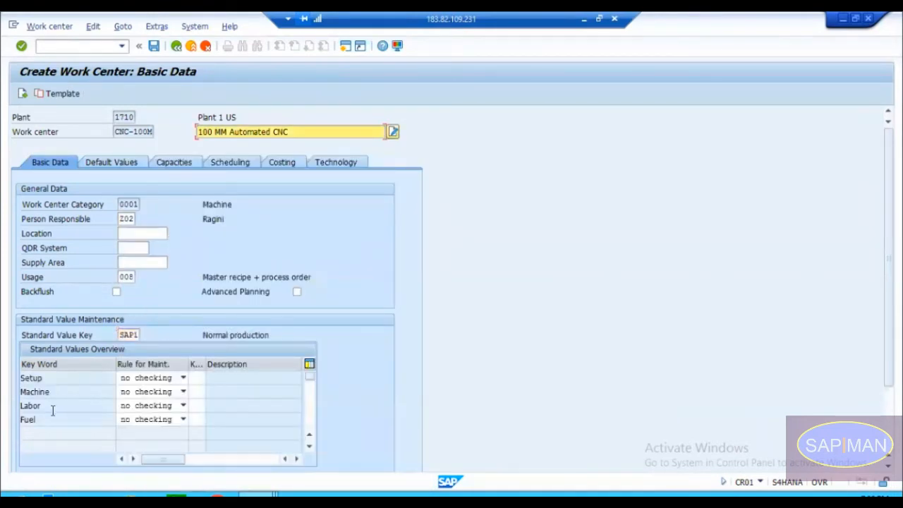
left_click_drag(35, 420, 11, 422)
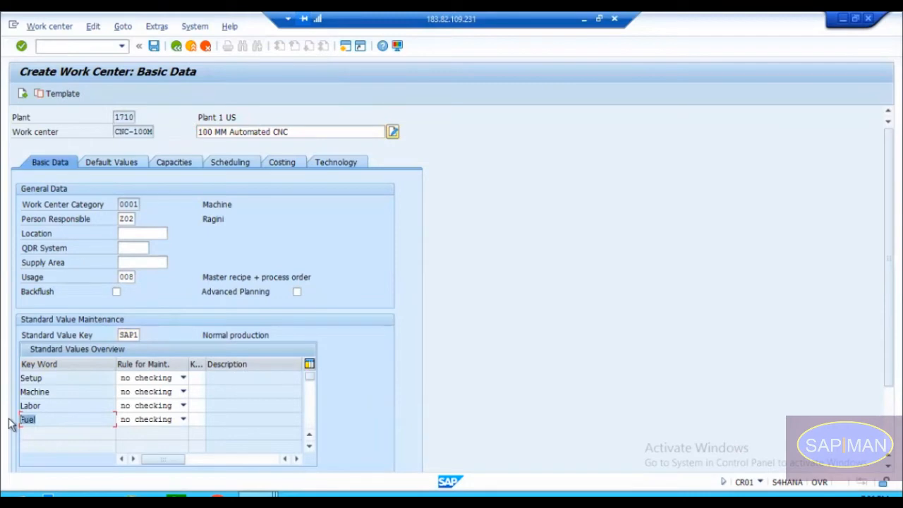
left_click(41, 419)
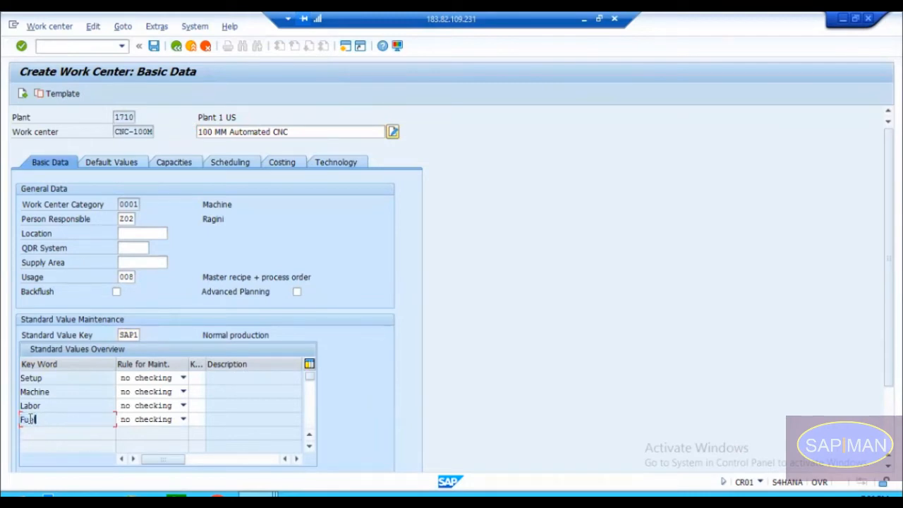
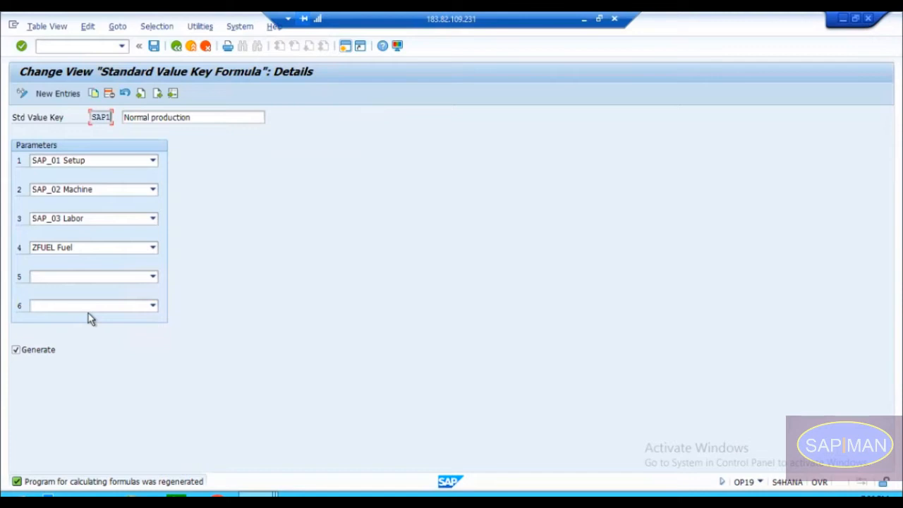
Step: Remove the Fuel entry from the fourth parameter of standard value key SAP1, save the change, and return to the key overview
left_click(85, 247)
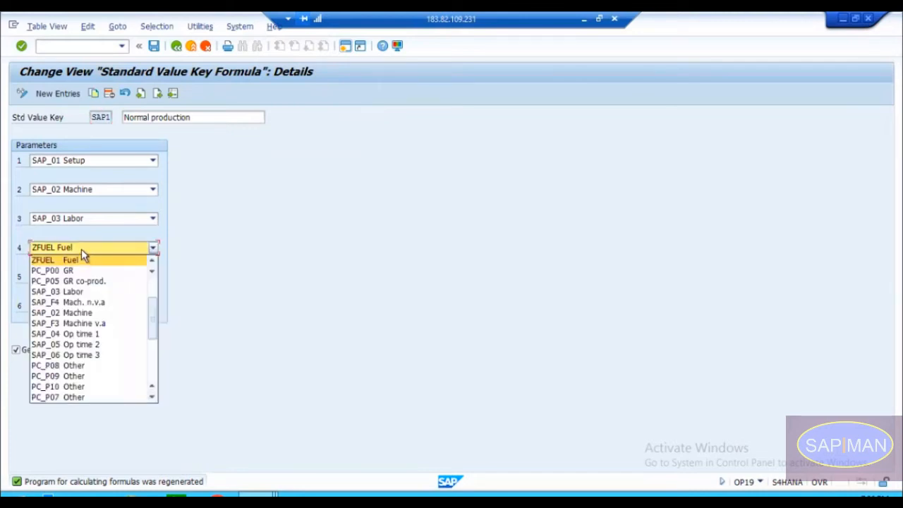
key("space")
key("Return")
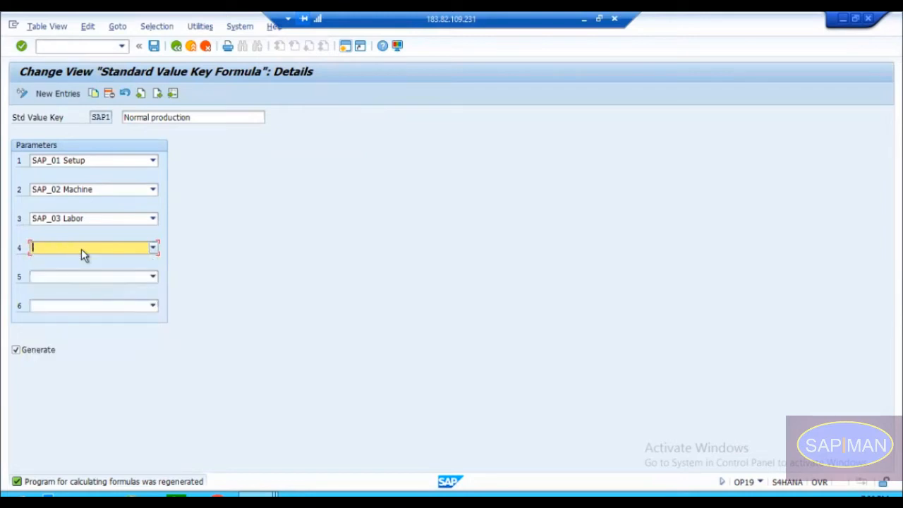
key("Return")
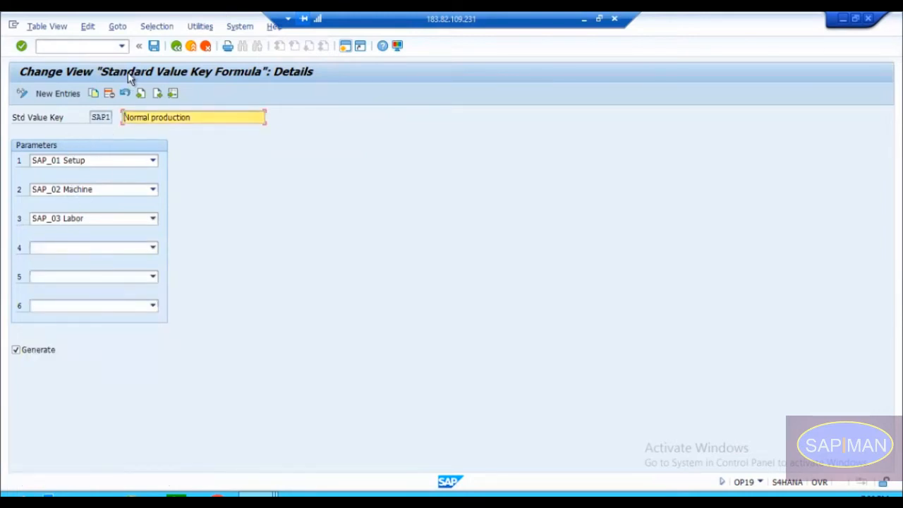
left_click(154, 46)
left_click(177, 46)
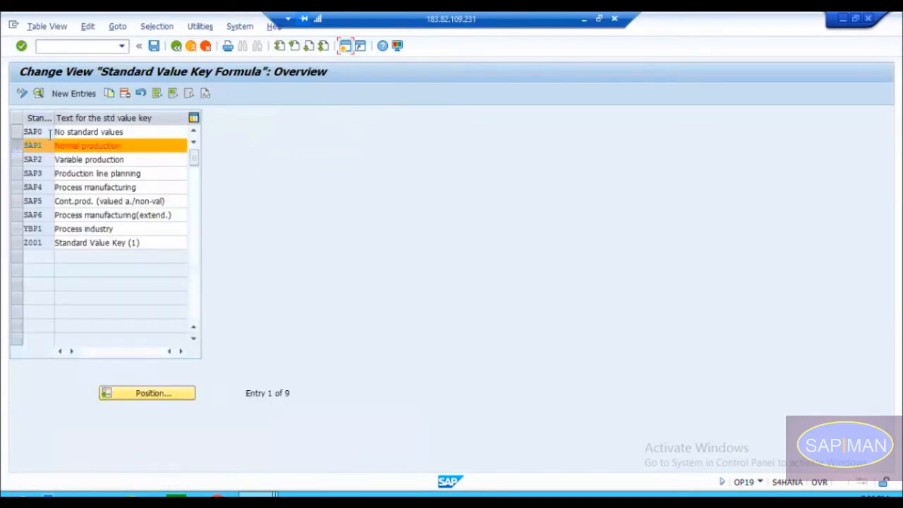
Step: Open the details of standard value key SAP0, No standard values, to examine its parameters
left_click(15, 147)
left_click(16, 134)
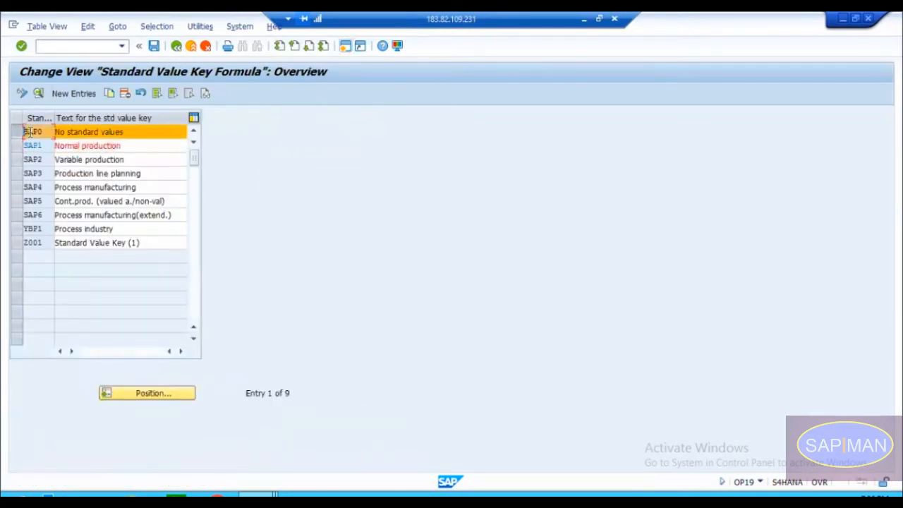
double_click(30, 131)
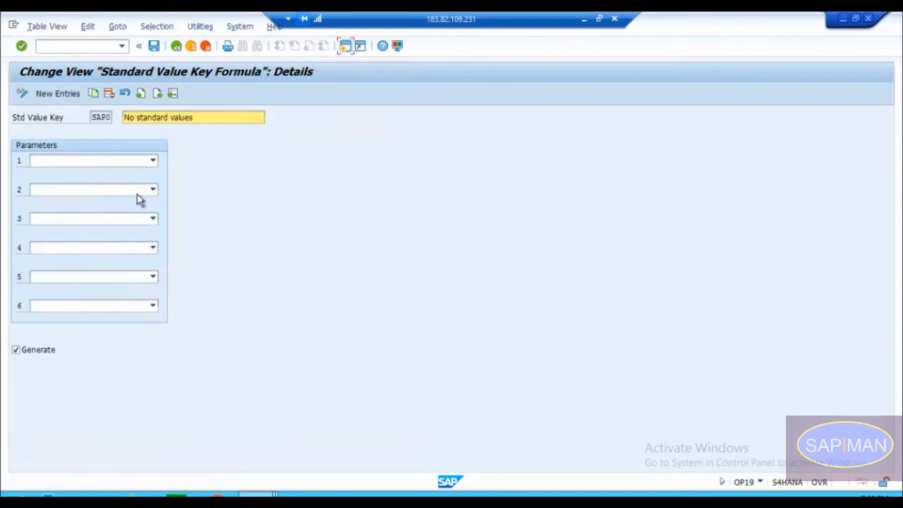
Step: Return to work center CNC-100M and switch its standard value key to SAP0, No standard values
key("alt+Tab")
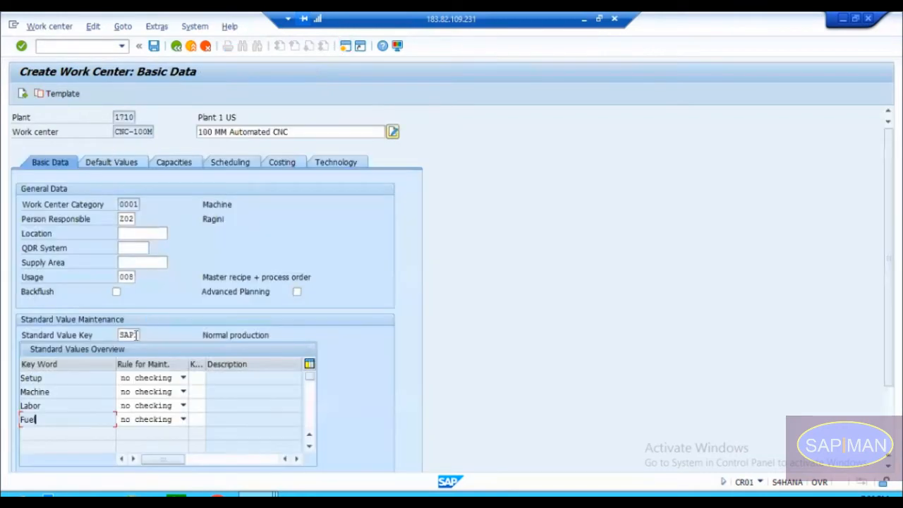
left_click(132, 336)
left_click(146, 336)
double_click(144, 226)
key("Return")
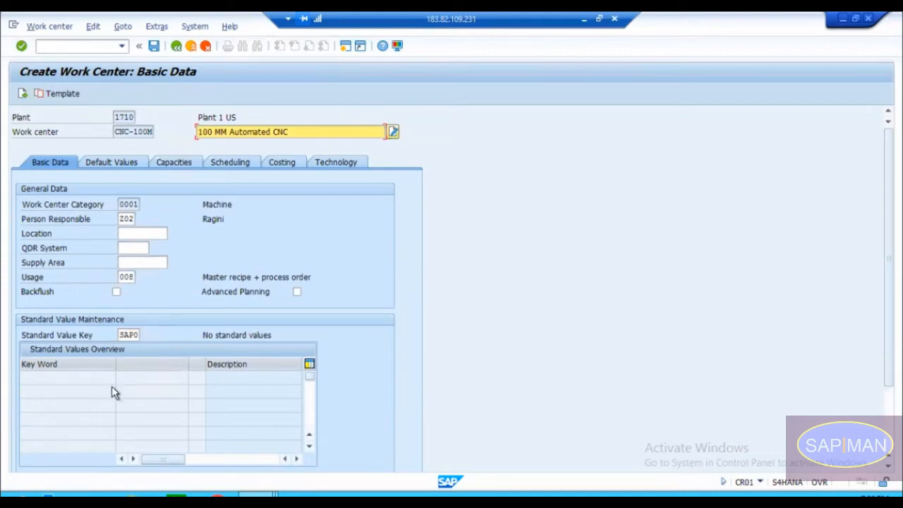
double_click(129, 335)
Step: Go back to the standard value key overview and open the details of key Z001, Standard Value Key (1)
left_click(153, 46)
left_click(176, 46)
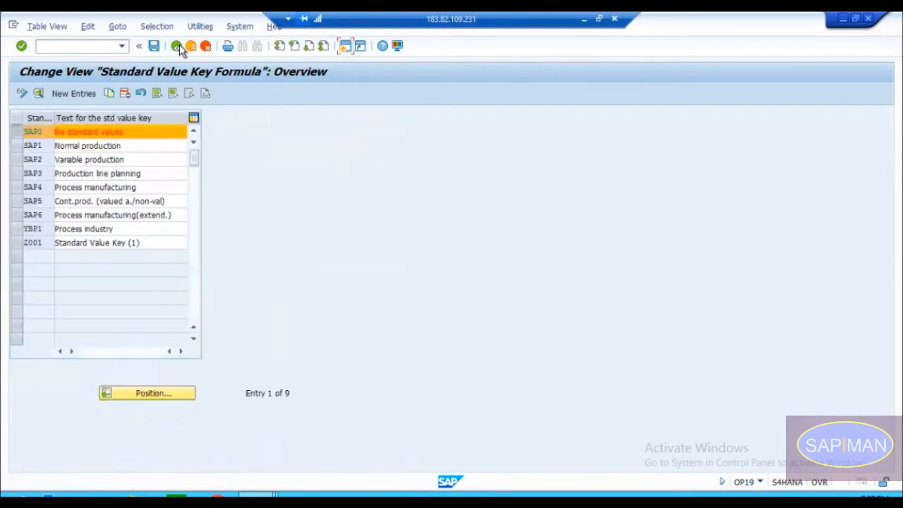
left_click(42, 242)
double_click(42, 243)
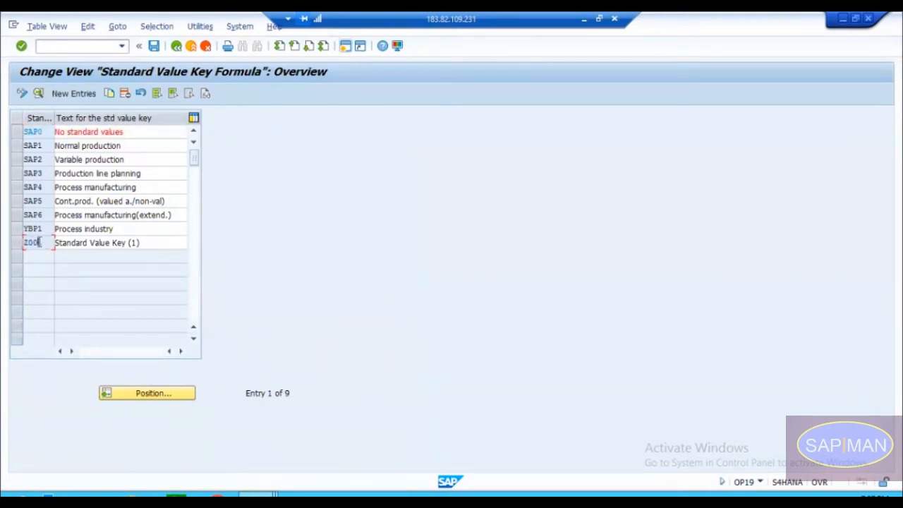
left_click(18, 242)
left_click(39, 93)
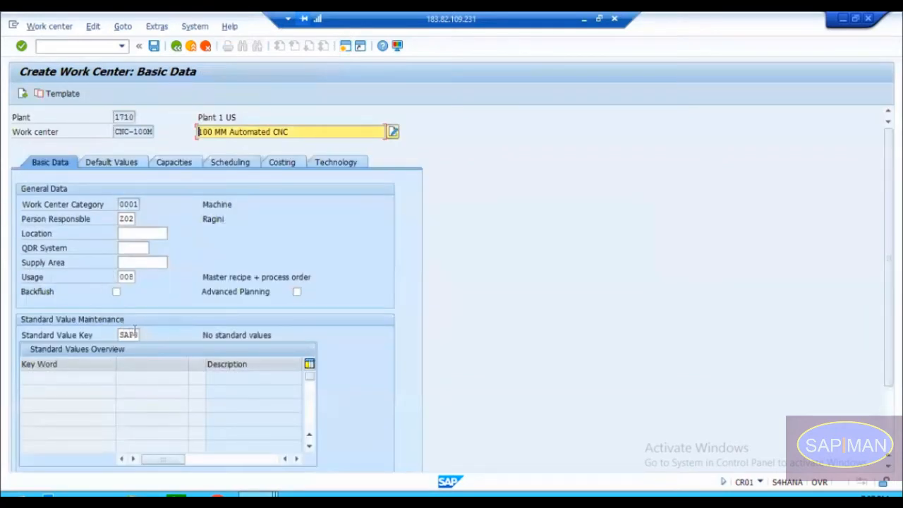
Step: Set work center CNC-100M's standard value key to Z001, Standard Value Key (1), and check each of its key words
left_click(135, 334)
left_click(145, 334)
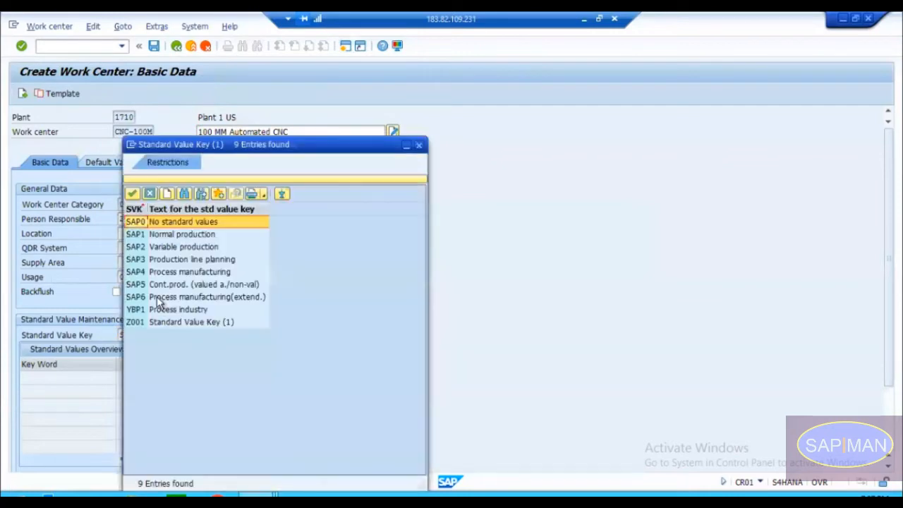
double_click(147, 322)
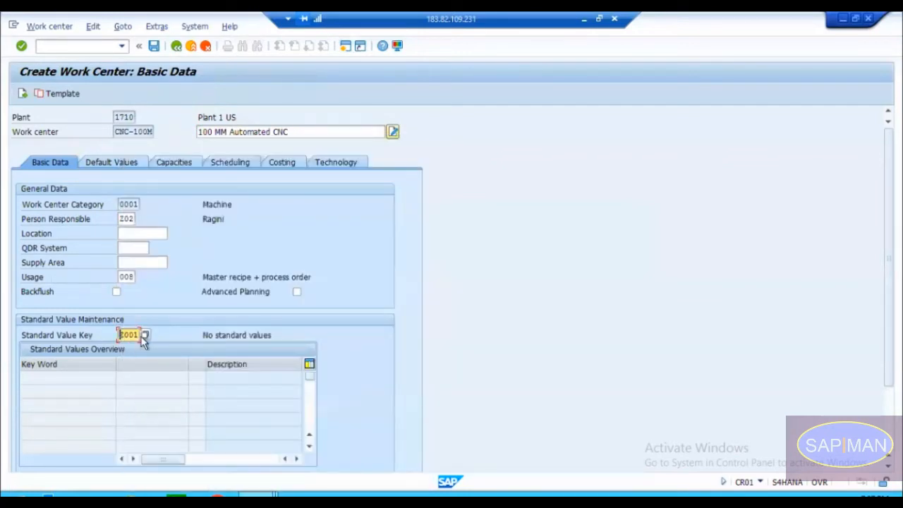
key("Return")
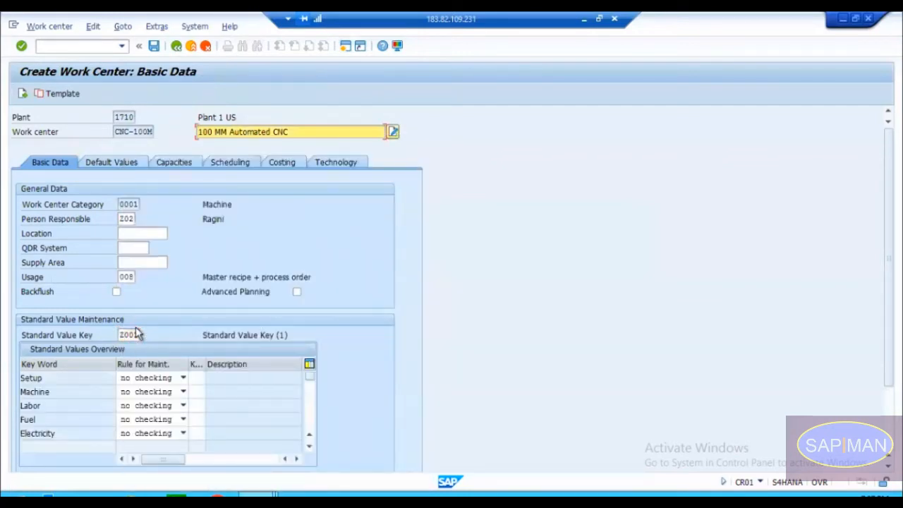
left_click(49, 379)
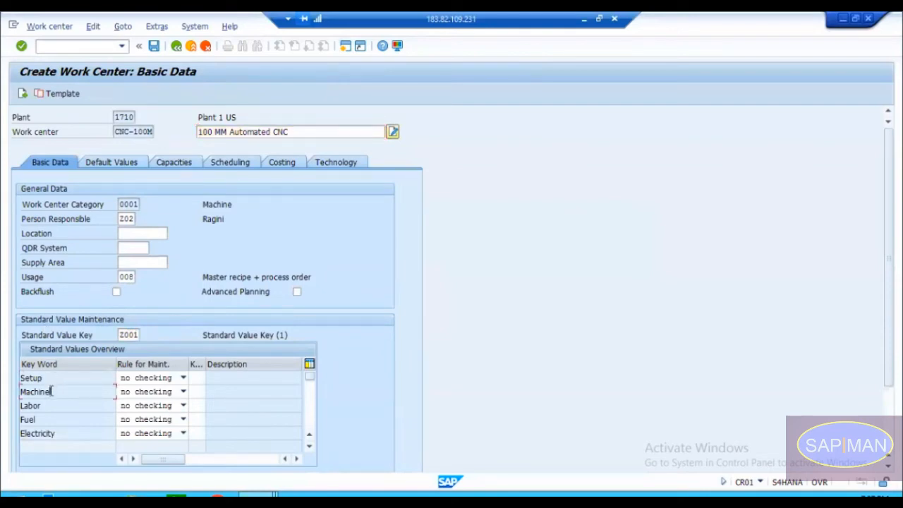
left_click(50, 407)
left_click(51, 420)
left_click(55, 435)
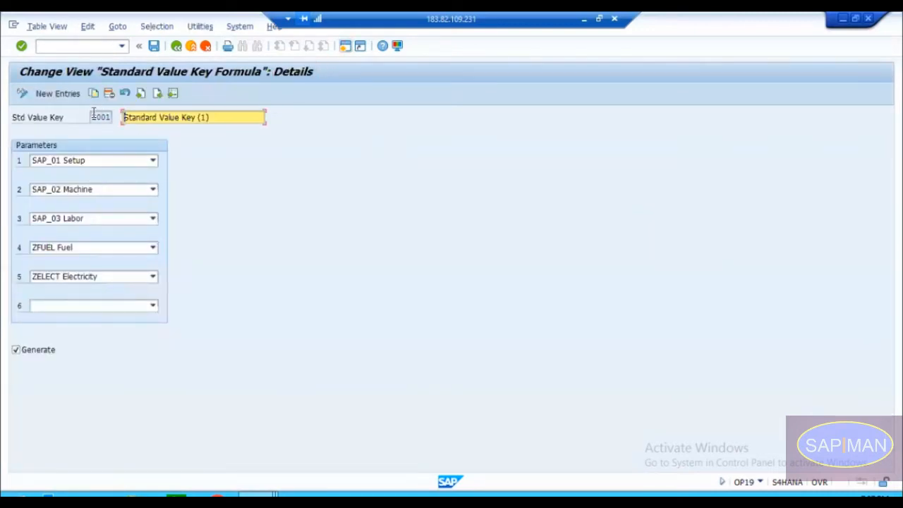
Step: Examine the parameters of standard value key Z001 and browse the choices available for its sixth parameter without selecting one
left_click_drag(93, 114, 109, 113)
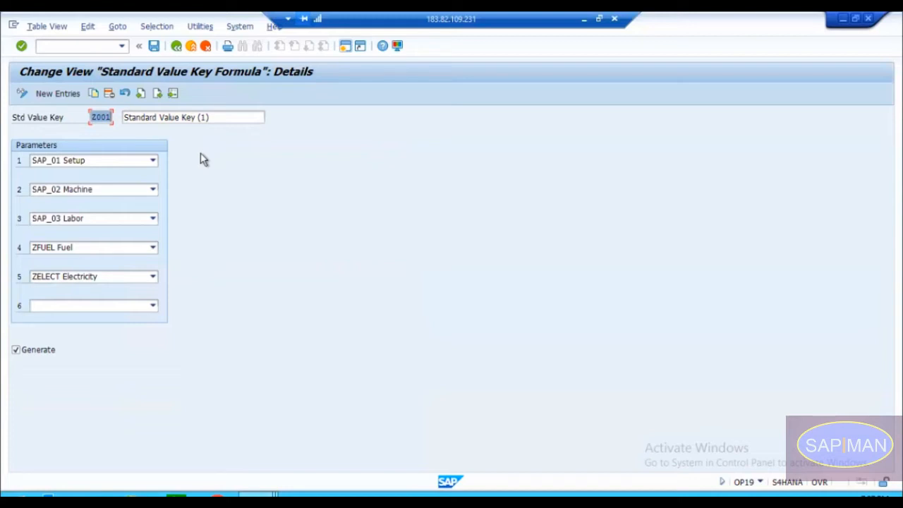
left_click(85, 306)
left_click(86, 304)
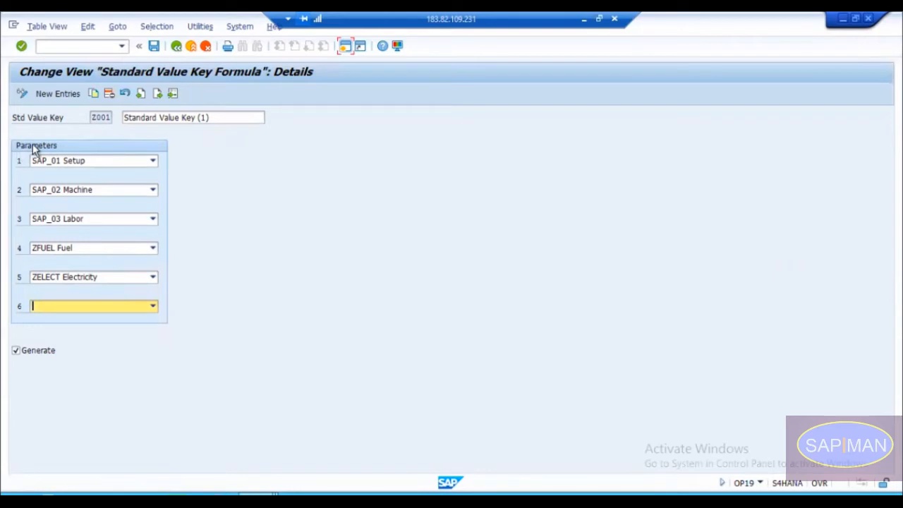
left_click(68, 306)
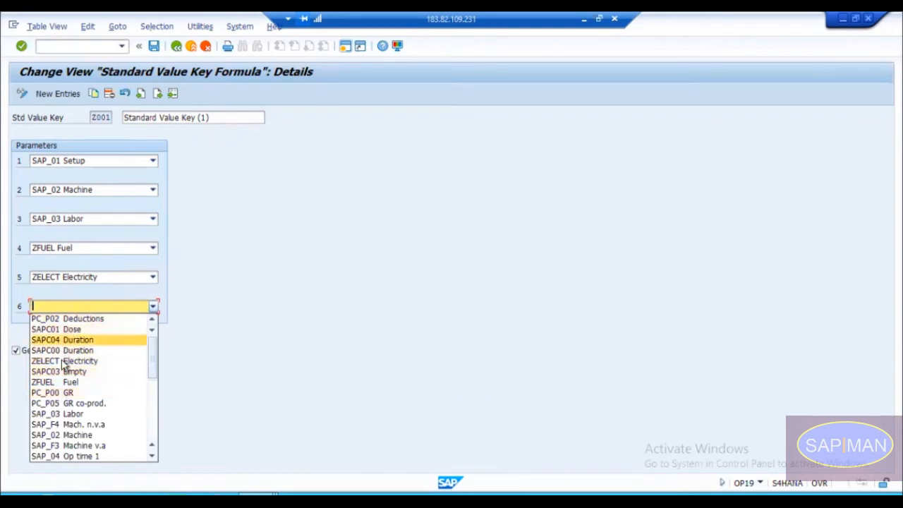
key("Down")
key("Down")
key("Down")
key("Down")
key("Down")
key("Down")
key("Down")
key("Down")
key("Down")
key("Down")
key("Down")
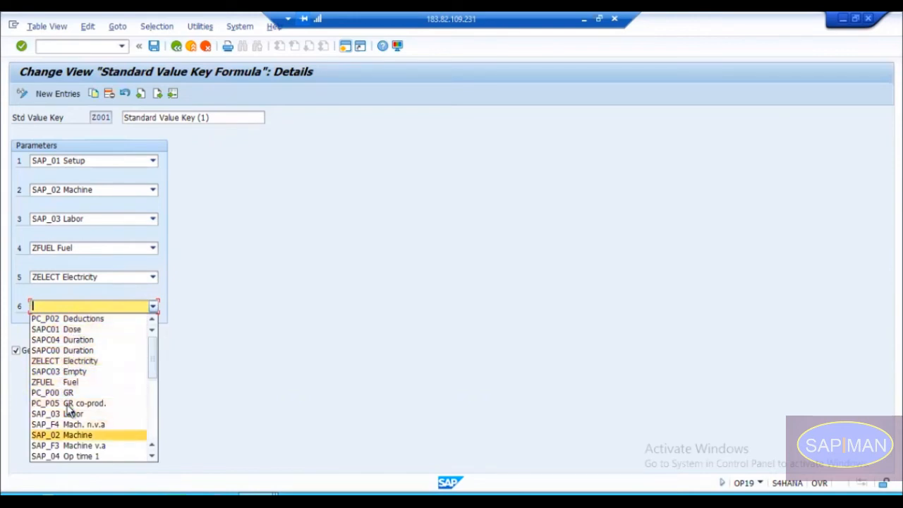
key("Down")
key("Down")
key("Down")
key("Down")
key("Down")
key("Down")
key("Down")
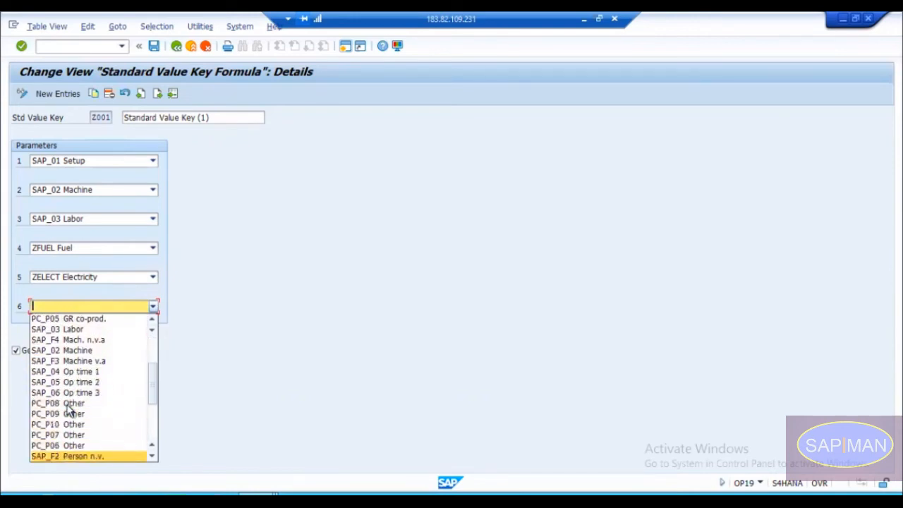
key("Down")
key("Down")
key("Down")
key("Down")
key("Down")
key("Down")
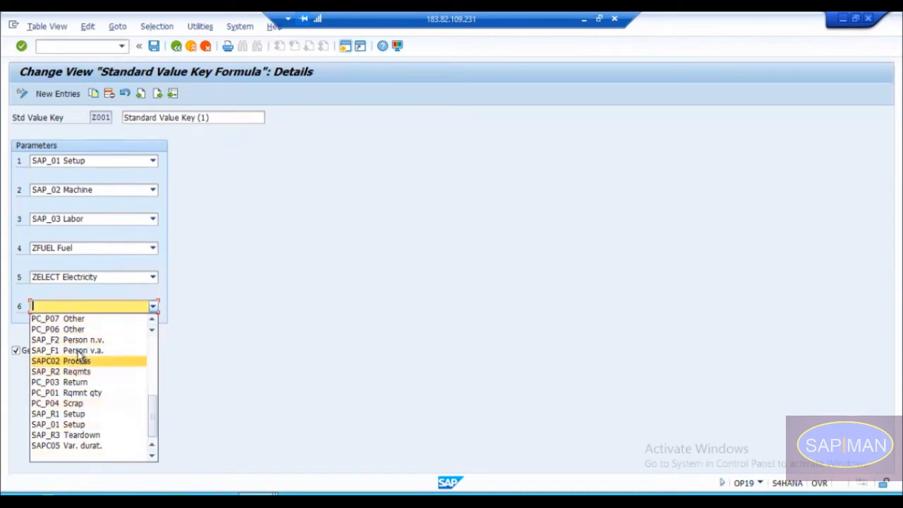
left_click(156, 377)
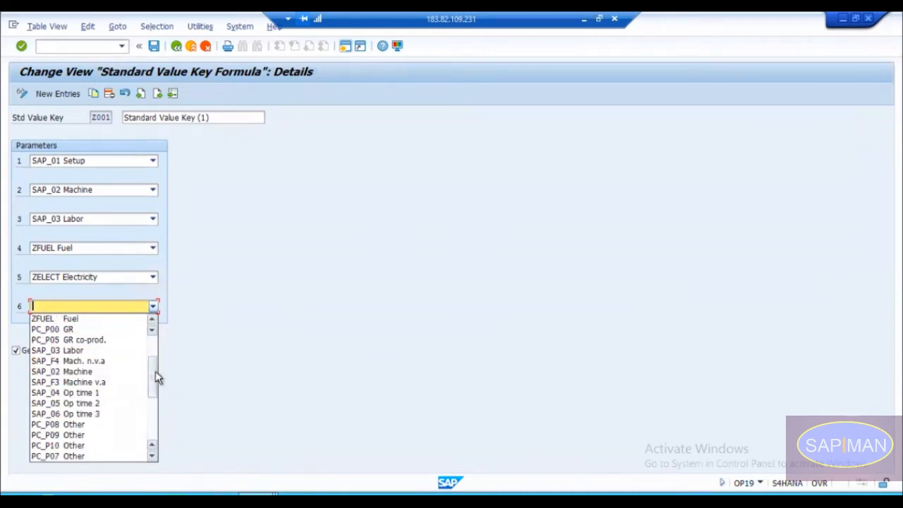
left_click(157, 331)
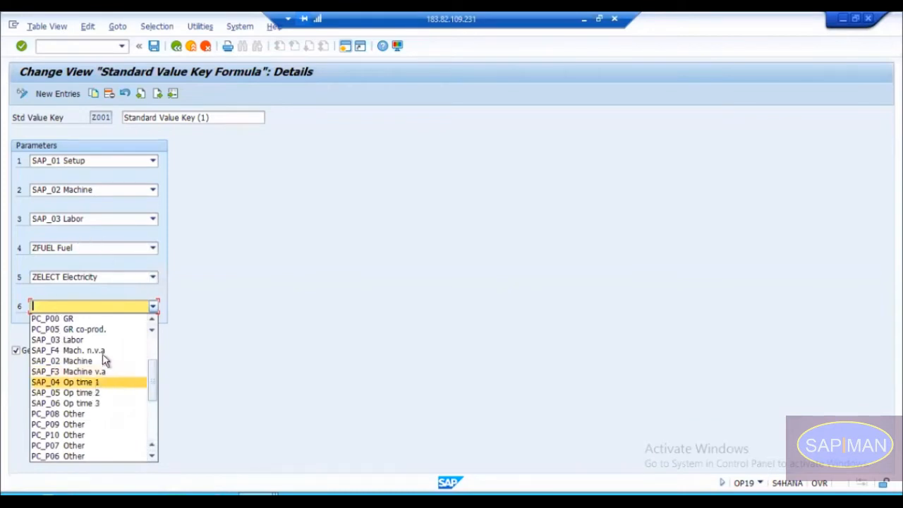
left_click(151, 349)
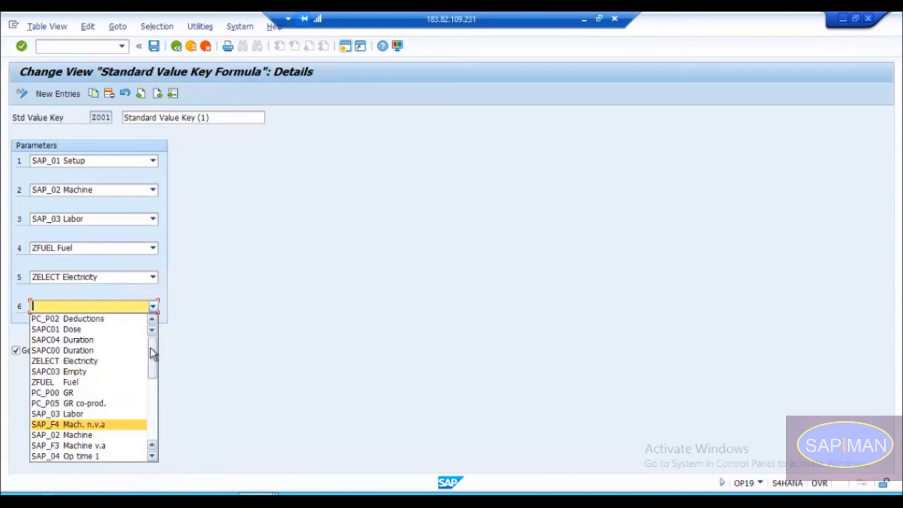
left_click(179, 350)
left_click(117, 307)
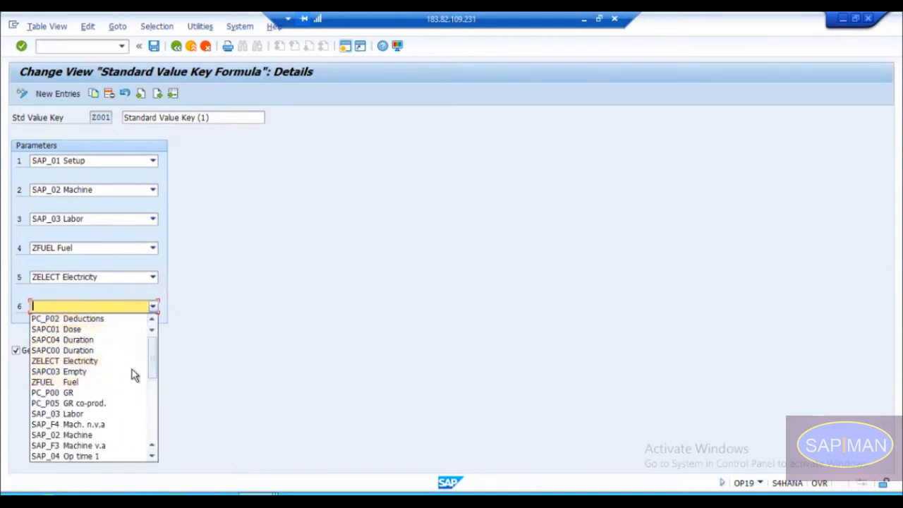
left_click(313, 248)
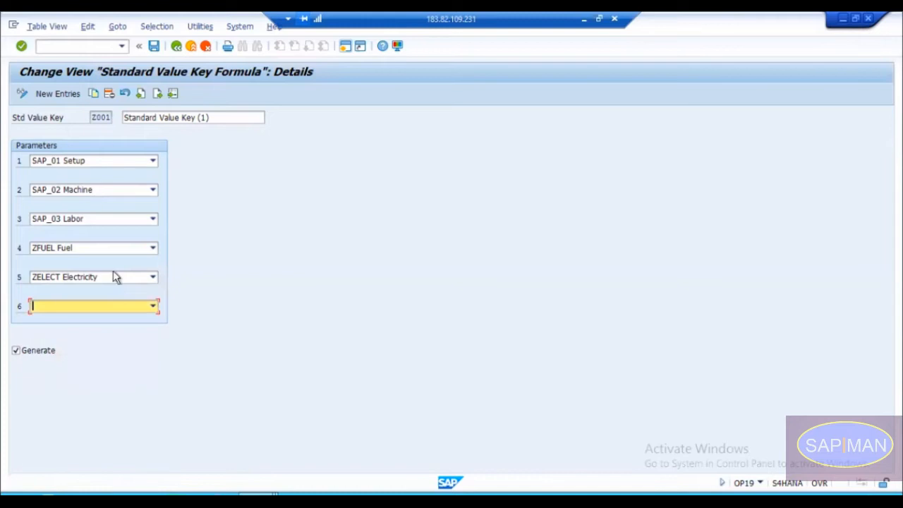
Step: Review the details of standard value key SAP0, No standard values, and return to the key overview
left_click(176, 46)
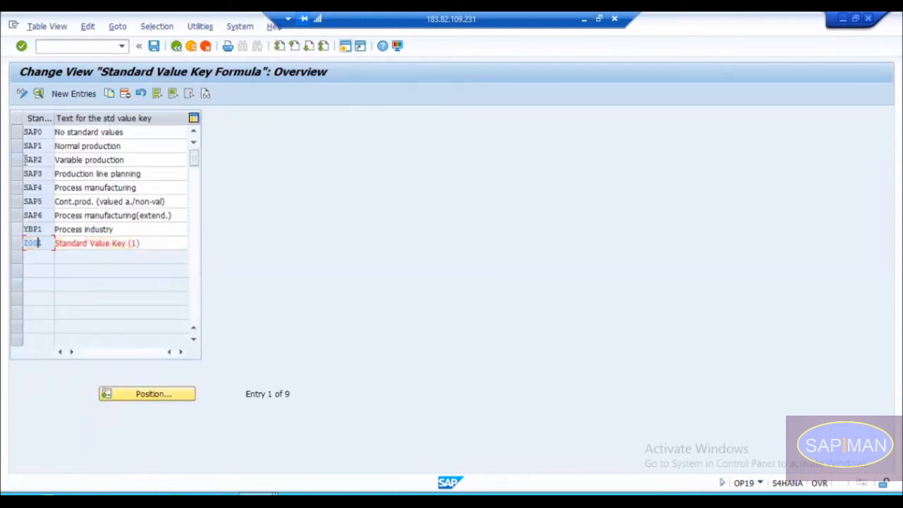
left_click(16, 132)
double_click(36, 132)
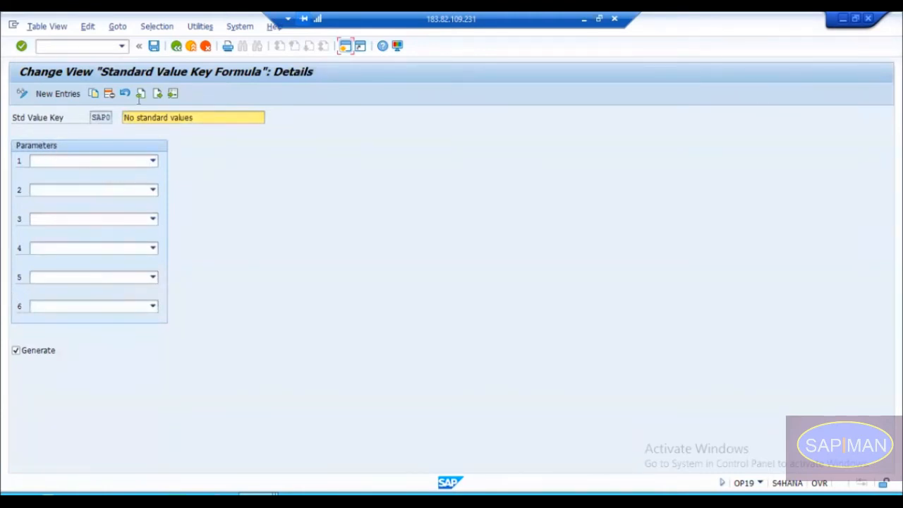
left_click(177, 47)
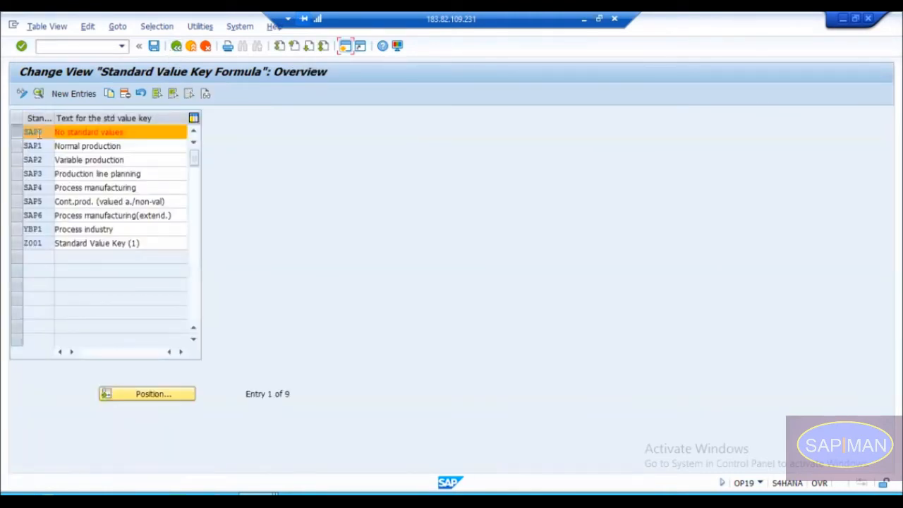
left_click(17, 134)
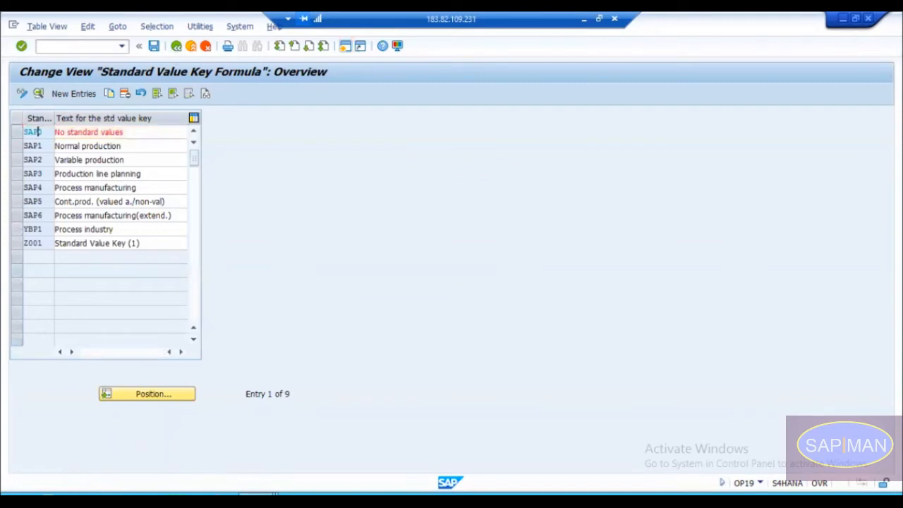
Step: In work center CNC-100M, replace standard value key Z001 with SAP0, No standard values
mouse_move(257, 502)
left_click(287, 434)
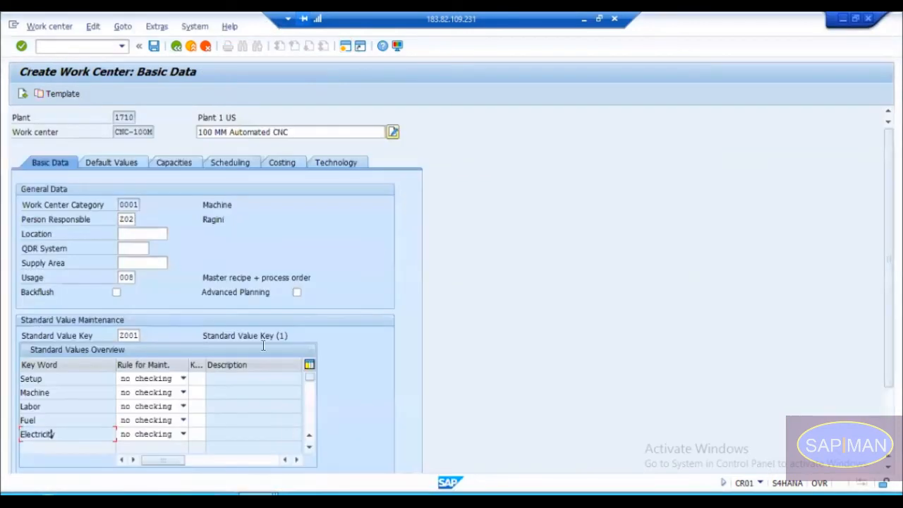
left_click(134, 335)
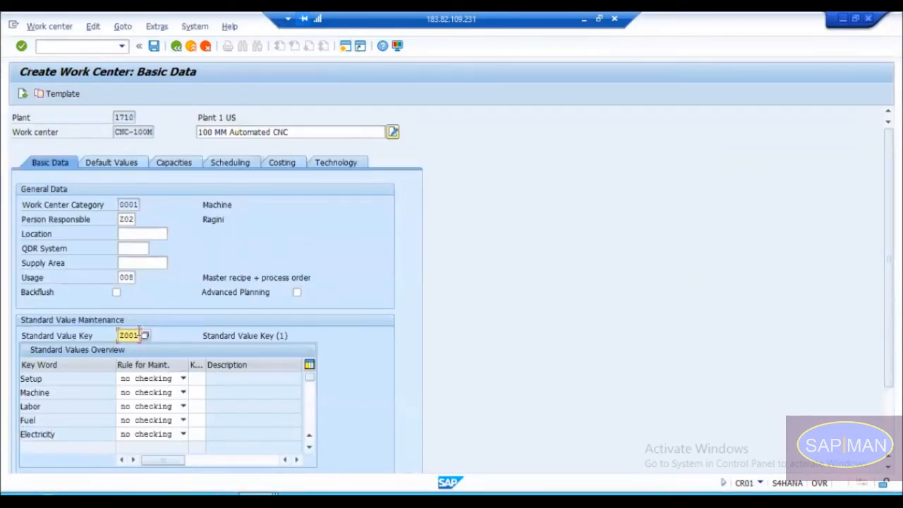
left_click_drag(139, 335, 120, 336)
left_click(144, 335)
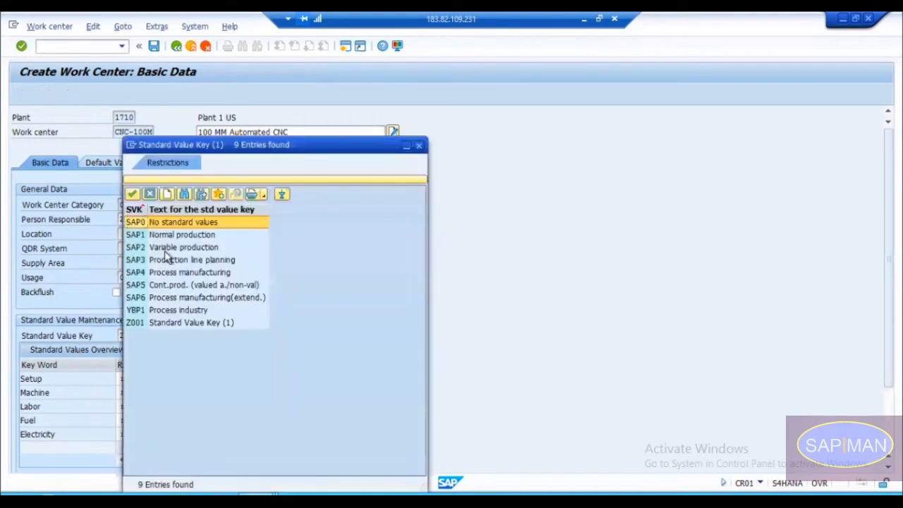
left_click(167, 223)
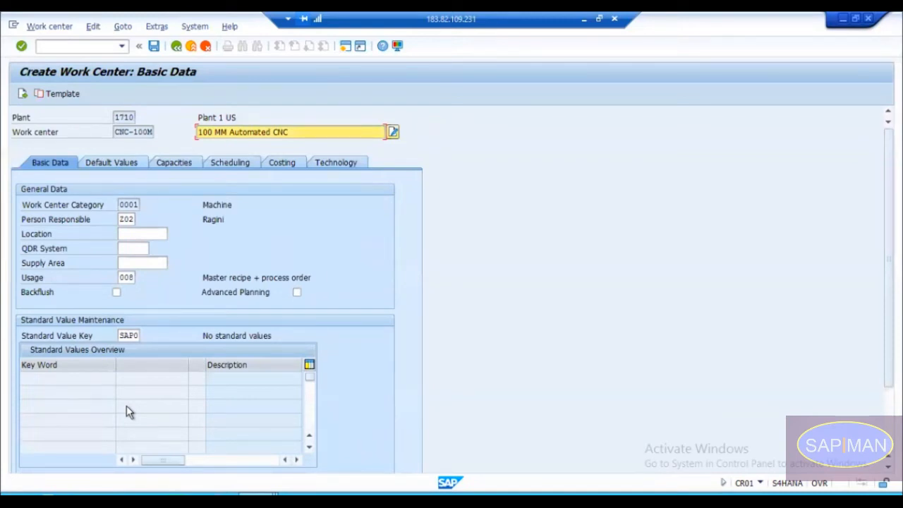
Step: Switch to the standard value key session, browse the choices for the sixth parameter of key Z001 without selecting one, and return to the overview
left_click(258, 494)
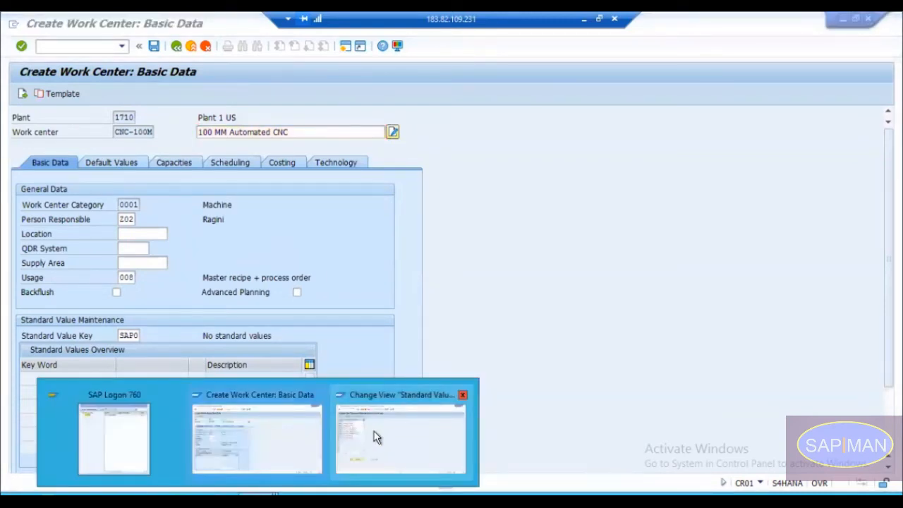
left_click(375, 435)
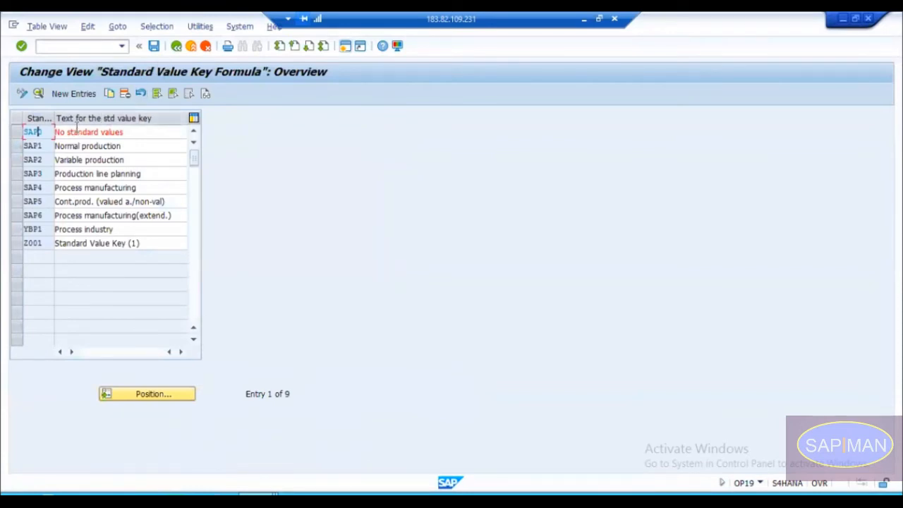
double_click(31, 242)
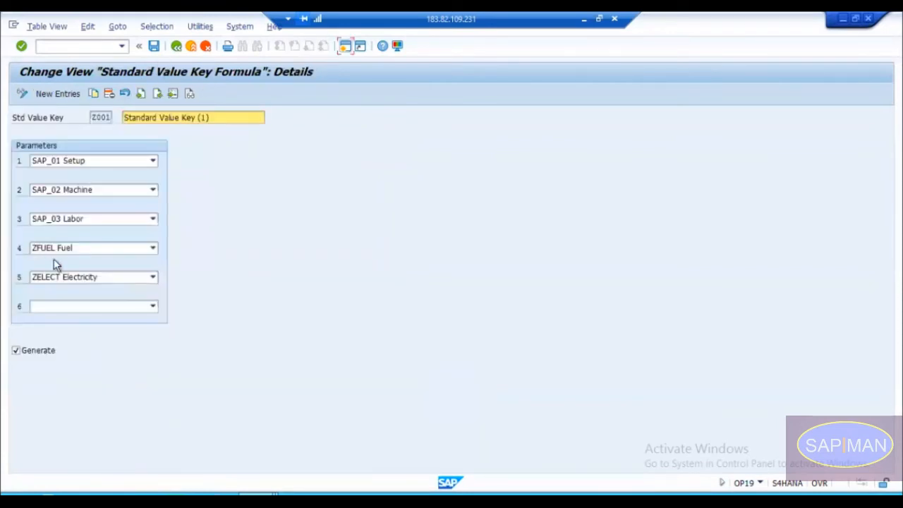
left_click(89, 307)
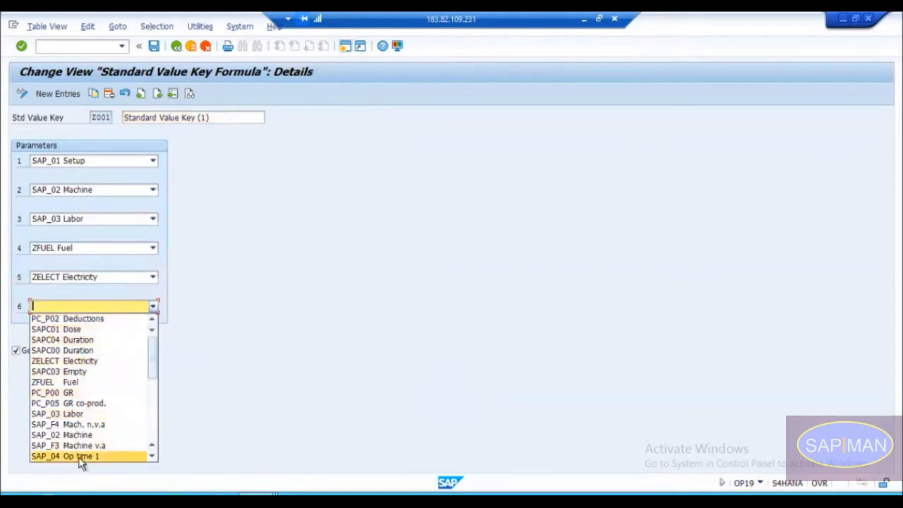
mouse_move(153, 359)
left_mouse_down()
mouse_move(157, 424)
mouse_move(155, 351)
left_mouse_up()
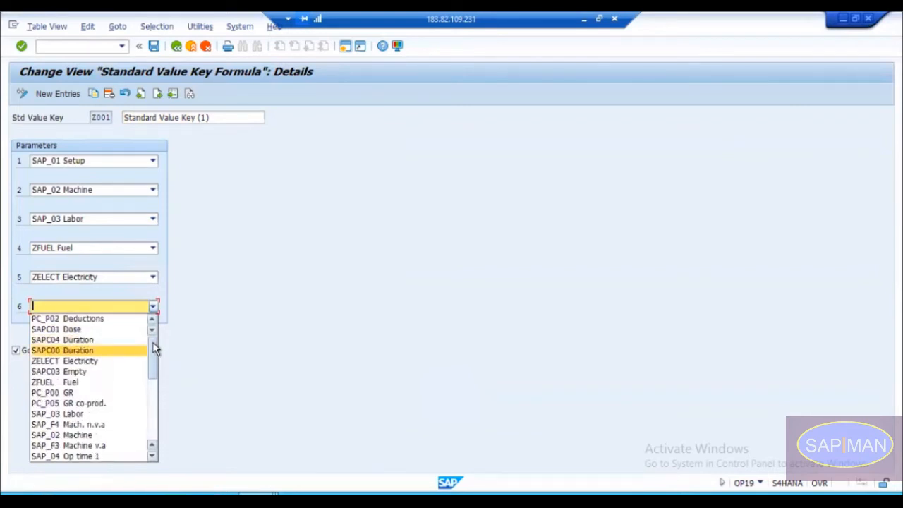
left_click(247, 314)
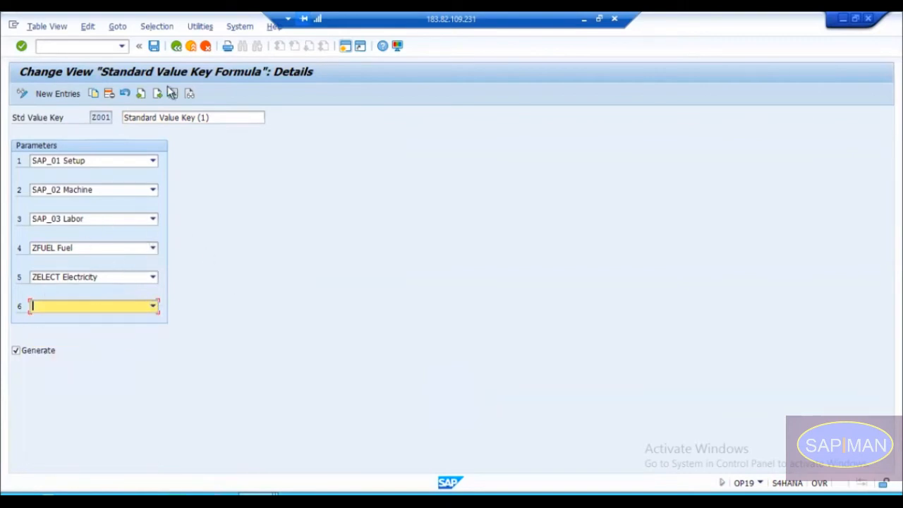
left_click(175, 45)
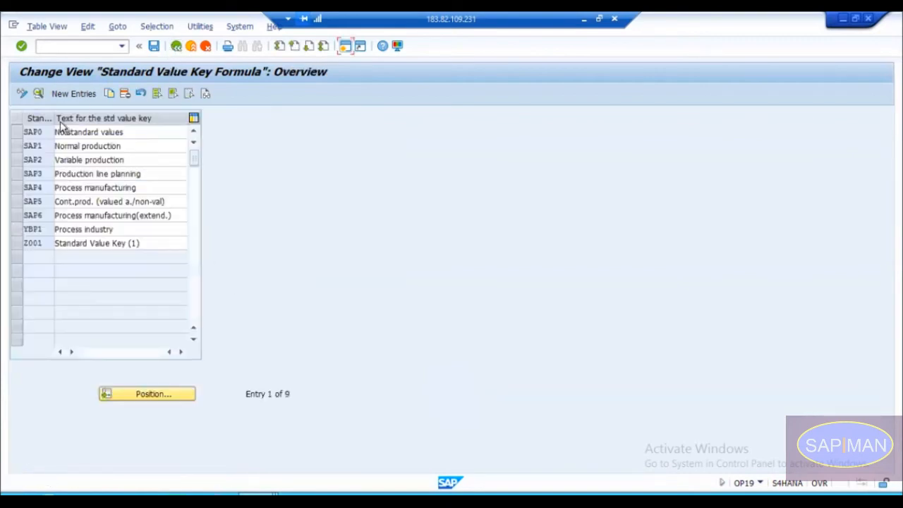
Step: Leave the standard value keys and open the Define Parameters activity under Work Center, General Data, Standard Value
left_click(177, 46)
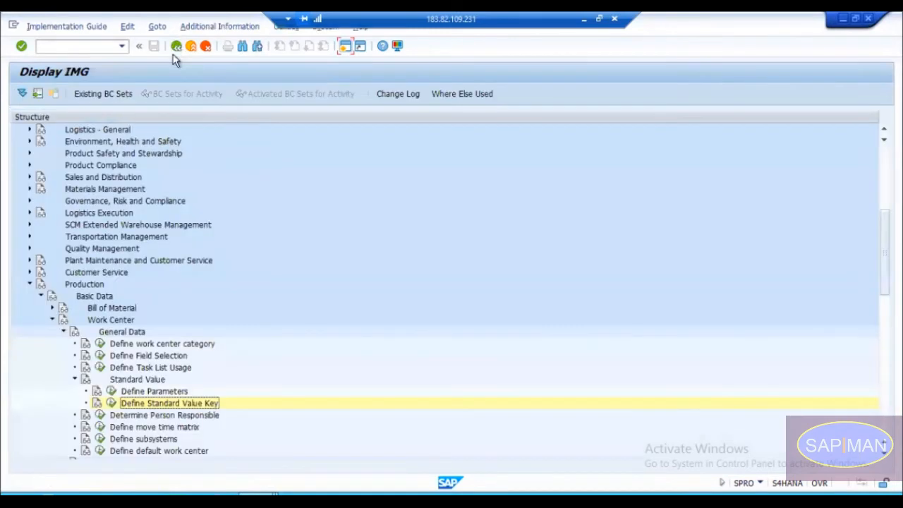
left_click(151, 392)
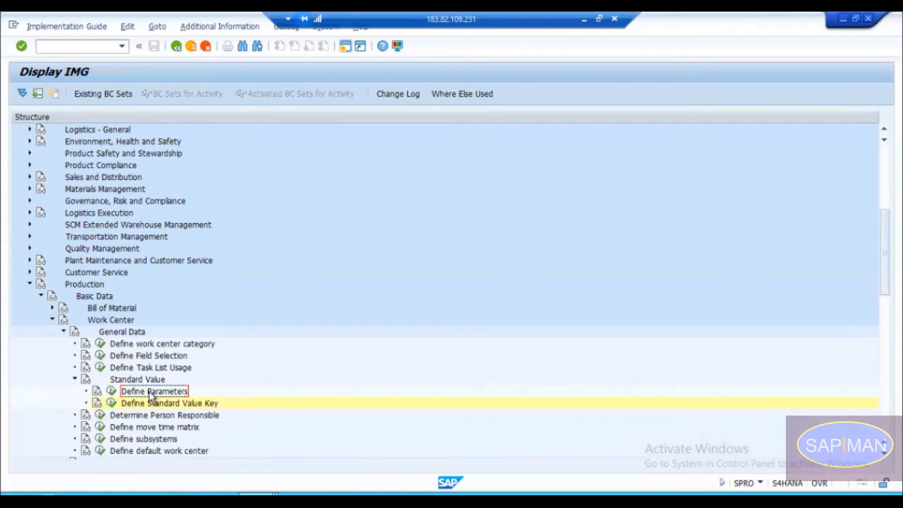
left_click(113, 392)
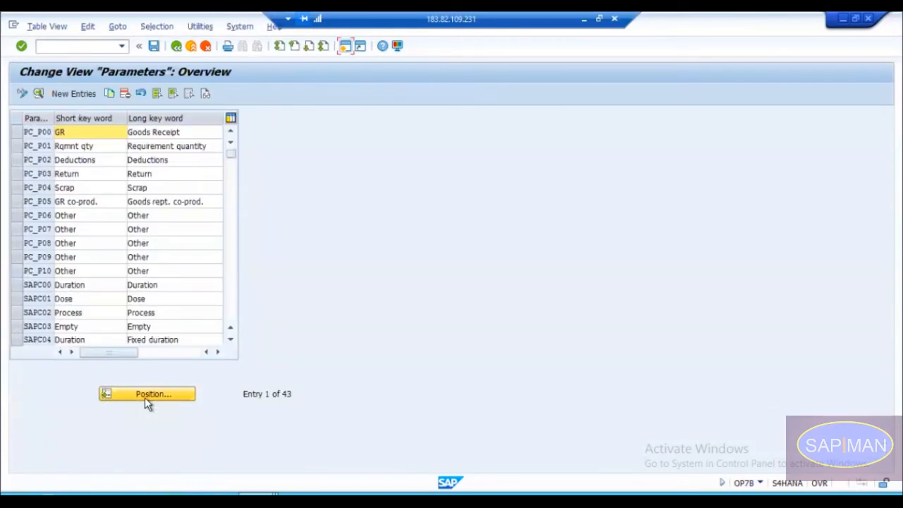
left_click(77, 95)
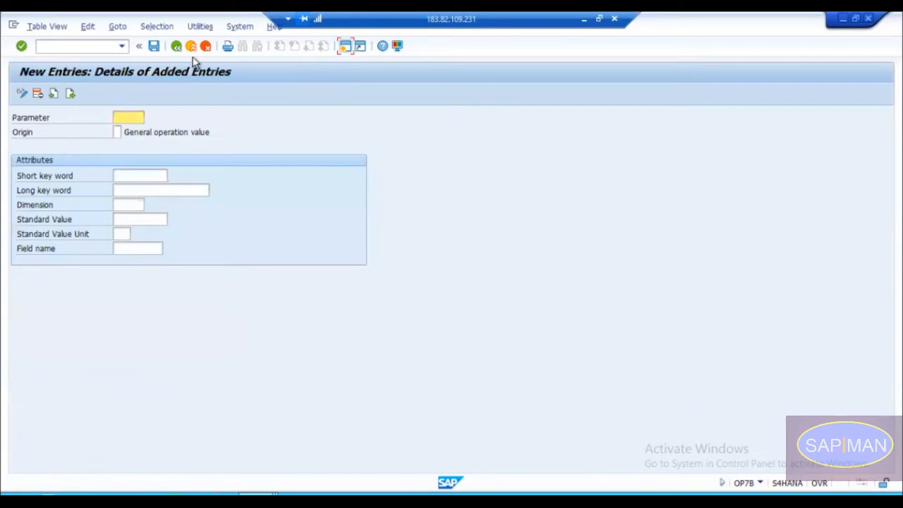
left_click(176, 48)
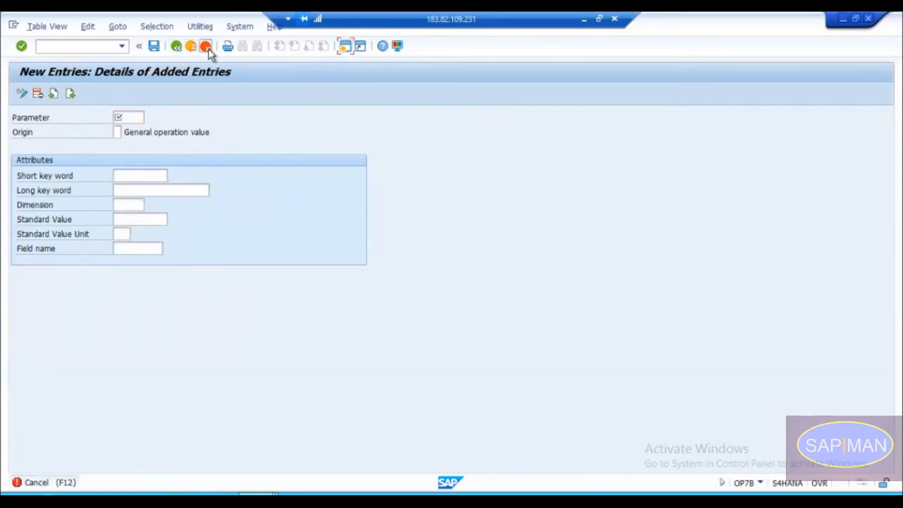
left_click(207, 49)
left_click(179, 254)
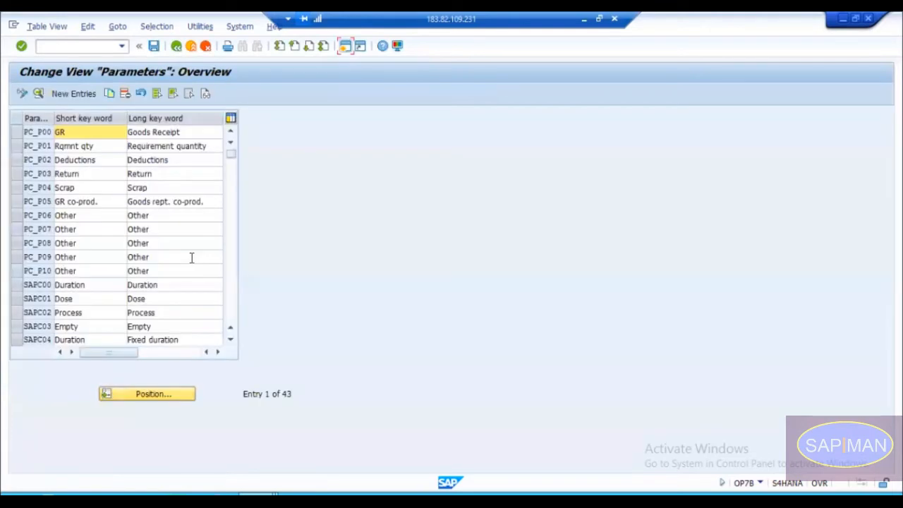
Step: Find the custom parameters ZELECT and ZFUEL in the parameter overview and open the details of ZELECT
left_click_drag(233, 162, 238, 278)
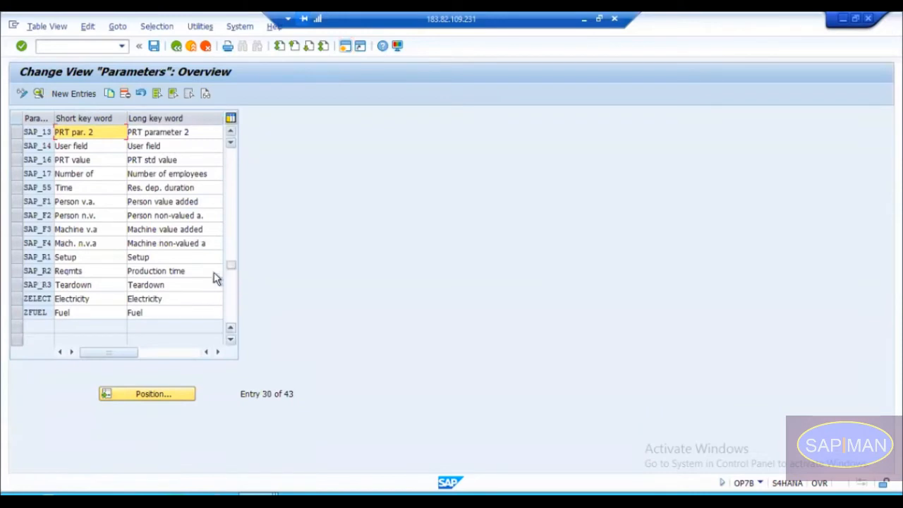
left_click_drag(17, 299, 21, 315)
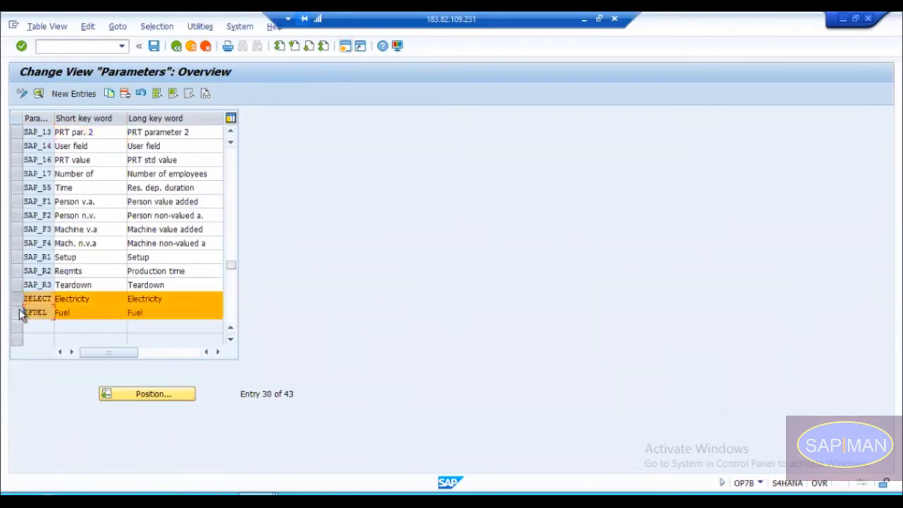
left_click(17, 314)
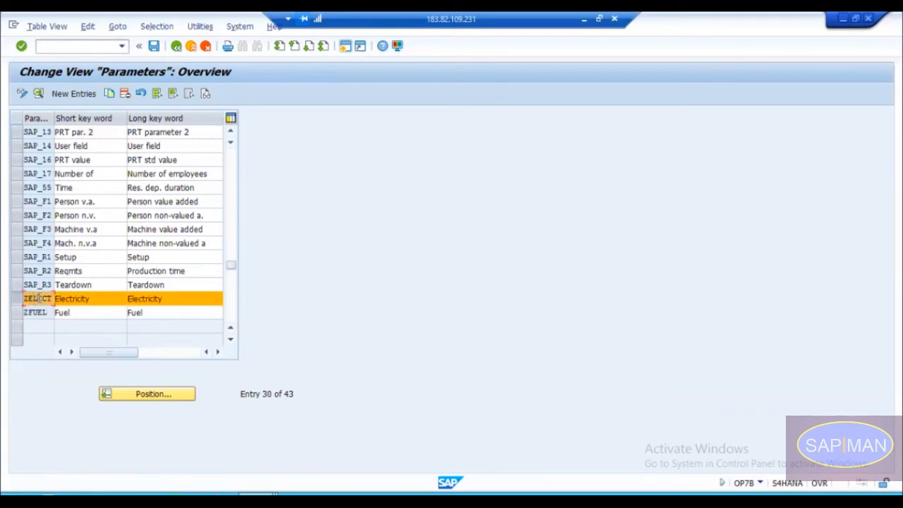
double_click(39, 298)
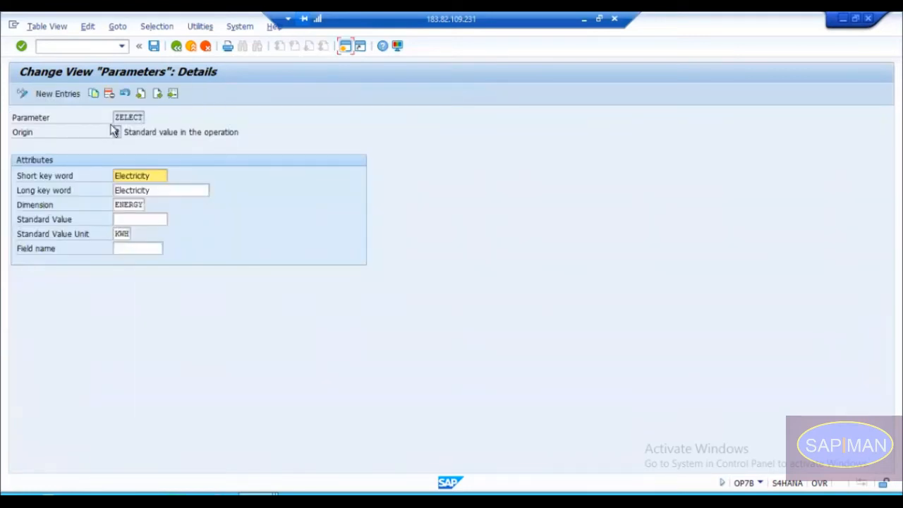
Step: Examine the available origins for parameter ZELECT, focusing on 2, Standard value in the operation, and close the list without changing the origin
left_click_drag(115, 117, 155, 117)
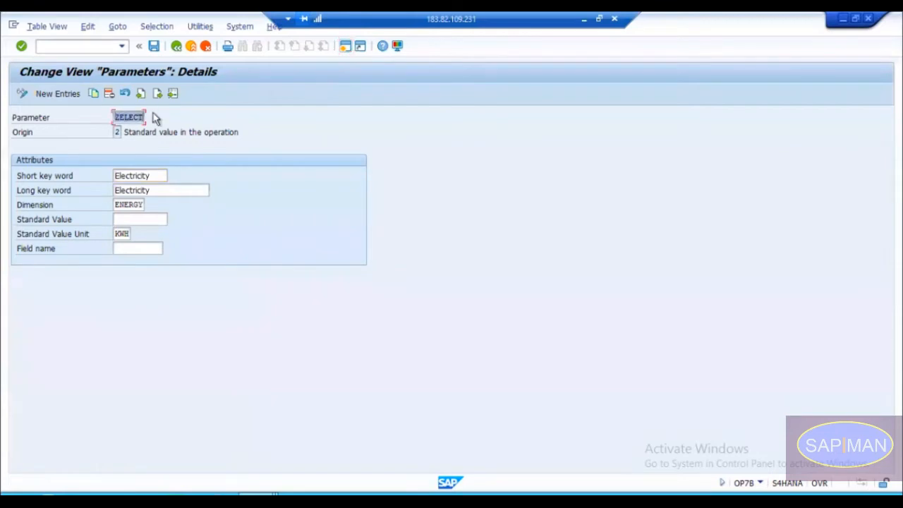
left_click(117, 132)
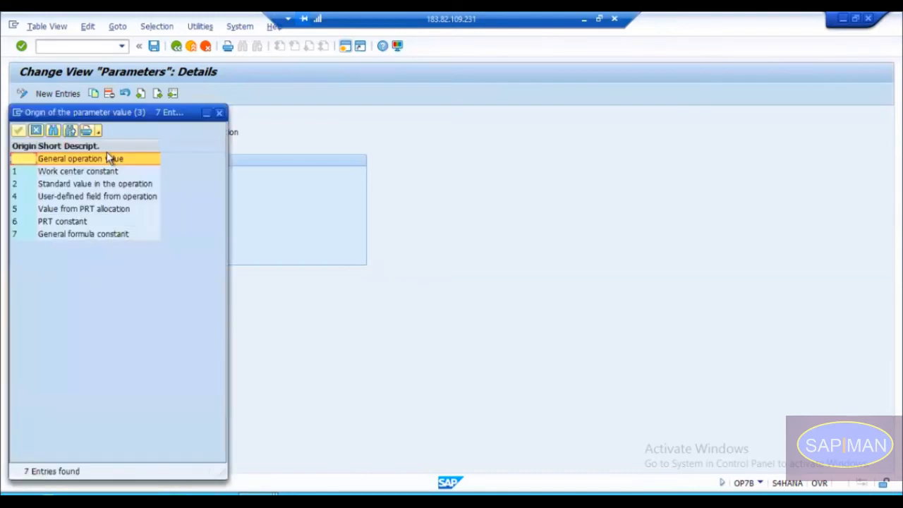
left_click(117, 184)
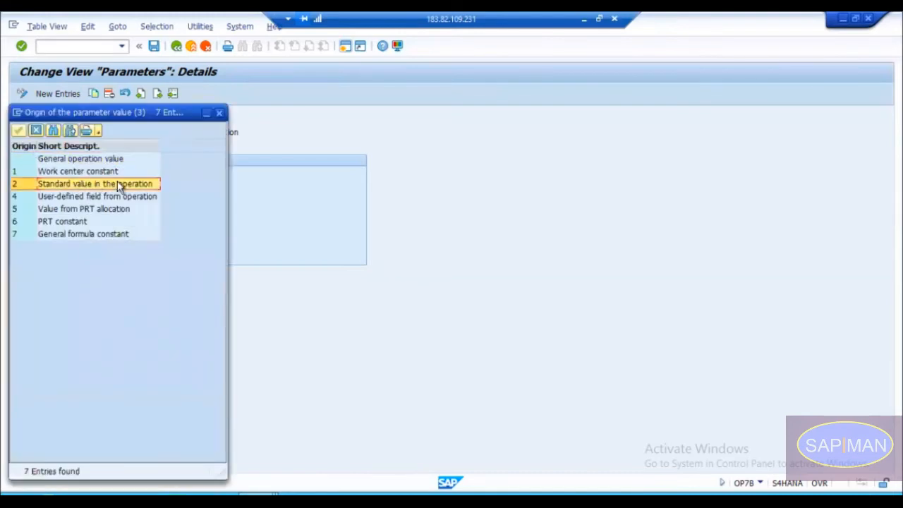
left_click(220, 113)
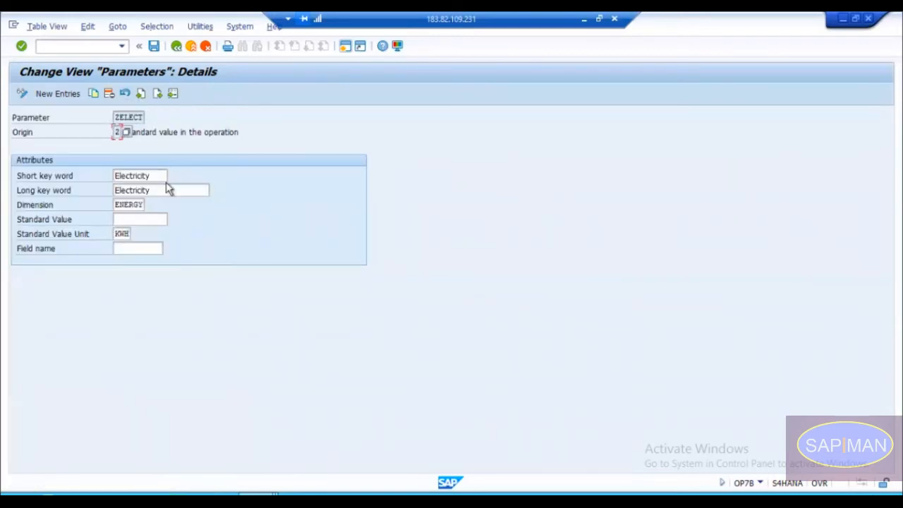
left_click(126, 134)
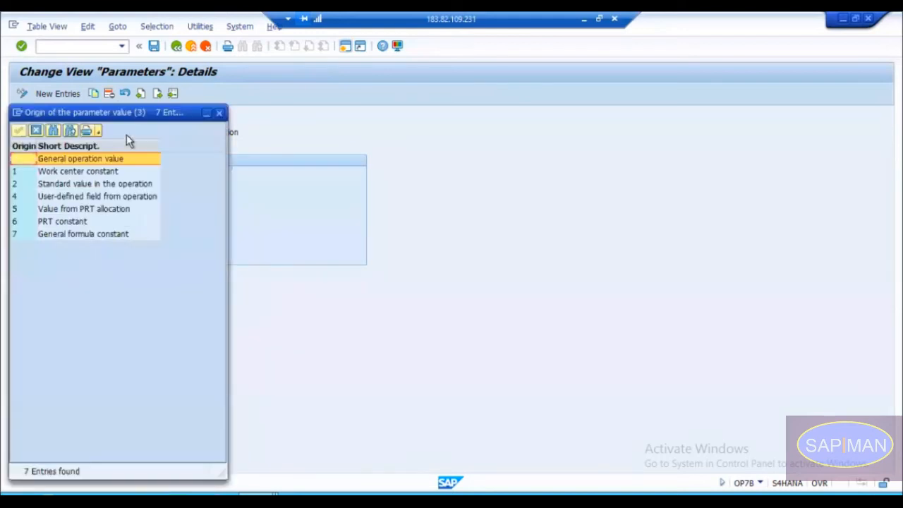
left_click(61, 184)
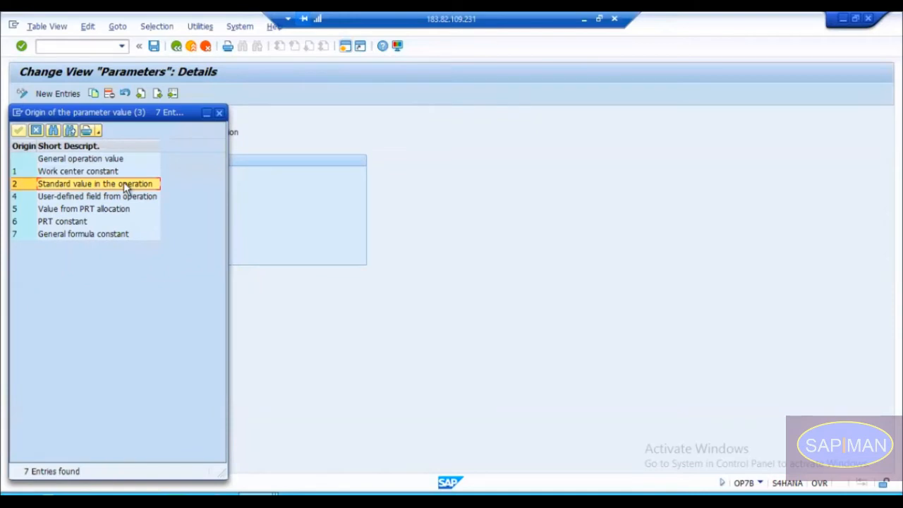
left_click(218, 113)
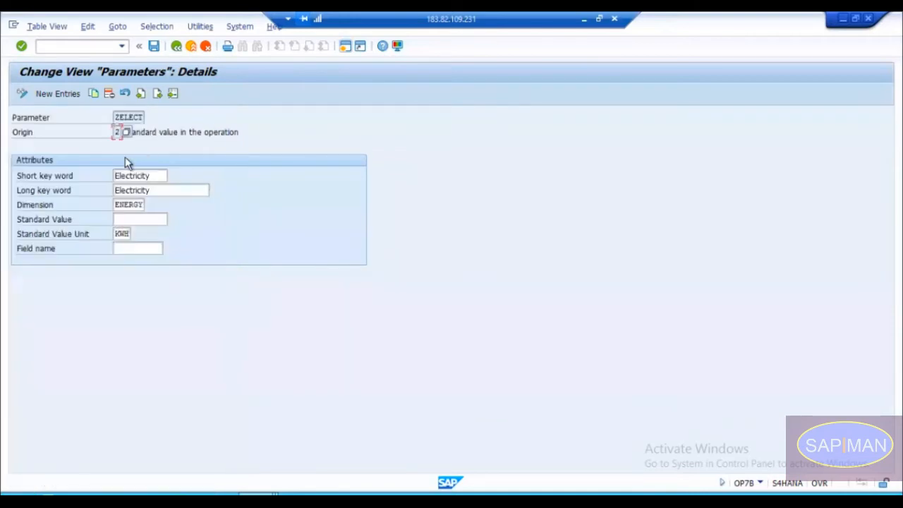
Step: Review the short and long key words, dimension and standard value unit of parameter ZELECT, then return to the parameter overview
left_click(154, 176)
left_click(156, 189)
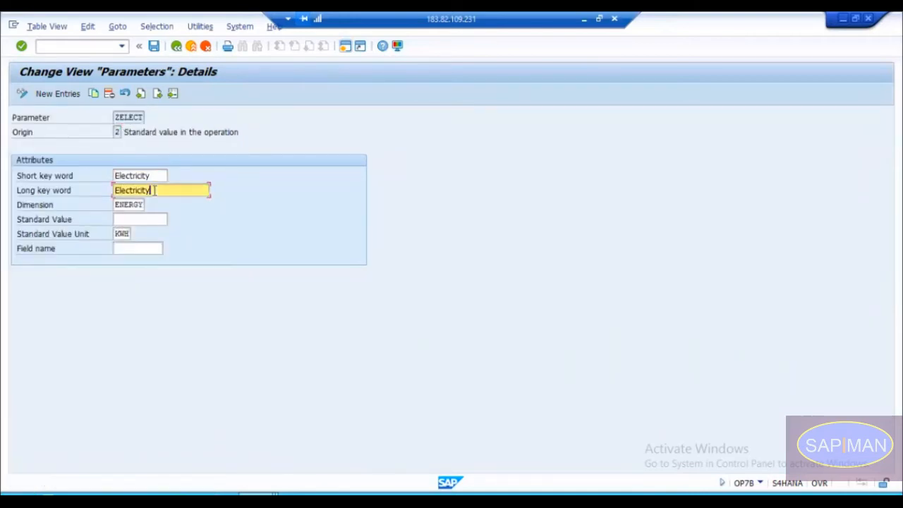
left_click(153, 179)
left_click(156, 190)
left_click(154, 176)
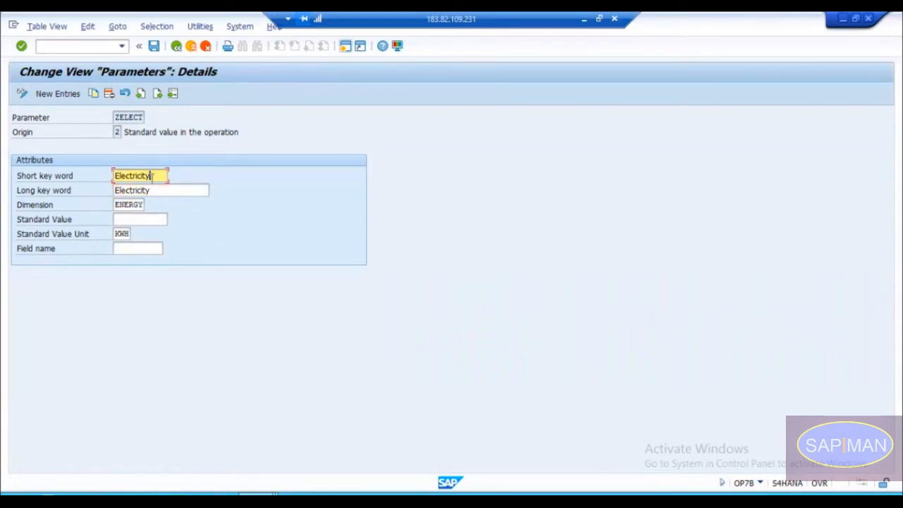
double_click(120, 204)
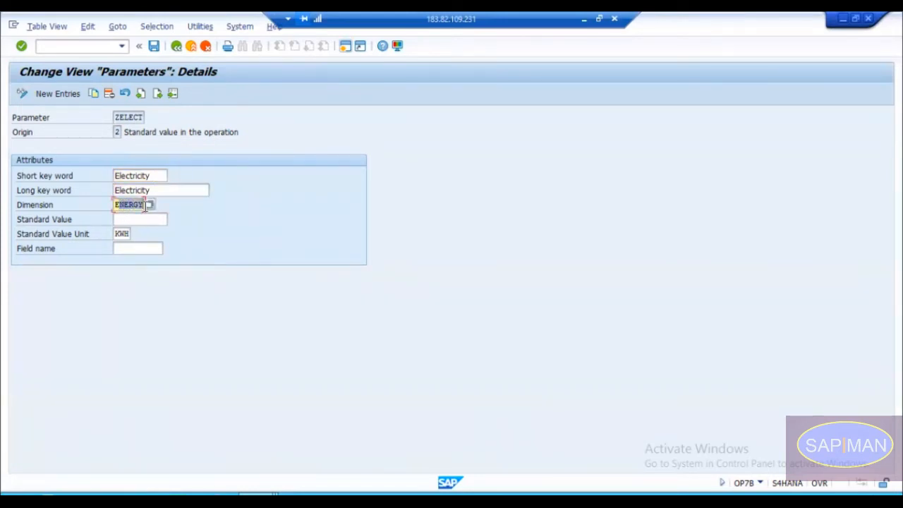
double_click(122, 234)
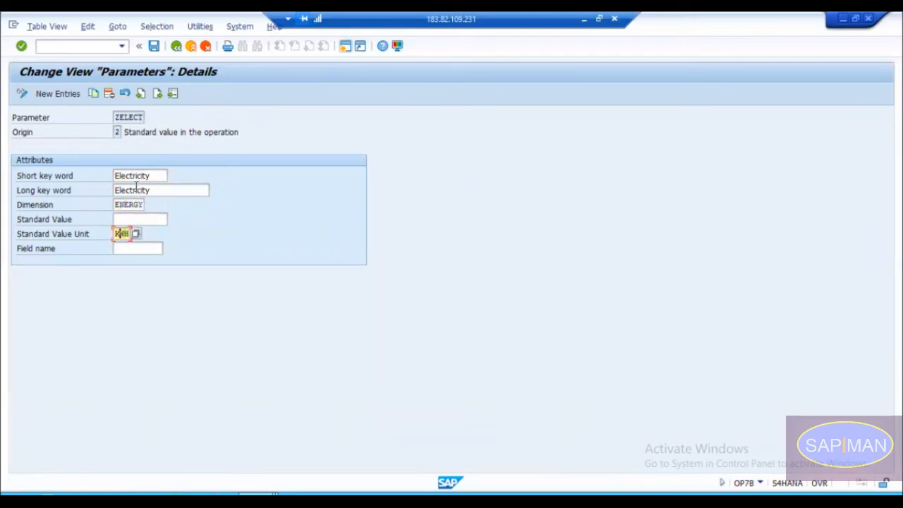
double_click(120, 206)
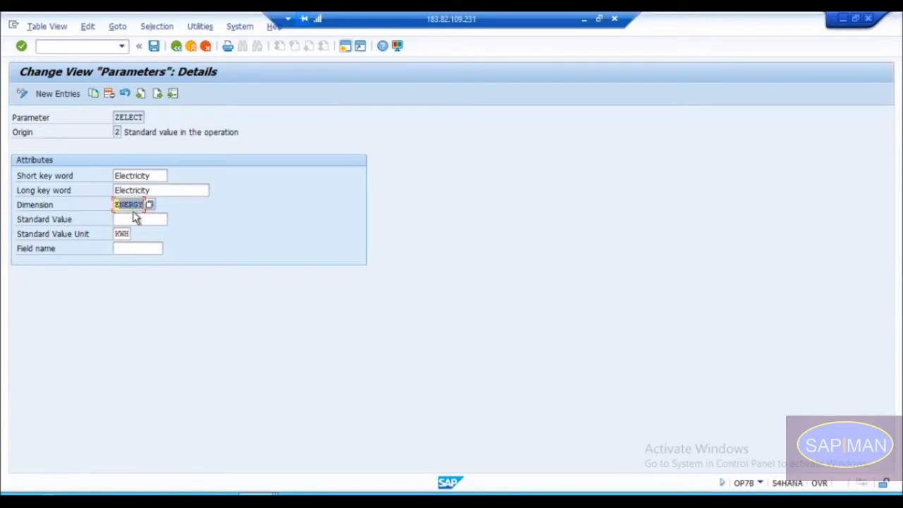
left_click(123, 235)
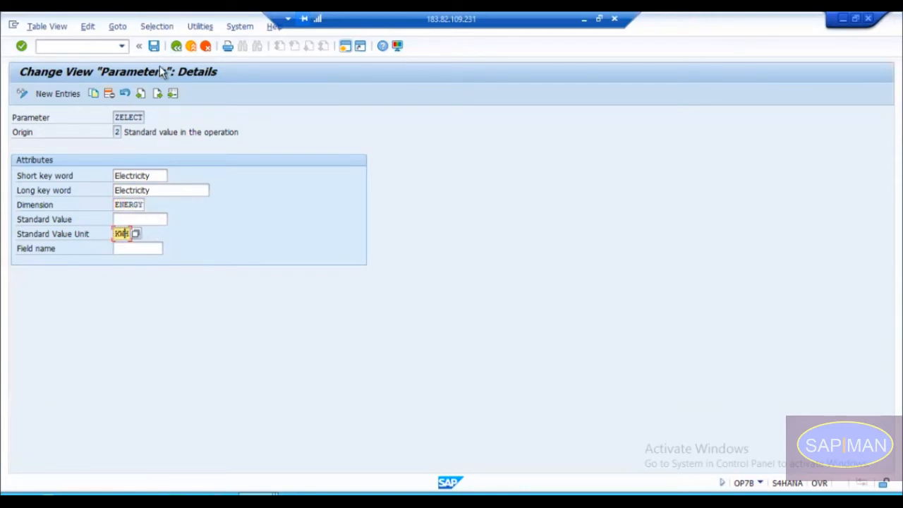
left_click(175, 46)
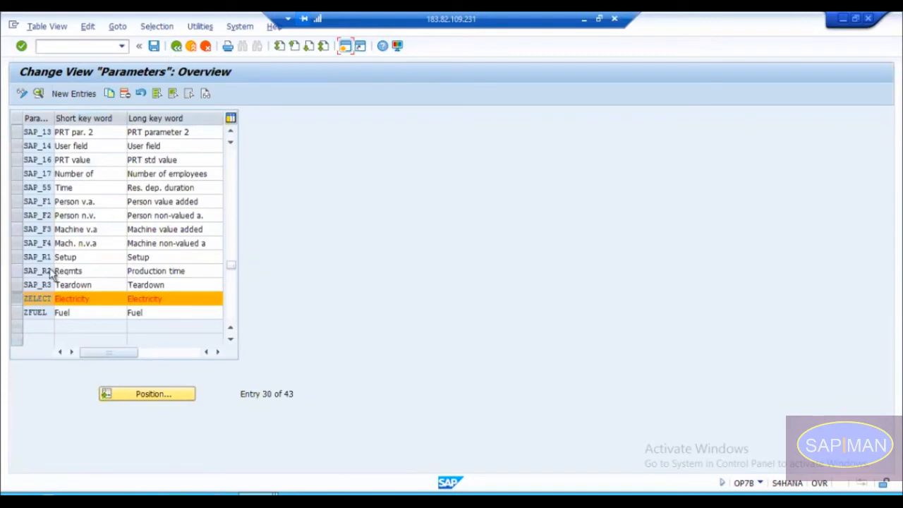
Step: Start a new entry in the parameter overview and name the parameter ZCOAL
left_click(13, 302)
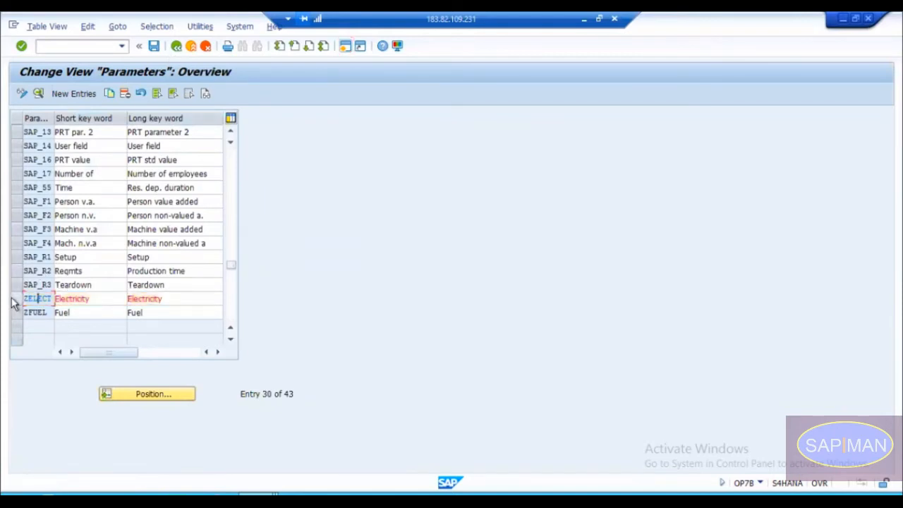
left_click(69, 95)
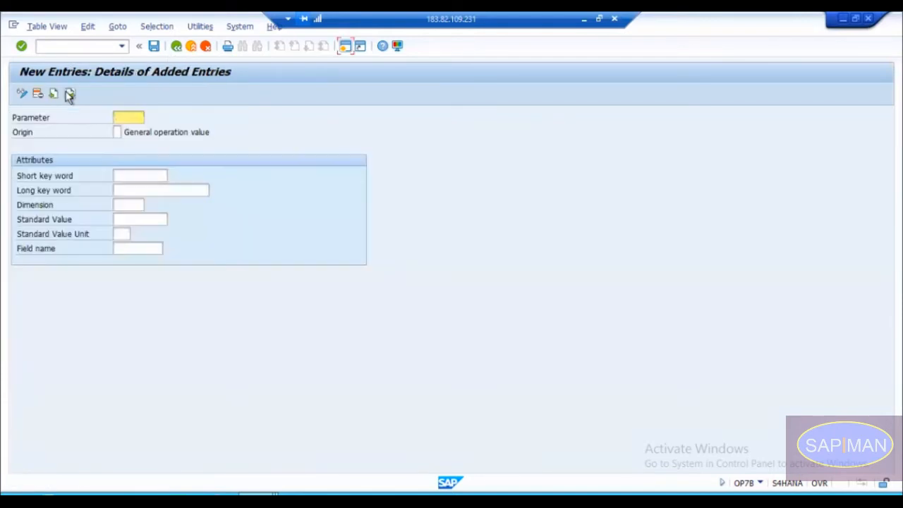
left_click(120, 117)
type("ZCOAL")
left_click_drag(137, 117, 116, 118)
Step: Set the origin of parameter ZCOAL to 2, Standard value in the operation
left_click(117, 133)
left_click(127, 133)
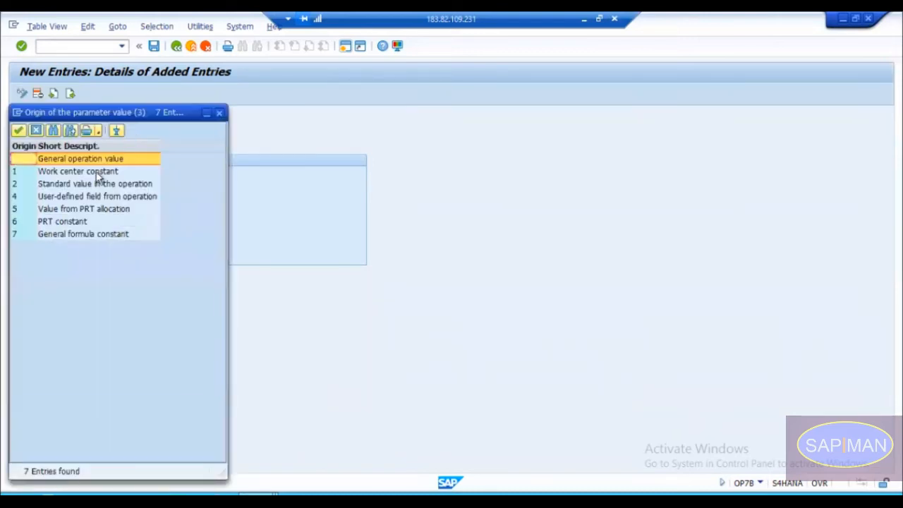
left_click(71, 185)
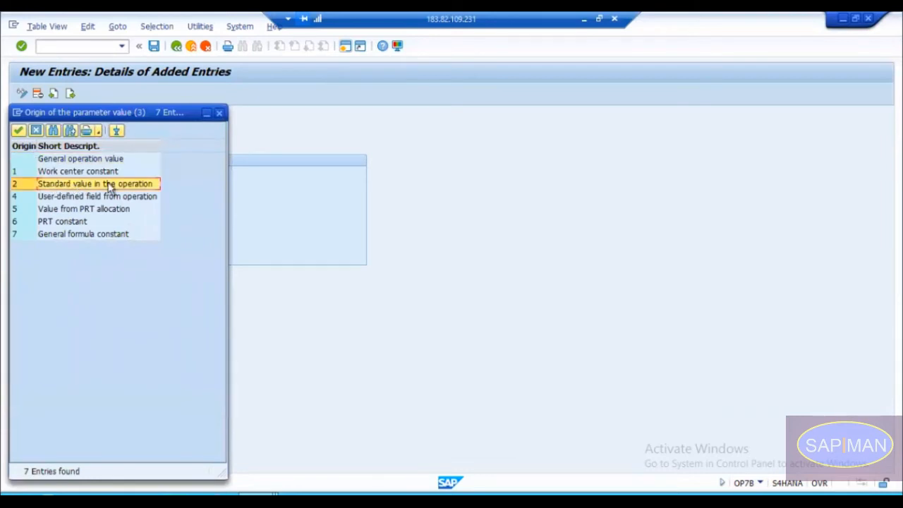
double_click(53, 187)
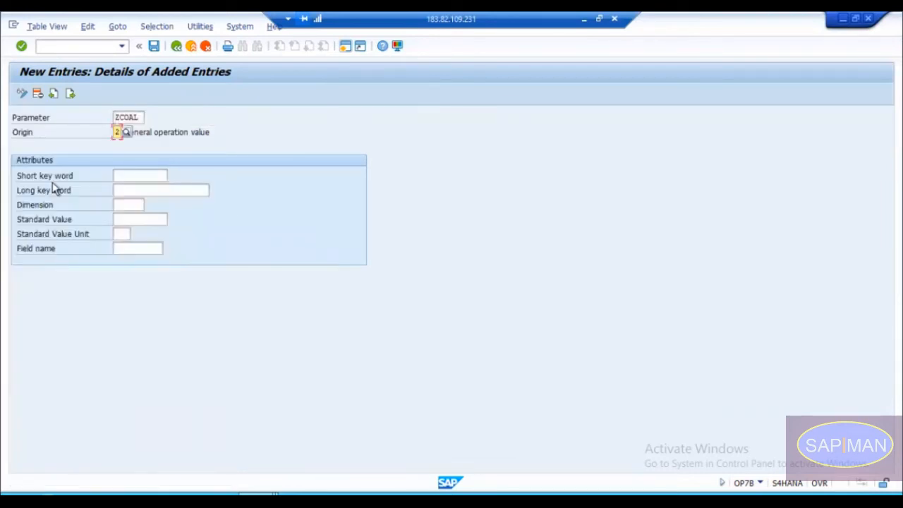
Step: Enter Coal as both the short key word and the long key word of parameter ZCOAL
left_click(127, 175)
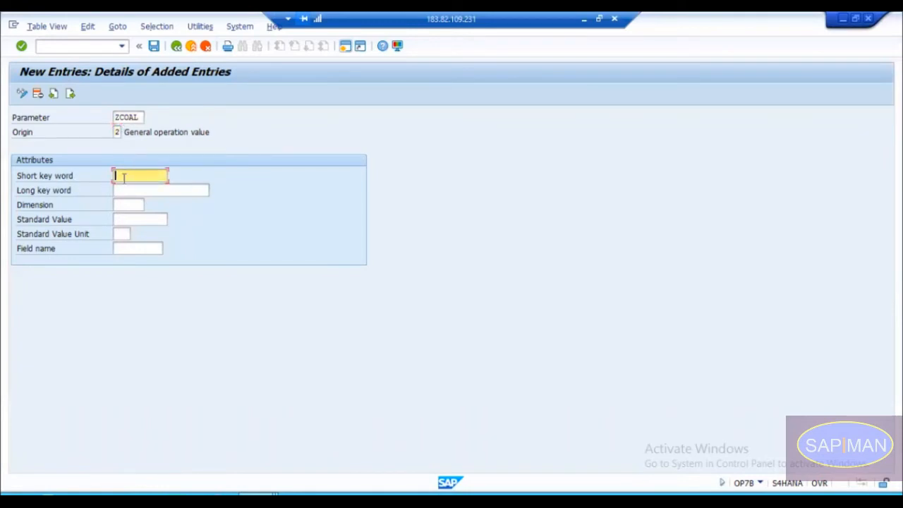
left_click(131, 186)
left_click(132, 175)
type("Coal")
key("Tab")
type("Coal")
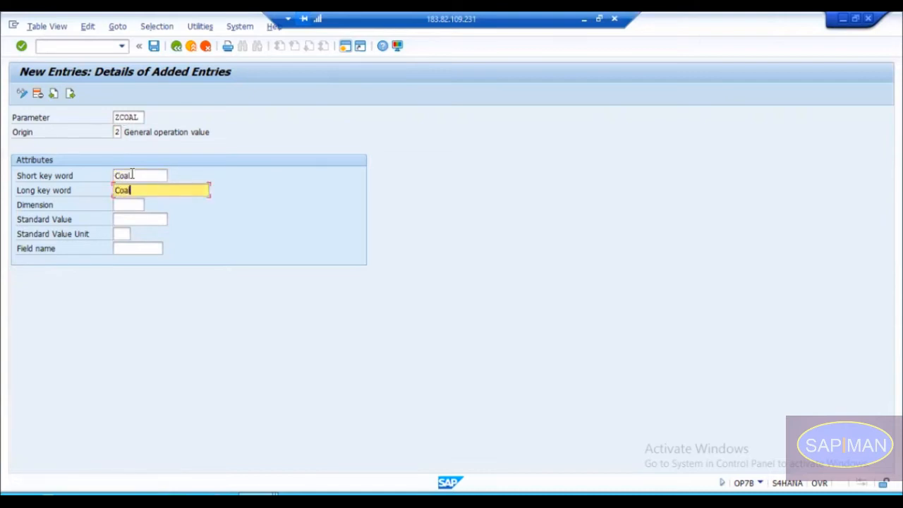
Step: Choose MASS as the dimension of parameter ZCOAL from the list of dimension keys
key("Tab")
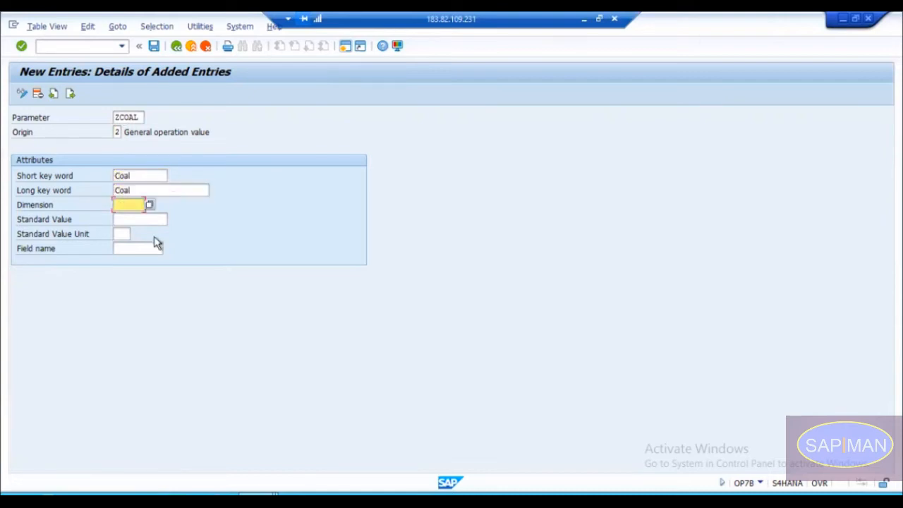
left_click(149, 204)
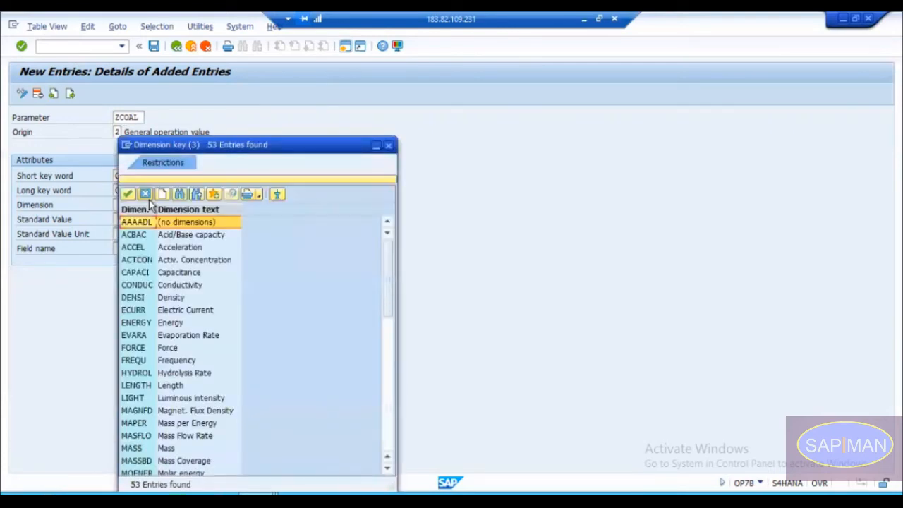
left_click(175, 297)
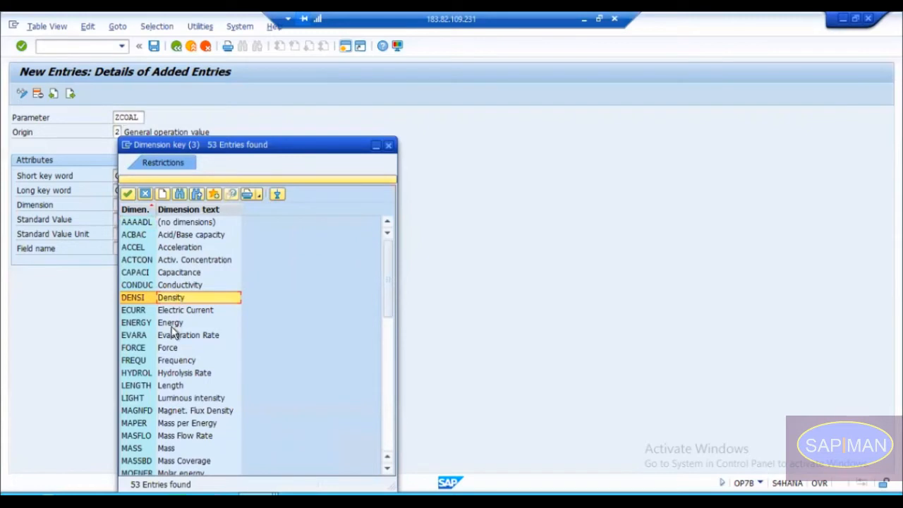
key("Down")
key("Down")
key("Down")
key("Down")
key("Down")
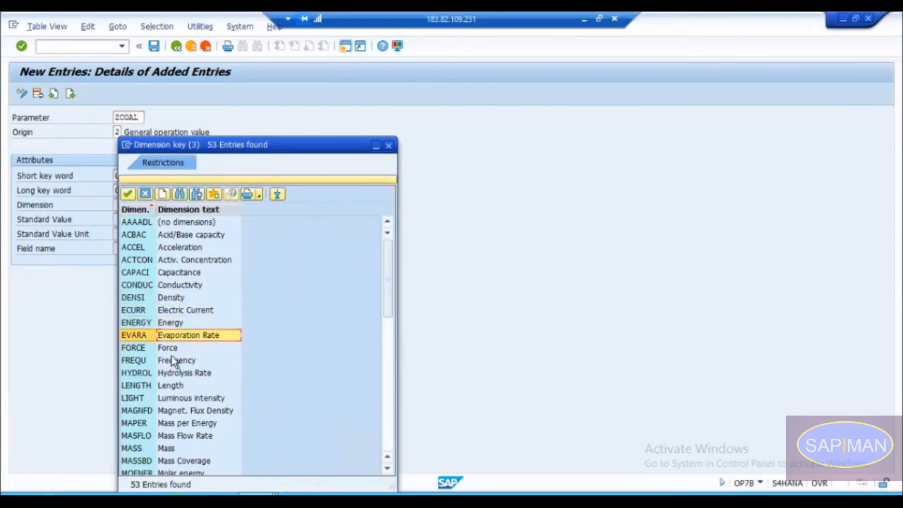
key("Down")
key("Down")
key("Down")
key("Down")
key("Down")
key("Down")
key("Down")
key("Down")
key("Down")
key("Down")
key("Down")
key("Up")
key("Up")
key("Up")
key("Up")
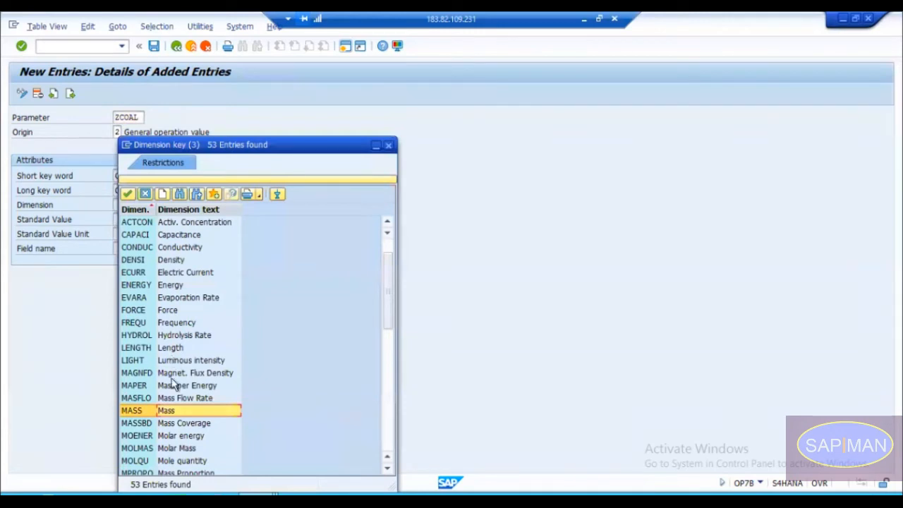
double_click(168, 414)
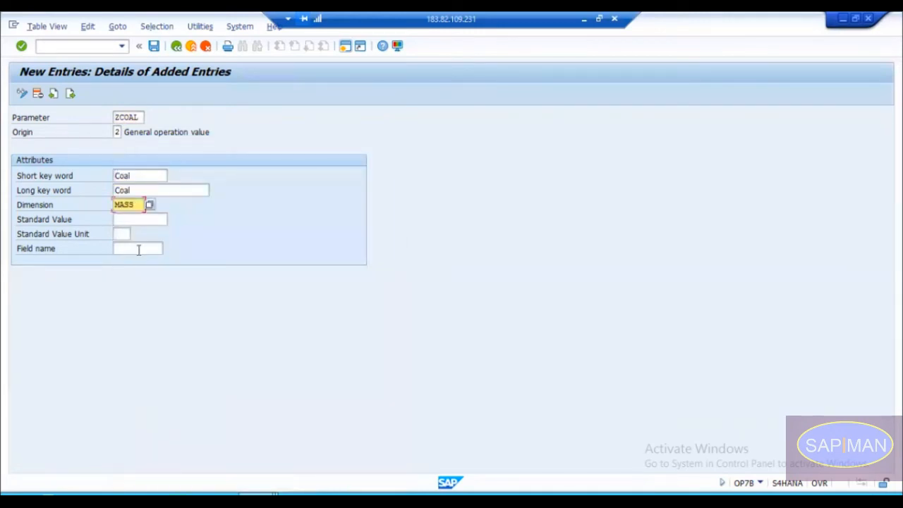
Step: Set the standard value unit of parameter ZCOAL to KG and confirm the entry
left_click(122, 234)
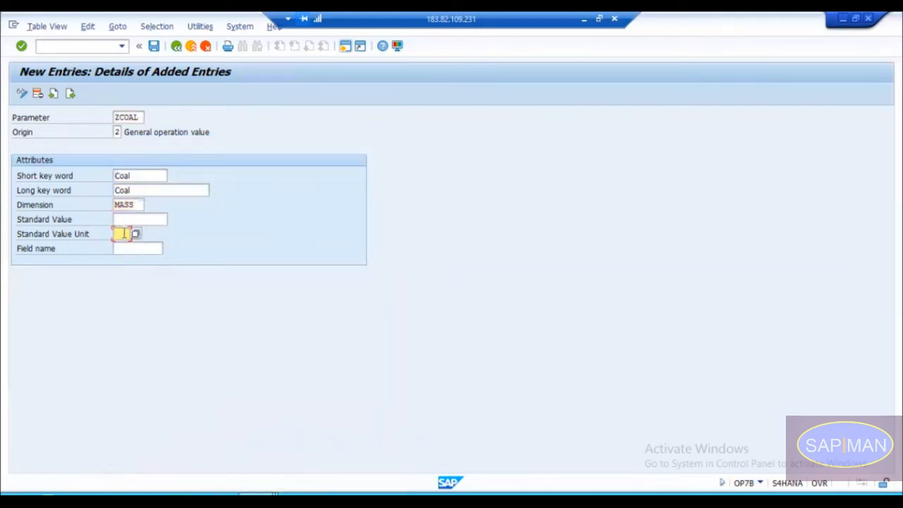
type("KG")
key("Return")
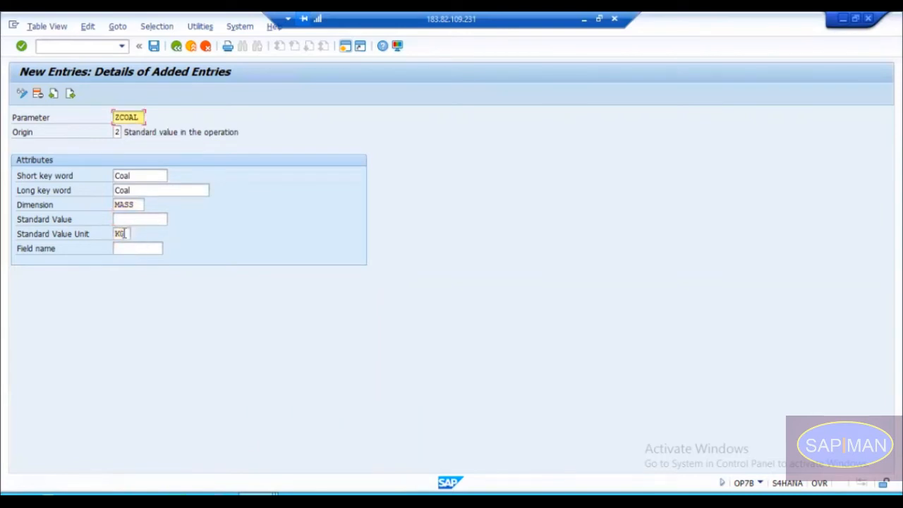
Step: Clear the dimension of parameter ZCOAL, try to confirm the entry with unit KG alone, and check the dimension and unit fields
left_click(137, 205)
key("BackSpace")
key("BackSpace")
key("BackSpace")
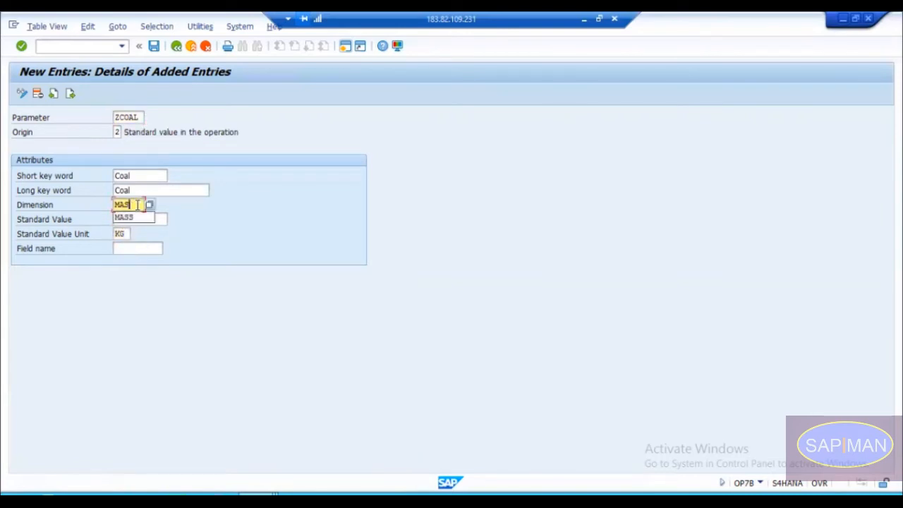
key("BackSpace")
key("Return")
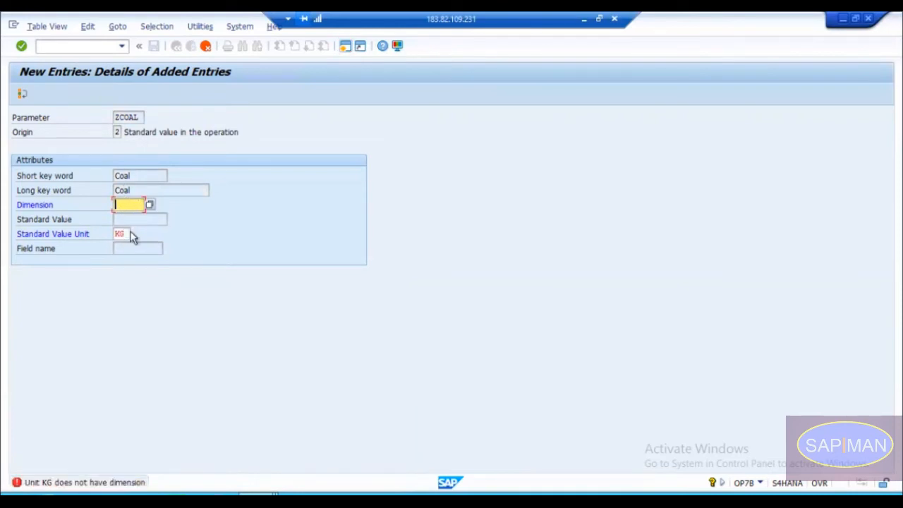
left_click(127, 232)
double_click(126, 234)
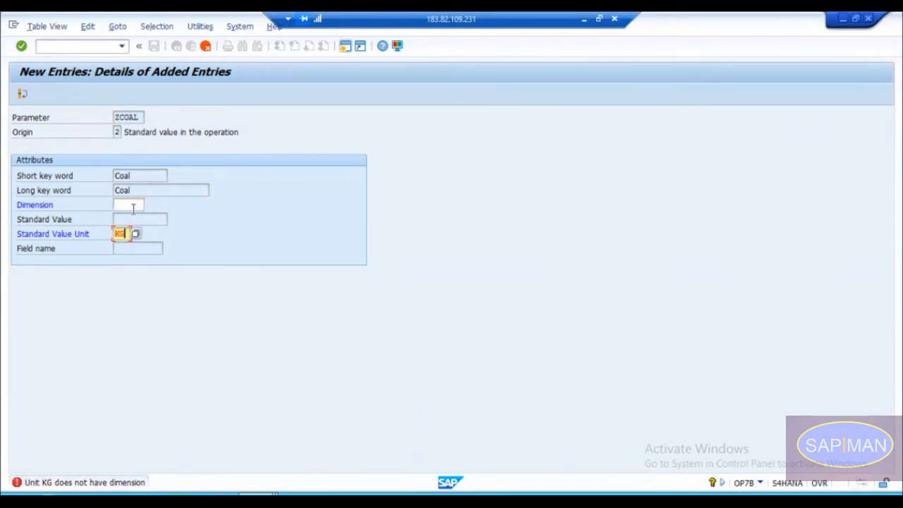
left_click(133, 206)
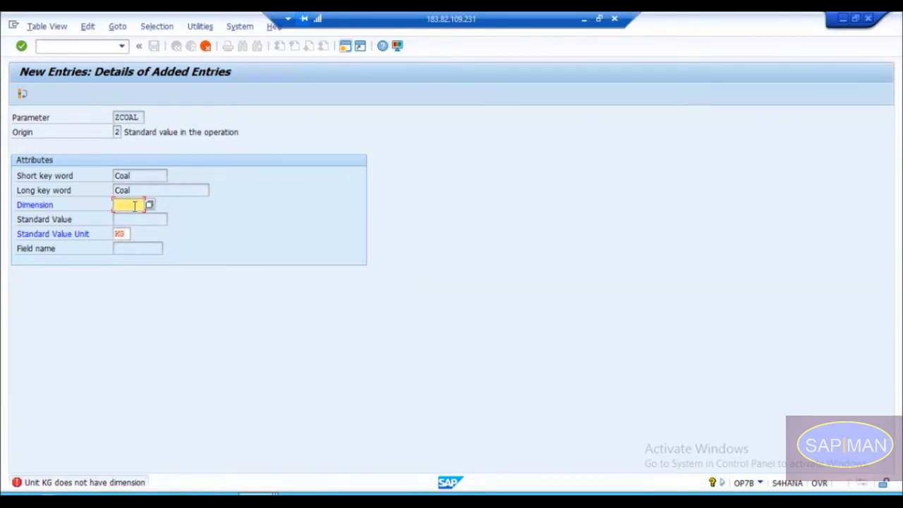
left_click(123, 234)
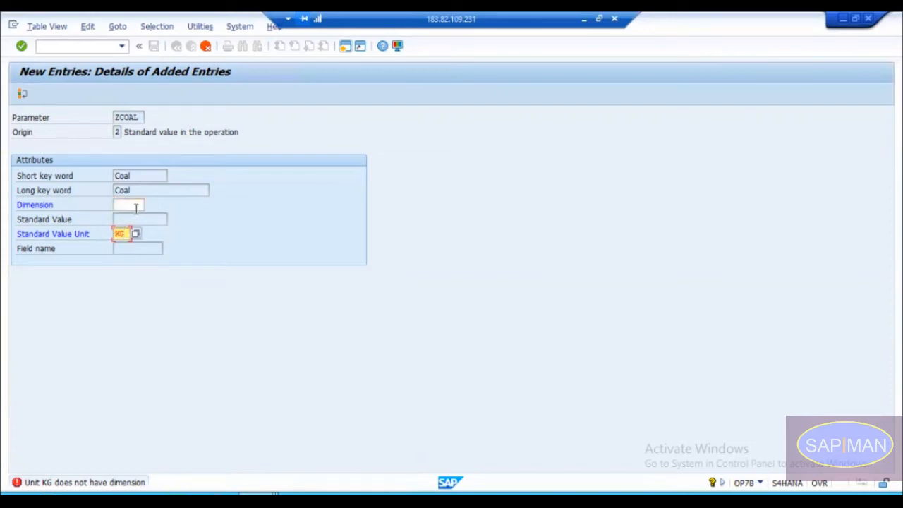
left_click(136, 206)
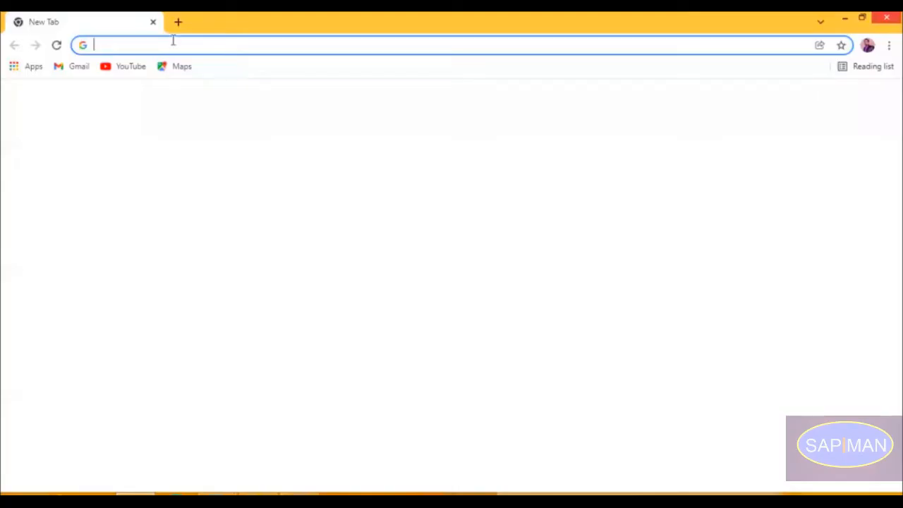
Step: Switch to the Chrome browser, search Google for "dimension for kg" and examine the quantity listed for kilogram
type("d")
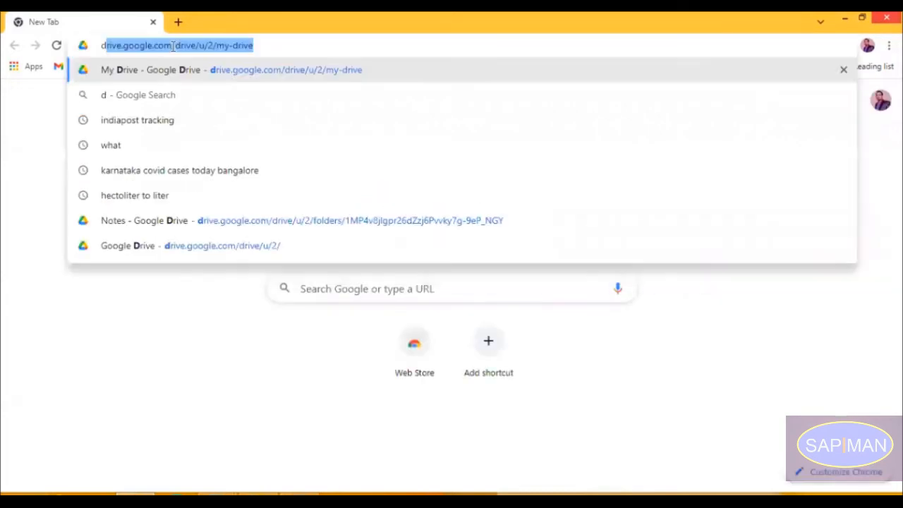
type("imensi")
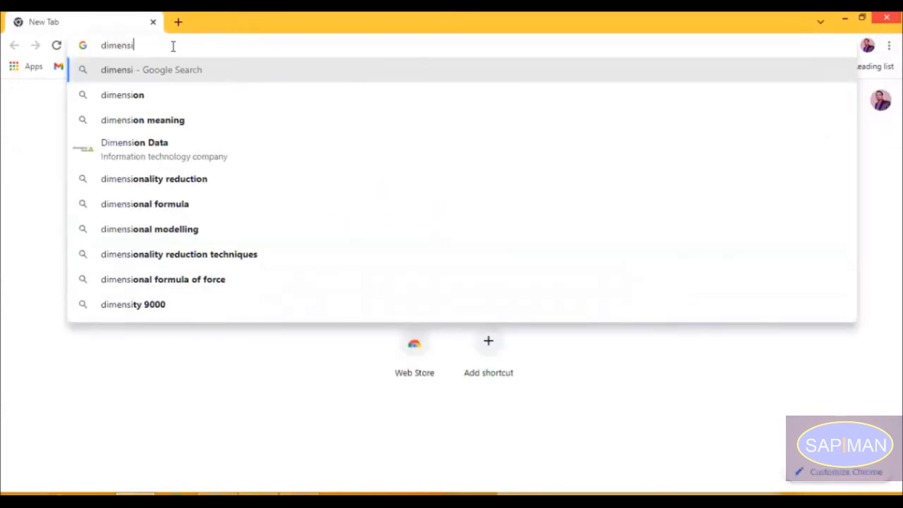
type("on for kg")
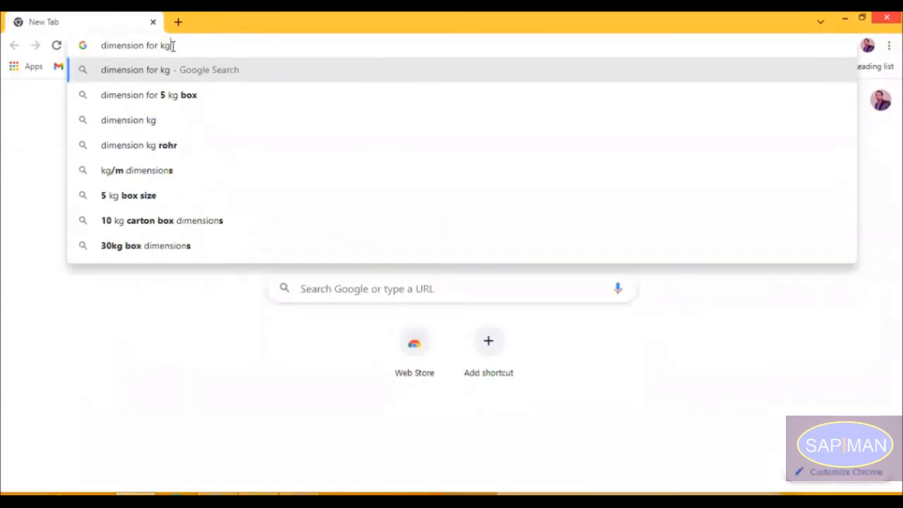
key("Return")
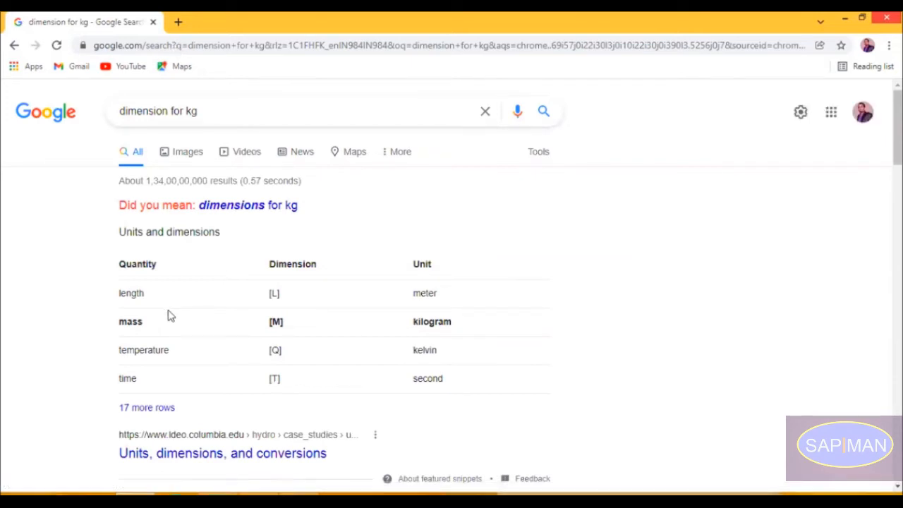
left_click_drag(145, 323, 120, 324)
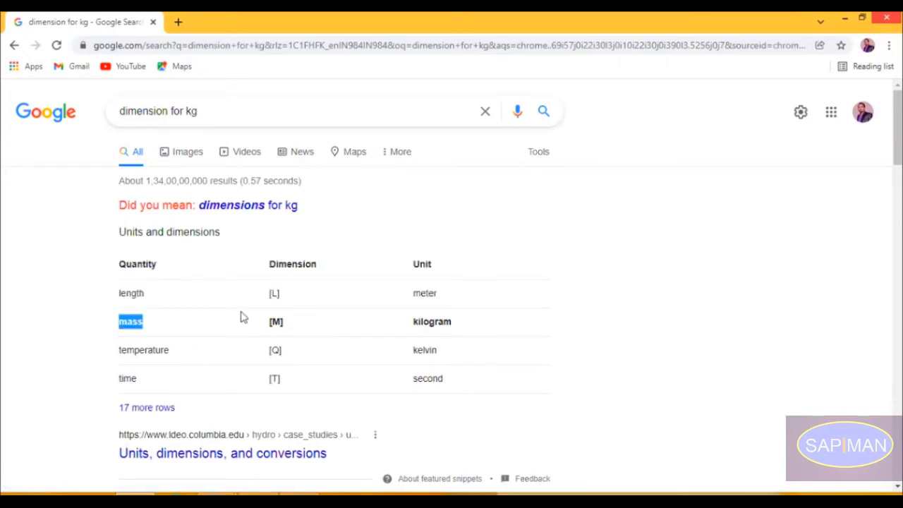
left_click(291, 326)
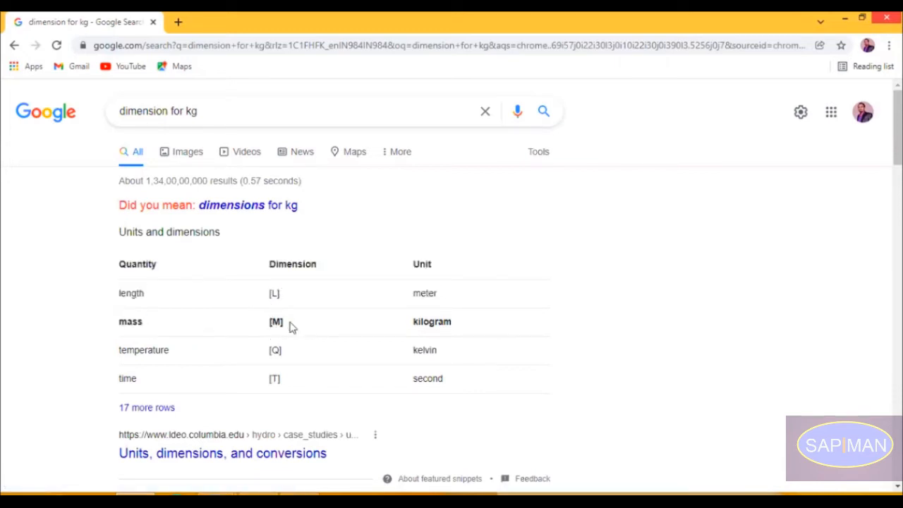
left_click_drag(144, 323, 121, 320)
Step: Change the Google search to "dimension for energy" to look up its dimension and unit
left_click(217, 119)
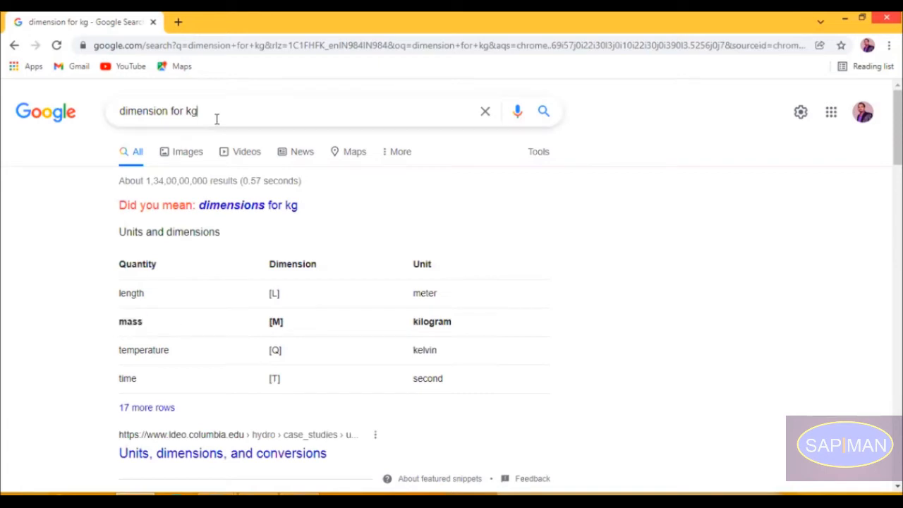
key("BackSpace")
key("BackSpace")
type("en")
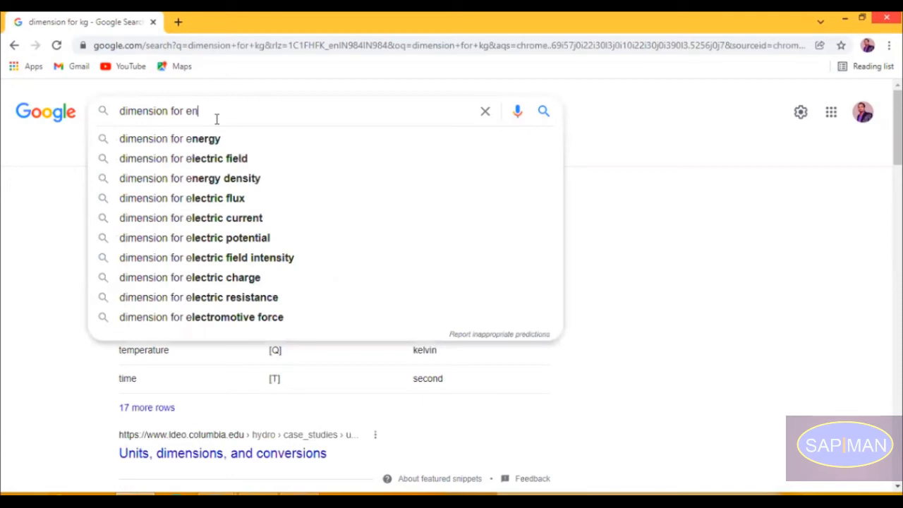
key("Down")
key("Return")
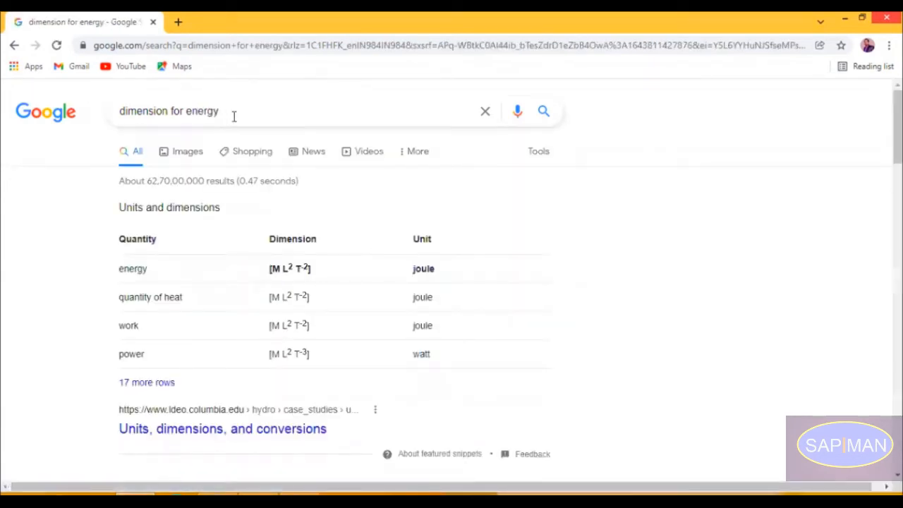
Step: Search Google for "dimension for kwh" and examine the unit category given for kilowatt-hour
left_click(234, 117)
key("BackSpace")
key("BackSpace")
key("BackSpace")
key("BackSpace")
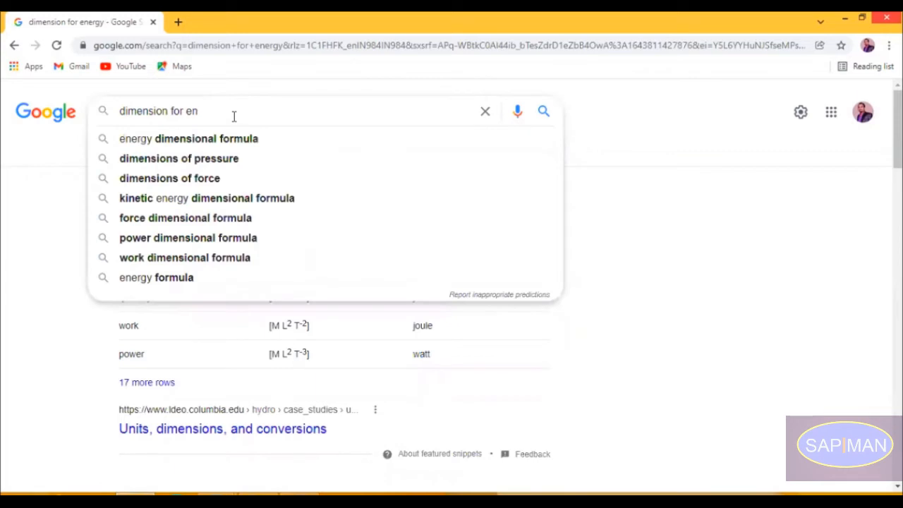
key("BackSpace")
key("BackSpace")
type("kw")
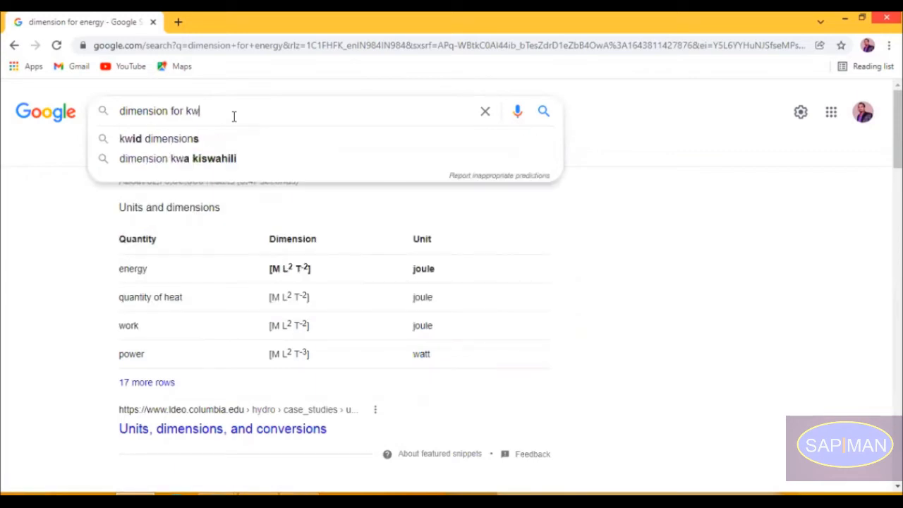
type("h")
key("Return")
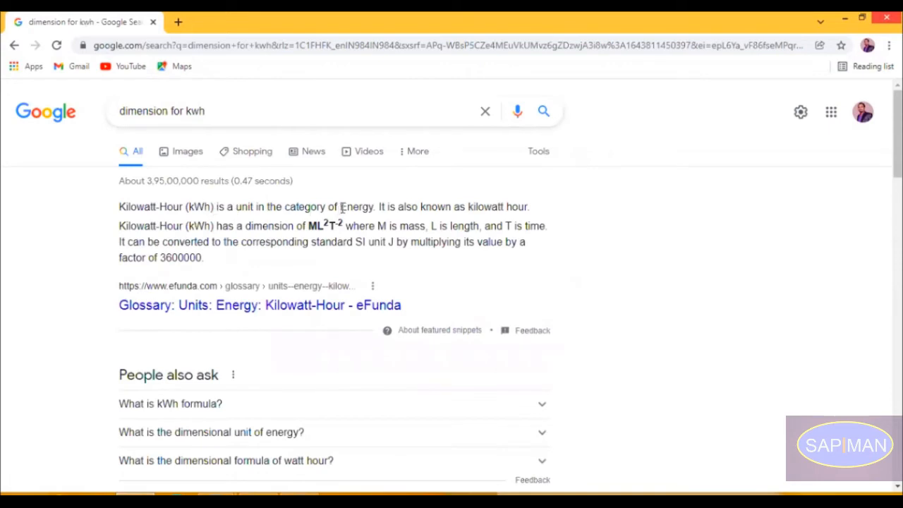
double_click(373, 207)
Step: Switch back to the SAP parameter entry and set the dimension of ZCOAL to MASS with standard value unit KG
left_click(55, 121)
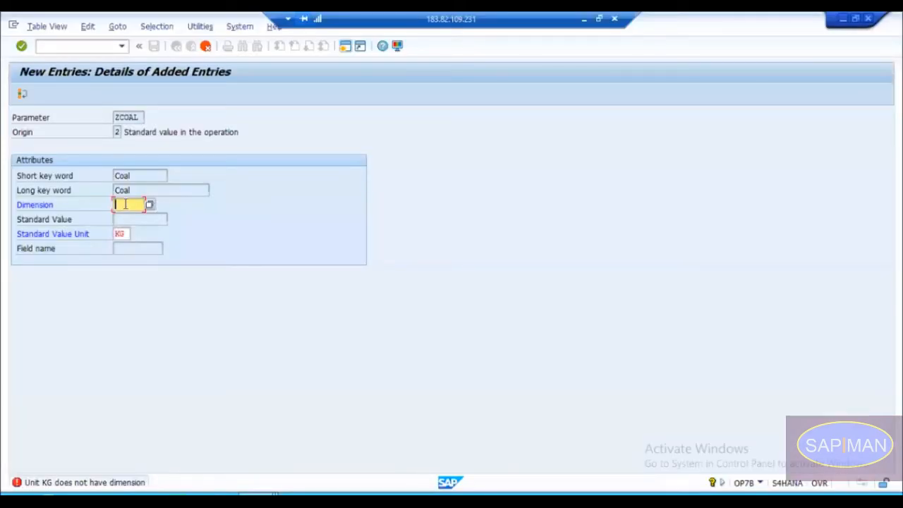
left_click(136, 175)
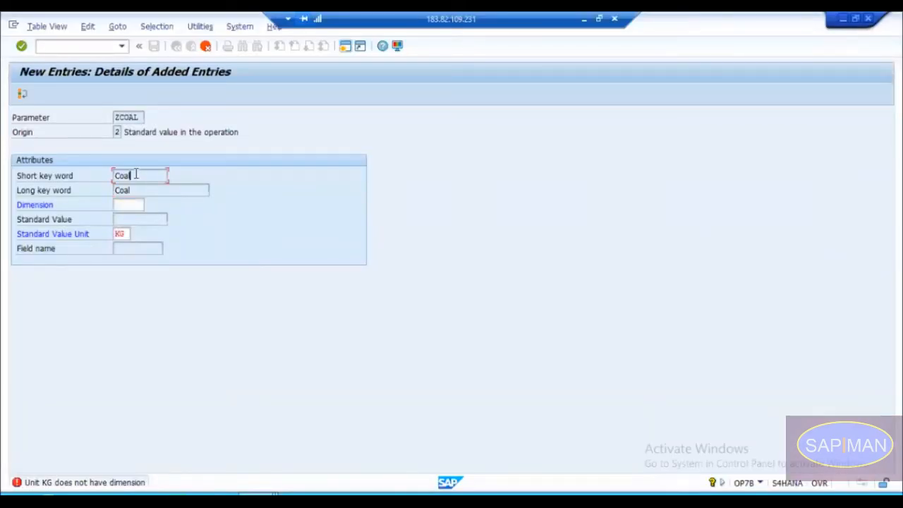
left_click(128, 234)
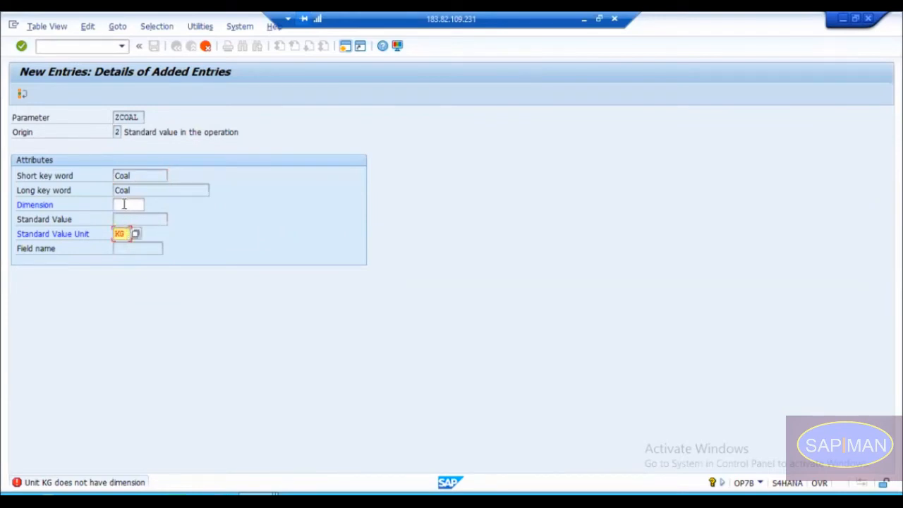
left_click(126, 204)
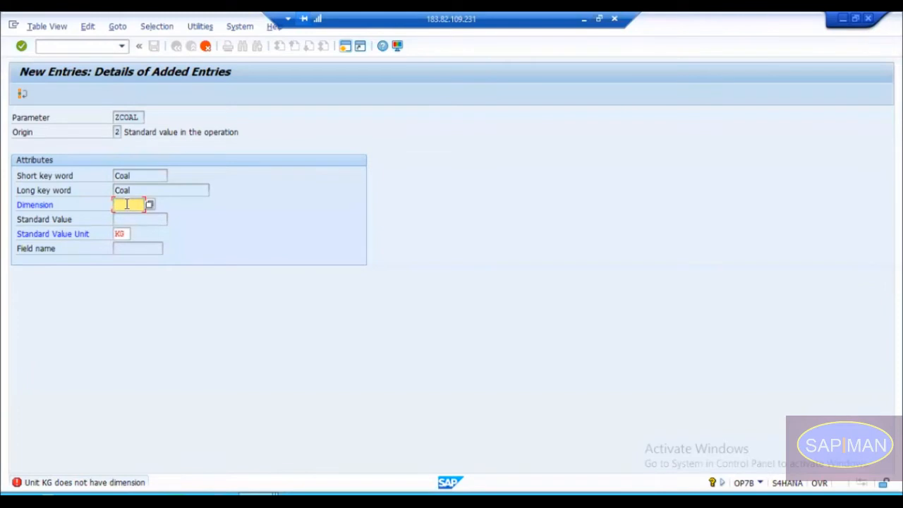
type("MASS")
key("Return")
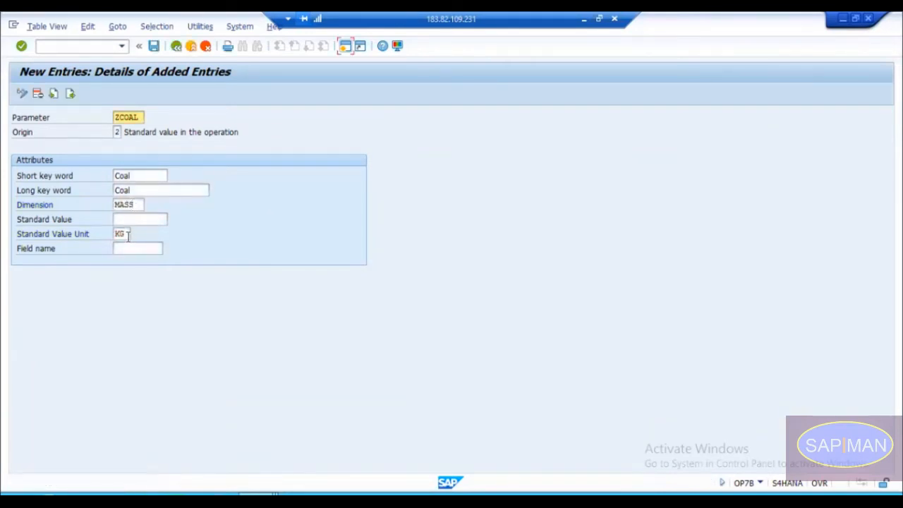
Step: Save parameter ZCOAL under the "PP : Workcentre - Standard Value Key" customizing request and return to the IMG structure
left_click(121, 236)
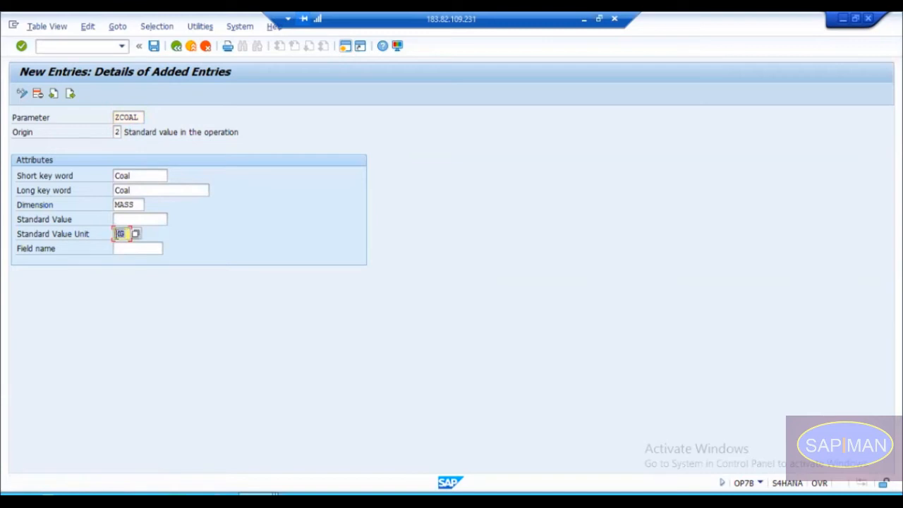
left_click(116, 233)
left_click(155, 48)
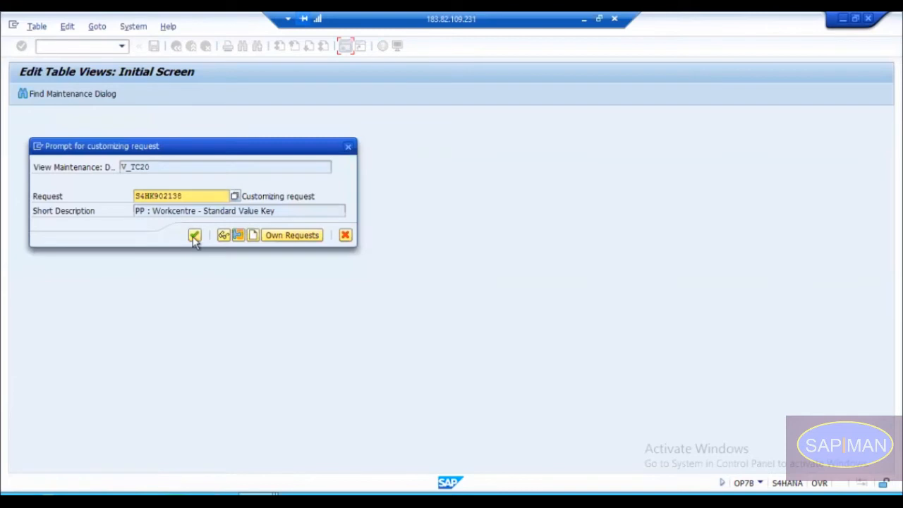
left_click(195, 239)
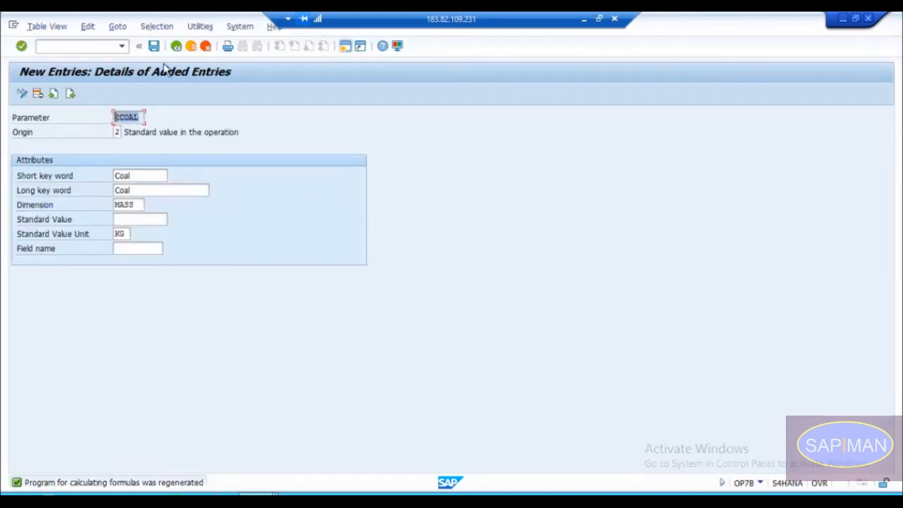
left_click(177, 47)
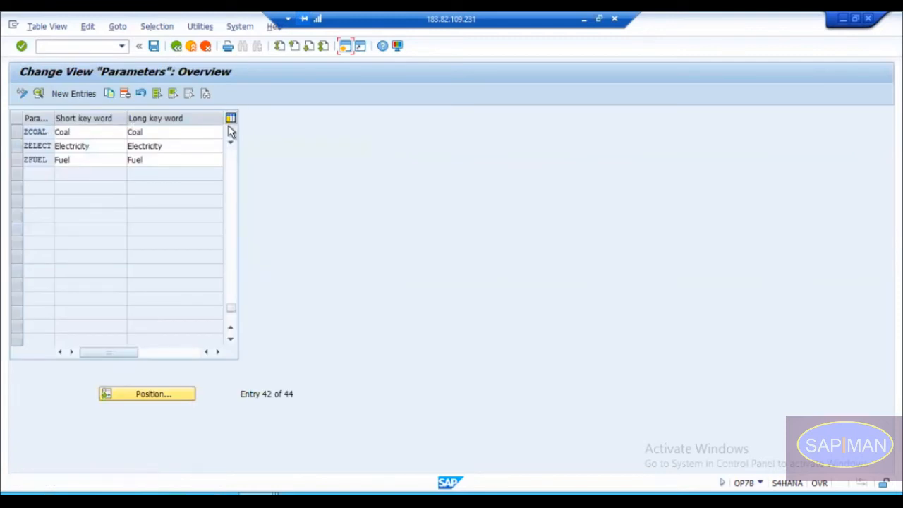
scroll(175, 176, "up", 1)
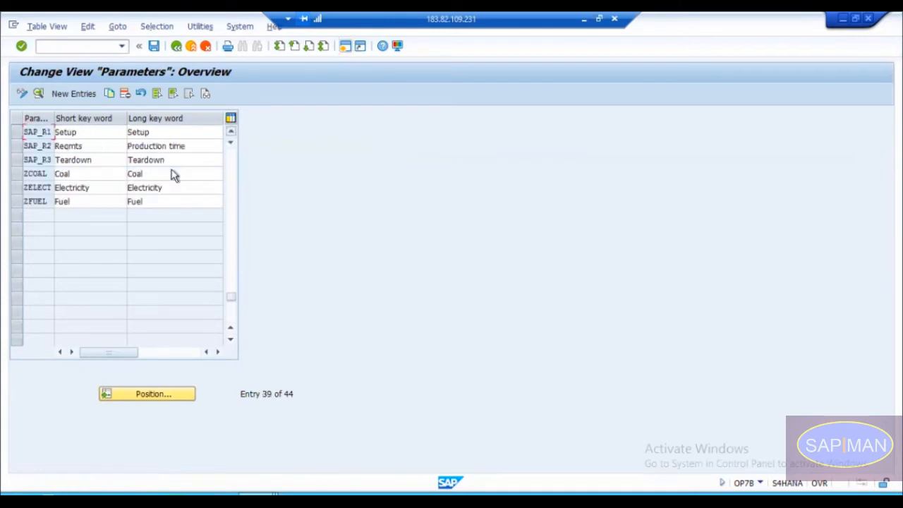
left_click(176, 46)
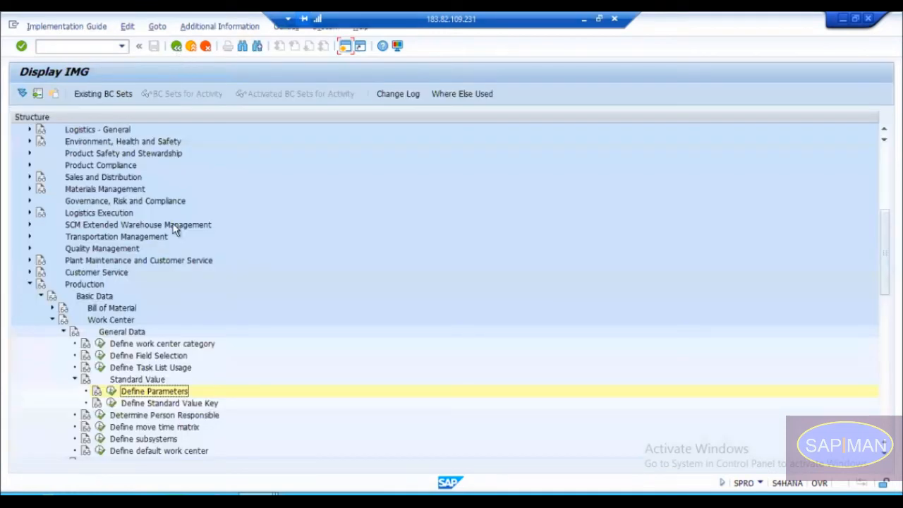
Step: Open the Define Standard Value Key activity and examine the parameters assigned to key Z001
left_click(158, 405)
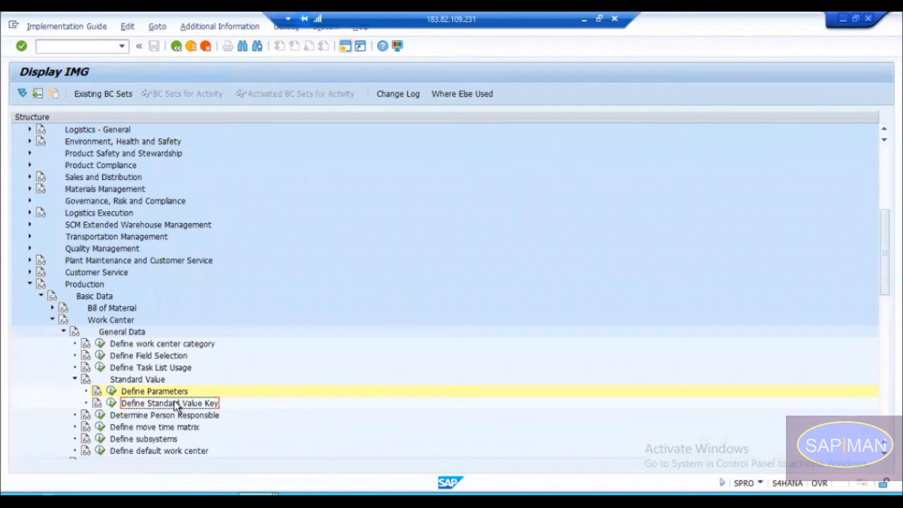
double_click(177, 403)
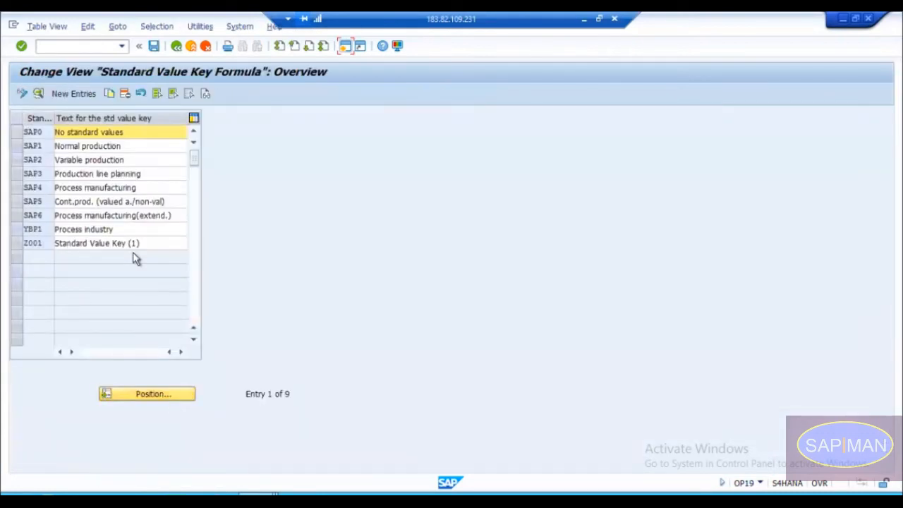
left_click(28, 243)
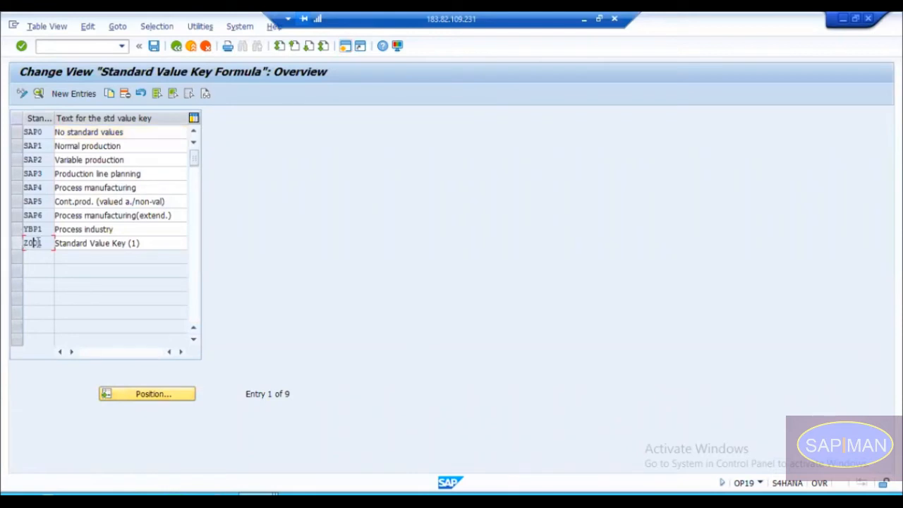
double_click(31, 243)
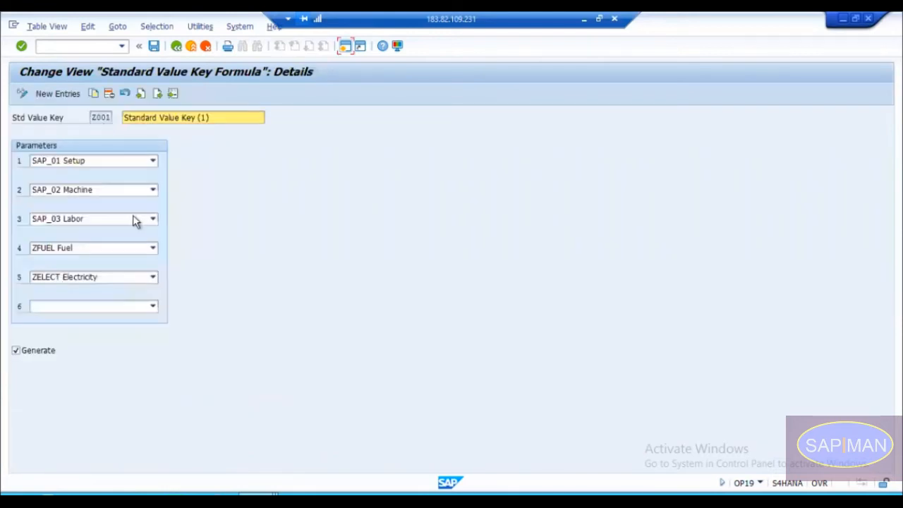
left_click(175, 46)
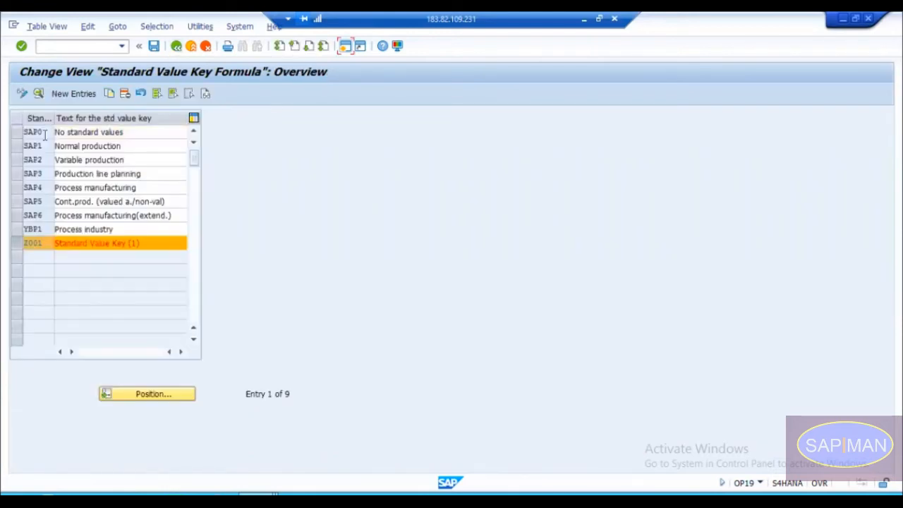
Step: Add a new standard value key Z002 with the text "Standard Value Key (2)"
left_click(82, 95)
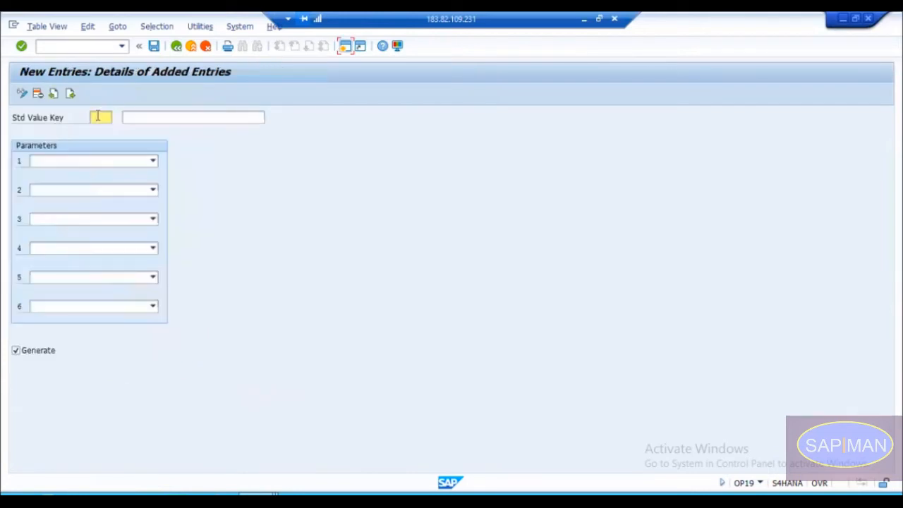
left_click(98, 117)
type("Z")
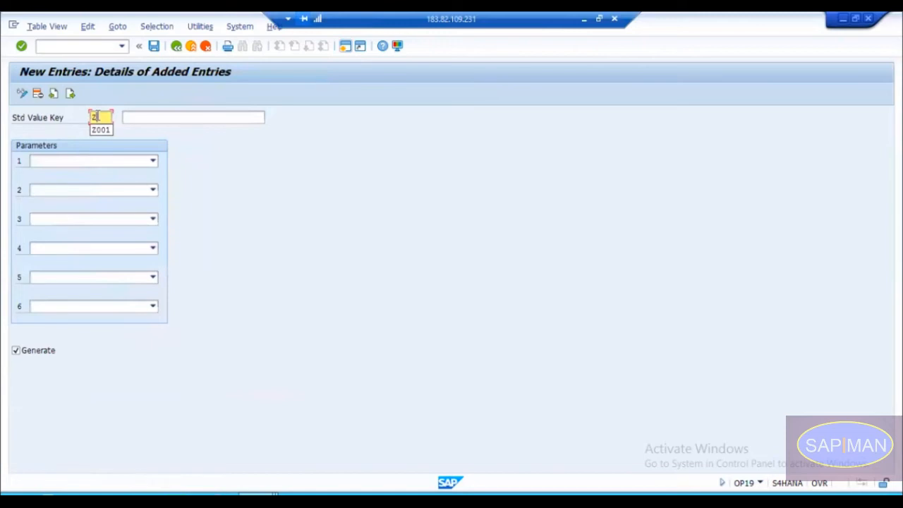
type("002")
key("Tab")
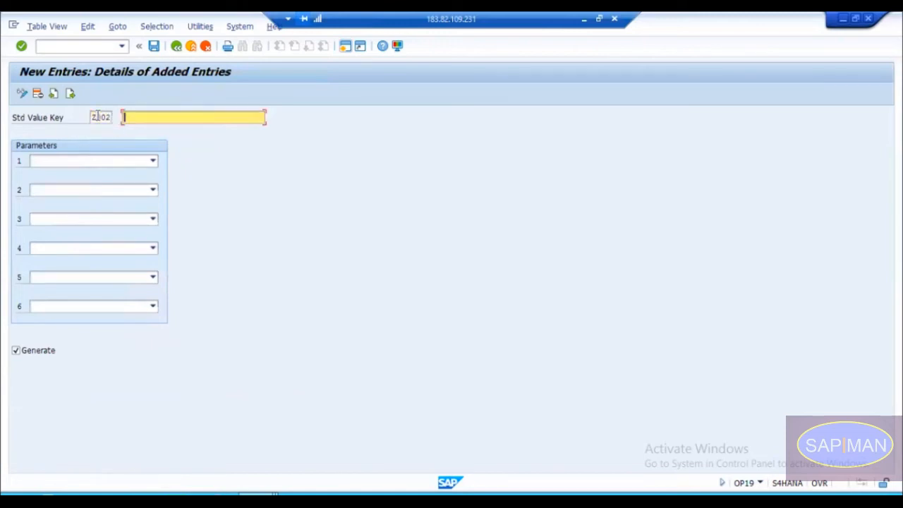
type("S")
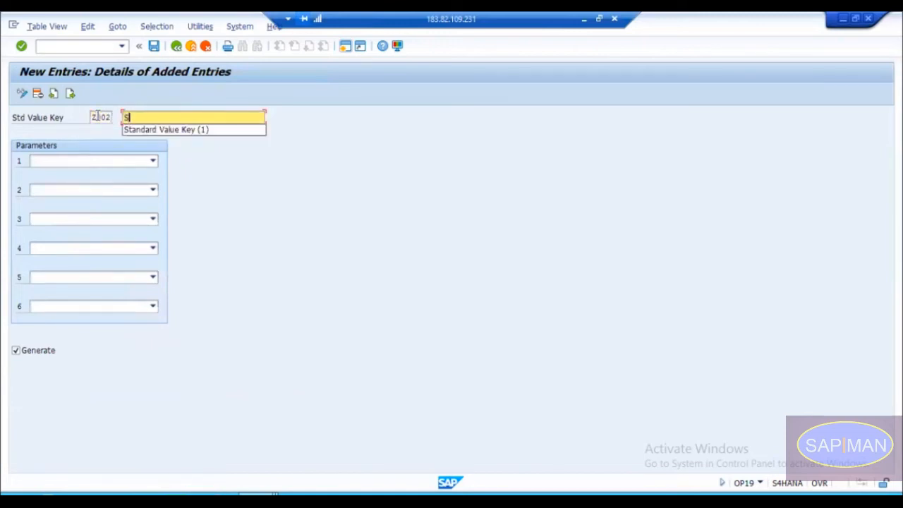
type("tandard Value Key (")
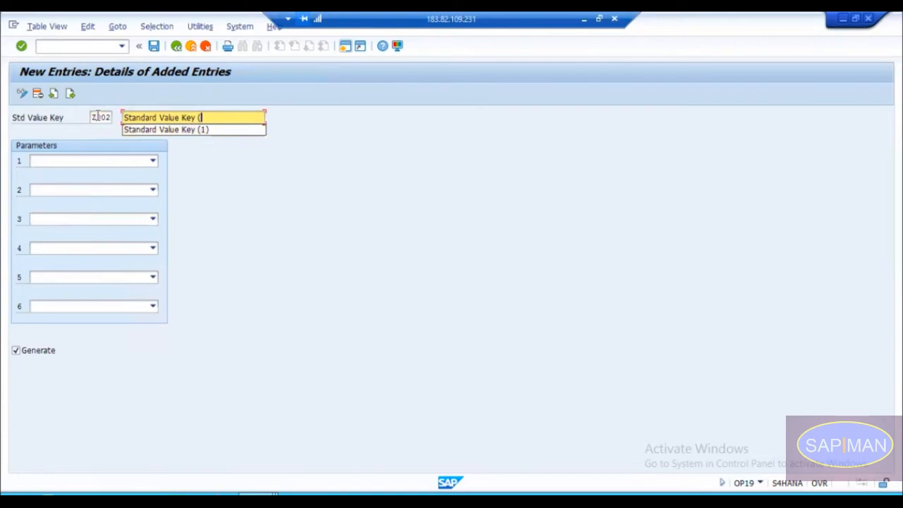
type("2)")
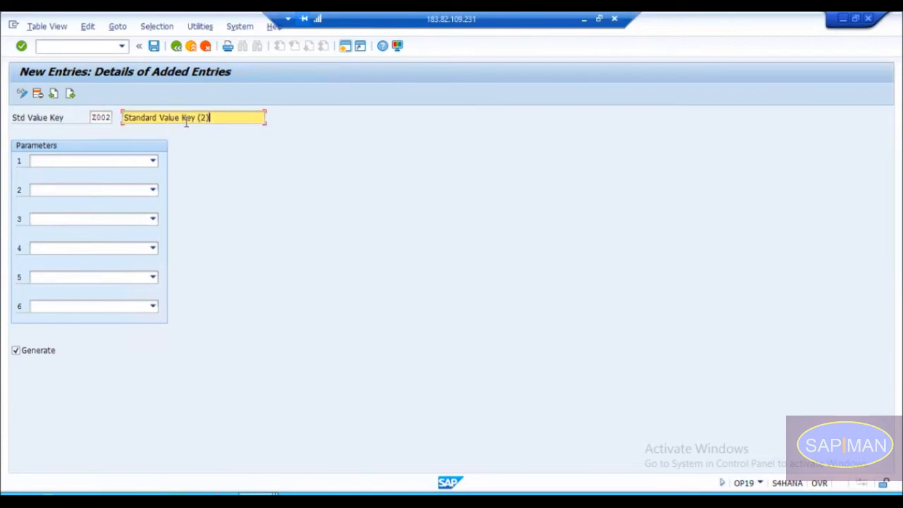
Step: Assign ZCOAL Coal as parameter 1 and SAP_03 Labor as parameter 2 of standard value key Z002
left_click(129, 161)
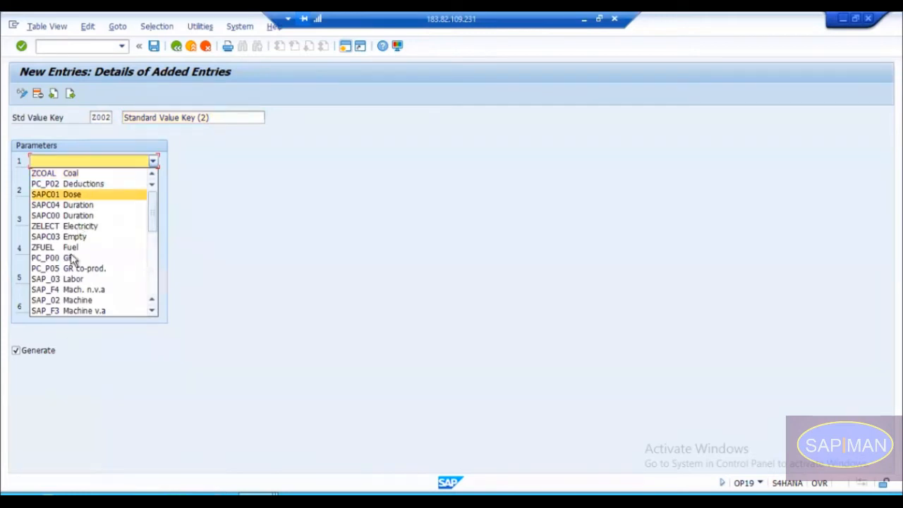
left_click(71, 173)
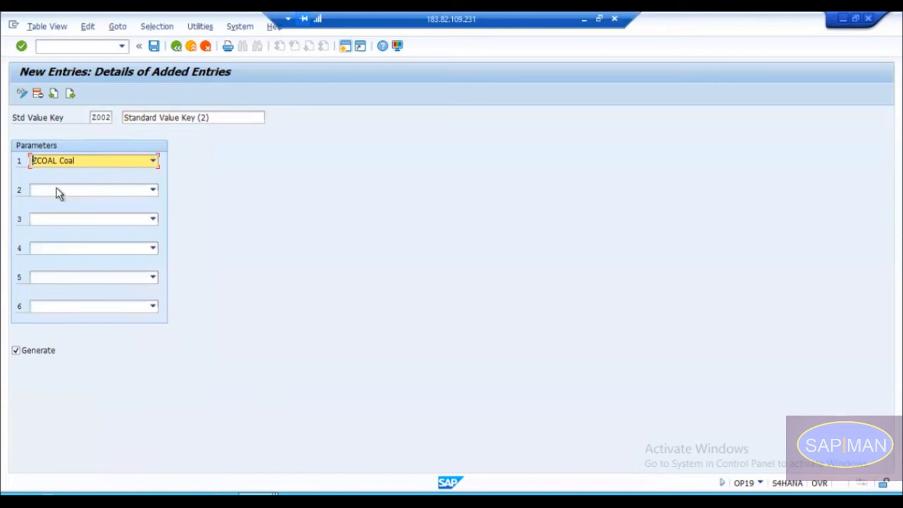
left_click(57, 189)
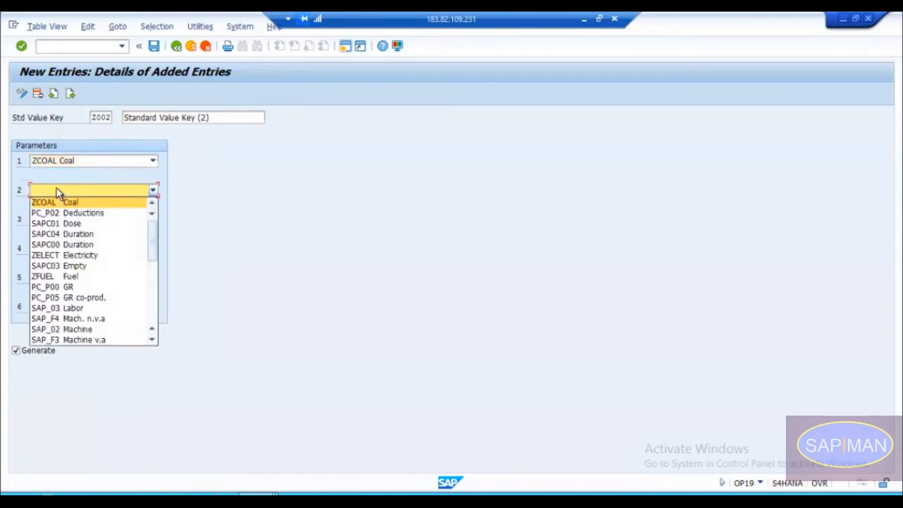
key("Down")
key("Down")
key("Down")
key("Down")
key("Down")
key("Down")
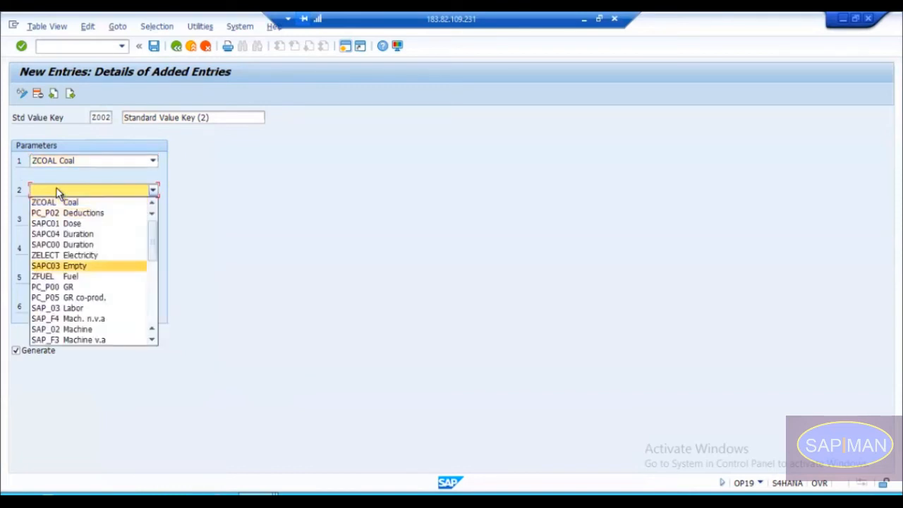
key("Down")
key("Down")
key("Down")
key("Down")
key("Down")
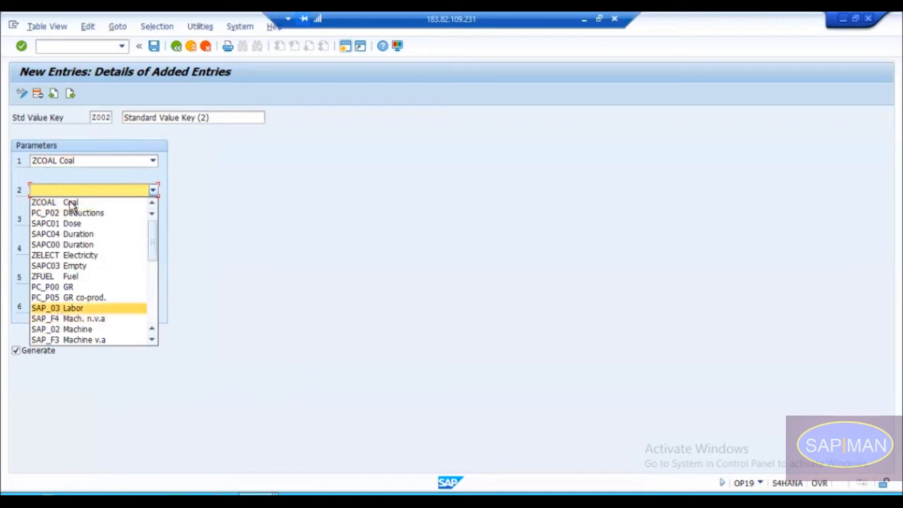
key("Return")
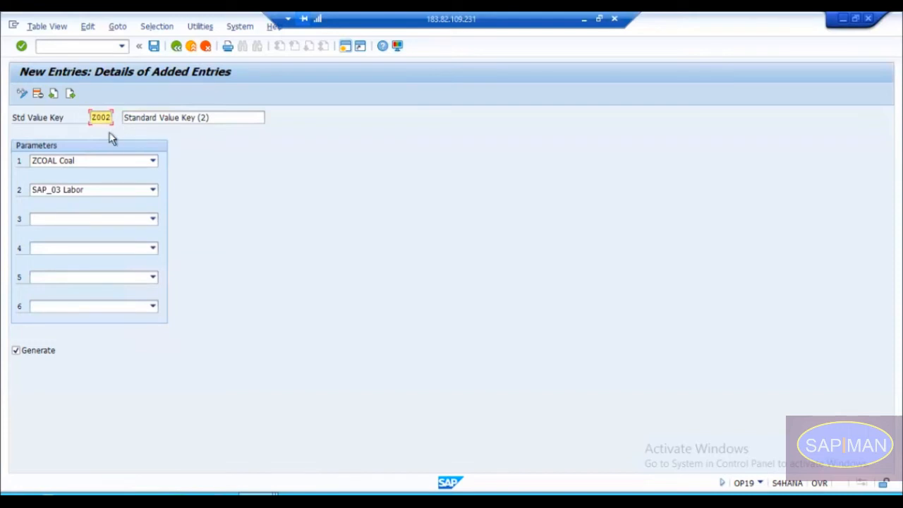
Step: Save standard value key Z002 under the "PP : Workcentre - Standard Value Key" customizing request and return to the key overview
left_click_drag(92, 118, 112, 118)
left_click(154, 46)
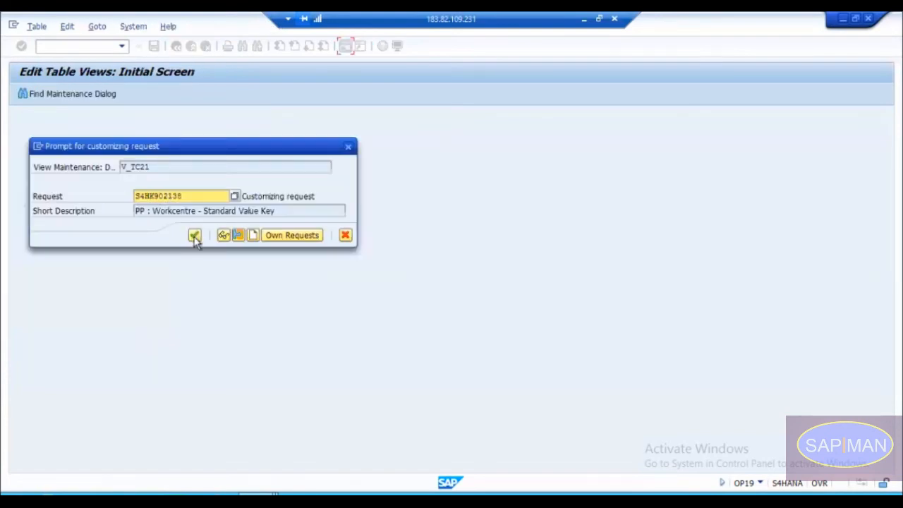
left_click(195, 235)
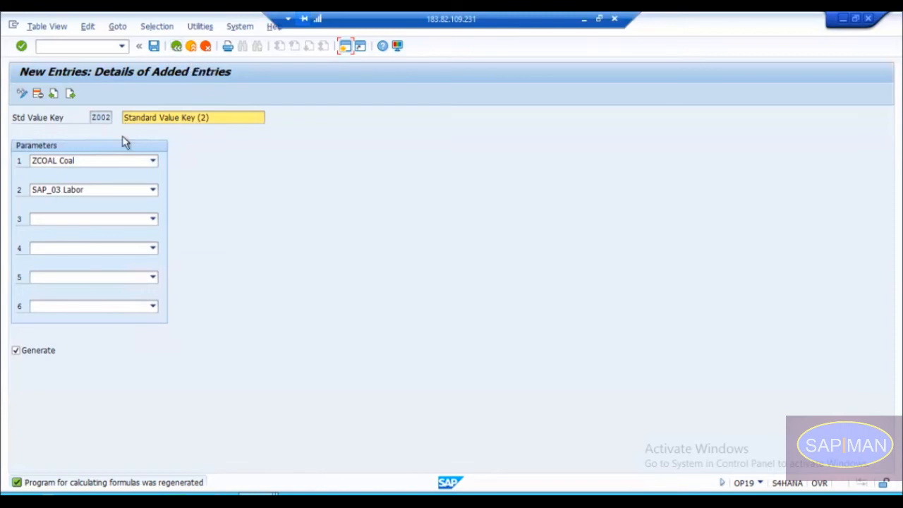
left_click(178, 46)
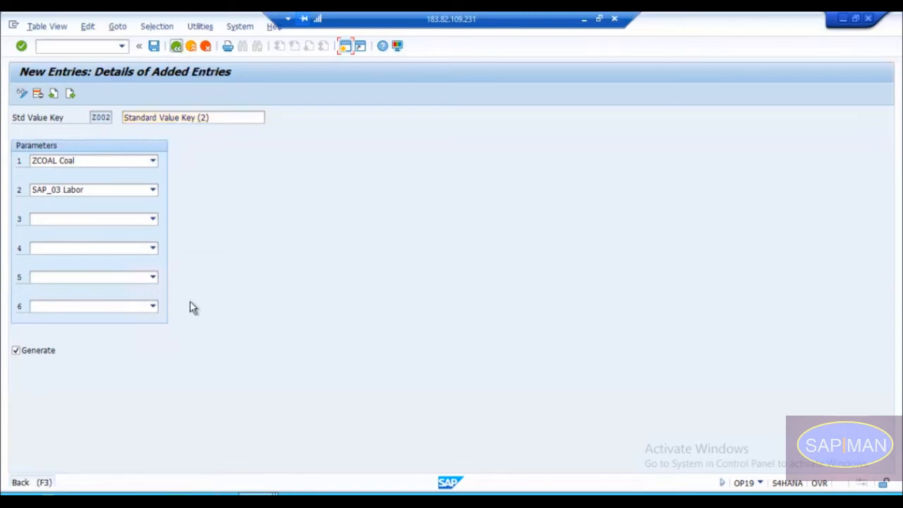
Step: Switch to the Create Work Center session for CNC-100M and choose Z002 as its standard value key
left_click(274, 487)
left_click(286, 438)
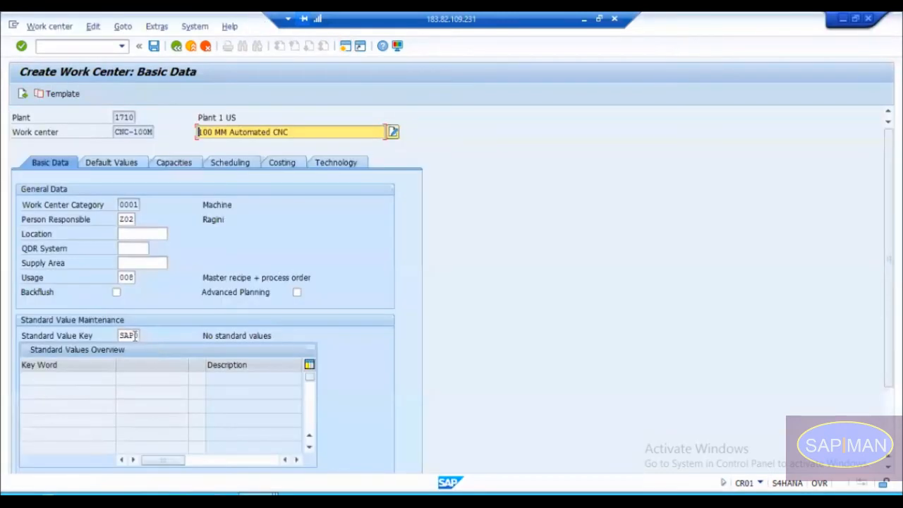
left_click(144, 335)
left_click(145, 335)
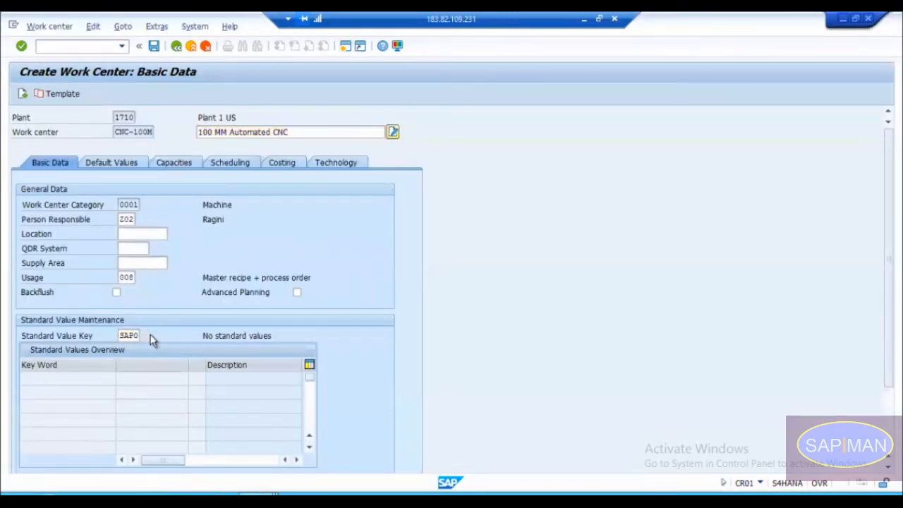
left_click(136, 335)
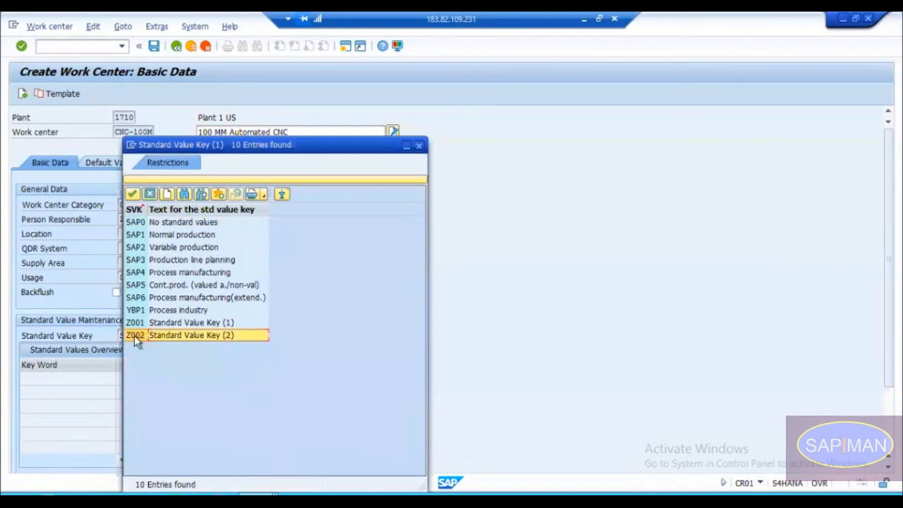
double_click(144, 335)
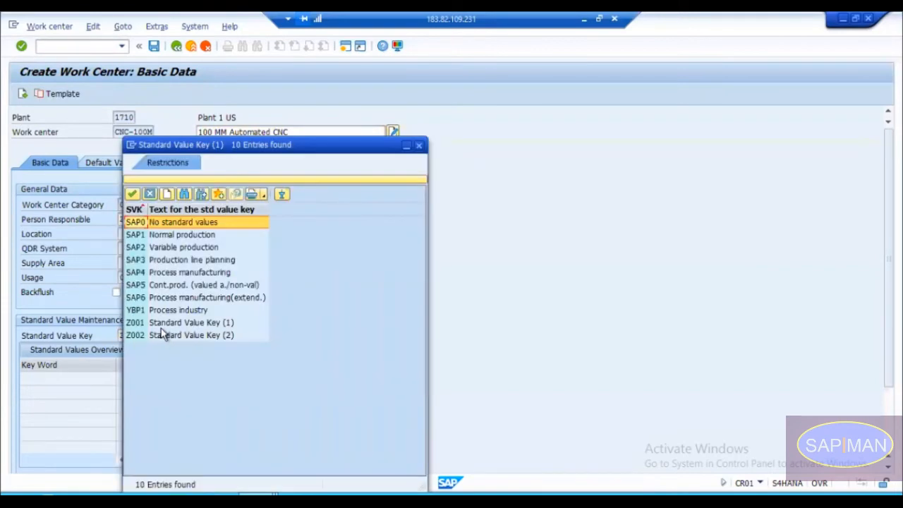
Step: Set the standard value key of work center CNC-100M to Z002 and check its key words
double_click(161, 328)
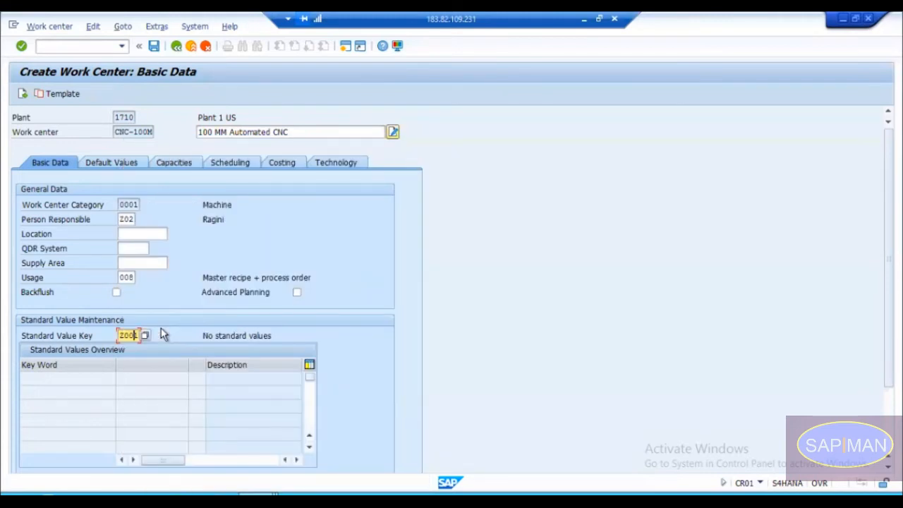
key("BackSpace")
type("2")
key("Return")
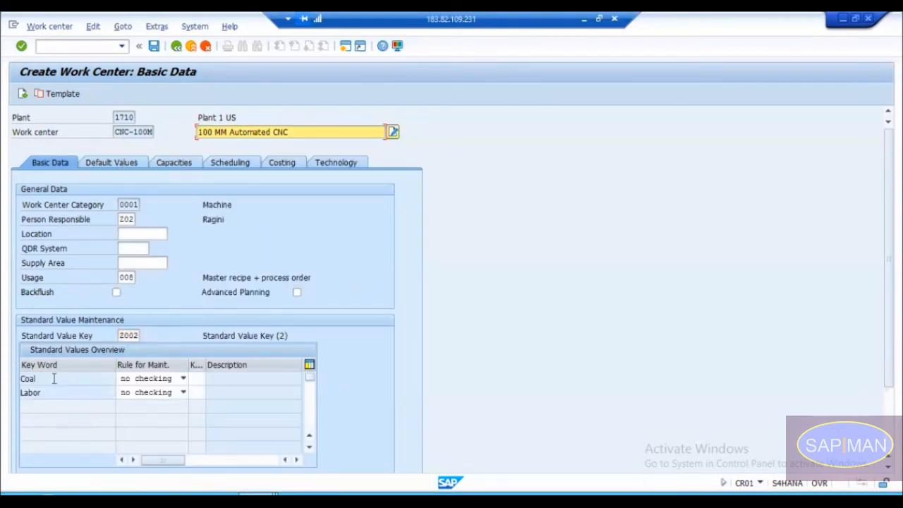
left_click(55, 379)
left_click(51, 397)
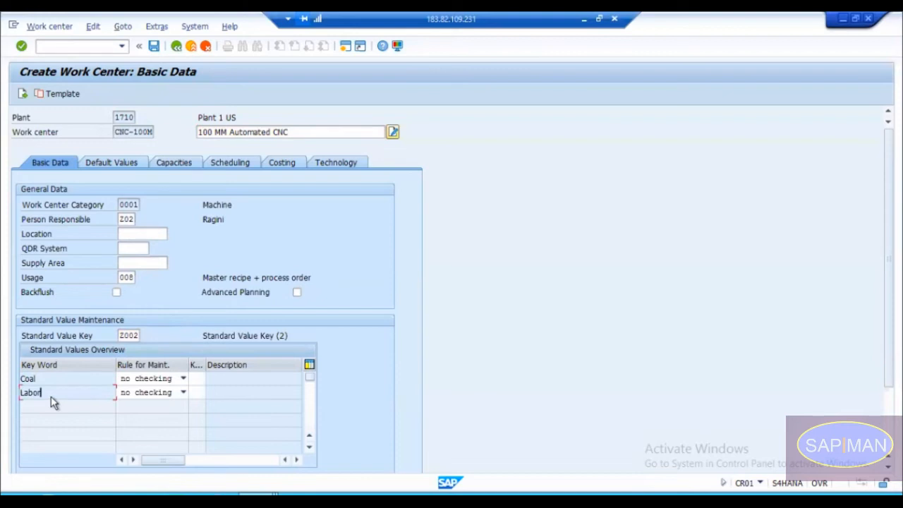
key("Return")
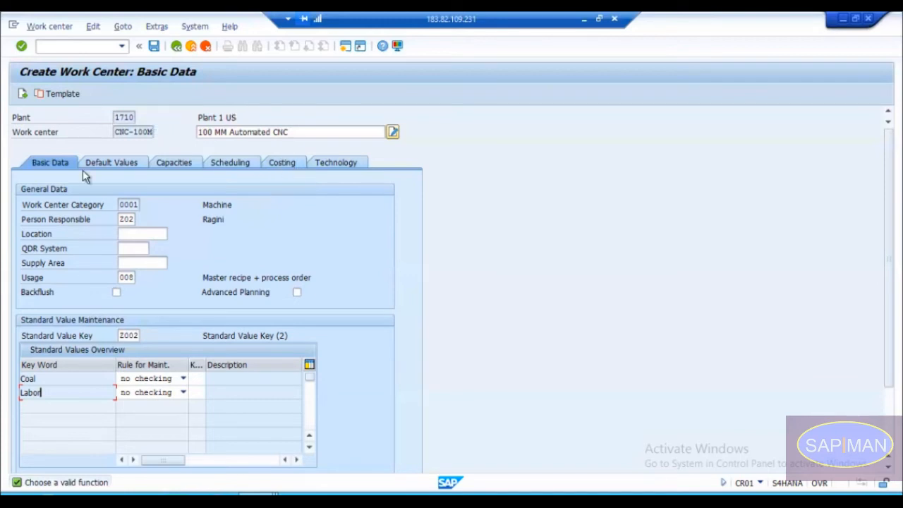
Step: Save the new work center CNC-100M in plant 1710
left_click_drag(117, 131, 158, 132)
left_click(59, 205)
left_click(154, 46)
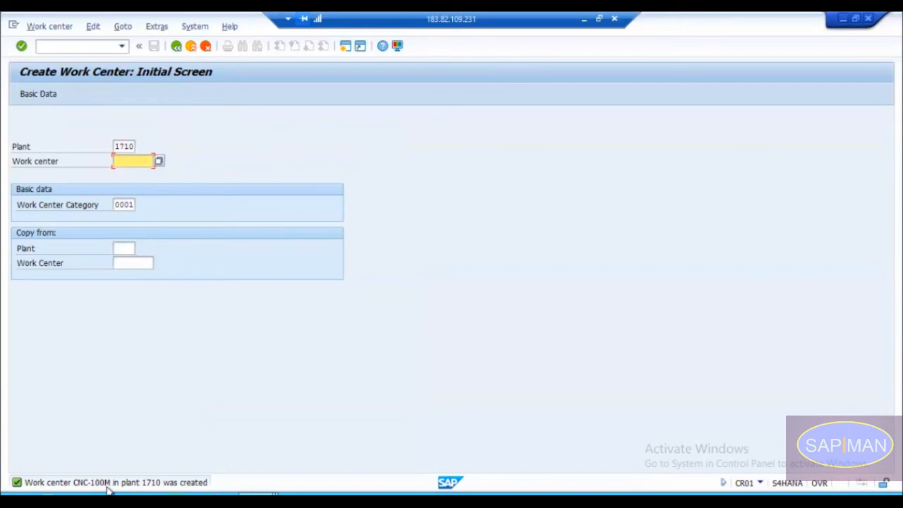
Step: Open a new session and start transaction CA02 to change a routing
left_click(258, 494)
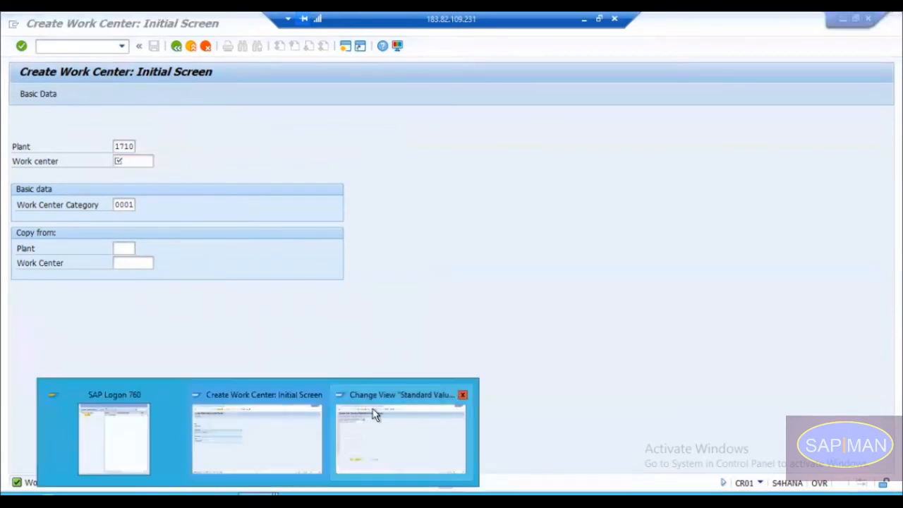
left_click(285, 431)
left_click(345, 46)
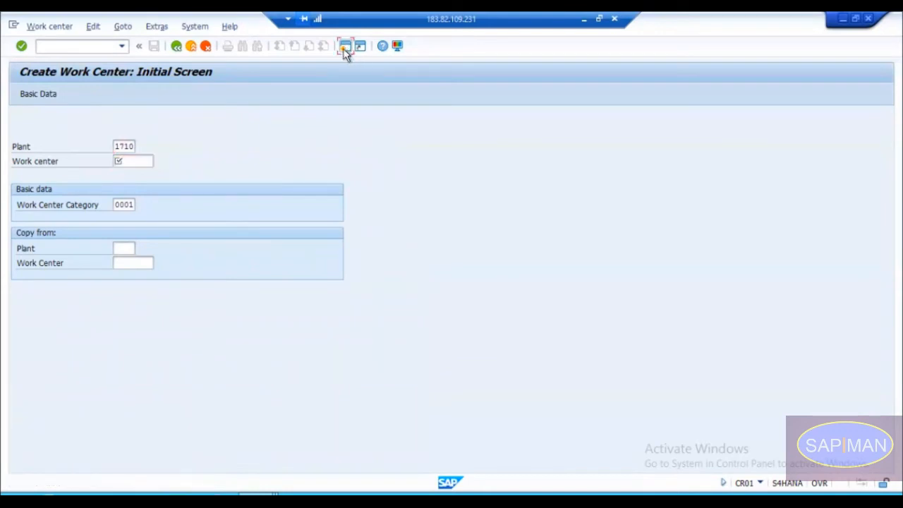
type("c")
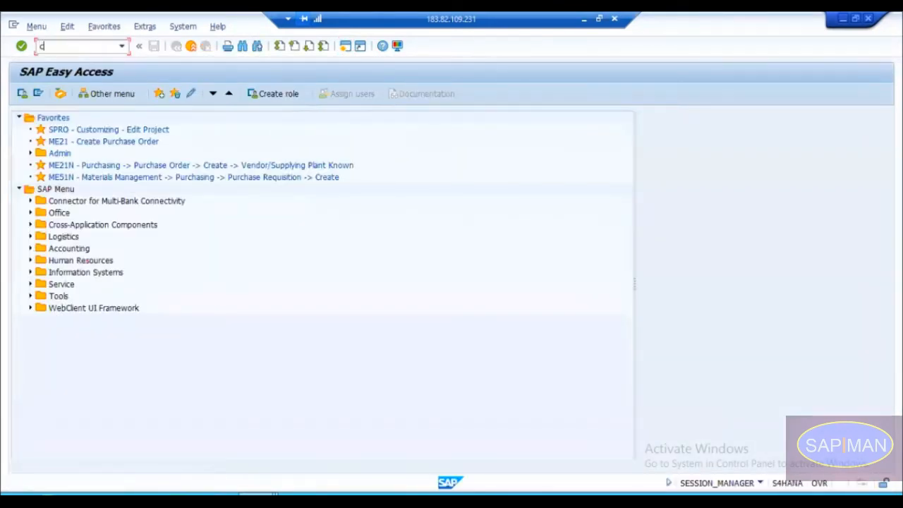
type("a02")
key("Return")
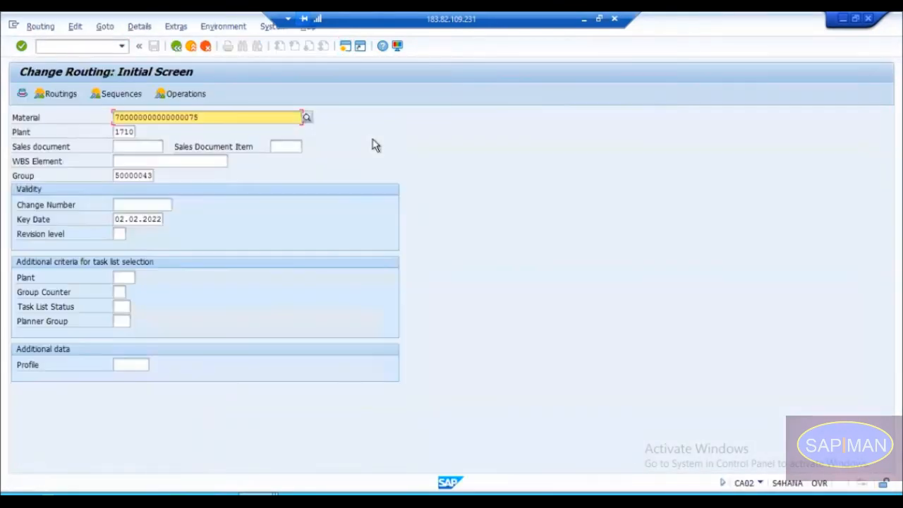
Step: Clear the material, load routing group 50000043 and open the operations of group counter 2
key("Delete")
key("Return")
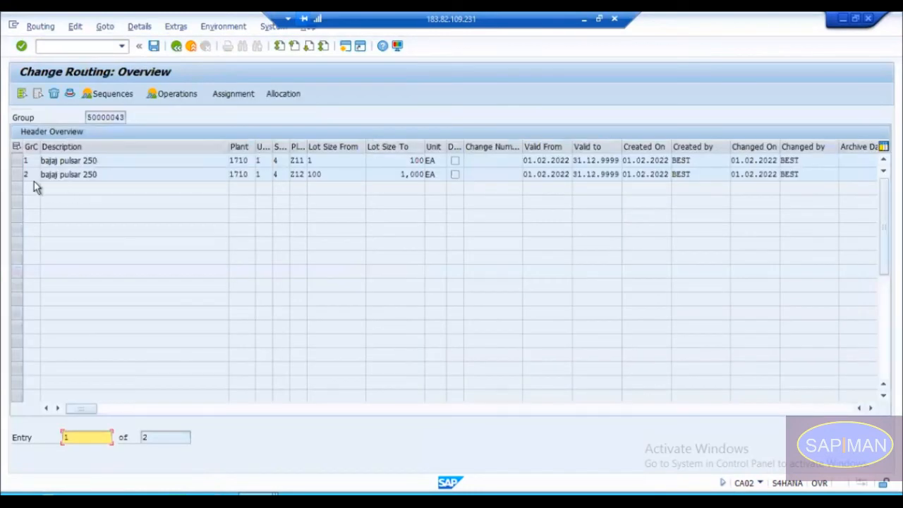
left_click(19, 174)
double_click(34, 173)
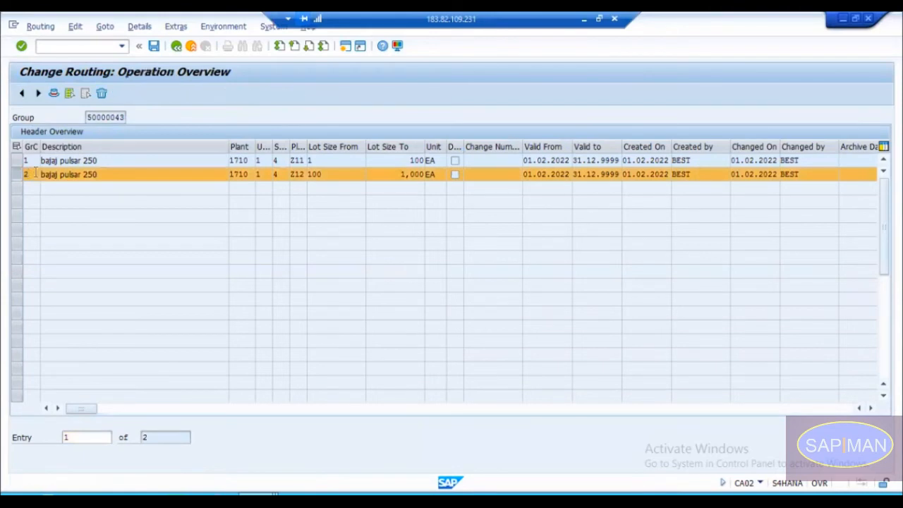
Step: Fill in CNC-100M as the work center in the Create Work Center session and copy it for routing operation 0020
left_click(88, 189)
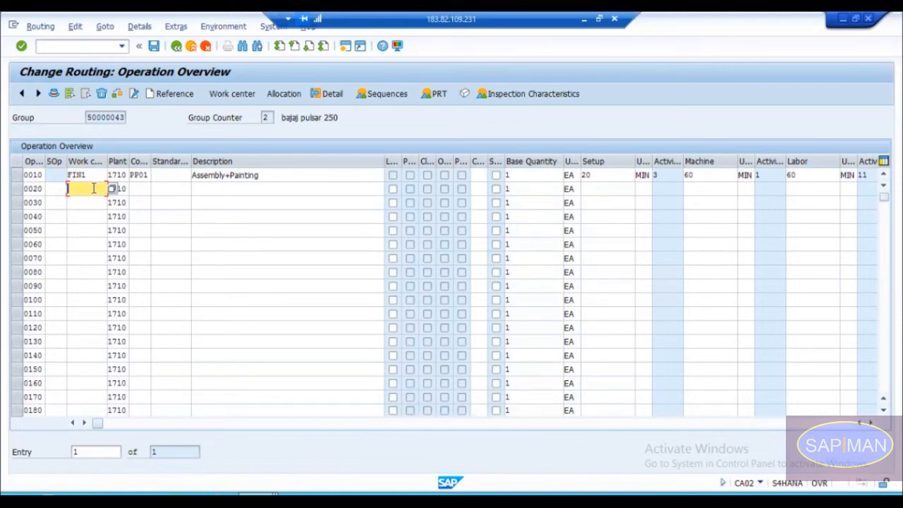
left_click(271, 201)
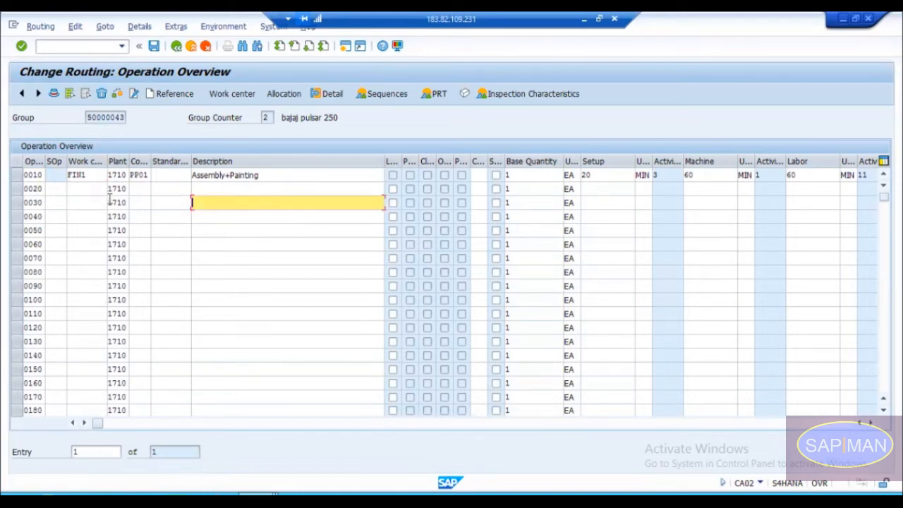
left_click(86, 189)
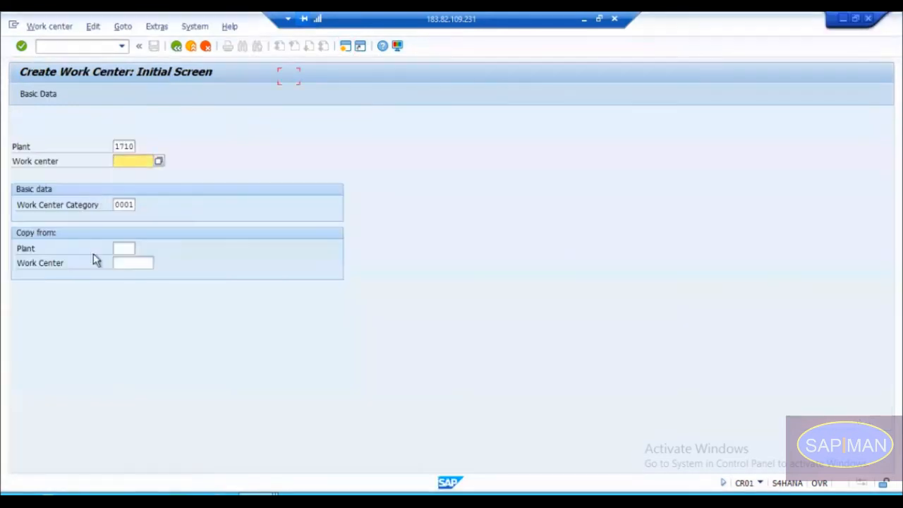
key("space")
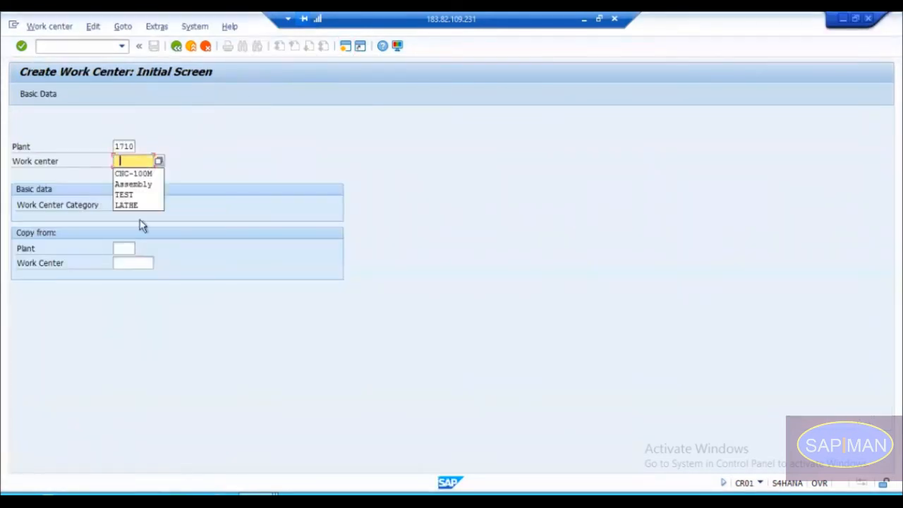
left_click(141, 174)
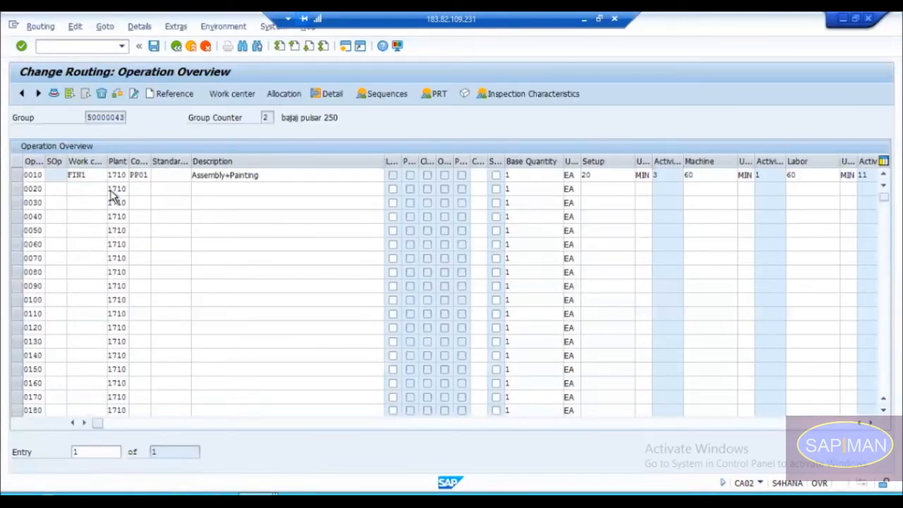
Step: Look up CNC-100M among the category 0001 work centers of plant 1710 and try to assign it to operation 0020
key("F4")
key("Return")
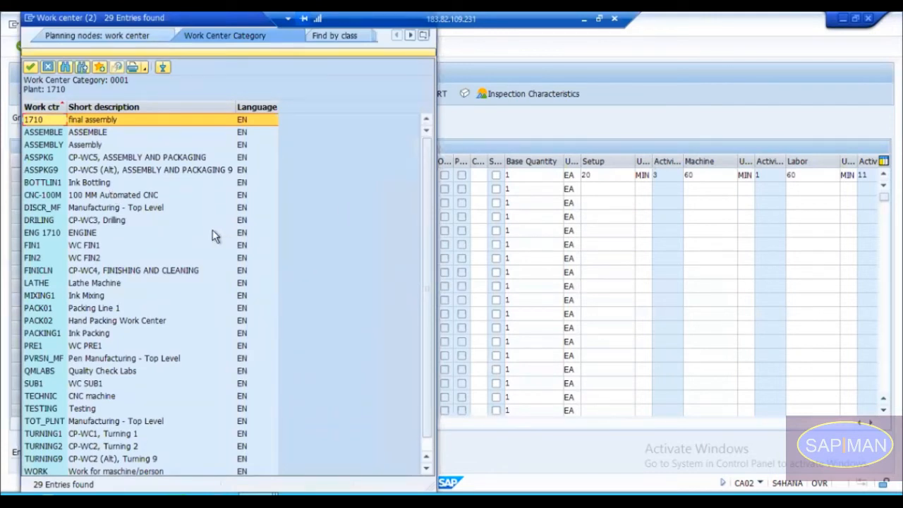
left_click(50, 195)
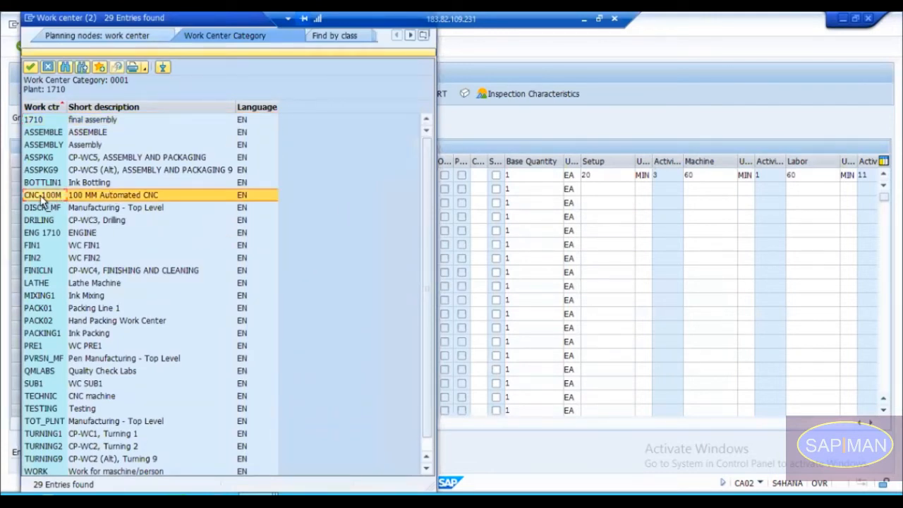
left_click(90, 200)
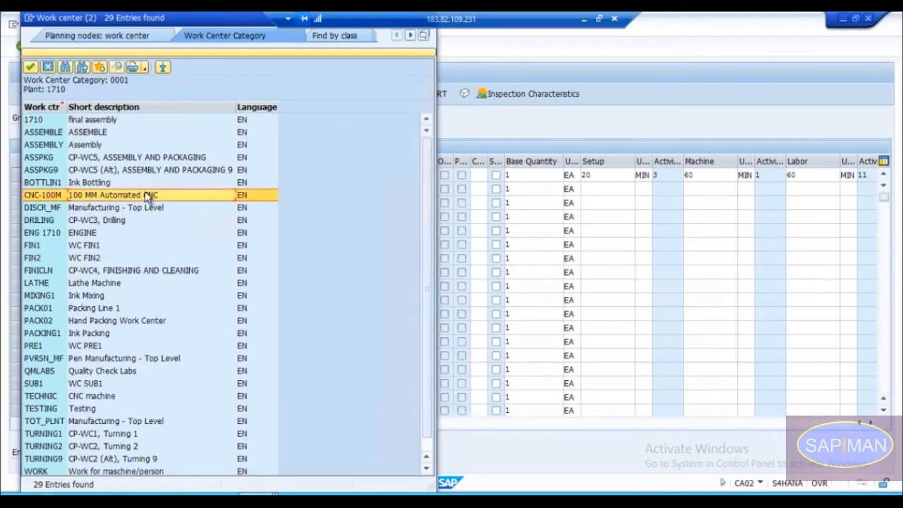
key("Escape")
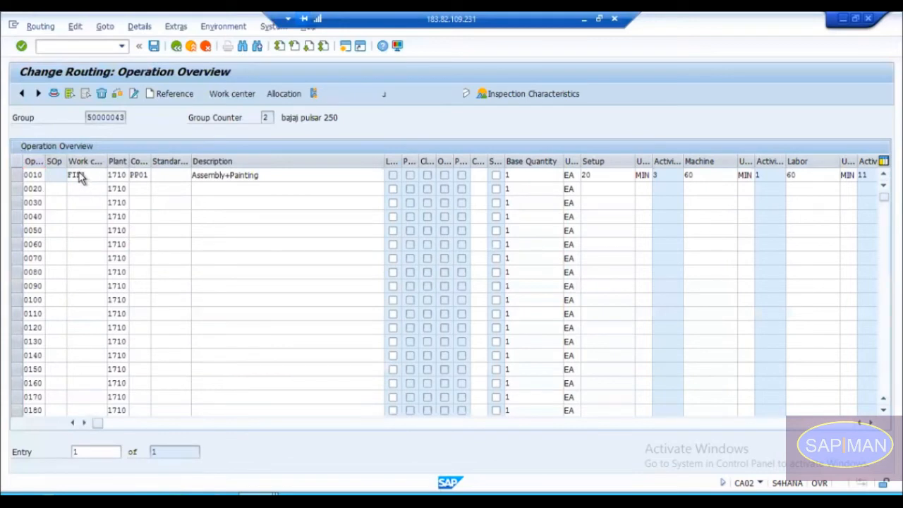
type("CNC-100M")
key("Return")
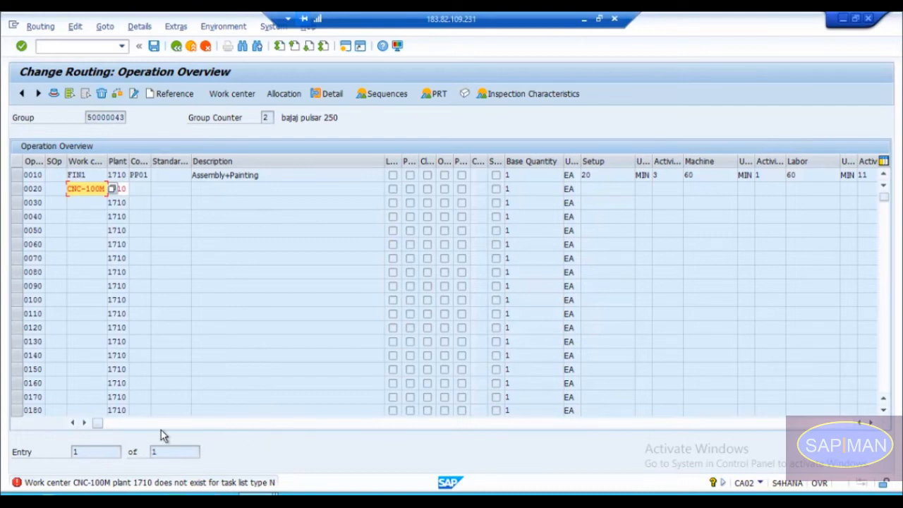
Step: Switch to the work center session and open CNC-100M in plant 1710 for changing
key("alt+Tab")
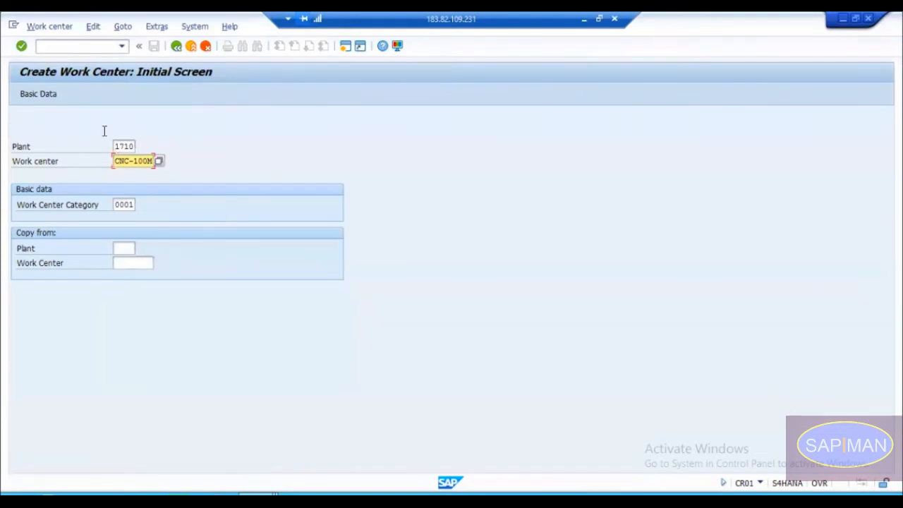
left_click(53, 28)
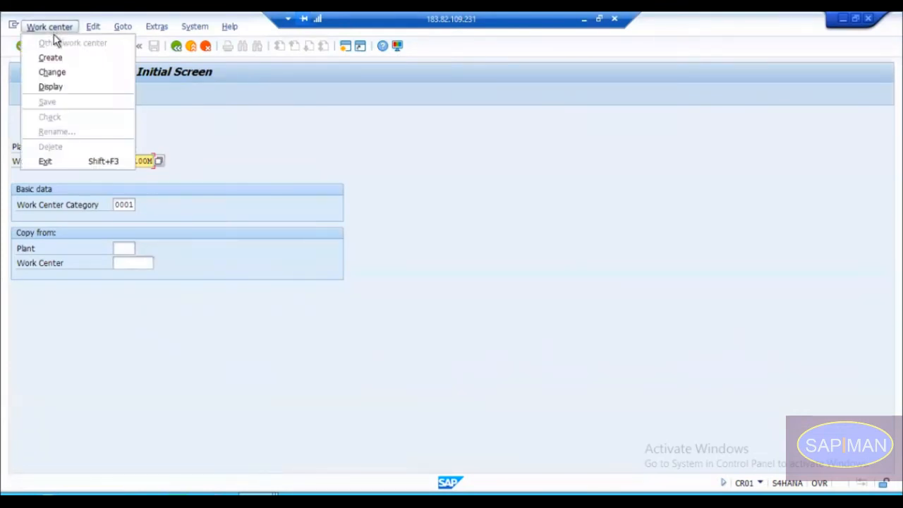
left_click(51, 72)
left_click_drag(115, 161, 150, 161)
key("Return")
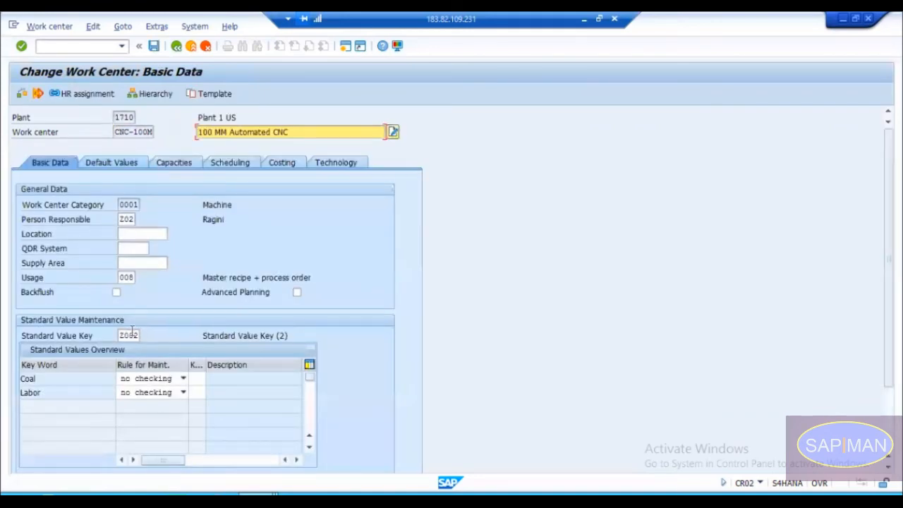
Step: Set the usage of work center CNC-100M to 001 only routings and save the change
left_click(126, 277)
left_click_drag(202, 277, 316, 279)
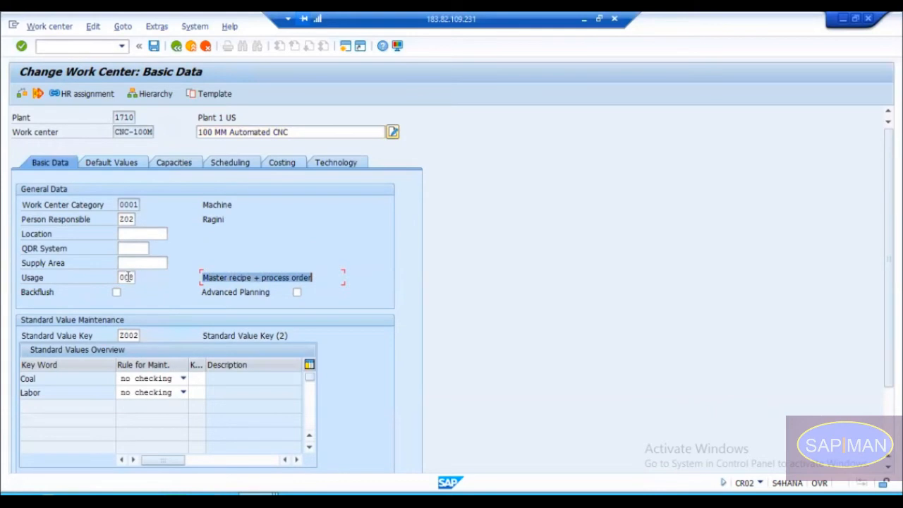
left_click(131, 277)
left_click(140, 278)
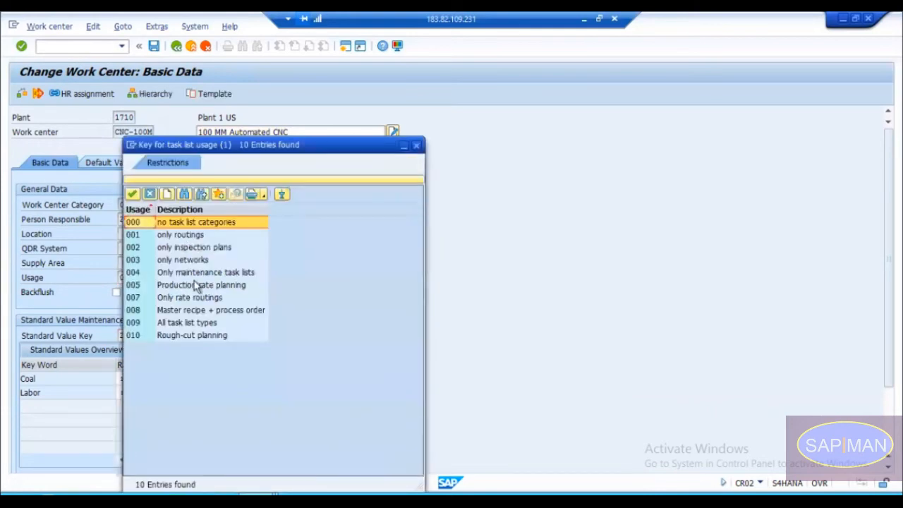
left_click(178, 236)
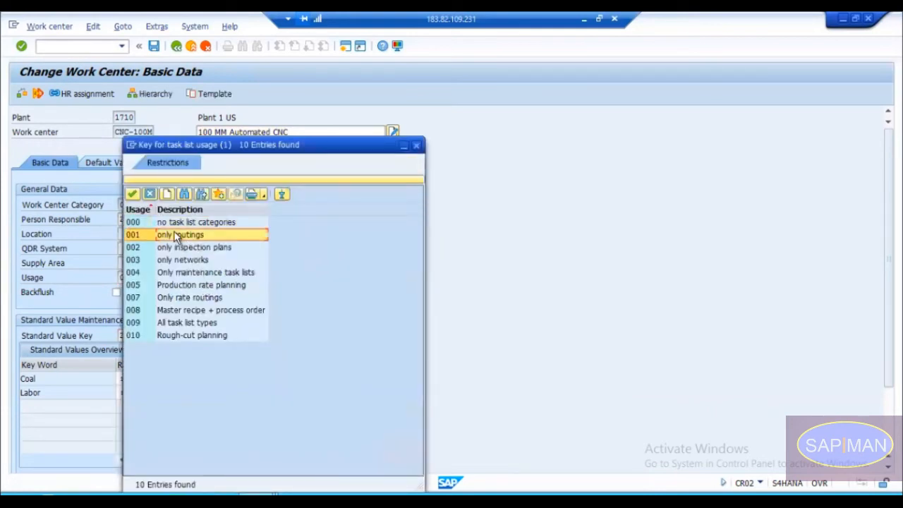
double_click(144, 233)
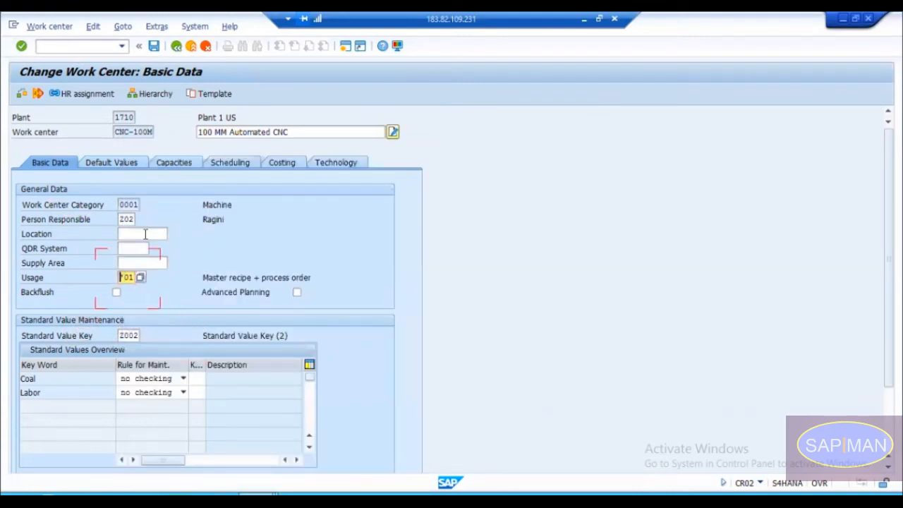
key("Return")
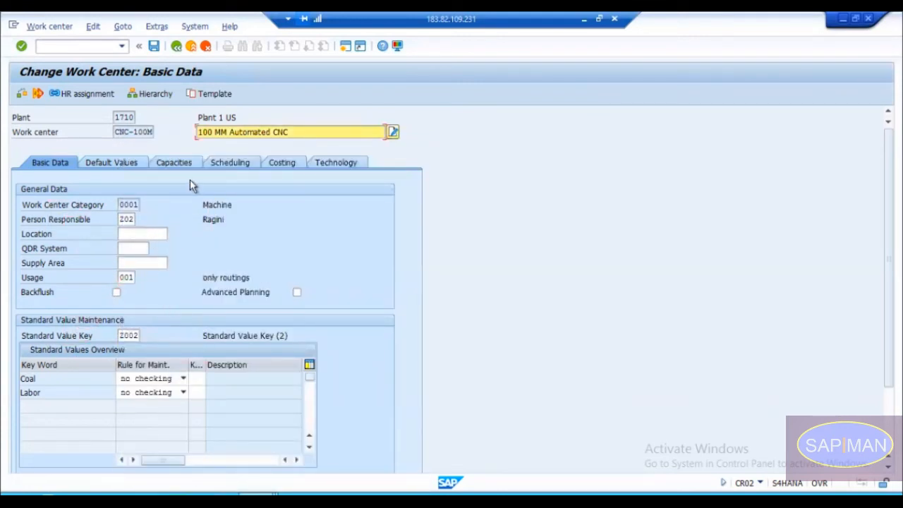
left_click(154, 46)
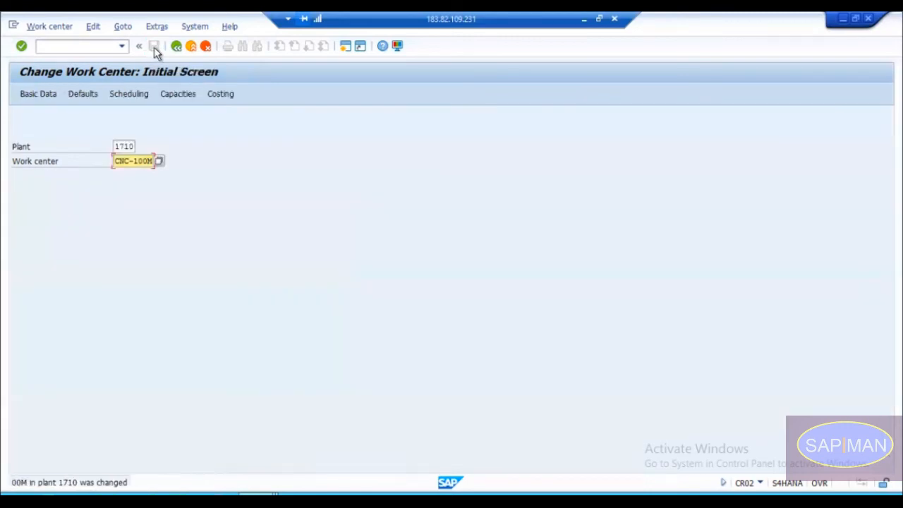
Step: Return to the routing session, discard the pending operation 0020 entry and reopen the operations of group counter 2
left_click(164, 445)
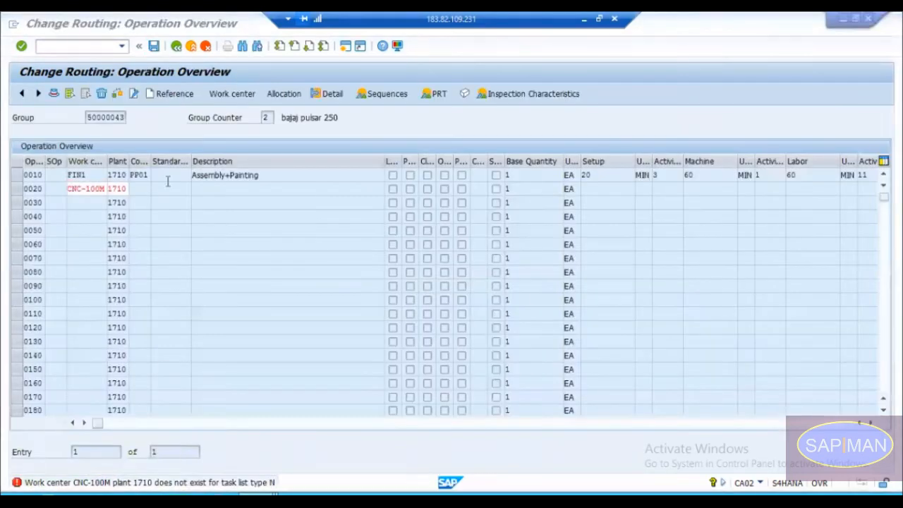
left_click(177, 49)
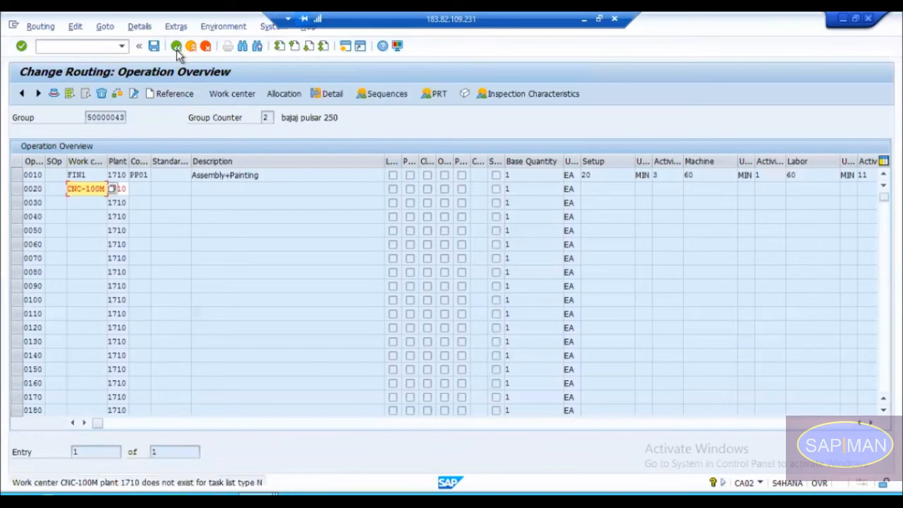
left_click(206, 46)
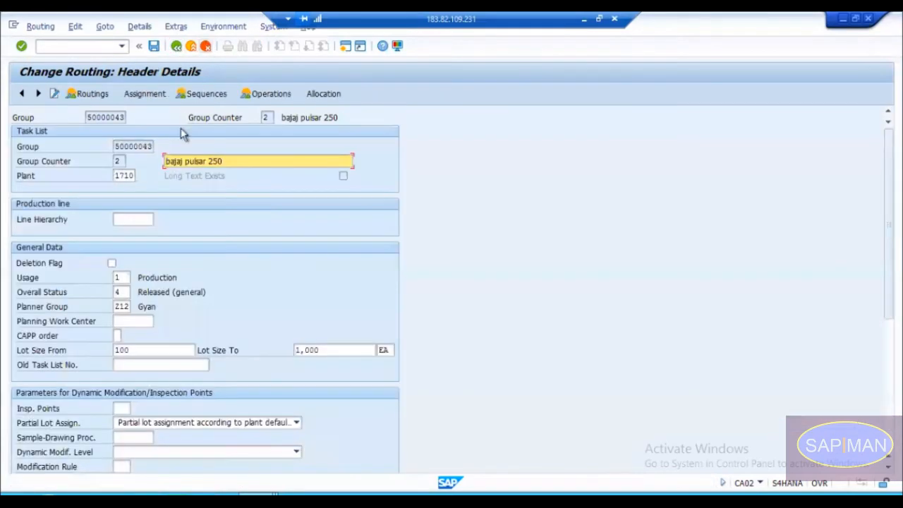
left_click(272, 94)
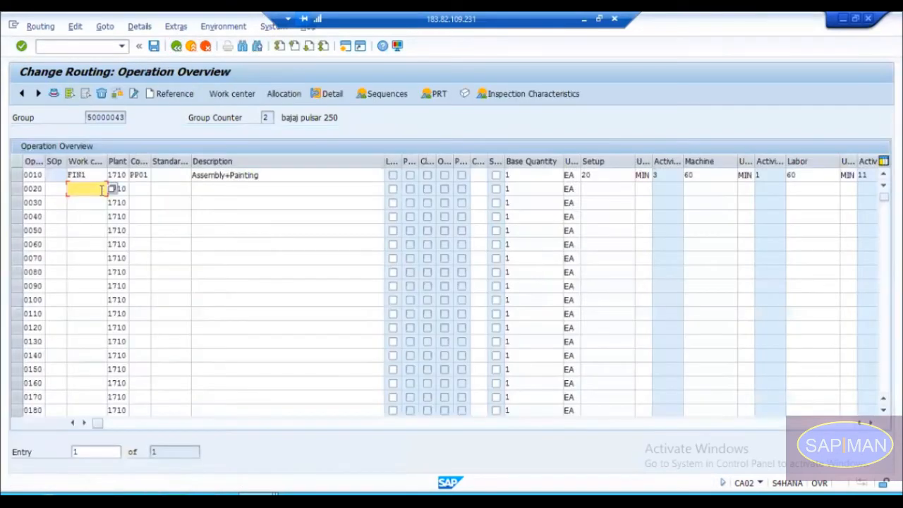
Step: Try again to assign work center CNC-100M to operation 0020
left_click(93, 189)
left_click(95, 197)
key("Return")
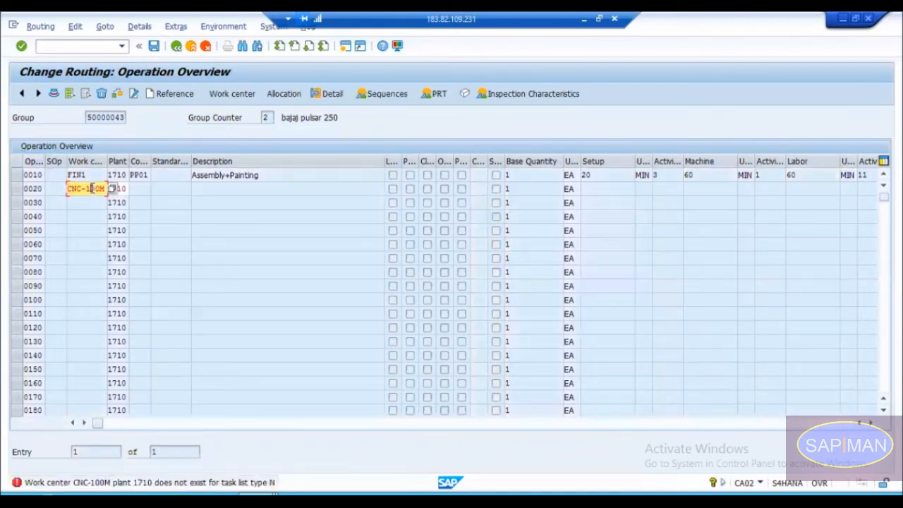
Step: Abandon the rejected operation 0020 entry, restart the Change Routing transaction and reopen the overview of group 50000043
left_click(192, 47)
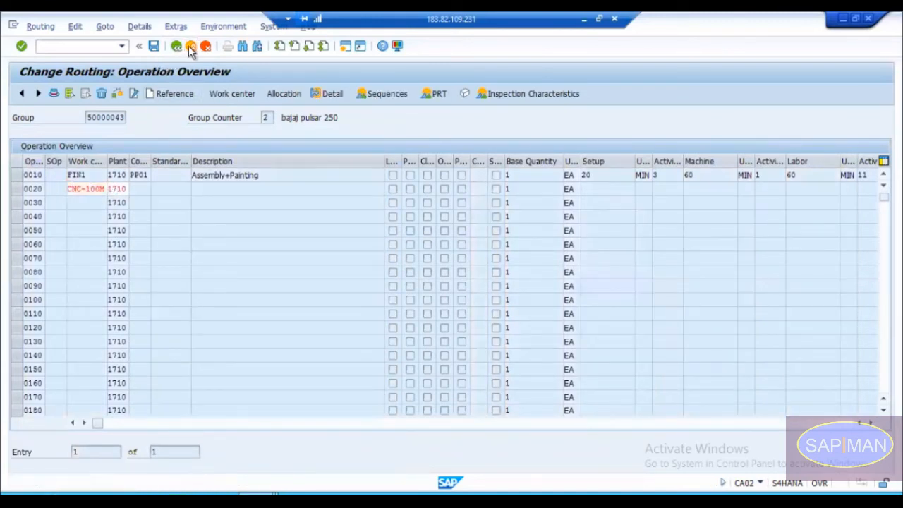
left_click(86, 46)
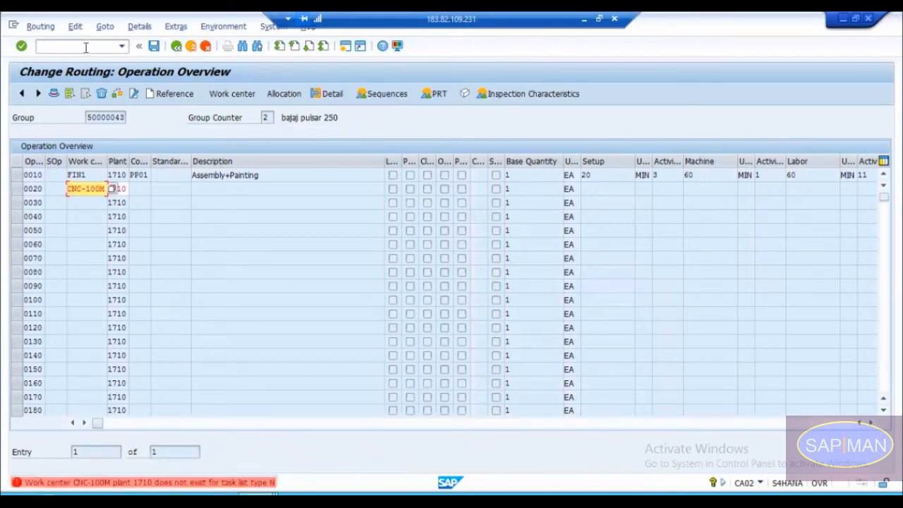
type("/n")
key("Return")
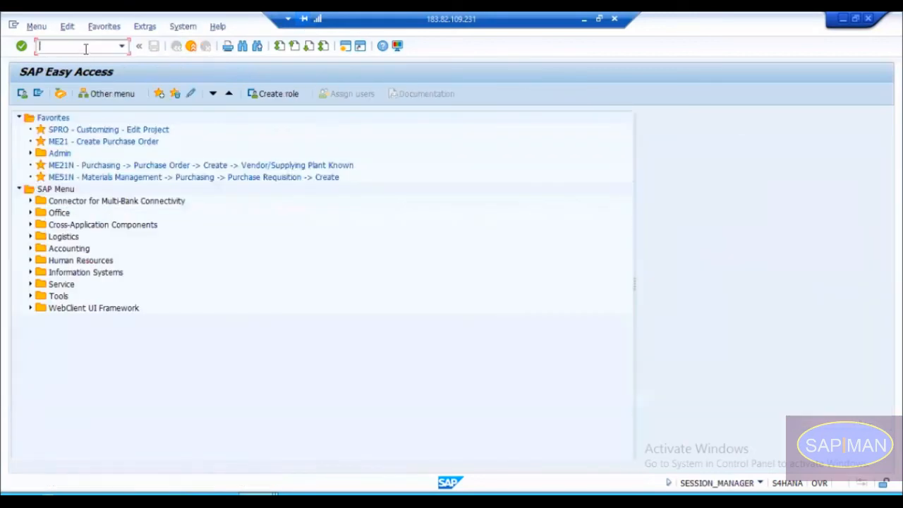
key("Return")
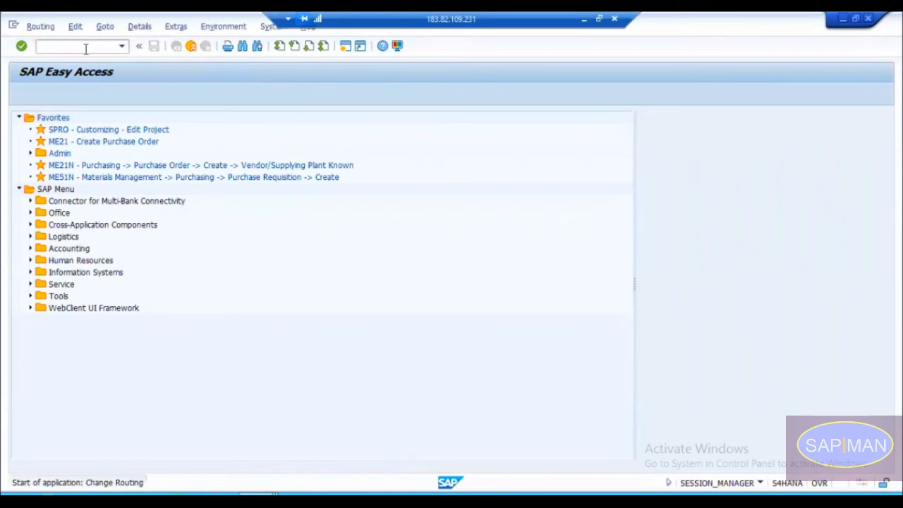
key("Return")
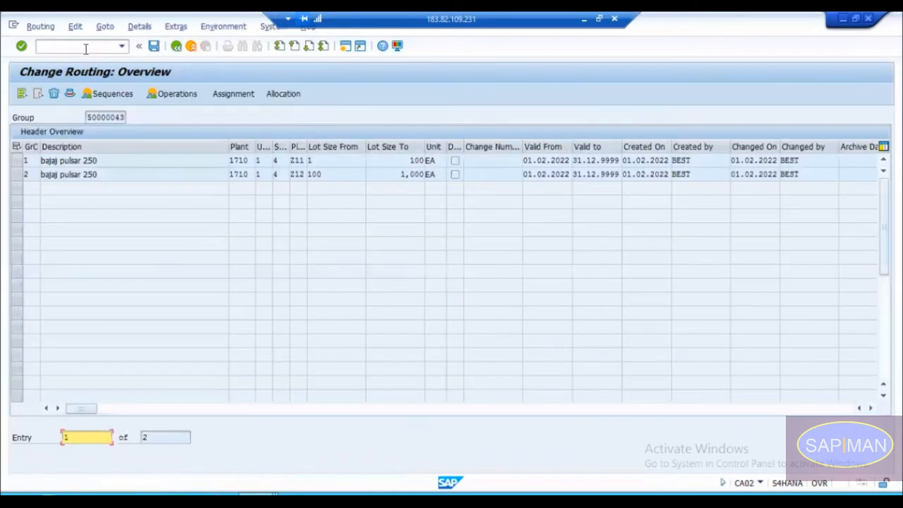
Step: Open the operations of group counter 2 and enter work center CNC-100M with control key PP01 for operation 0020
left_click(17, 177)
double_click(31, 175)
left_click(90, 185)
key("space")
key("Down")
key("Return")
key("Return")
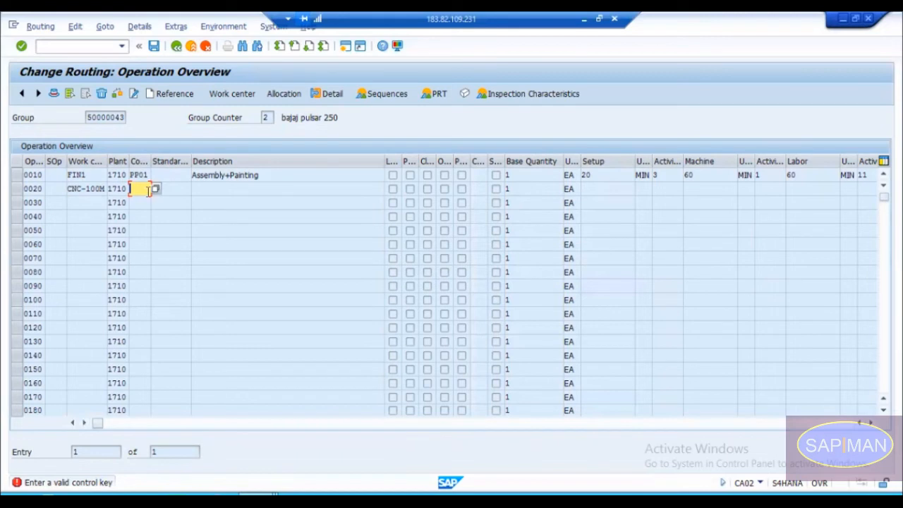
type("PP01")
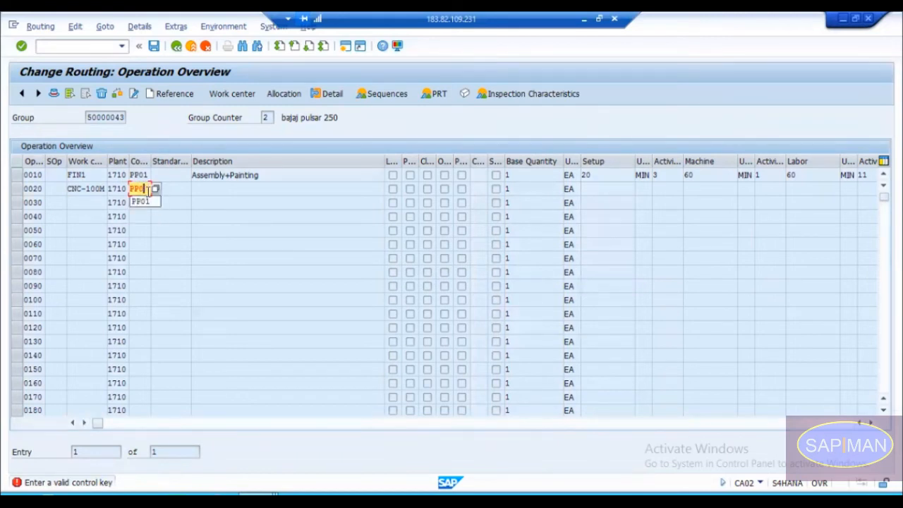
key("Return")
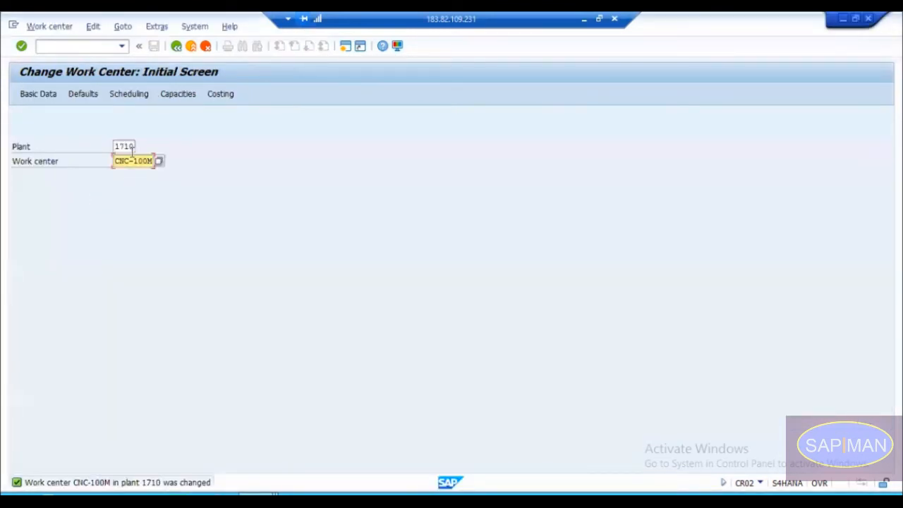
Step: In the work center session, set the usage of CNC-100M to 009 All task list types and save the change
key("Return")
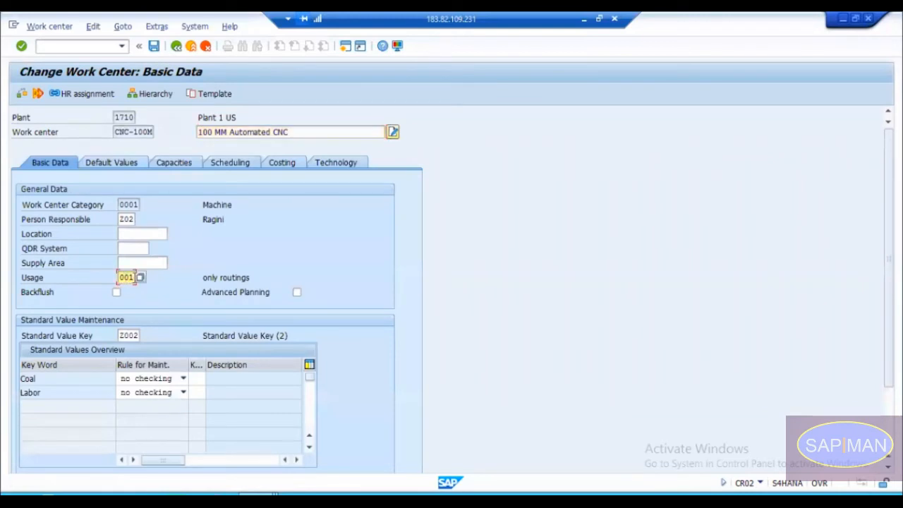
left_click(140, 278)
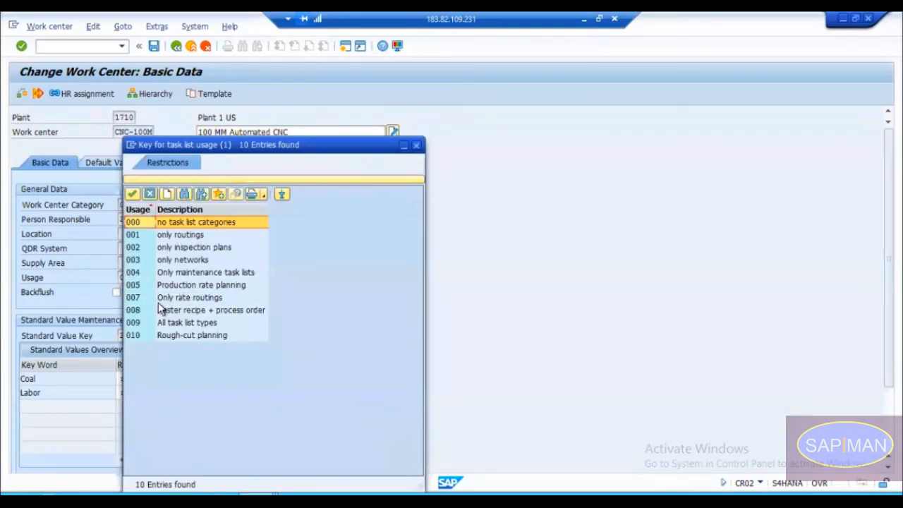
left_click(164, 235)
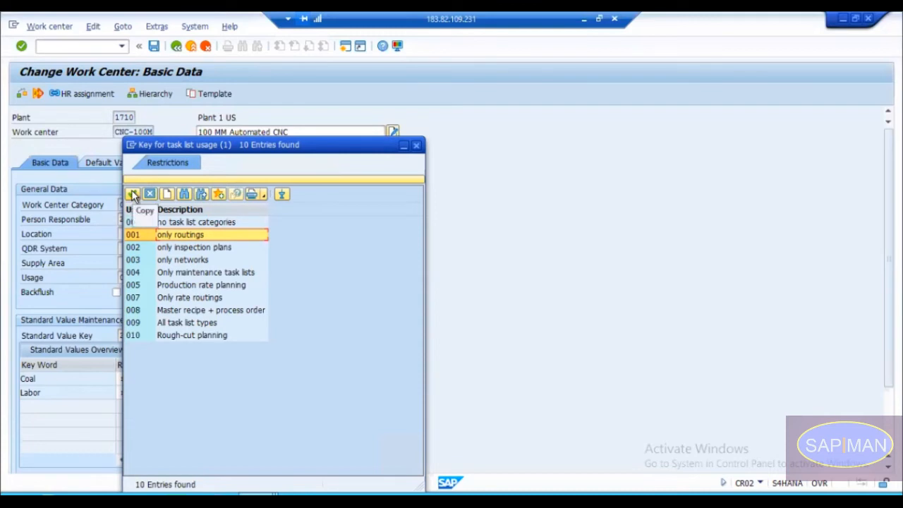
left_click(138, 322)
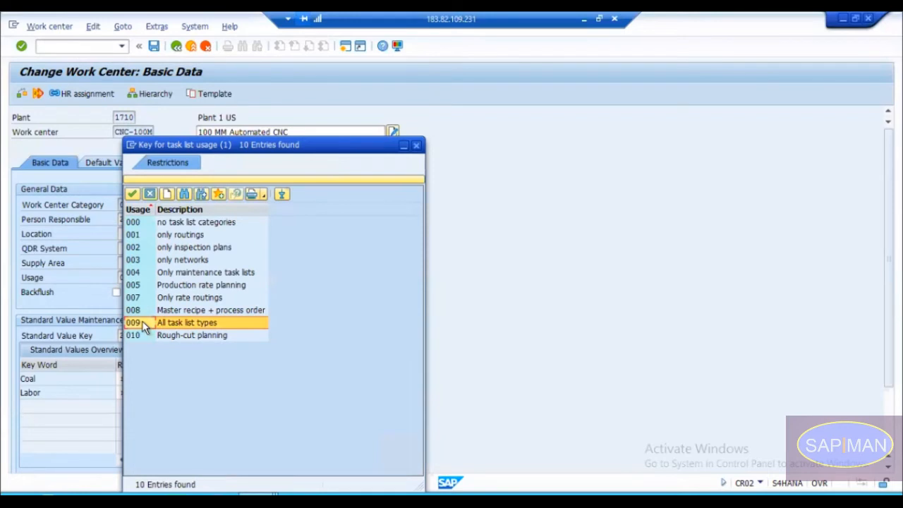
double_click(140, 322)
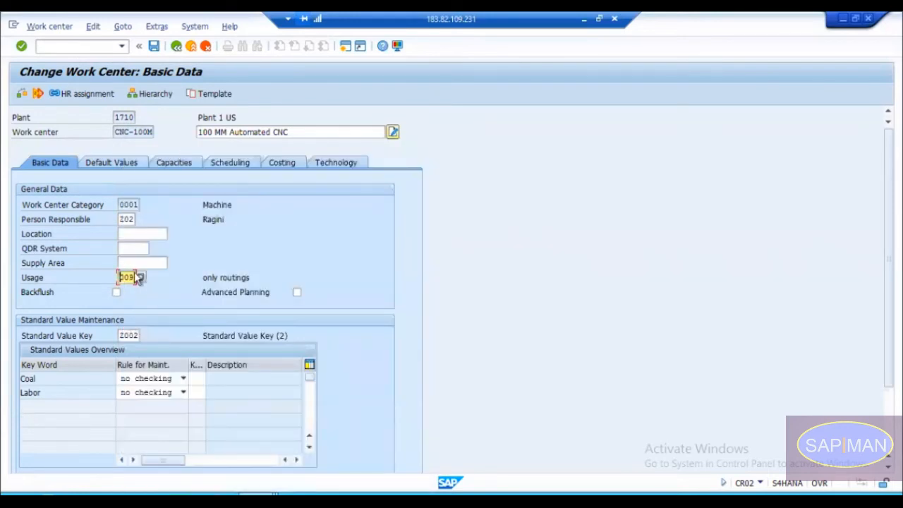
key("Return")
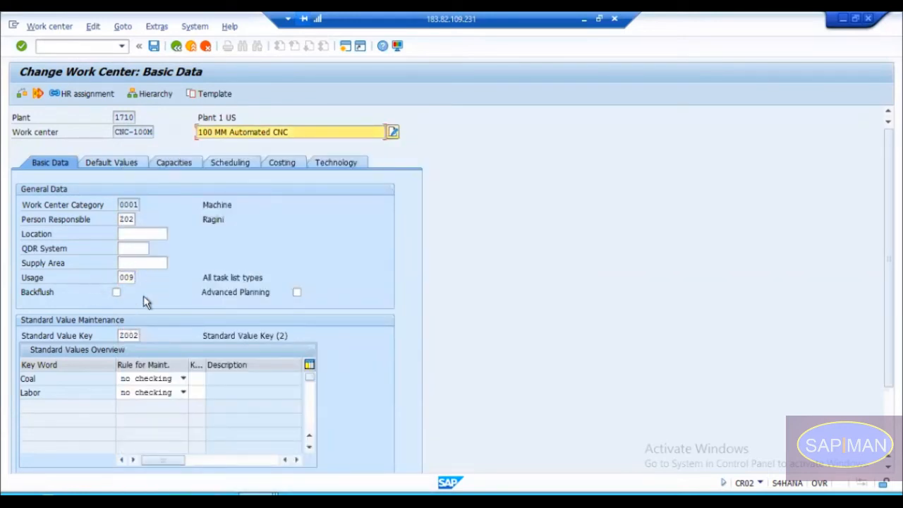
left_click(155, 47)
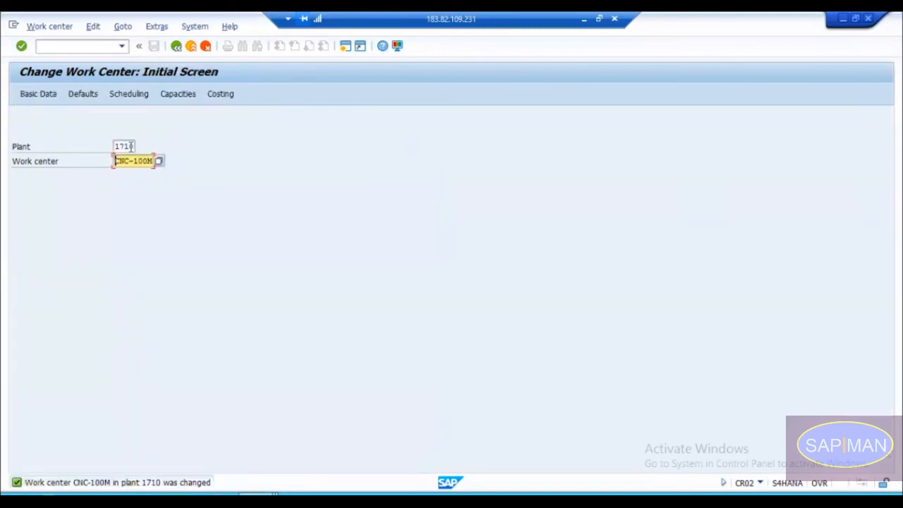
Step: Return to the routing session and leave group 50000043 without saving the pending changes
key("alt+Tab")
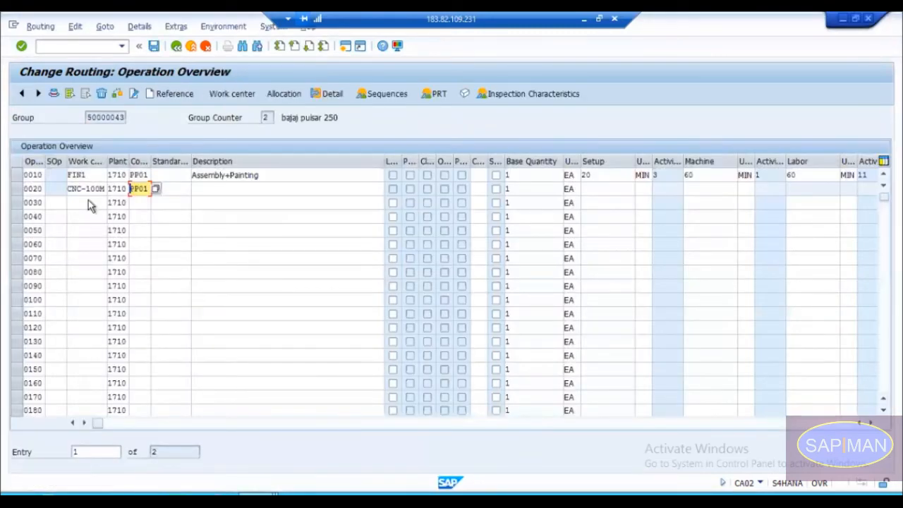
left_click(175, 46)
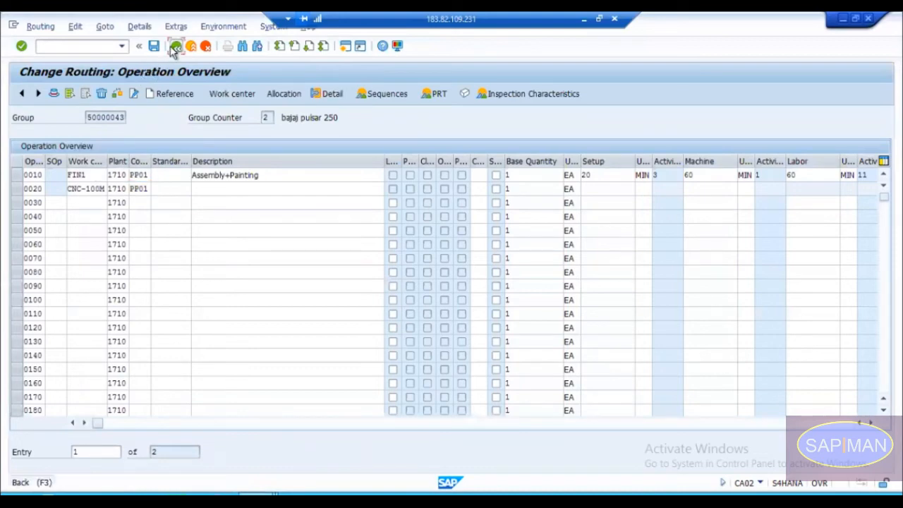
left_click(176, 46)
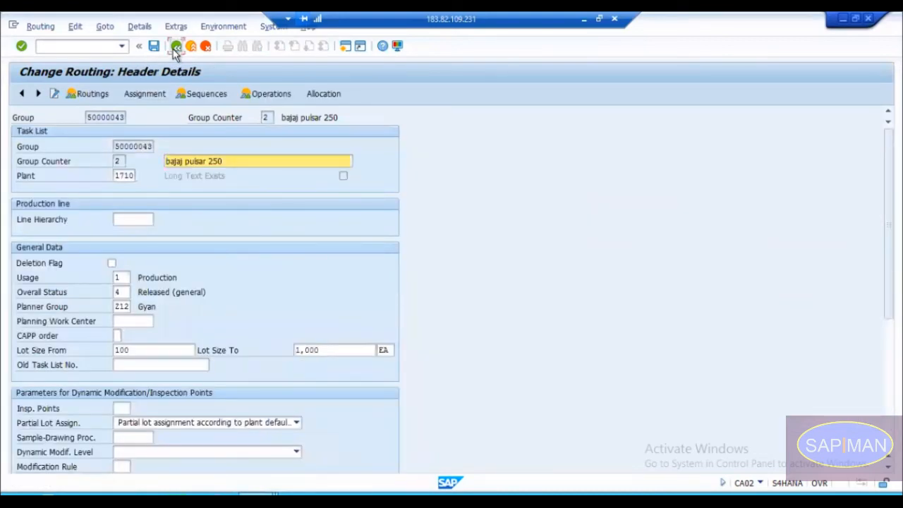
left_click(175, 47)
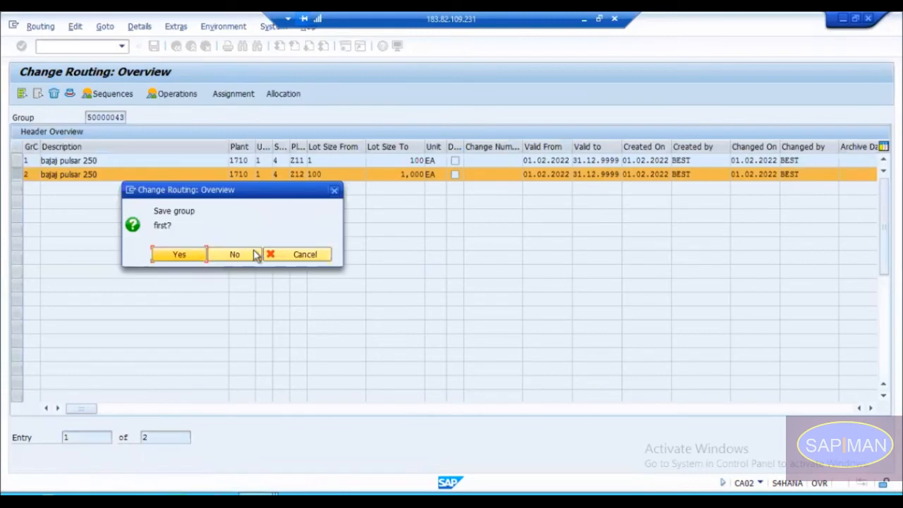
left_click(244, 256)
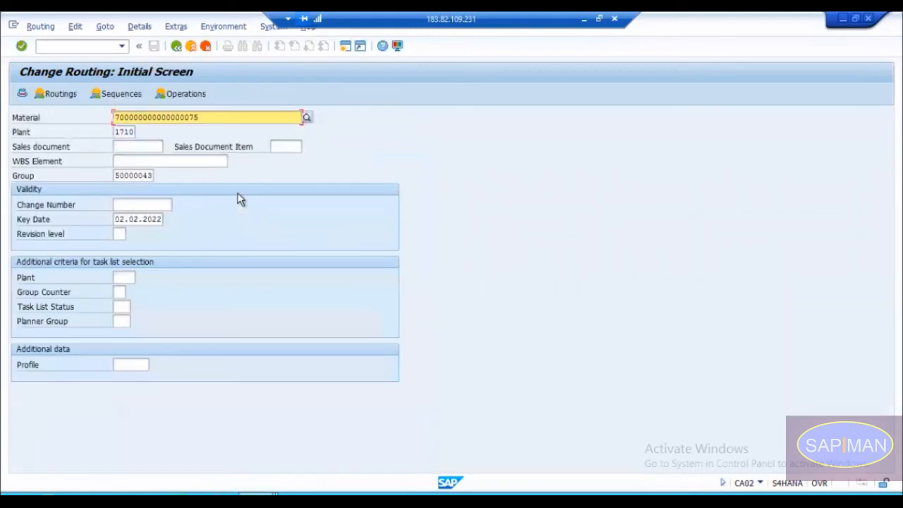
Step: Set the material to 7 for routing group 50000043 and open the operations of group counter 2
key("ctrl+a")
key("BackSpace")
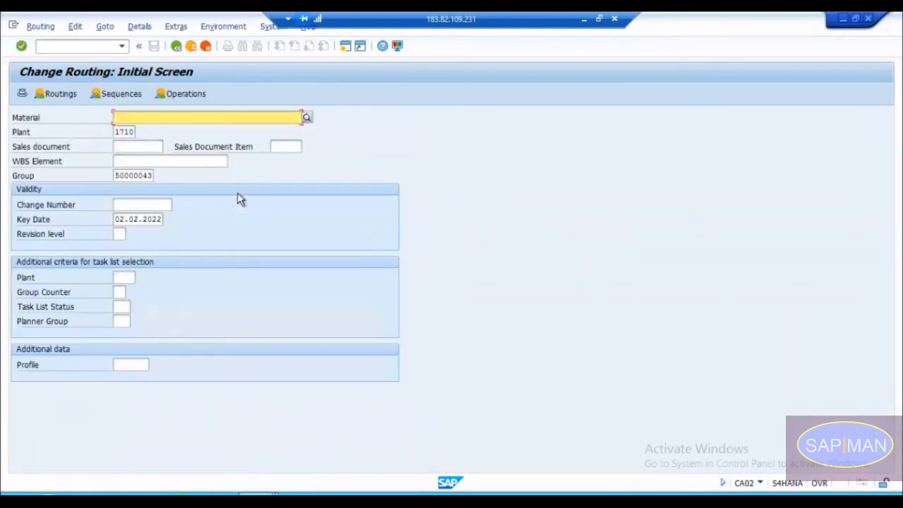
key("Down")
key("Down")
key("BackSpace")
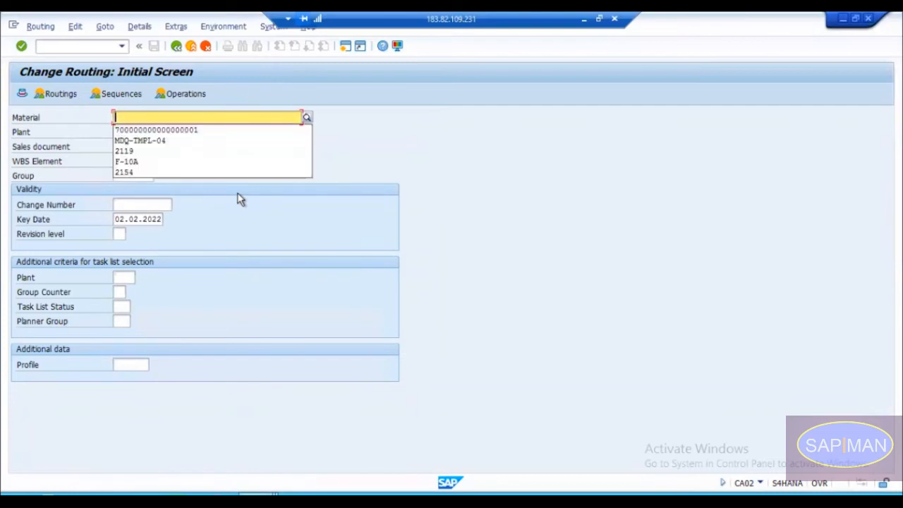
type("7")
key("Return")
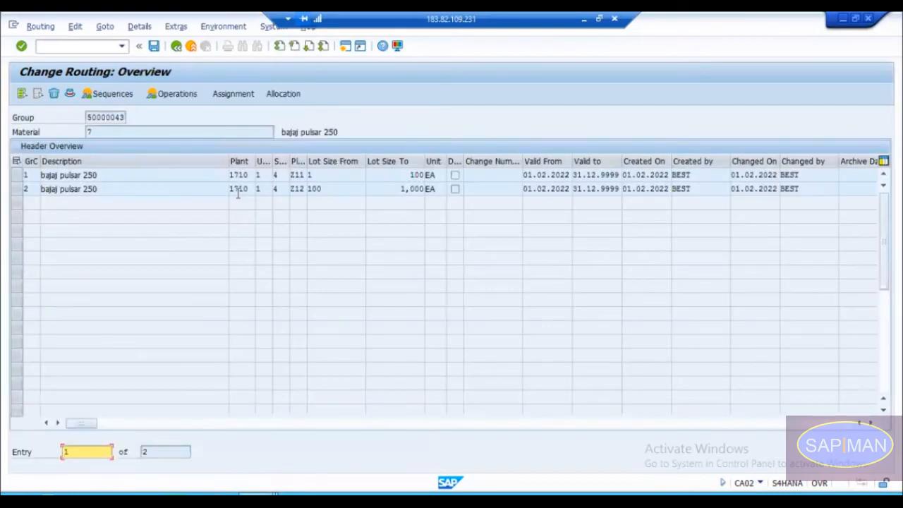
left_click(17, 191)
double_click(33, 192)
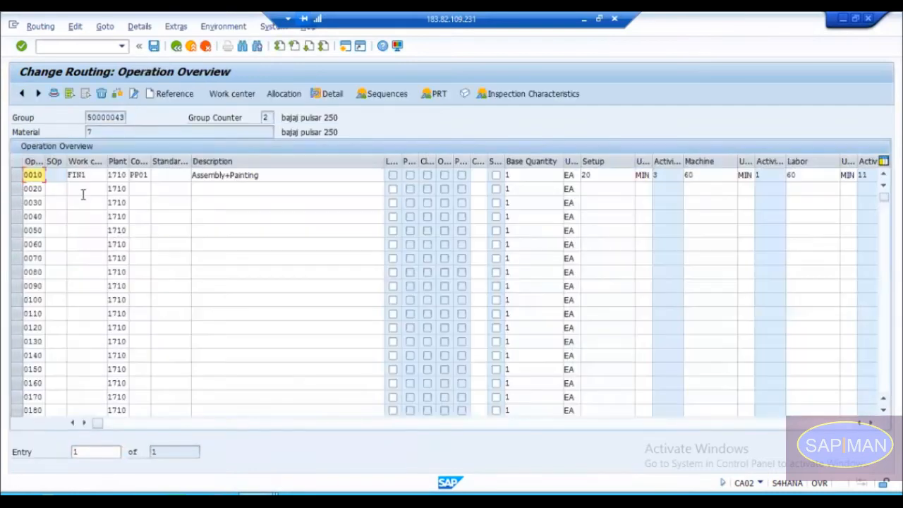
Step: Assign work center CNC-100M to operation 0020 again and fill in the operation's control key
left_click(86, 189)
key("Down")
key("Return")
key("Tab")
key("Tab")
key("Down")
key("Return")
key("Return")
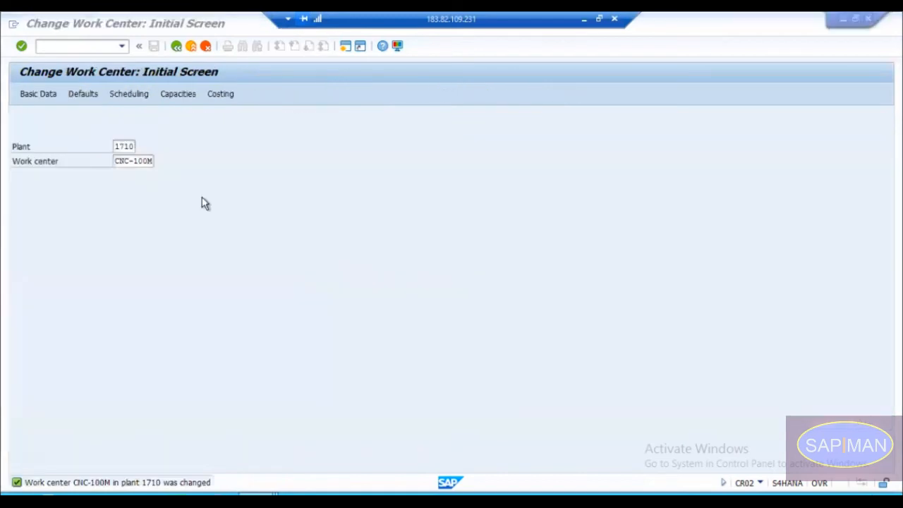
Step: Reopen work center CNC-100M in plant 1710 for changing and set its standard value key to Z001
key("Return")
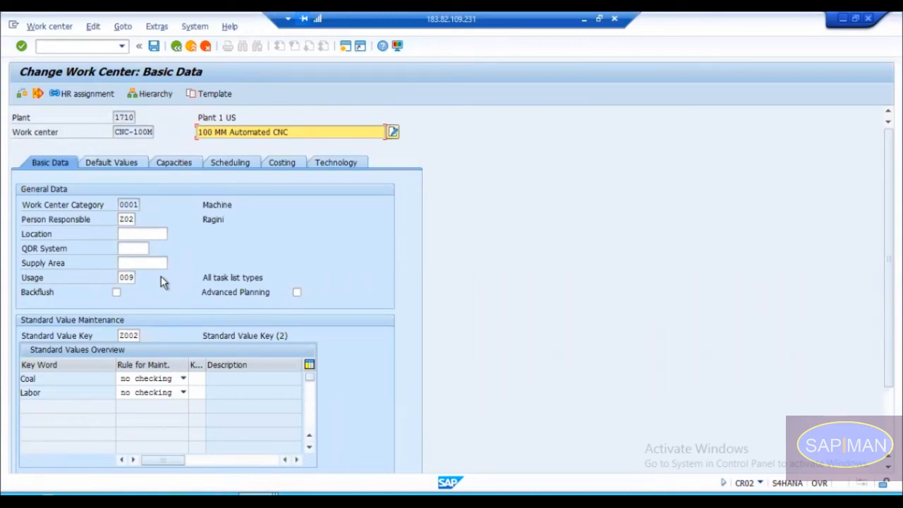
left_click(129, 336)
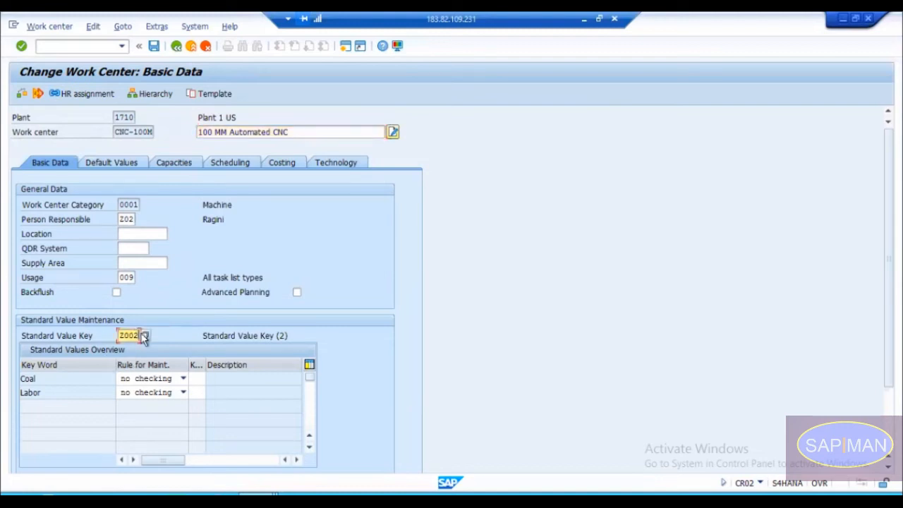
key("BackSpace")
type("1")
key("Return")
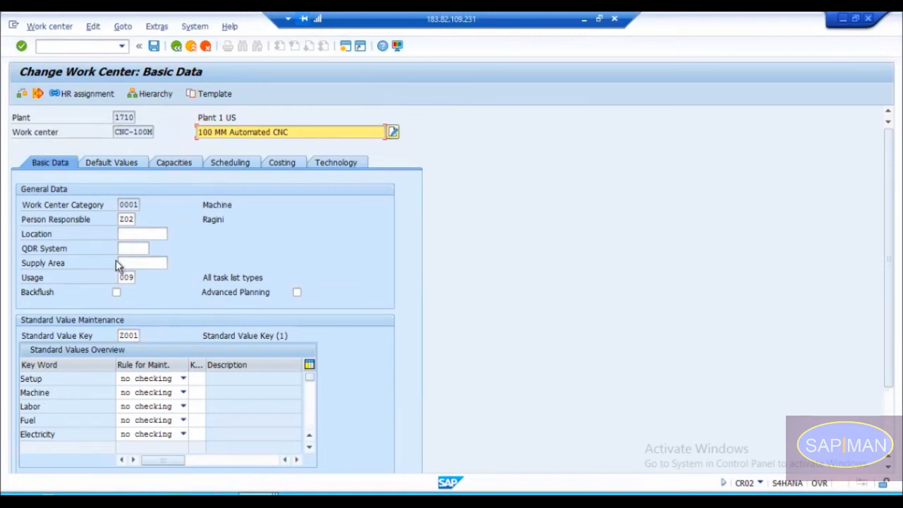
Step: Compare the default values of work center CNC-100M, including the standard value parameters, with its basic data
left_click(120, 165)
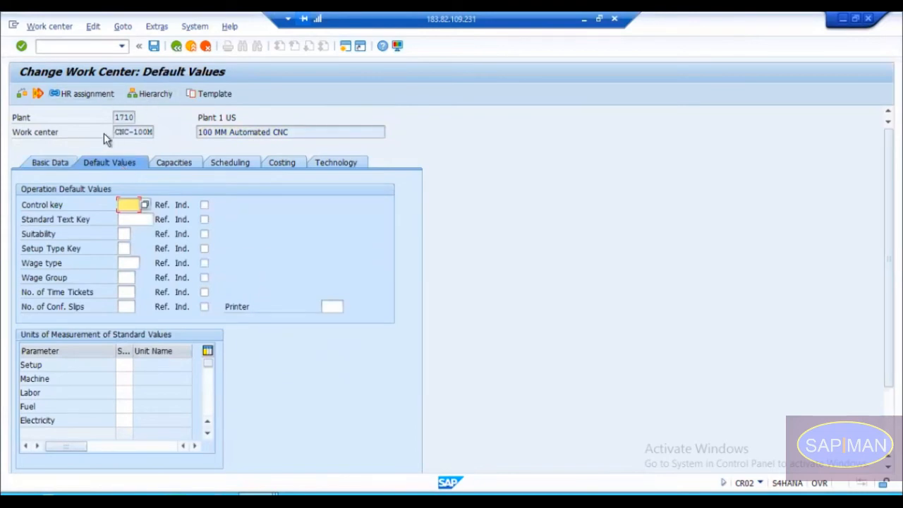
left_click(58, 164)
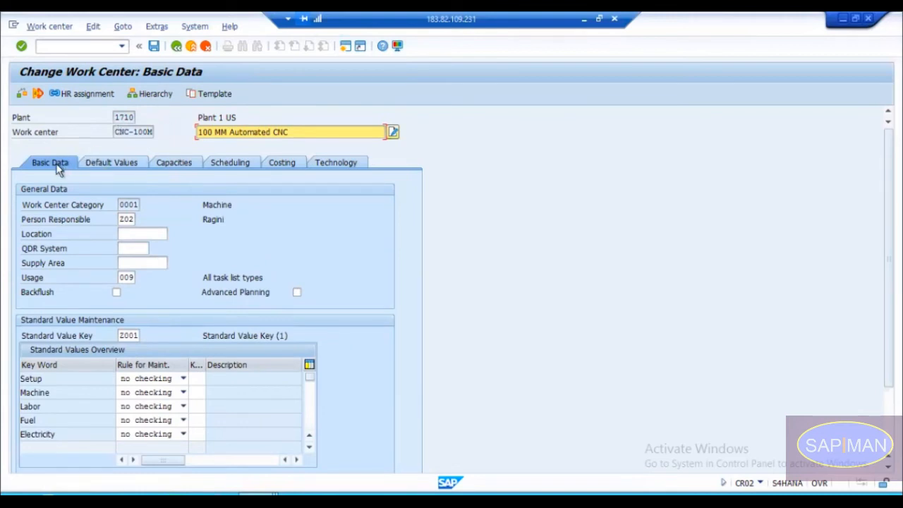
left_click(115, 166)
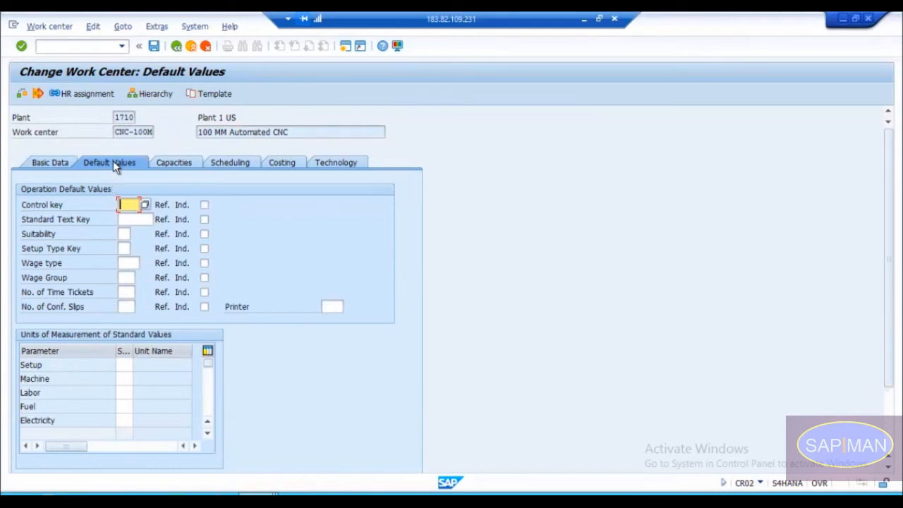
left_click(59, 163)
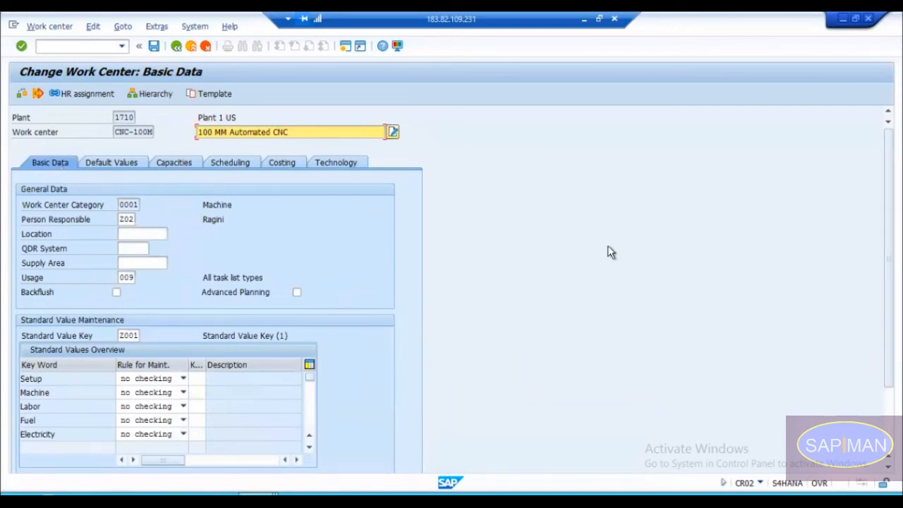
Step: Examine the maintenance rules of work center CNC-100M's standard values for setup, machine, labor, fuel and electricity
scroll(730, 306, "down", 3)
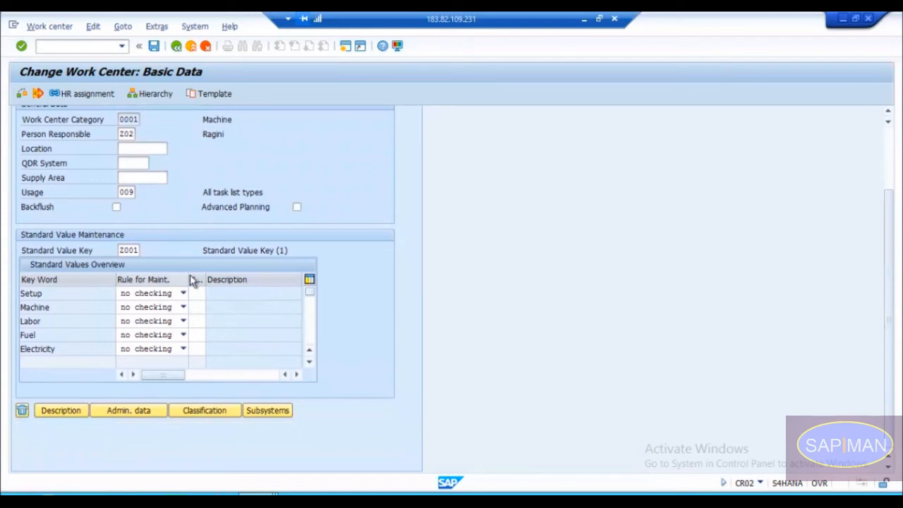
left_click_drag(189, 276, 206, 276)
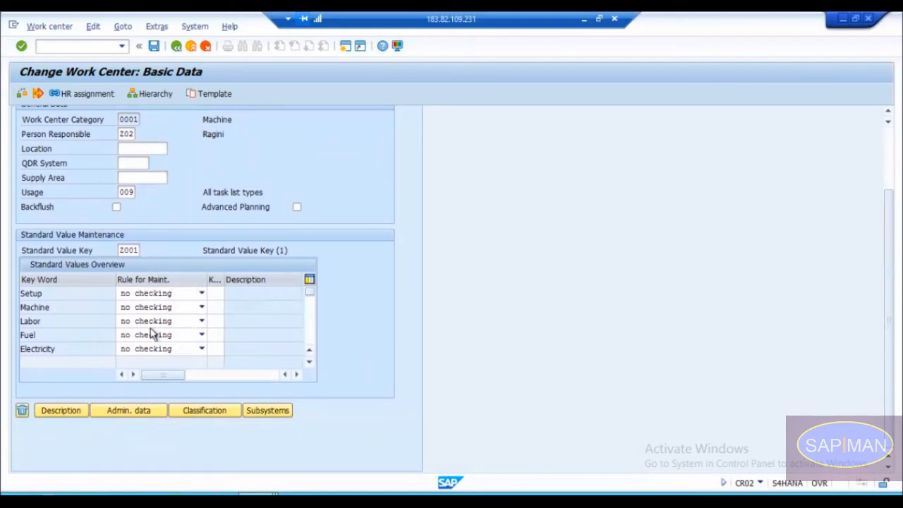
left_click(148, 295)
left_click(140, 298)
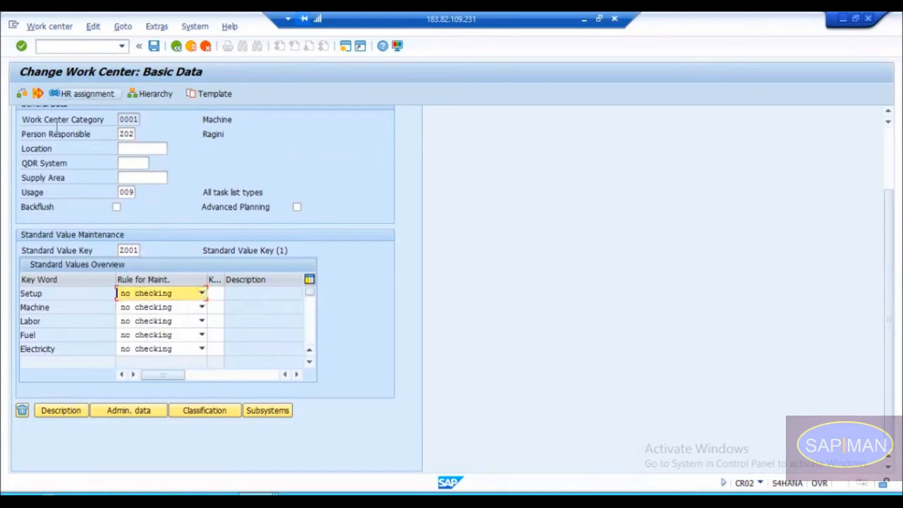
left_click(146, 293)
left_click(146, 297)
left_click(74, 295)
left_click(71, 308)
left_click(69, 322)
left_click(69, 338)
left_click(69, 349)
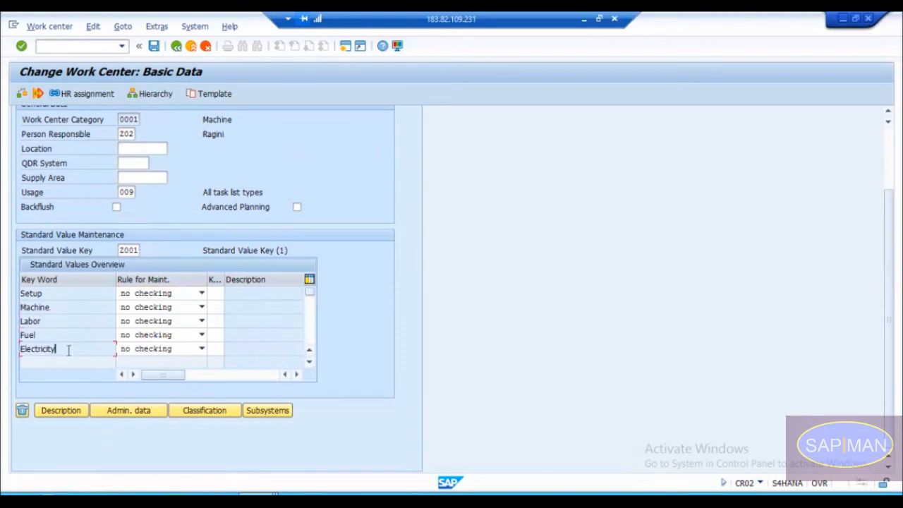
left_click(145, 294)
left_click(145, 297)
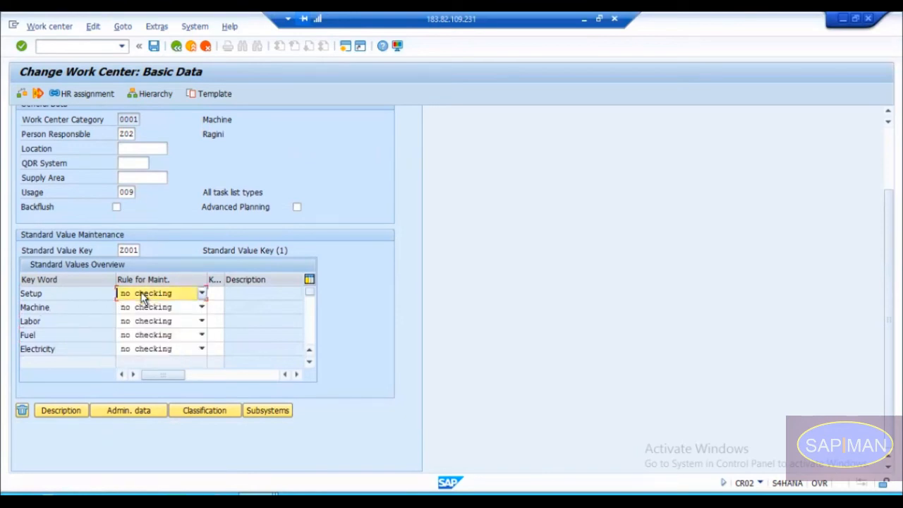
Step: Switch to the routing's operation overview and describe operation 0020 as Packing and Sealing
key("alt+Tab")
left_click(580, 189)
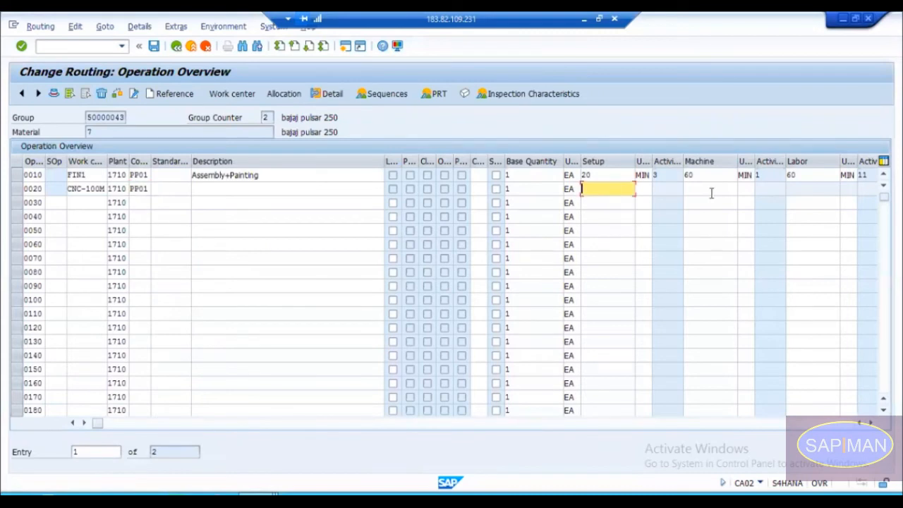
left_click(709, 189)
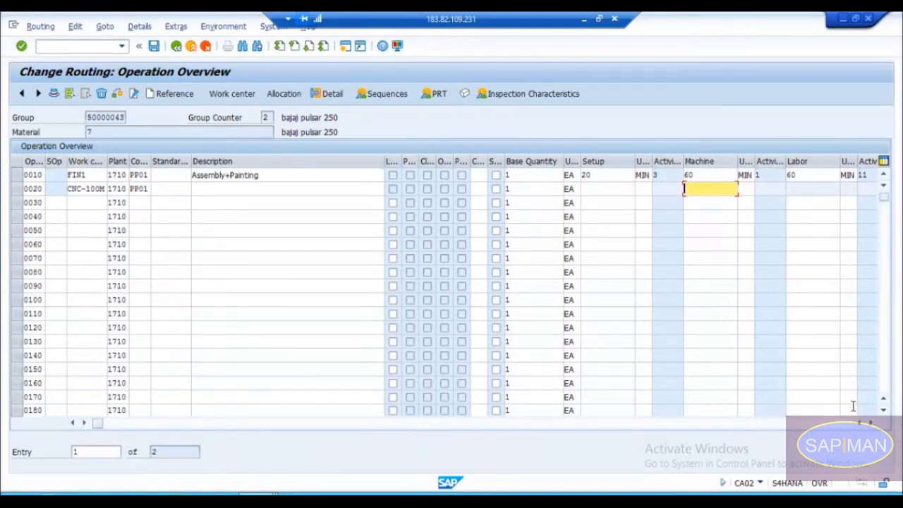
left_click(246, 188)
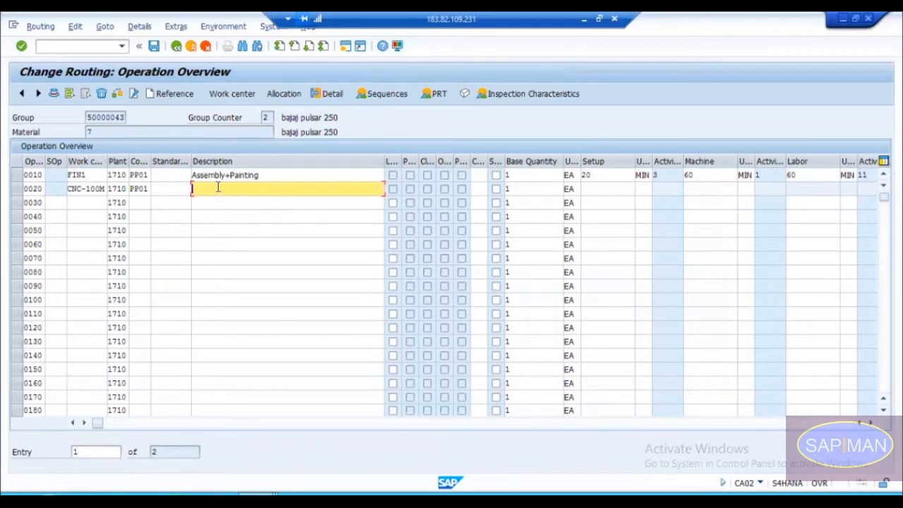
type("Sea")
type("Pack")
type(" and")
type(" Se")
type("aling")
key("Return")
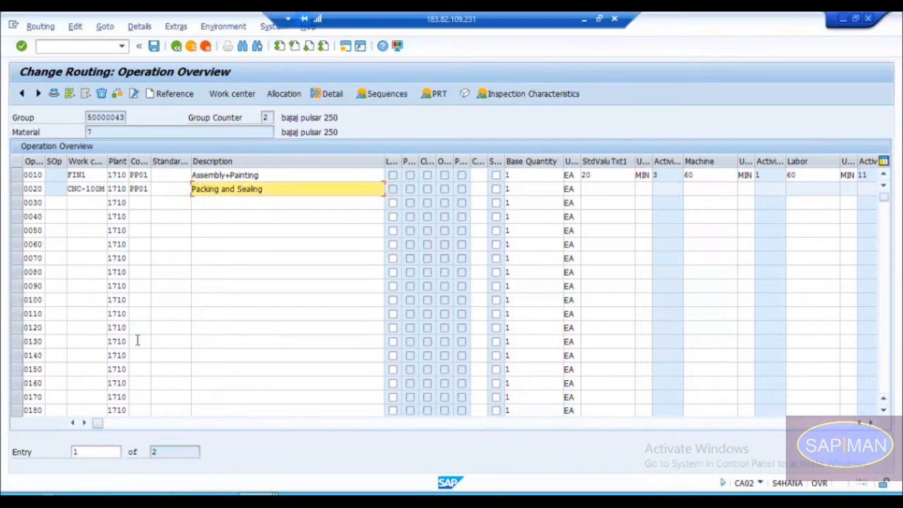
Step: Return to work center CNC-100M and save its changes
left_click_drag(99, 424, 141, 430)
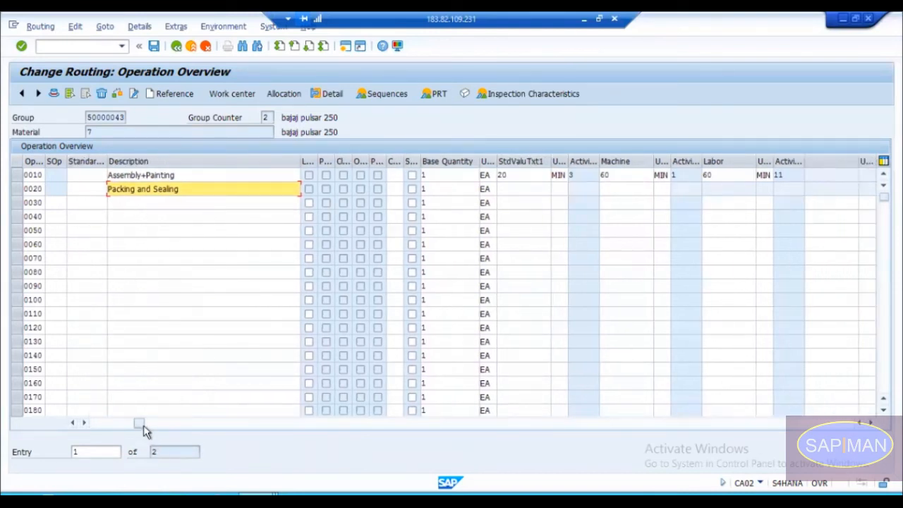
left_click_drag(141, 430, 89, 422)
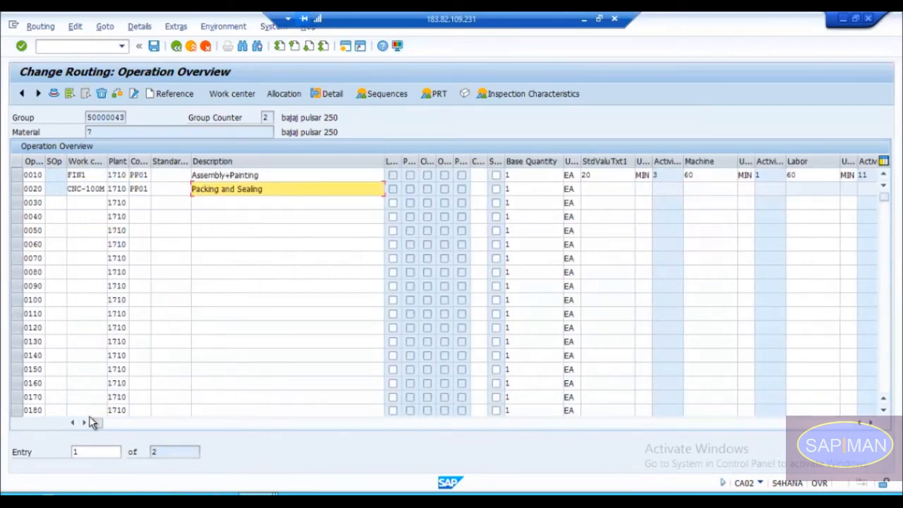
double_click(82, 177)
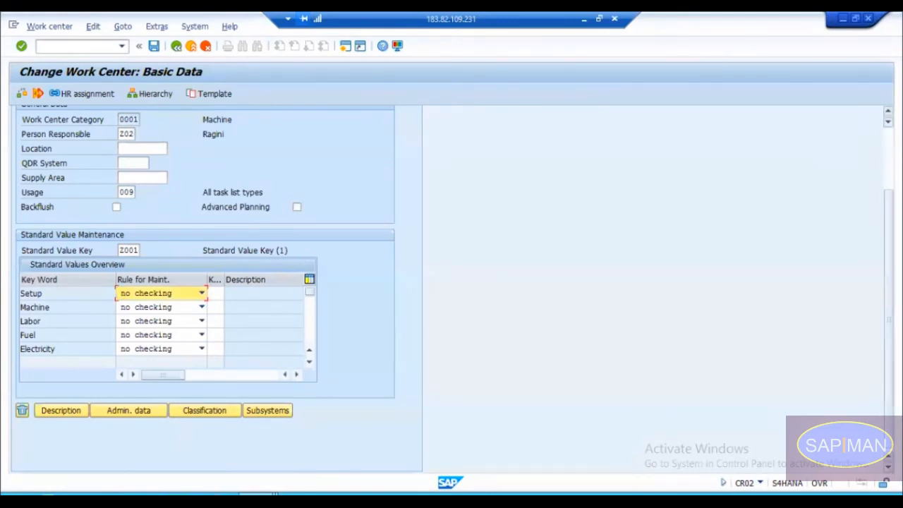
scroll(879, 137, "up", 2)
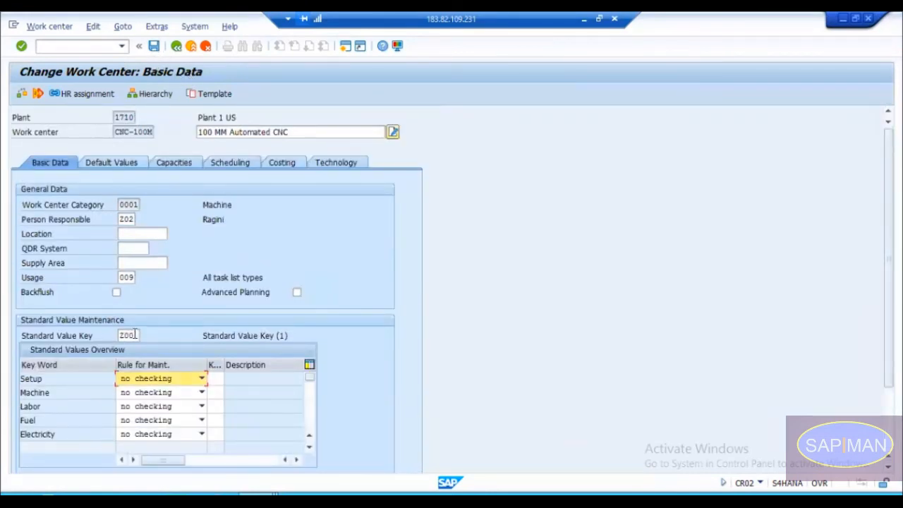
left_click(153, 47)
key("alt+Tab")
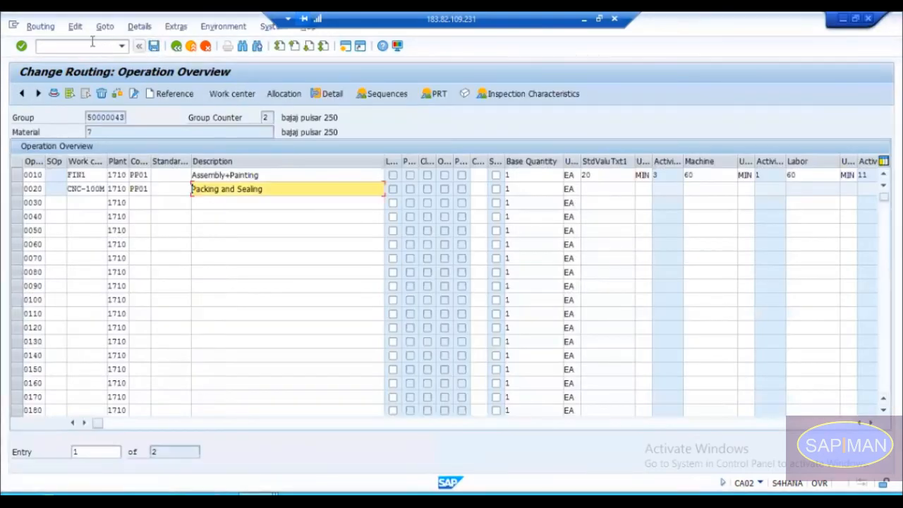
Step: Leave the routing without saving, restart transaction CA02 and open the operations of group counter 2 in group 50000043
left_click(76, 47)
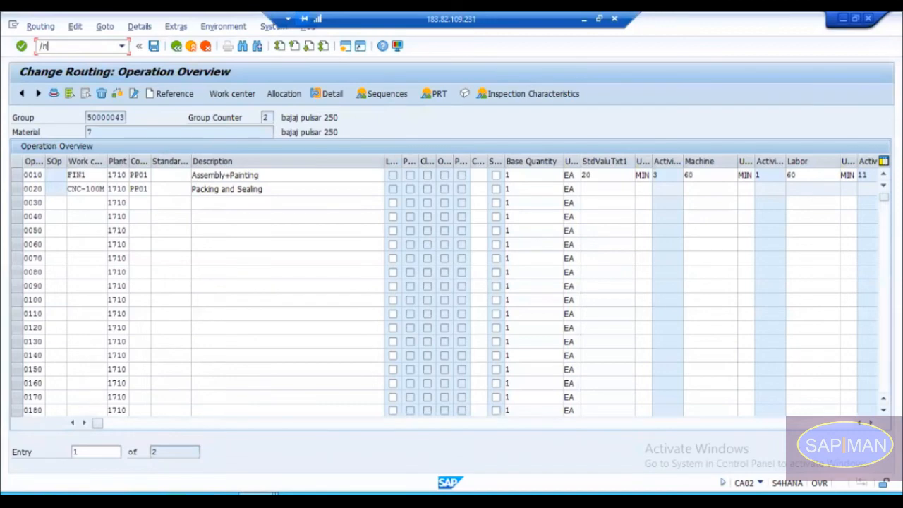
type("/n")
key("Return")
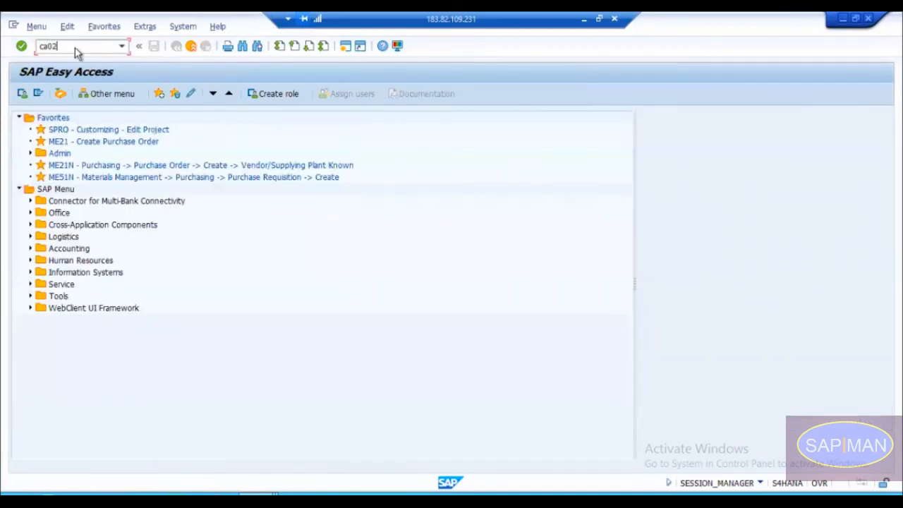
key("Return")
key("Return")
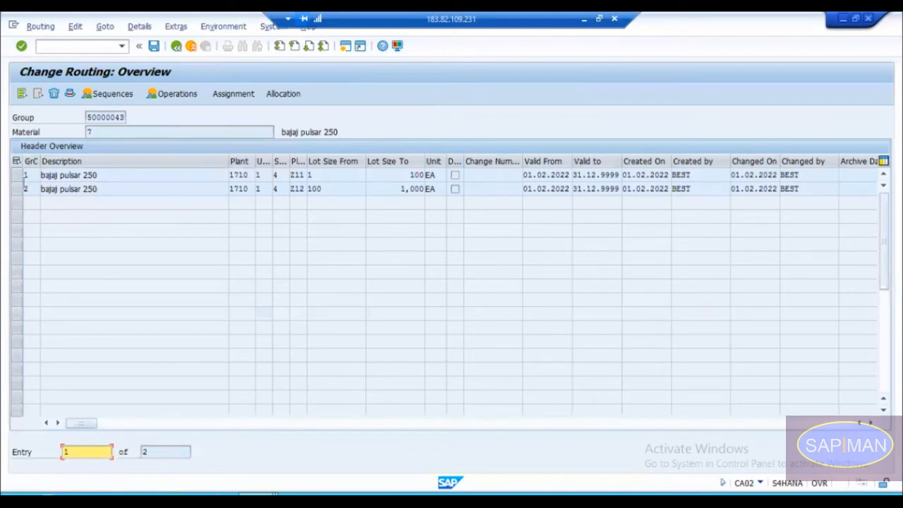
left_click(36, 188)
double_click(36, 189)
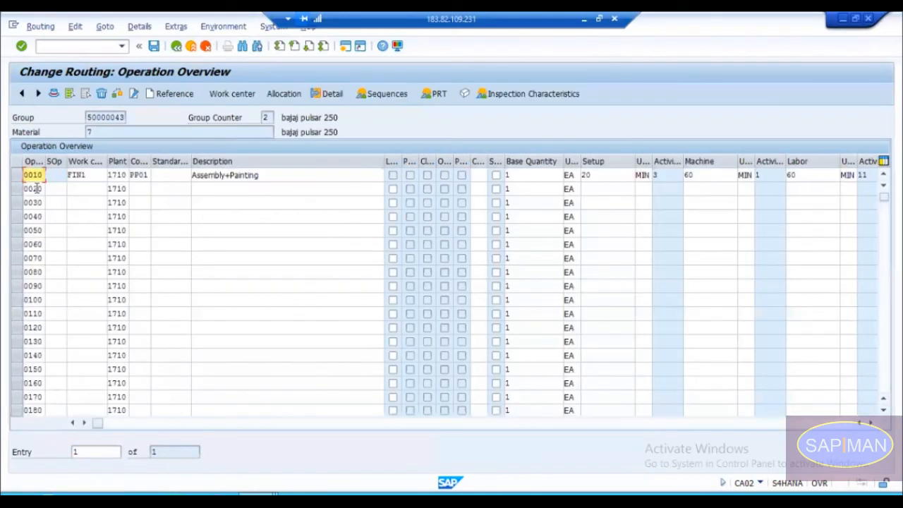
Step: Assign work center CNC-100M and control key PP01 to operation 0020
left_click(81, 187)
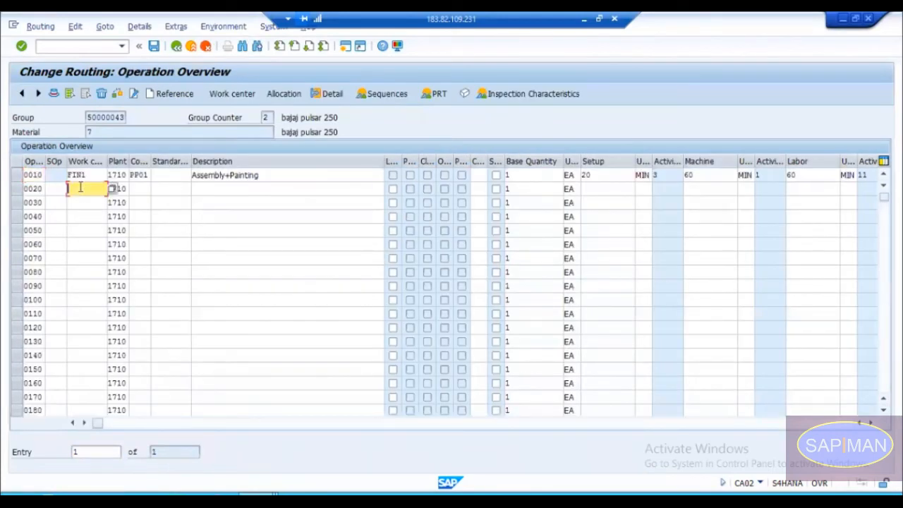
key("Down")
key("Return")
key("Tab")
key("Tab")
key("Tab")
key("shift+Tab")
type("PP01")
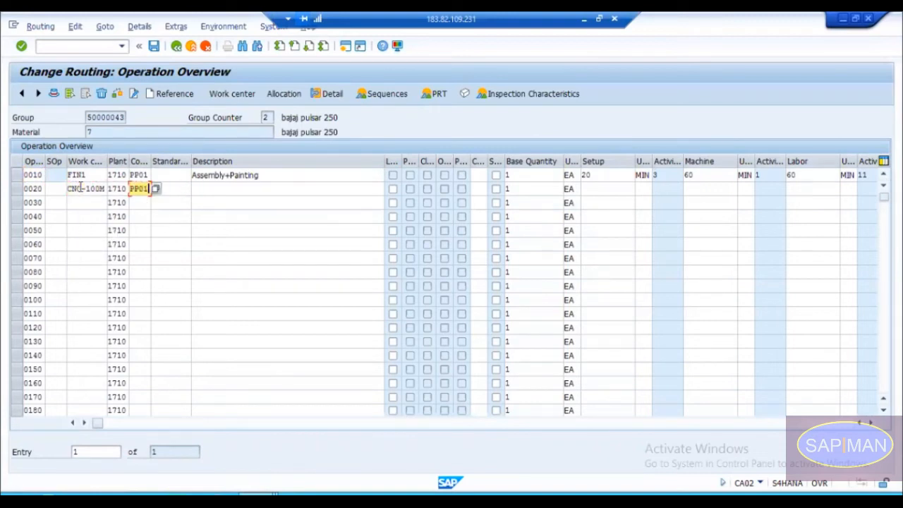
Step: Enter Cutting as the description of operation 0020
key("Tab")
key("Tab")
type("Cu")
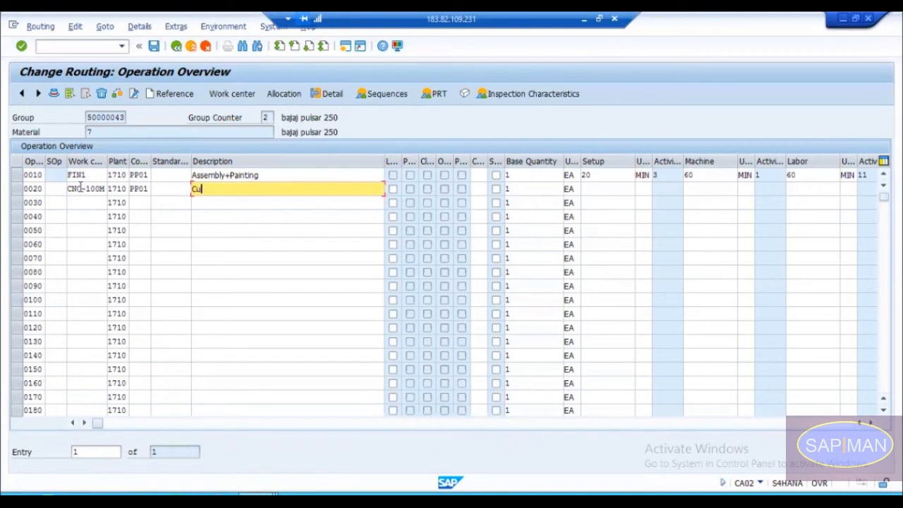
type("tting")
key("Return")
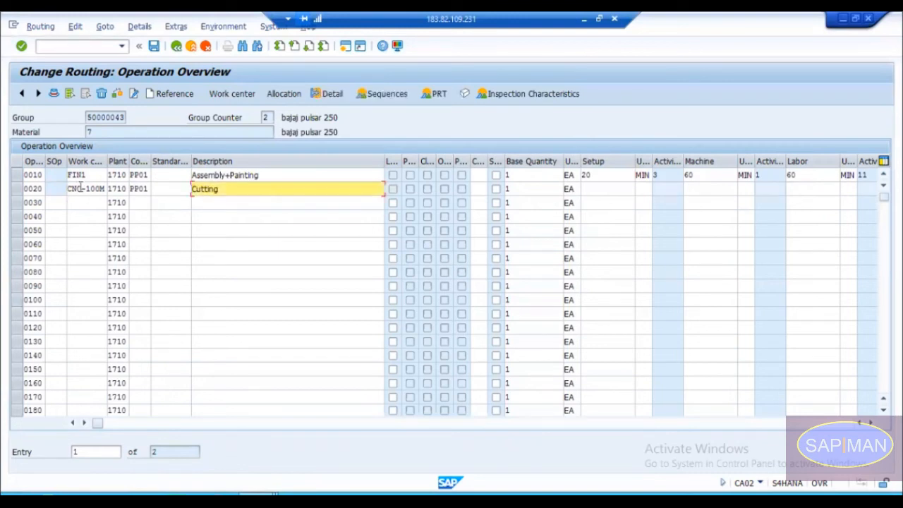
Step: Examine the standard value and unit columns of operation 0020 in the operation overview
left_click(873, 426)
left_click(872, 426)
left_click(873, 425)
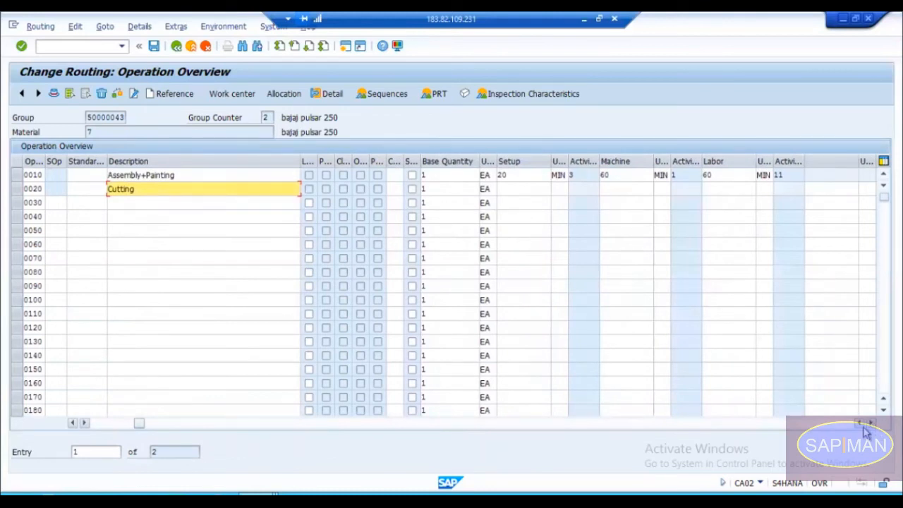
left_click(872, 425)
left_click(862, 425)
left_click(862, 426)
left_click(863, 426)
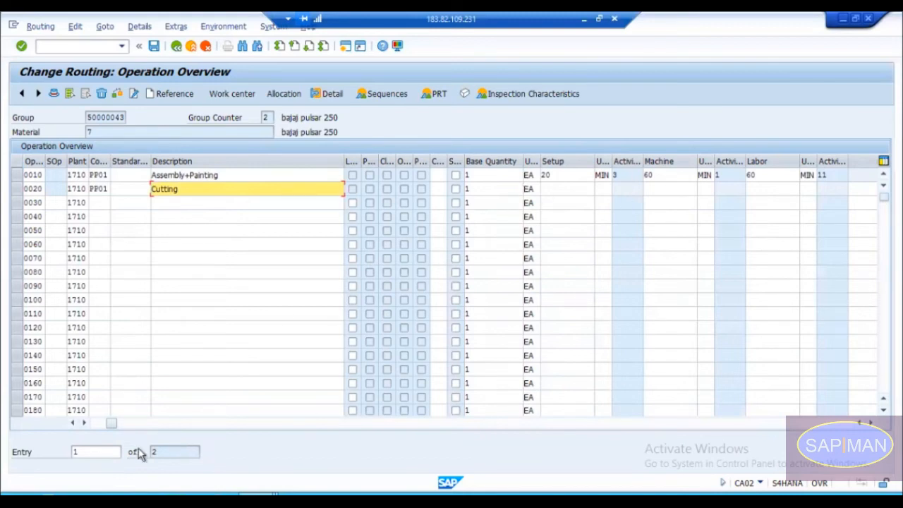
left_click_drag(112, 426, 96, 426)
Step: Reopen work center CNC-100M for changing and set the Setup maintenance rule to 3 must be entered
key("alt+Tab")
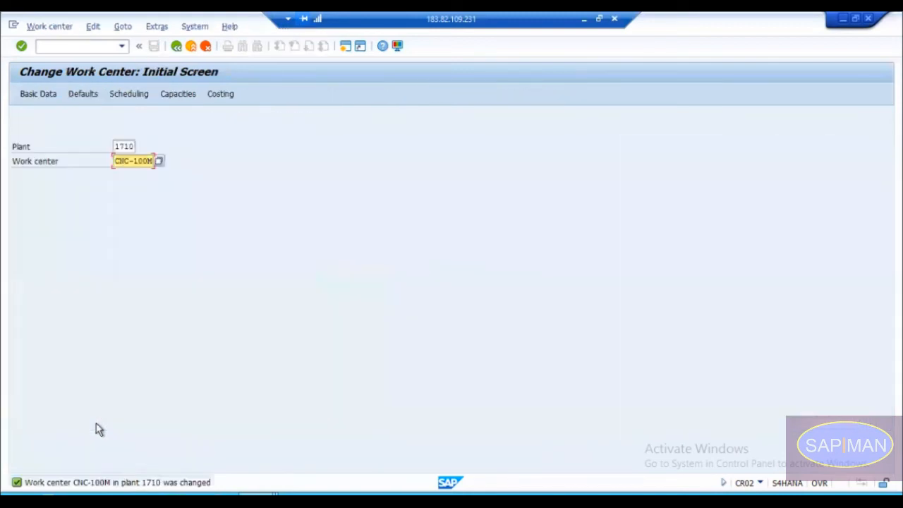
key("Return")
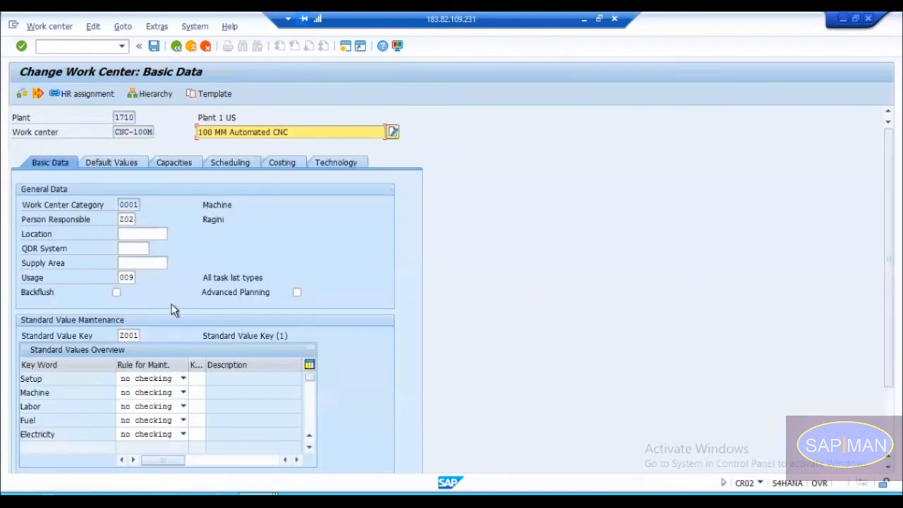
left_click(138, 379)
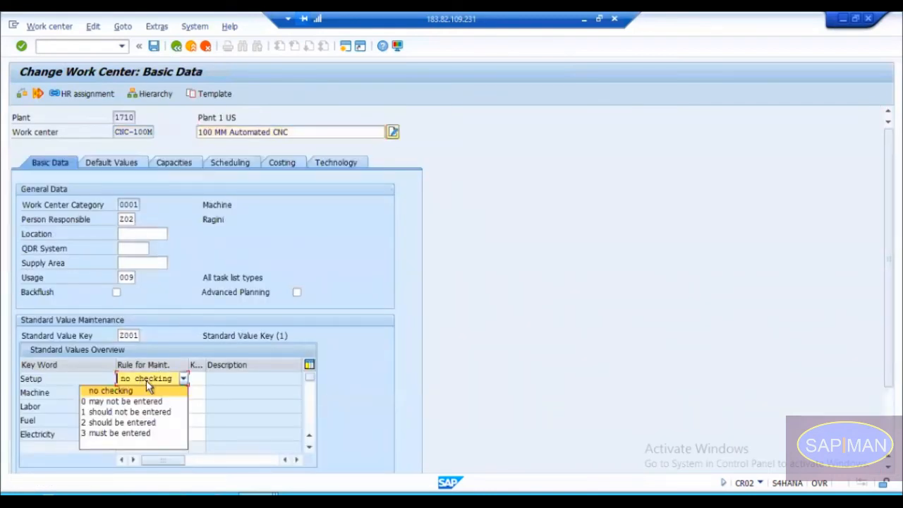
left_click(142, 385)
left_click(141, 383)
left_click(143, 390)
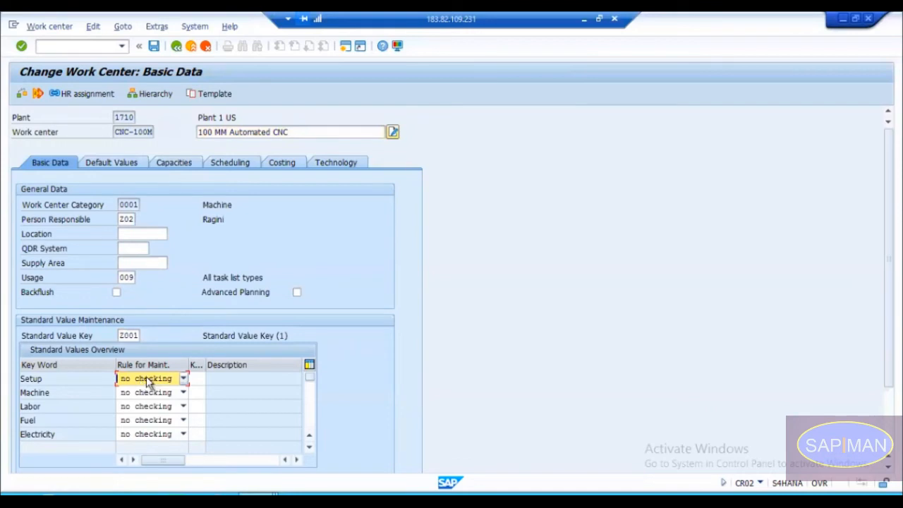
left_click(146, 378)
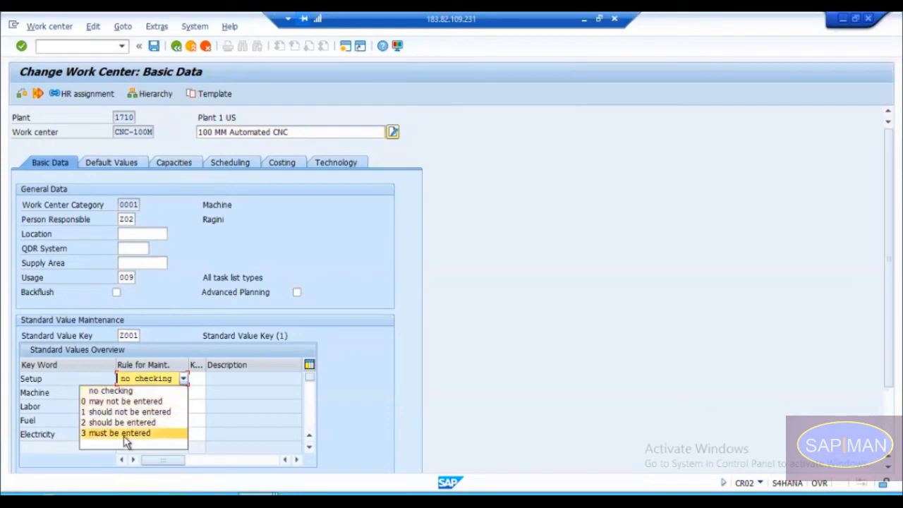
left_click(120, 432)
Step: Set the Machine maintenance rule of the standard values to 3 must be entered
left_click(157, 393)
key("Down")
key("Down")
key("Down")
key("Down")
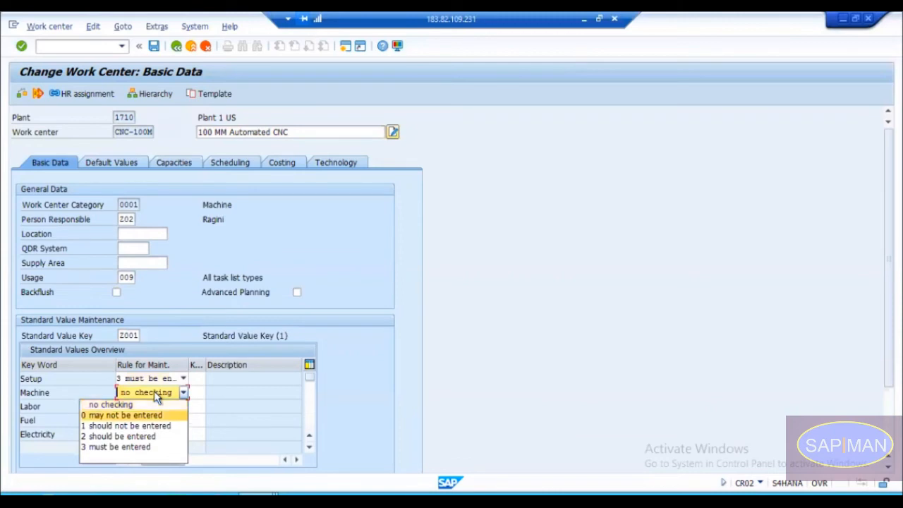
key("Return")
key("Down")
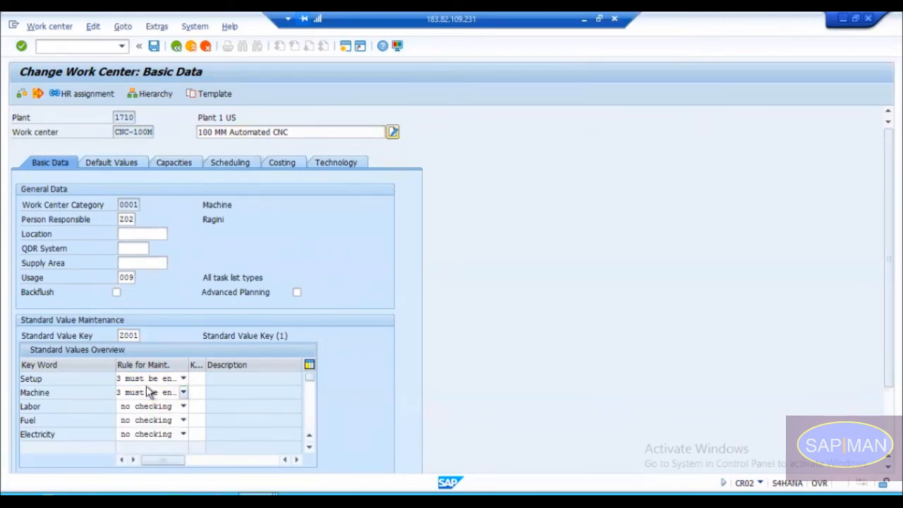
Step: In the work center's default values, set the standard value unit to HR for Setup, Machine and Labor
left_click(111, 162)
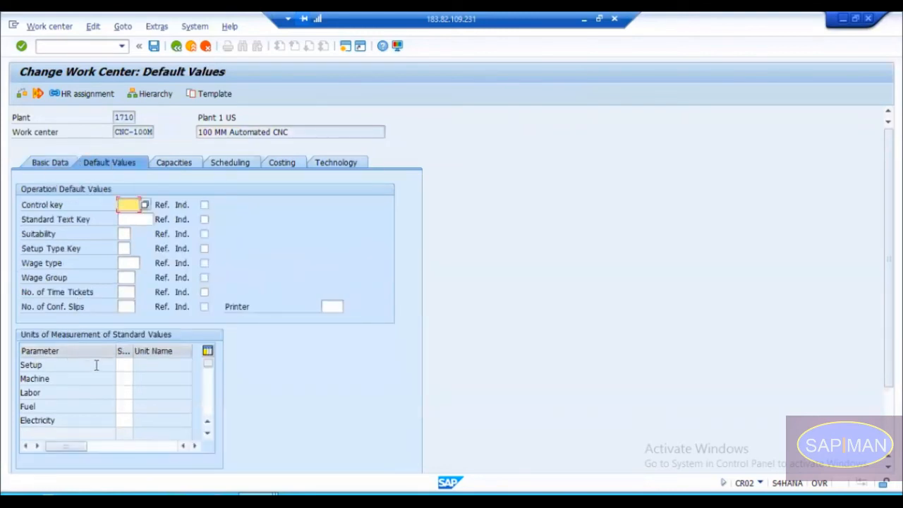
left_click(131, 366)
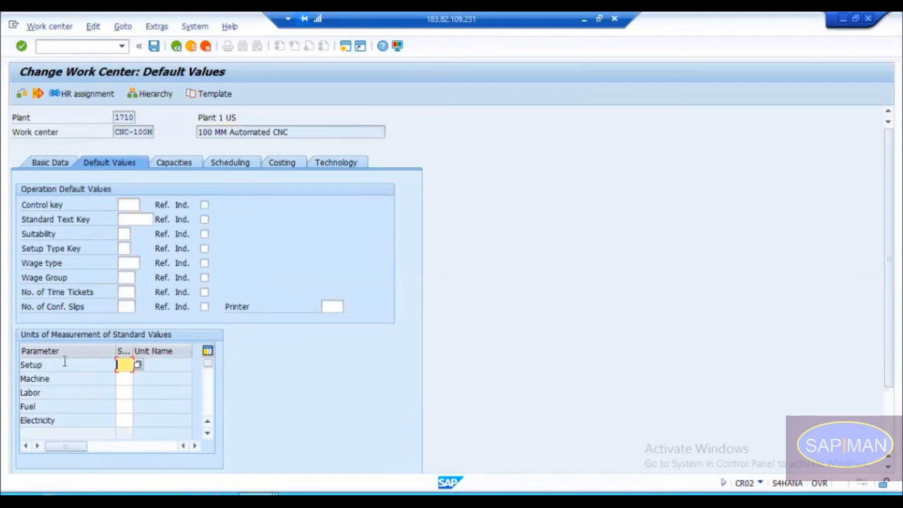
type("HR")
key("Tab")
type("HR")
key("Tab")
type("HR")
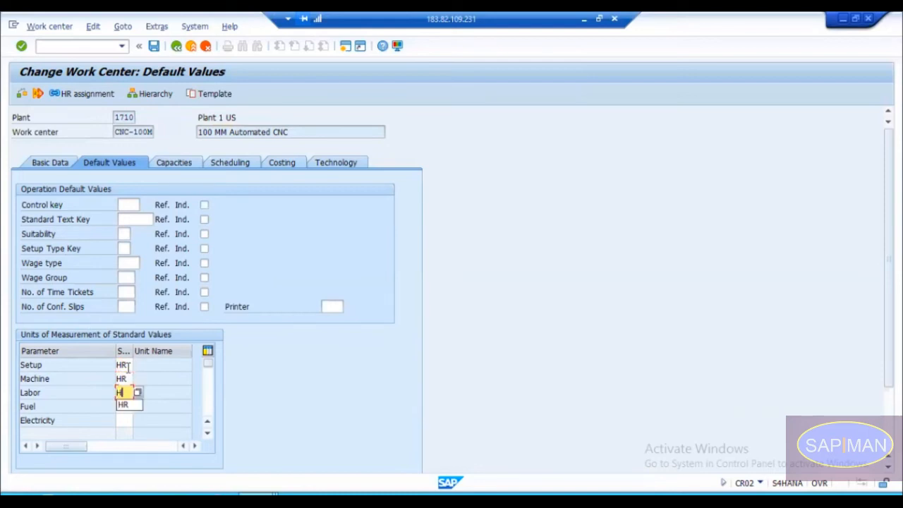
Step: Set the standard value unit to L for Fuel and KWH for Electricity
key("Tab")
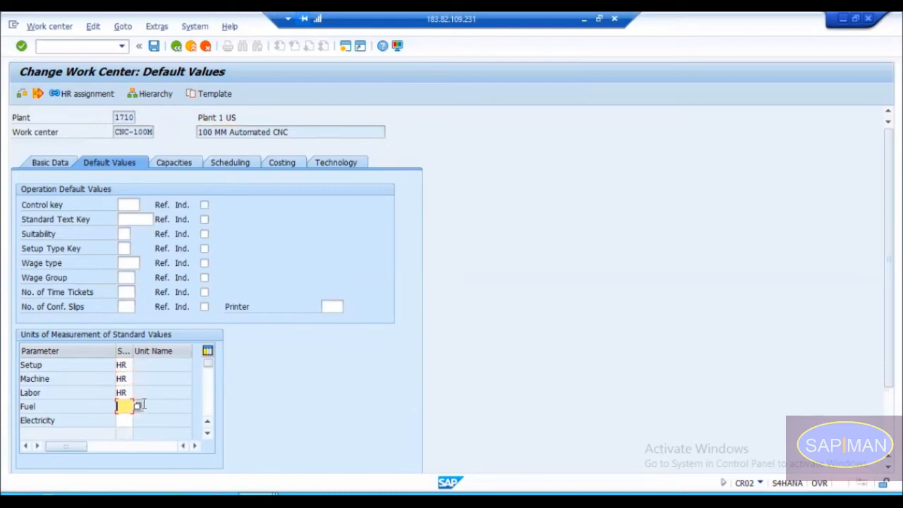
left_click(111, 417)
type("WH")
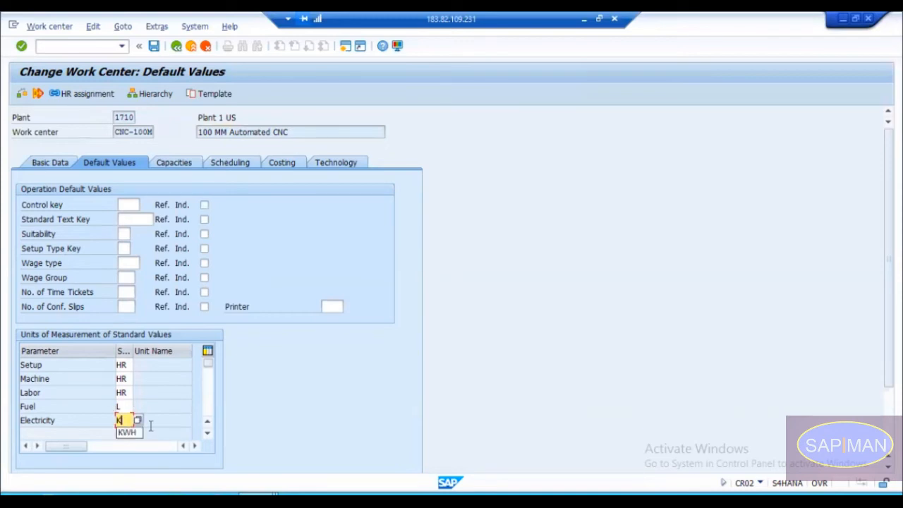
key("BackSpace")
key("BackSpace")
key("Down")
key("Down")
key("Return")
key("Return")
left_click(162, 408)
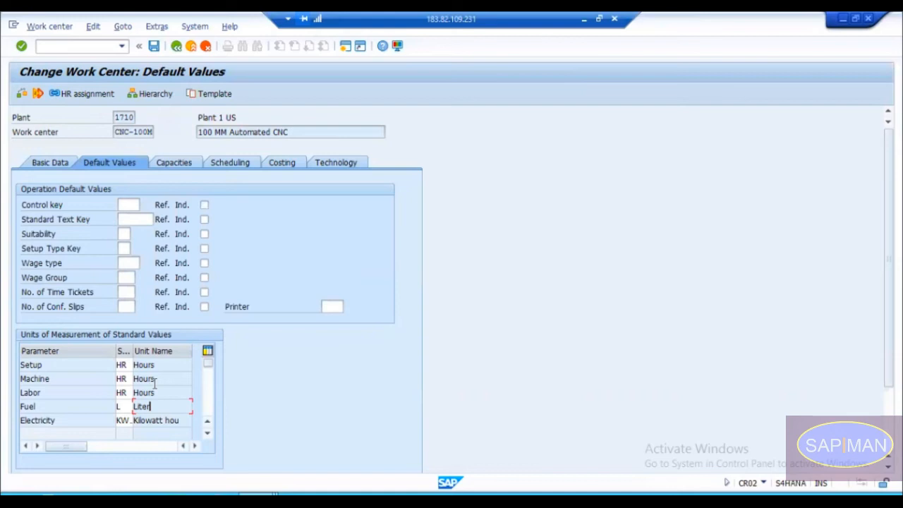
Step: Widen the standard value unit column in the units of measurement table to show the full unit codes
left_click_drag(114, 348, 137, 345)
left_click(98, 351)
left_click(139, 347)
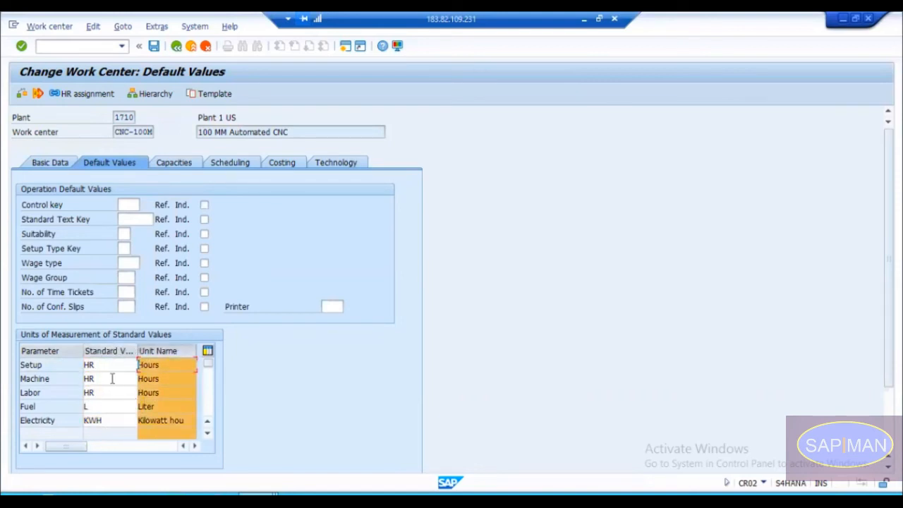
Step: Switch to the routing and check the Setup and Machine unit fields of operation 0020
key("alt+Tab")
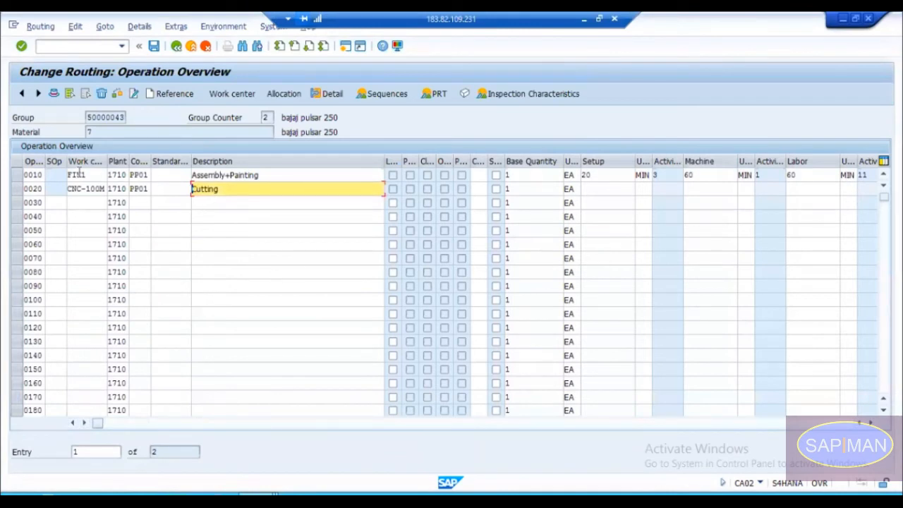
left_click(644, 188)
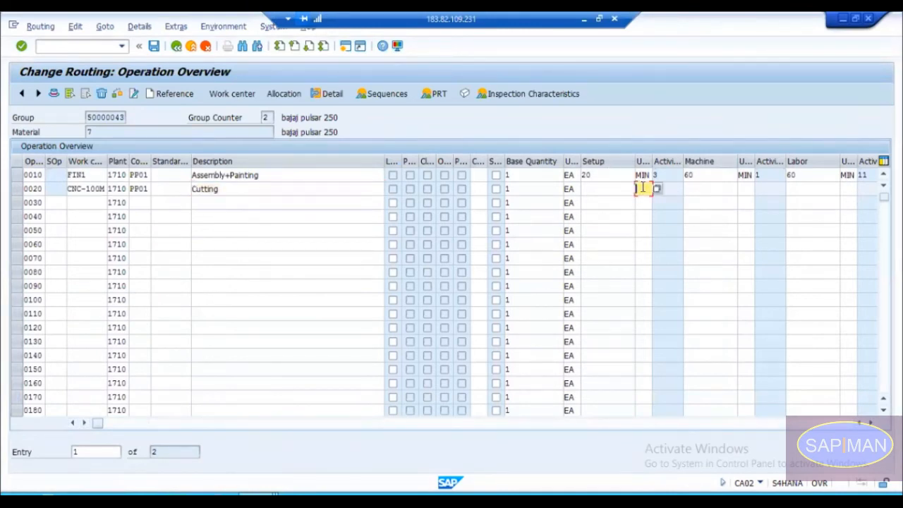
left_click(17, 188)
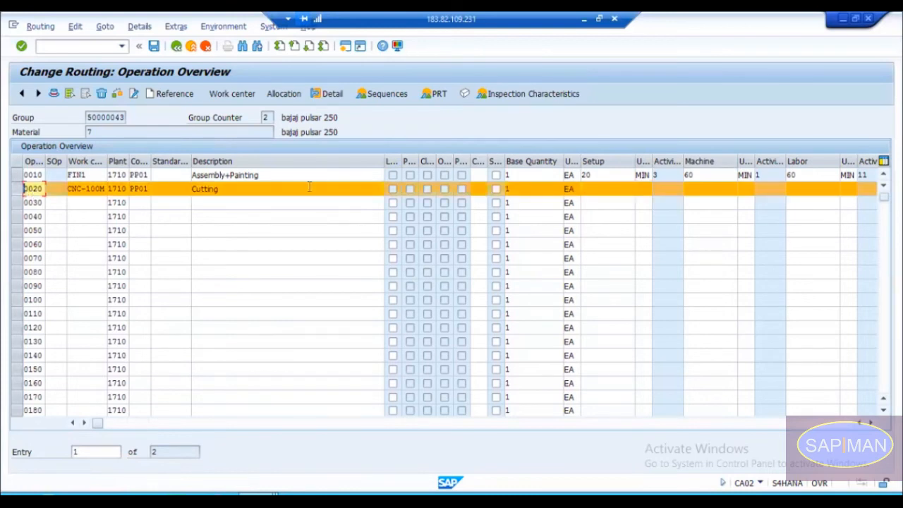
left_click(642, 189)
left_click(748, 189)
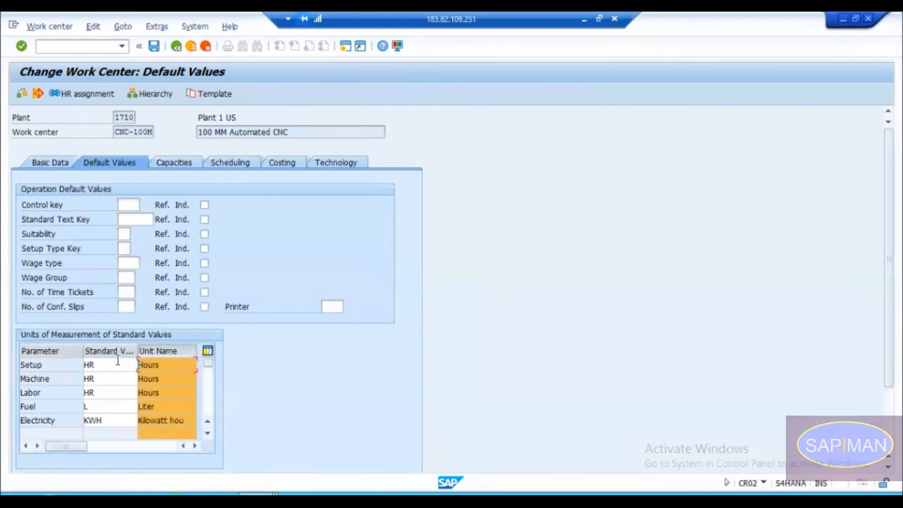
Step: Save work center CNC-100M and reload routing group 50000043, discarding its unsaved changes
left_click(154, 46)
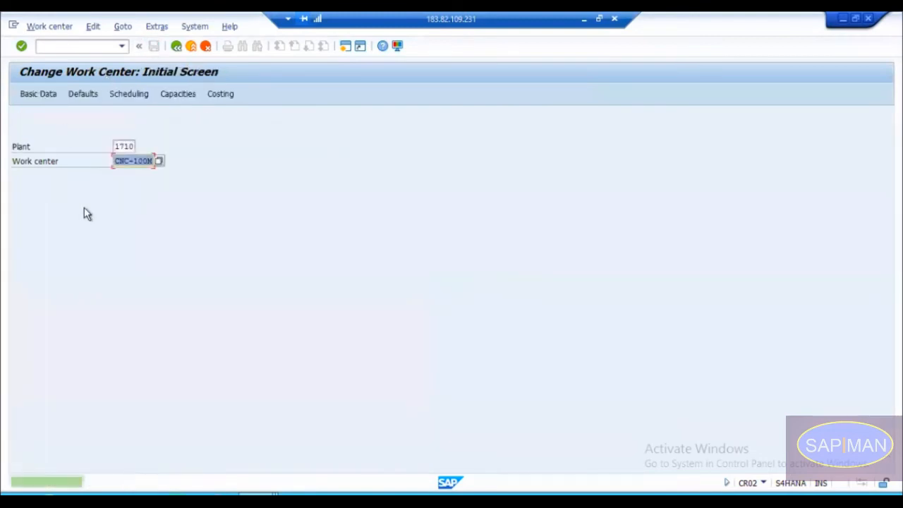
key("alt+Tab")
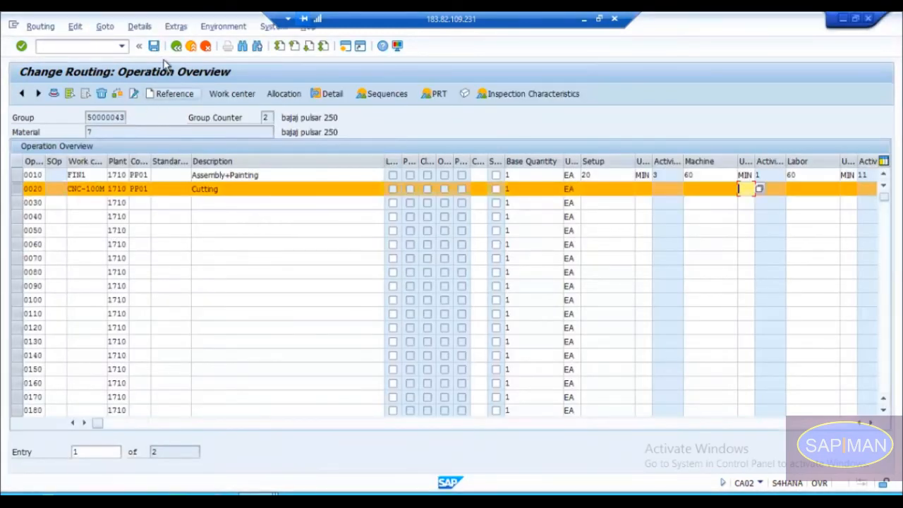
left_click(176, 46)
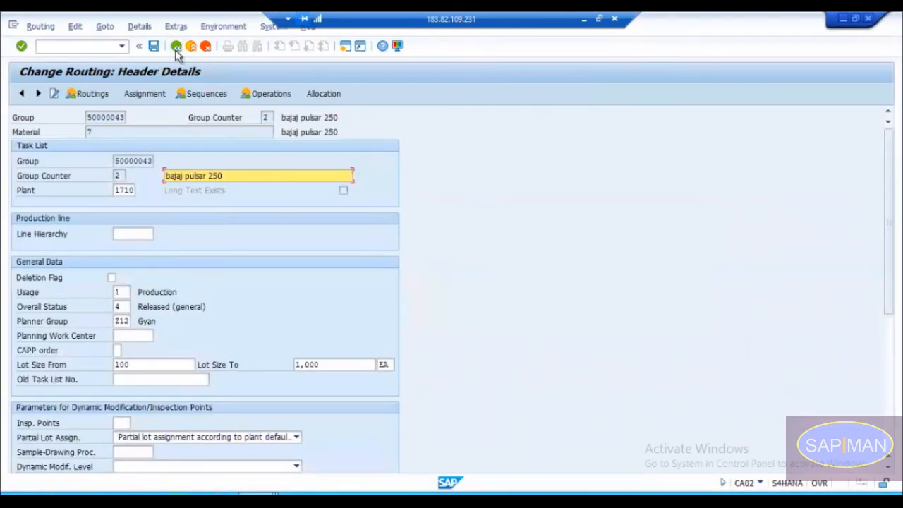
left_click(176, 46)
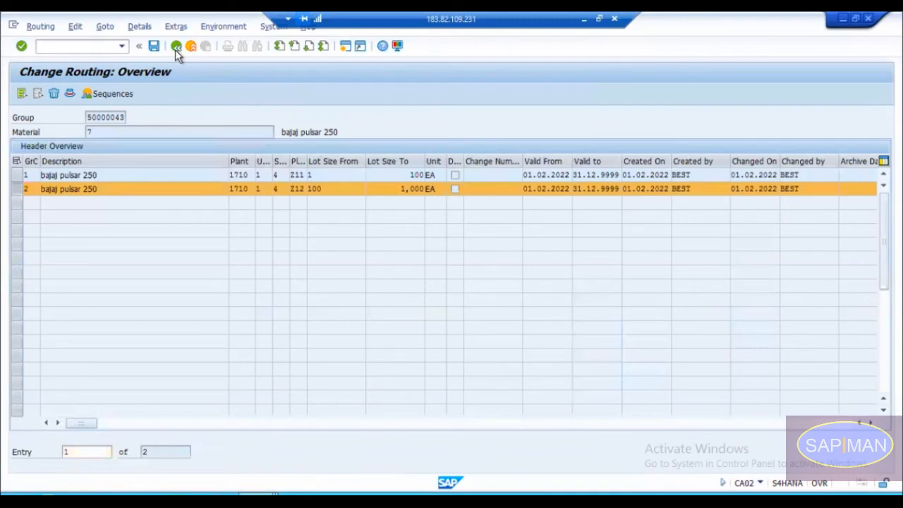
left_click(176, 48)
left_click(237, 255)
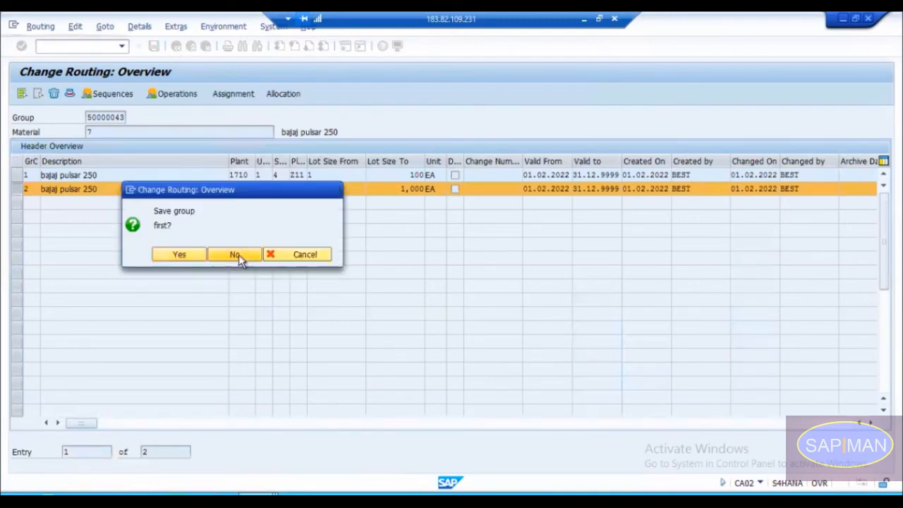
key("Return")
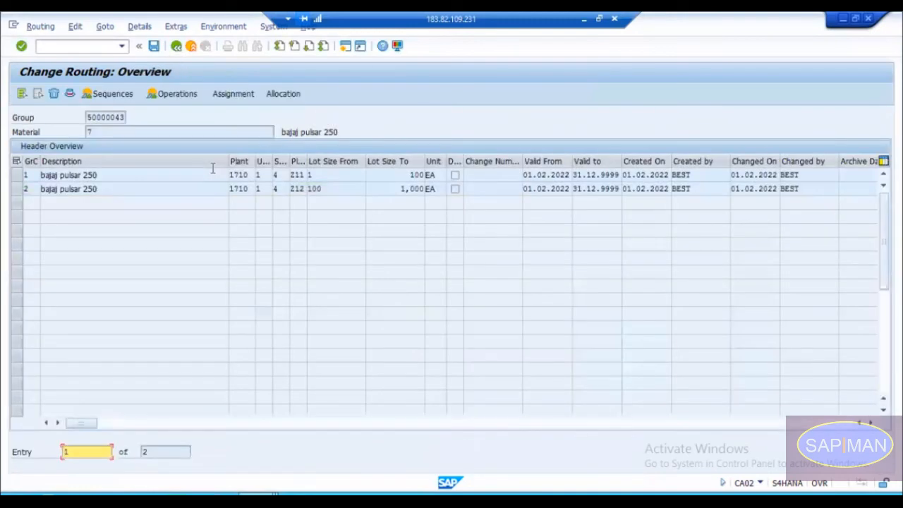
Step: In the operations of group counter 2, add operation 0020 with work center CNC-100M and control key PP01
left_click(17, 188)
double_click(58, 188)
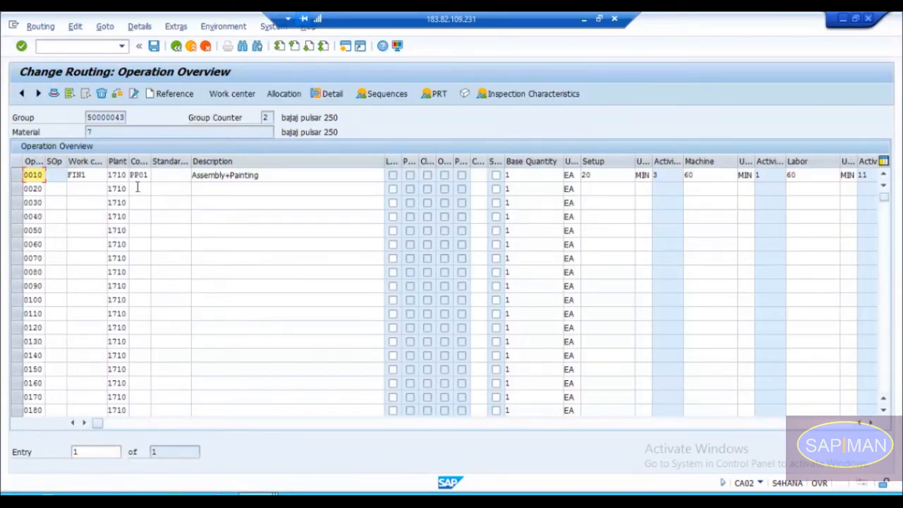
left_click(92, 189)
key("Down")
key("Return")
key("Tab")
key("Tab")
key("Down")
key("Return")
key("Return")
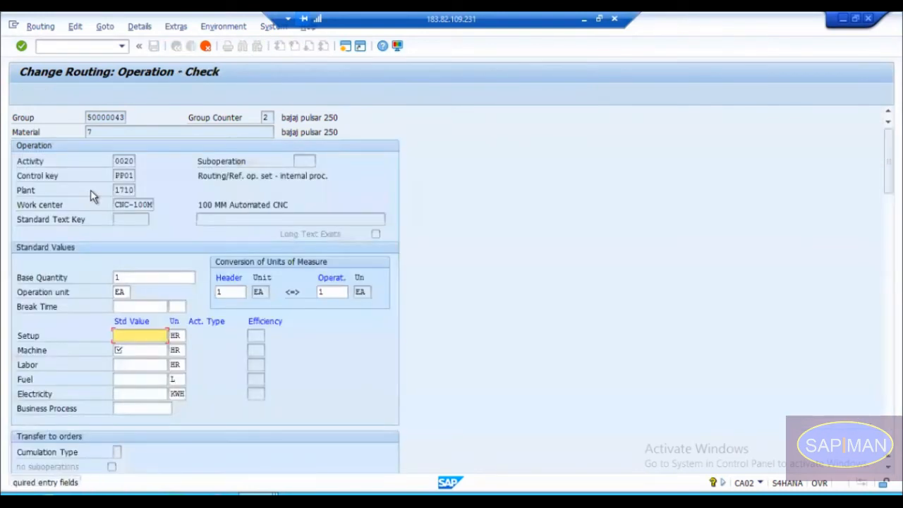
Step: Examine the default units and the required standard value fields of operation 0020
key("Down")
key("Down")
key("Down")
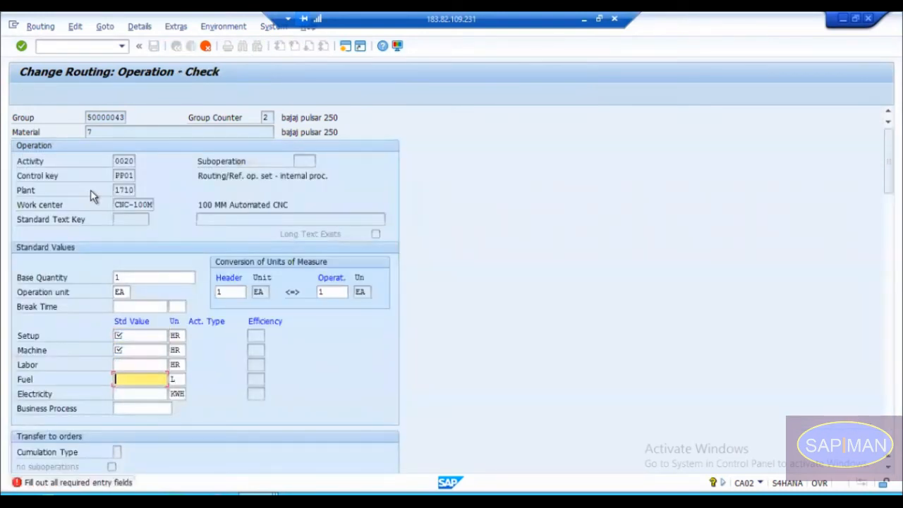
left_click(183, 380)
left_click(181, 395)
left_click(178, 382)
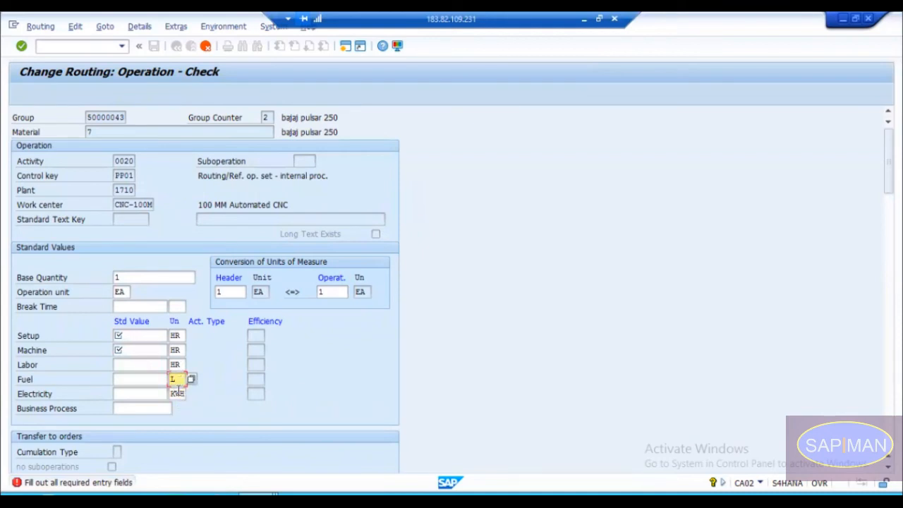
left_click(179, 390)
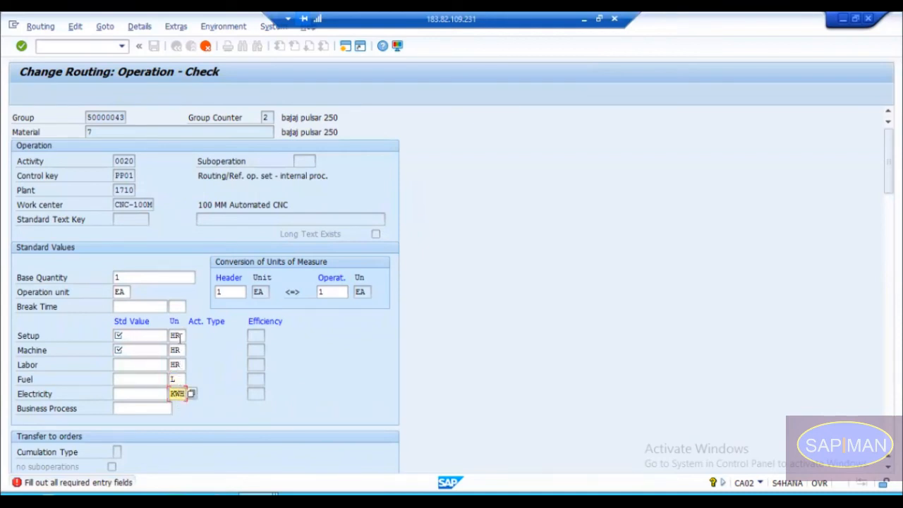
left_click(176, 337)
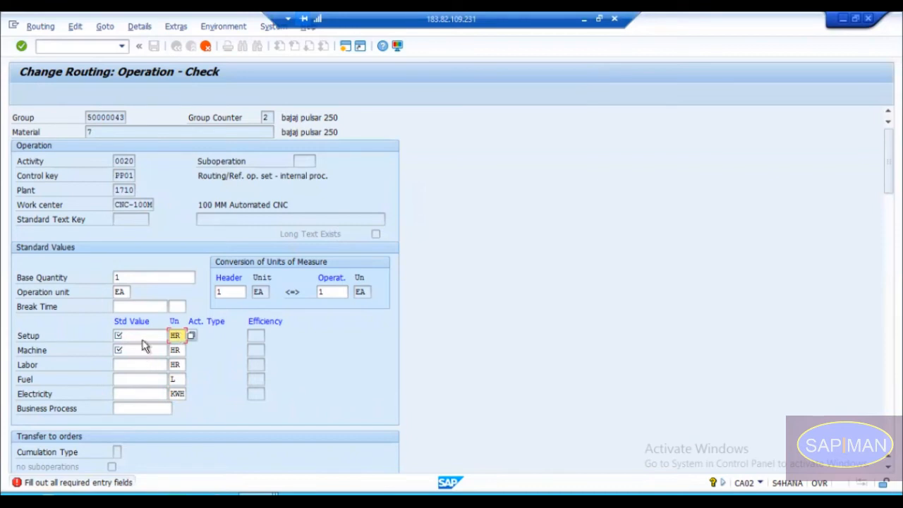
left_click(142, 336)
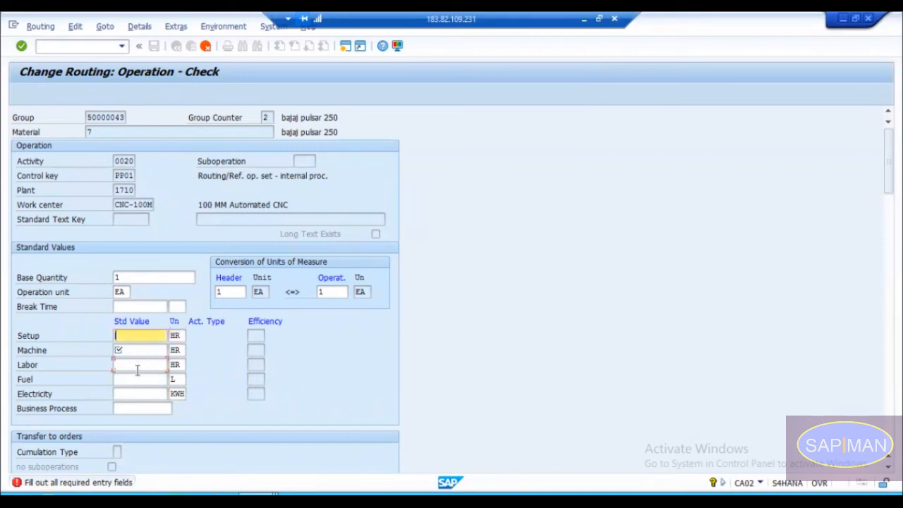
left_click(138, 366)
left_click(135, 337)
left_click(137, 350)
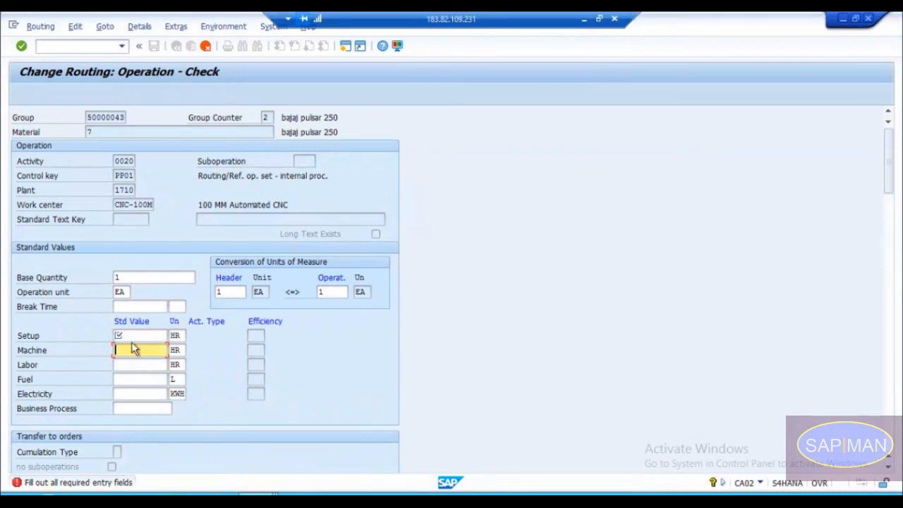
left_click(131, 337)
left_click(131, 364)
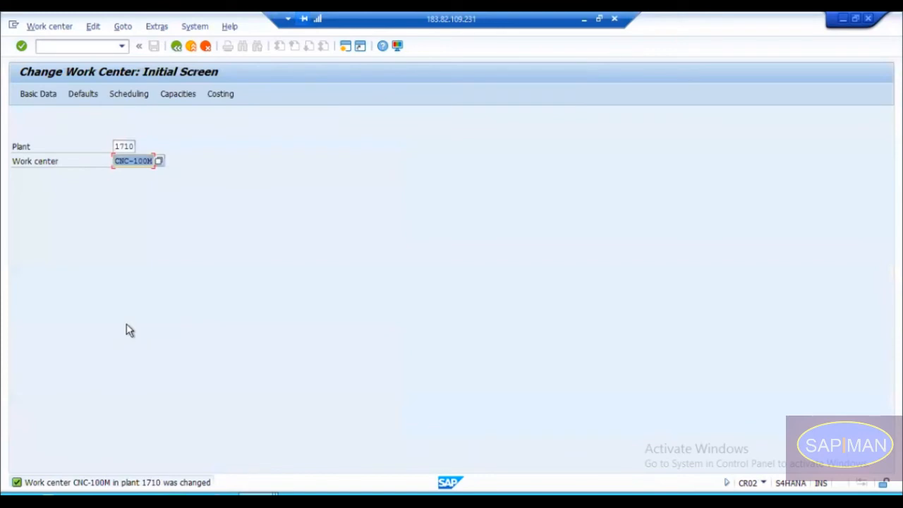
Step: Reopen work center CNC-100M for changing and review the Setup and Machine maintenance rules
key("Return")
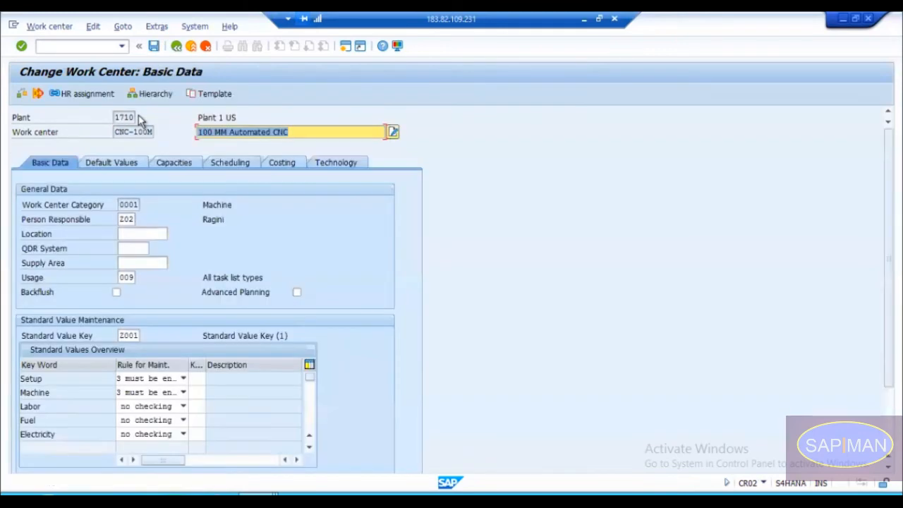
left_click(153, 379)
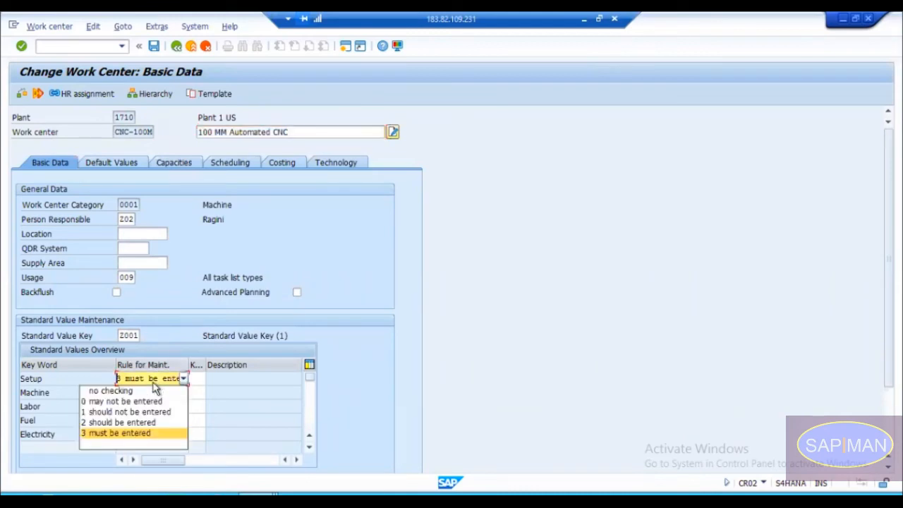
left_click(125, 435)
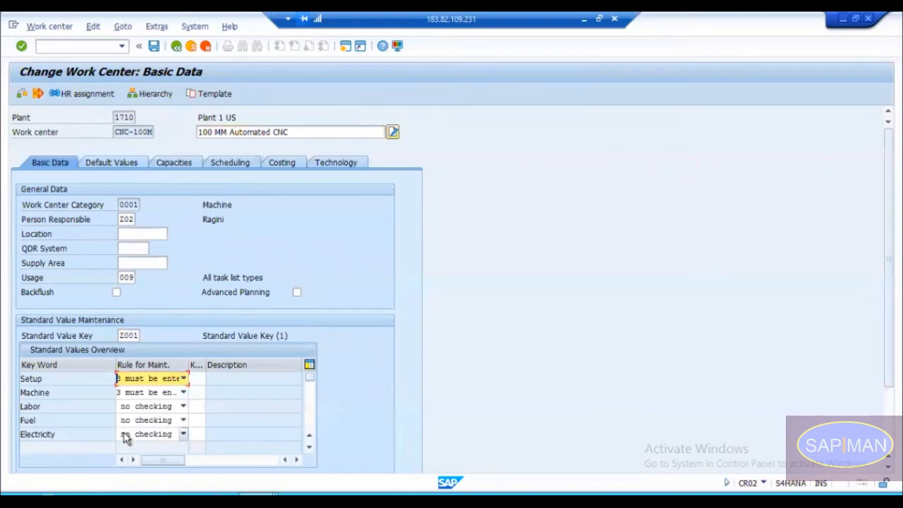
left_click(143, 393)
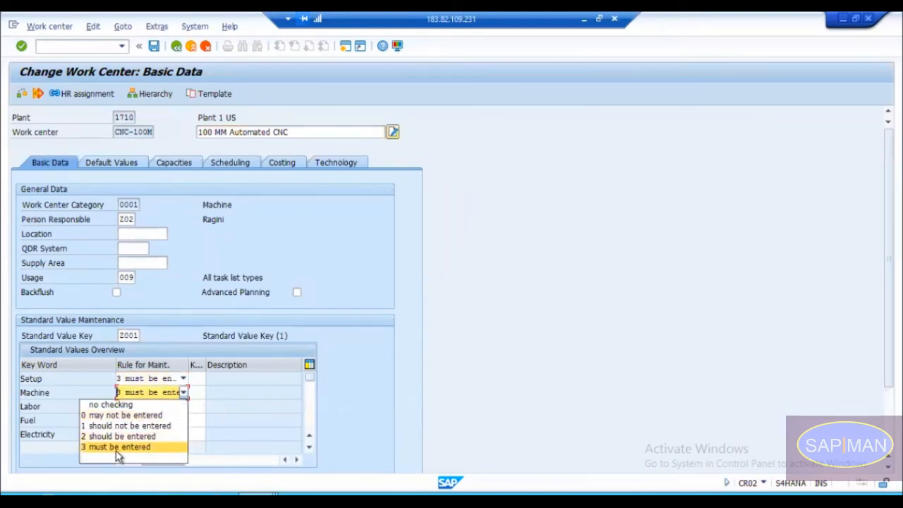
left_click(116, 449)
left_click(141, 133)
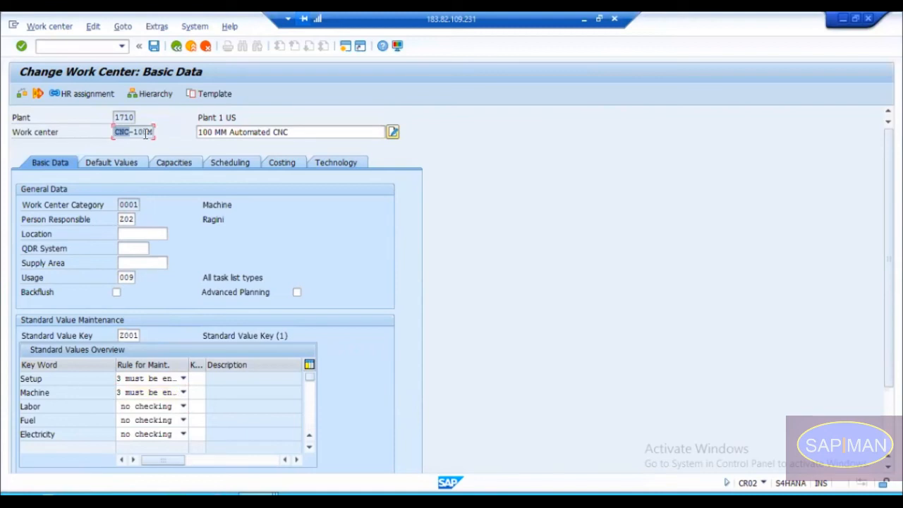
left_click(60, 381)
left_click(61, 394)
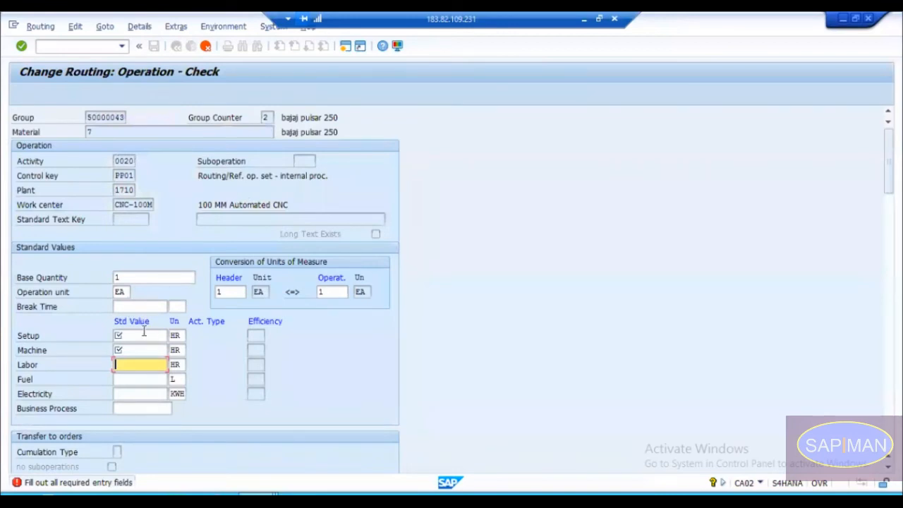
Step: In the check of routing operation 0020, enter a standard value of 0.5 HR for Setup and 1 HR for Machine
left_click(137, 336)
type("0.5")
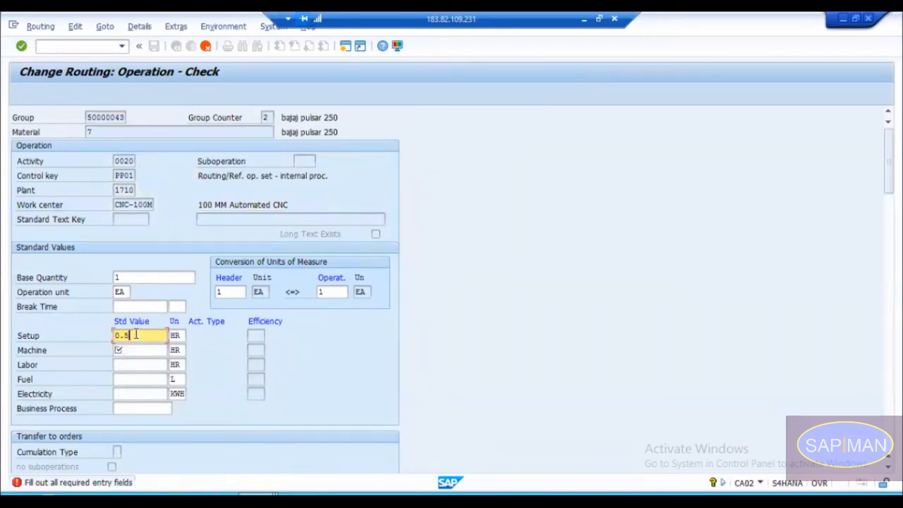
key("Tab")
type("1")
key("Return")
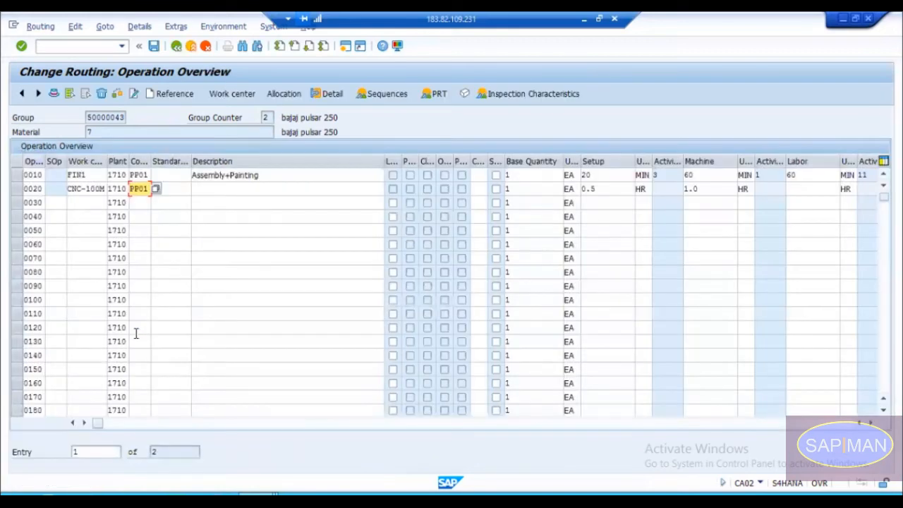
Step: Examine the standard values and units of operation 0020 across the Setup, Machine, Labor, fuel and electricity columns
left_click_drag(98, 426, 218, 423)
left_click(225, 178)
left_click(234, 187)
left_click(334, 189)
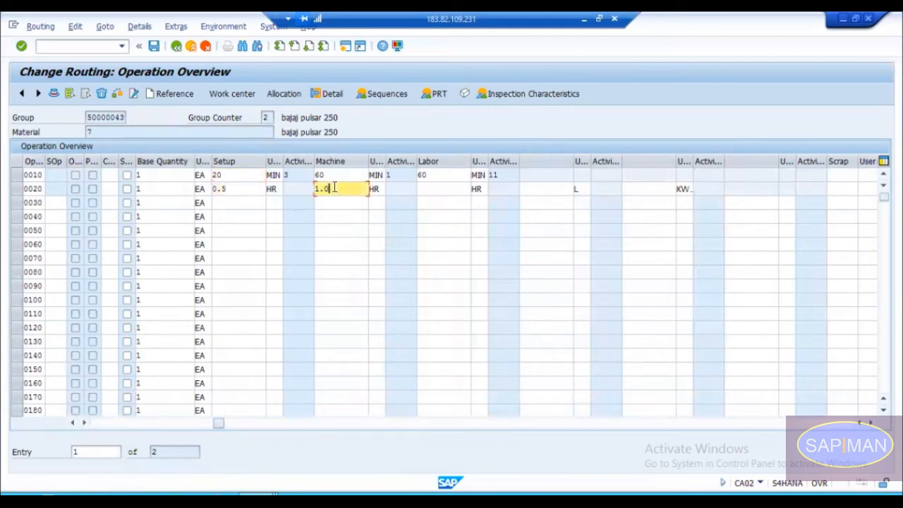
left_click(417, 188)
left_click(547, 189)
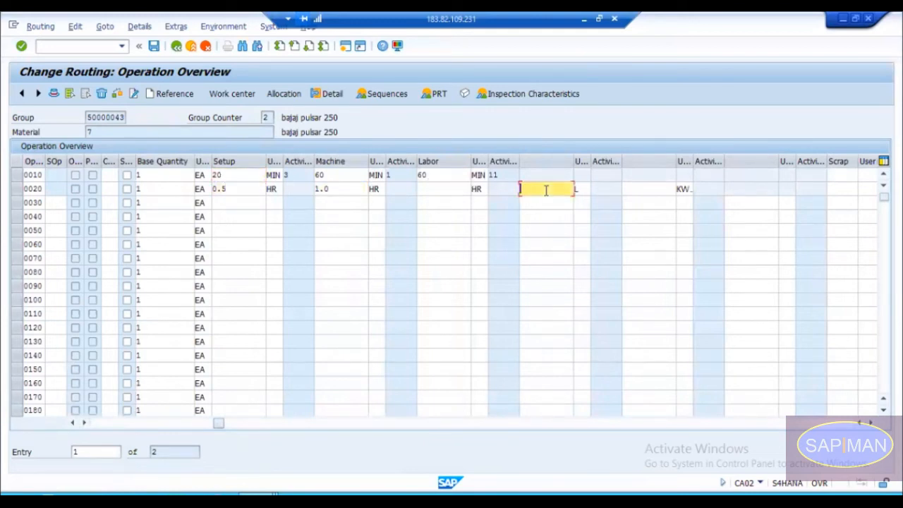
left_click(640, 195)
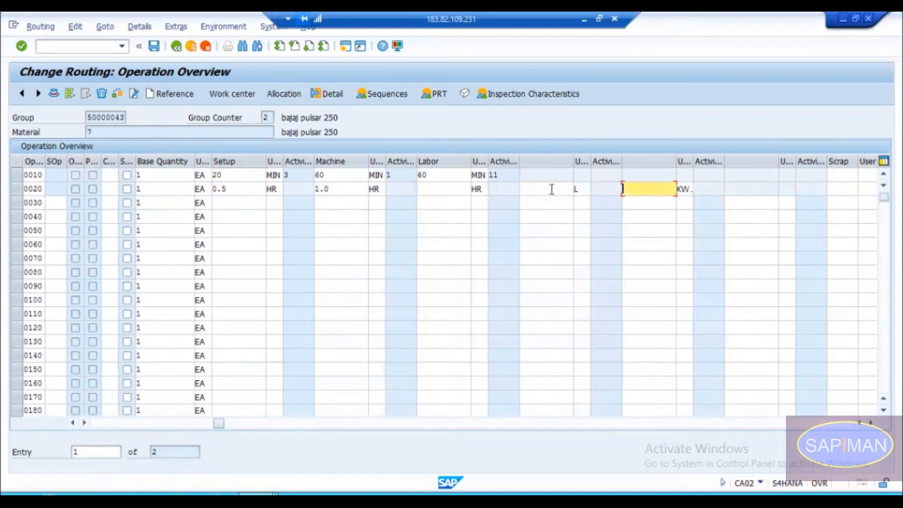
left_click(551, 190)
left_click(640, 188)
left_click_drag(219, 420, 110, 426)
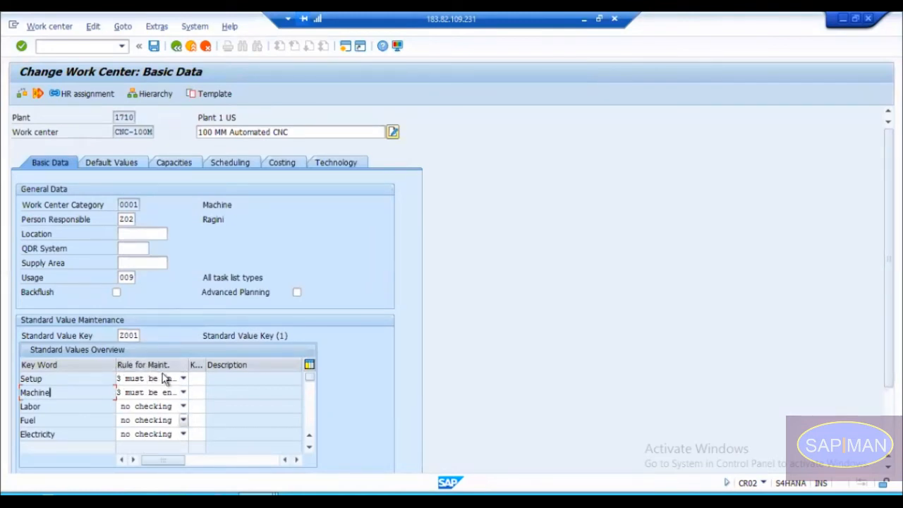
Step: Set the work center's Labor maintenance rule to 1 should not be entered, save it and return to the routing
left_click(144, 406)
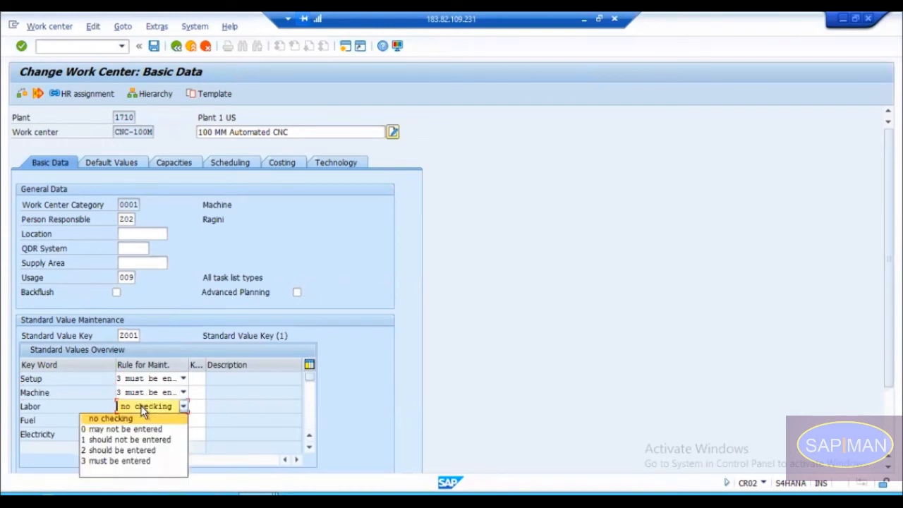
left_click(129, 440)
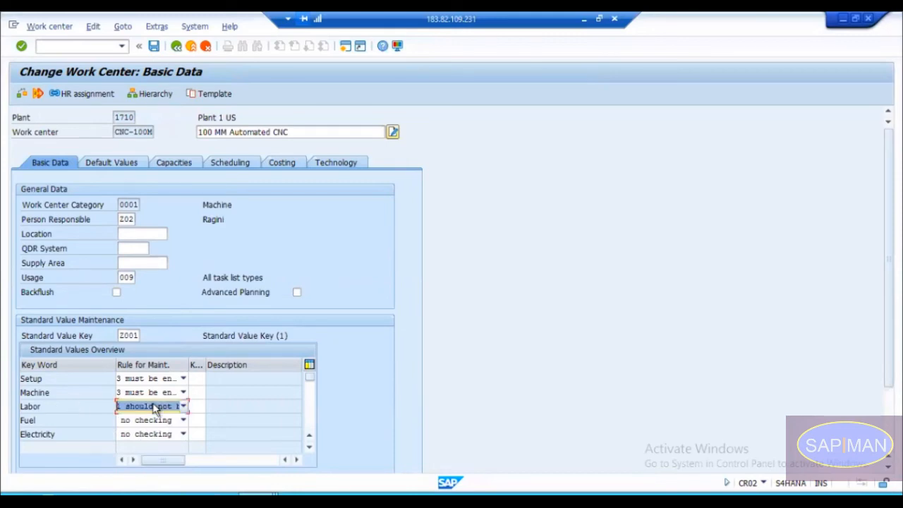
key("ctrl+s")
key("alt+Tab")
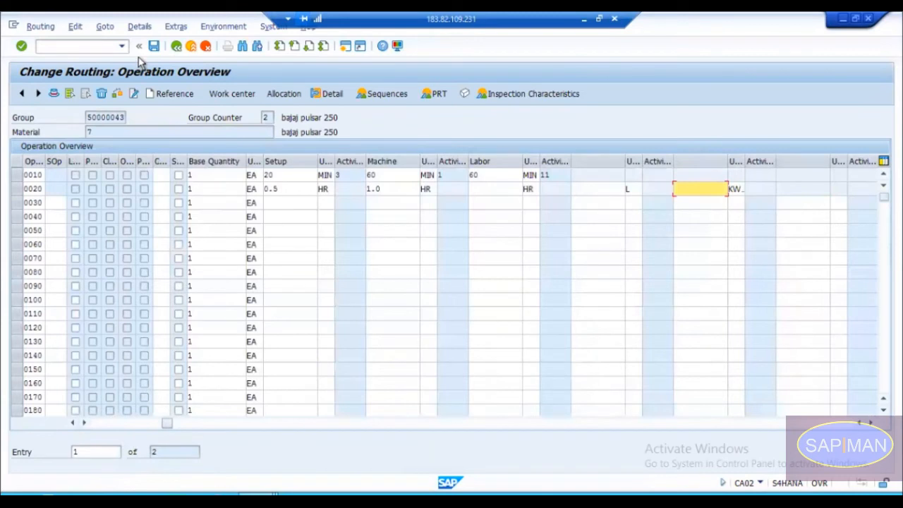
Step: Restart the routing change with transaction CA02 for material 7, plant 1710, and open the operations of group counter 2
left_click(72, 47)
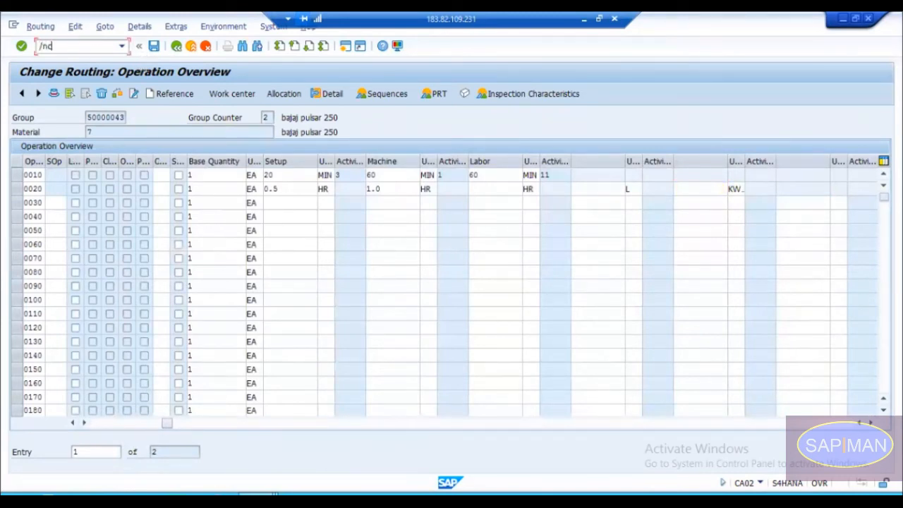
type("/nca02")
key("Return")
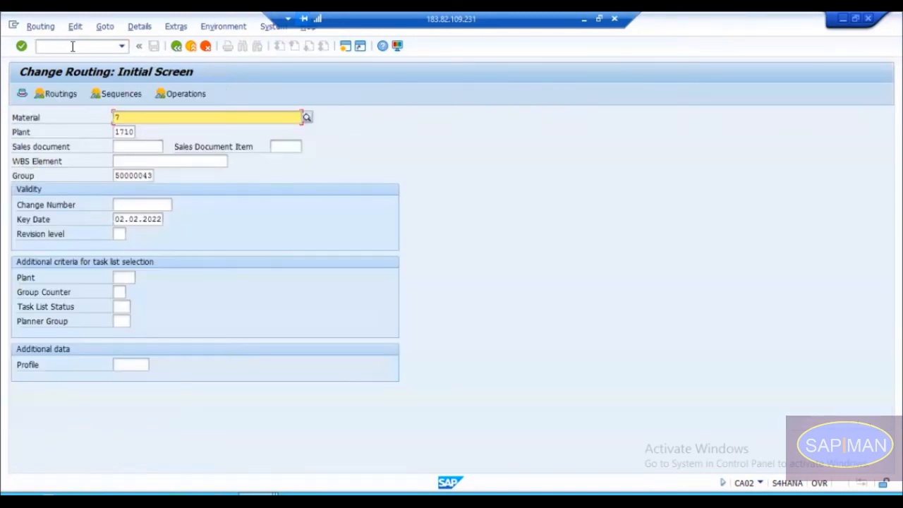
key("Return")
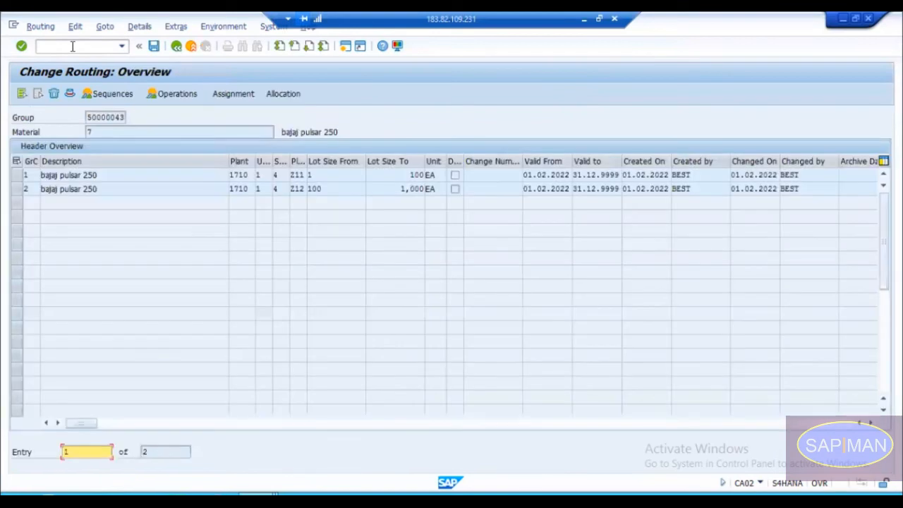
double_click(48, 189)
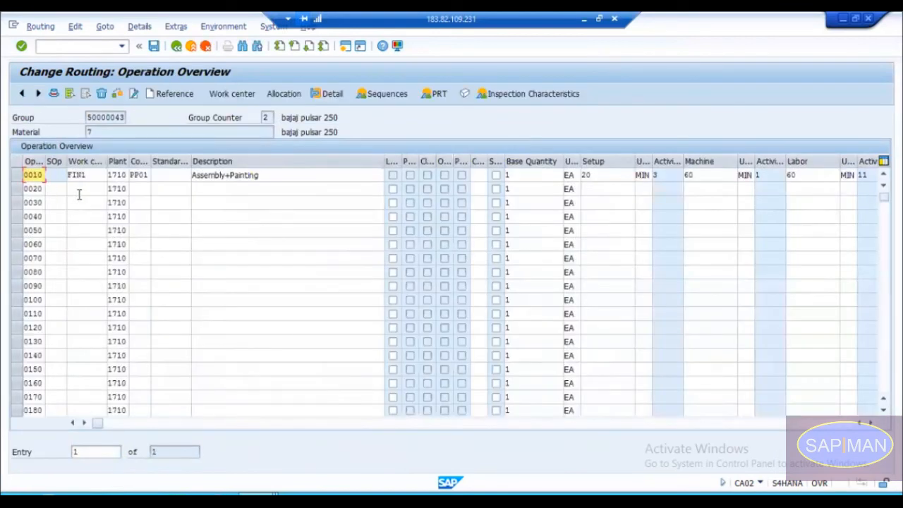
left_click(81, 192)
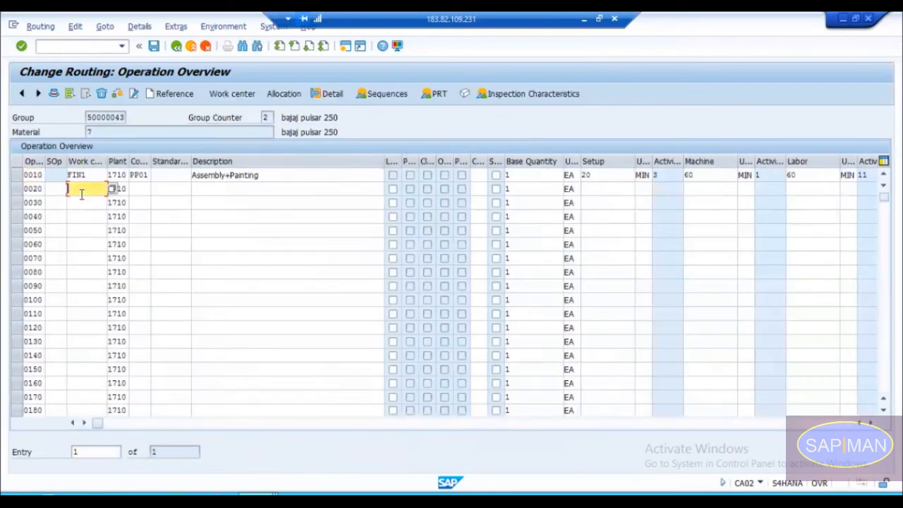
Step: Enter operation 0020 with work center CNC-100M, control key PP01 and description Cutting
left_click(85, 190)
key("Down")
key("Return")
key("Tab")
key("Tab")
key("Down")
key("Return")
key("Tab")
key("Down")
key("Return")
double_click(84, 190)
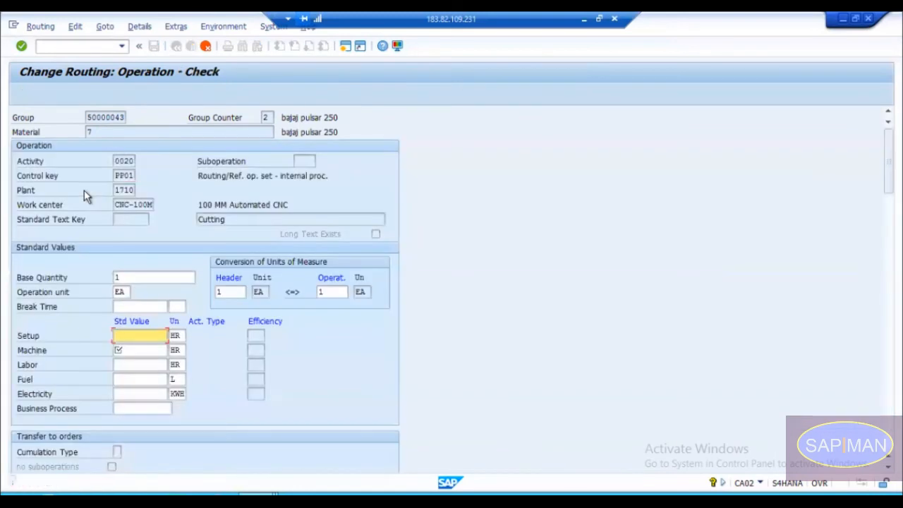
Step: In the check of operation 0020, enter standard values of 0.5 HR for Setup and 1 HR for Machine
left_click(134, 336)
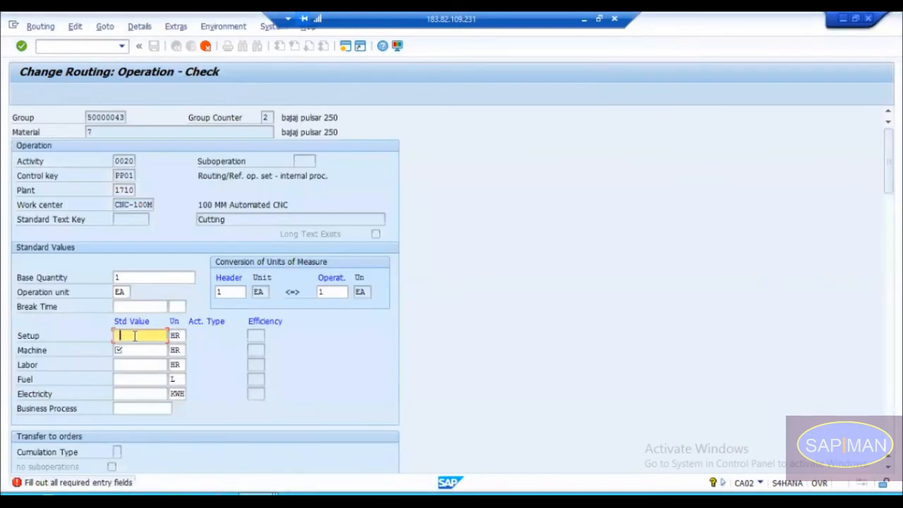
type("0.5")
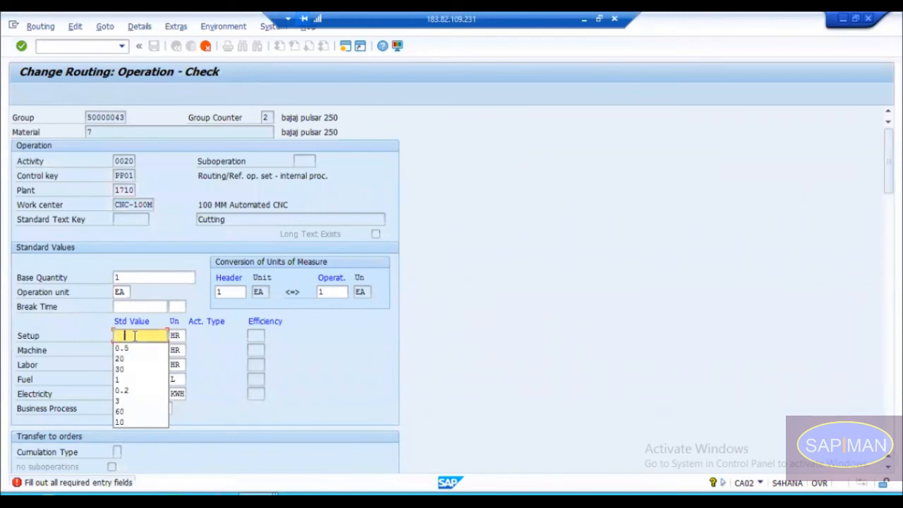
key("Tab")
key("Return")
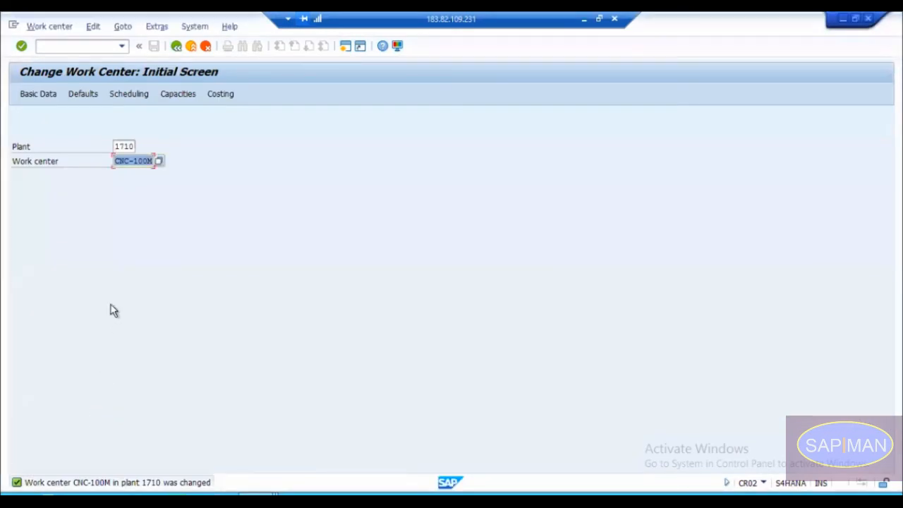
Step: Reopen work center CNC-100M for changing and set the Labor maintenance rule to no checking
key("Return")
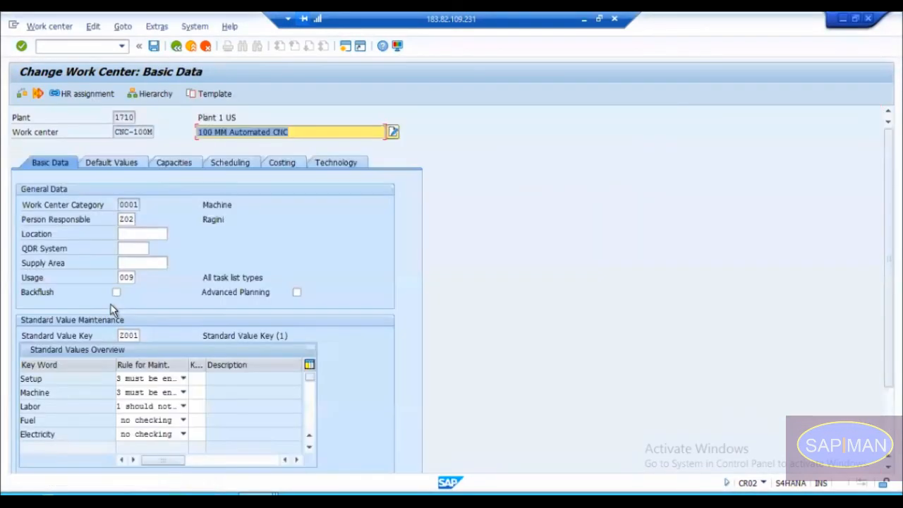
left_click(144, 409)
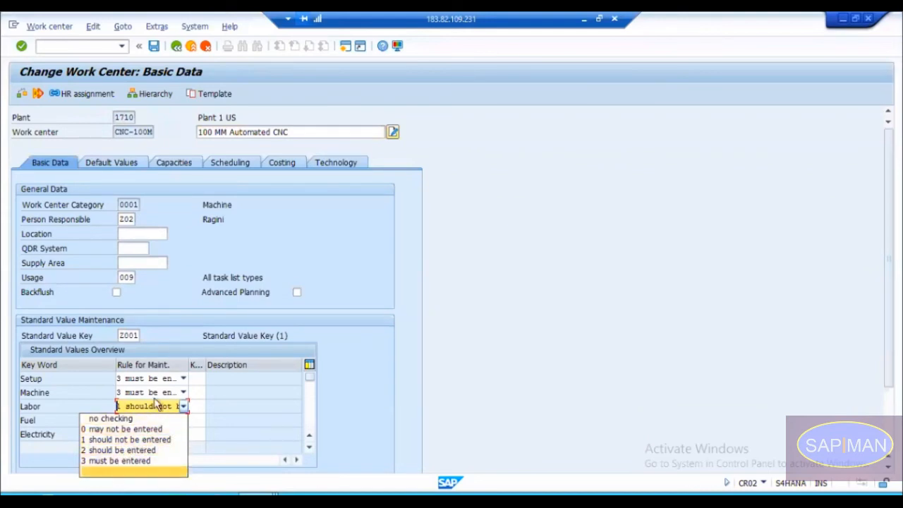
left_click(128, 480)
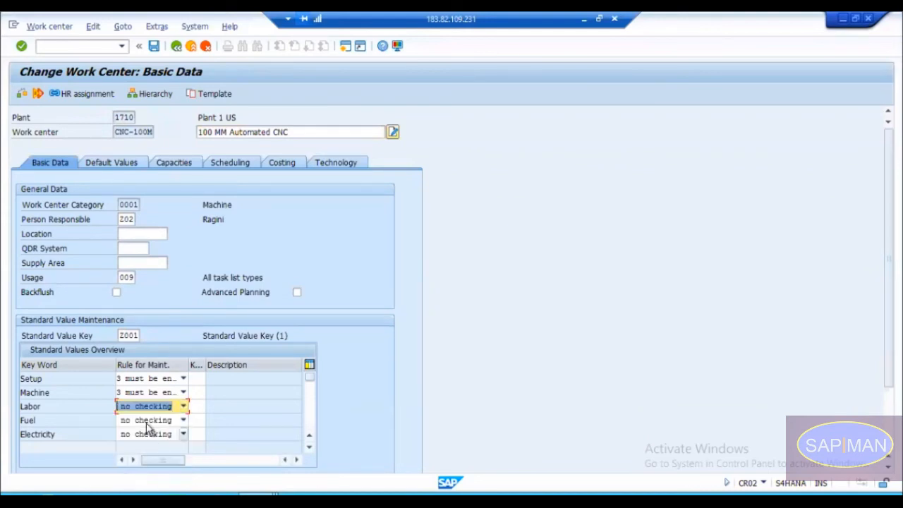
left_click(156, 414)
left_click(155, 412)
Step: Set the maintenance rules of Setup and Machine to no checking
left_click(155, 379)
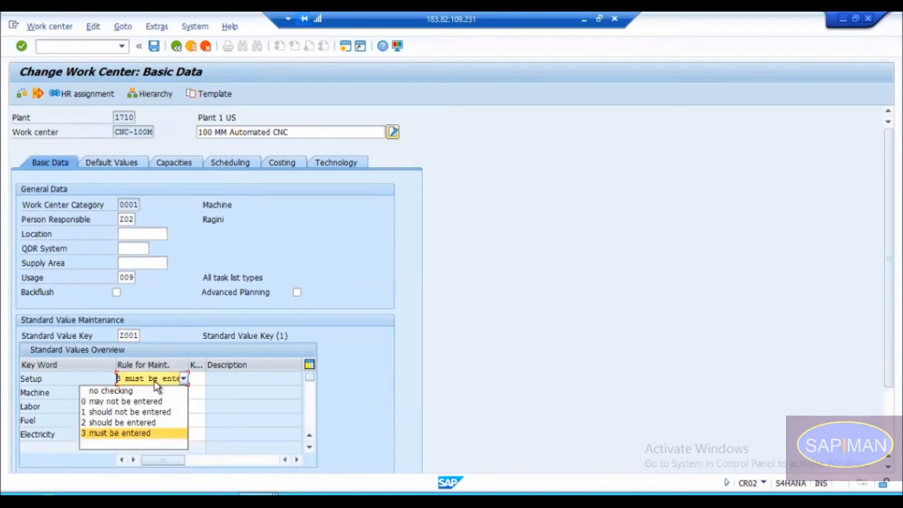
key("Up")
key("Up")
key("Up")
key("Up")
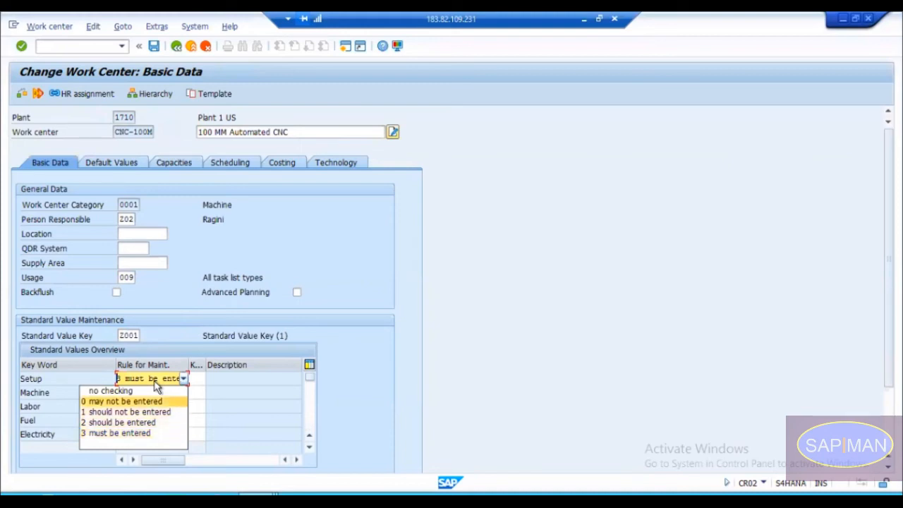
key("Return")
key("Return")
key("Up")
key("Down")
key("Up")
key("Up")
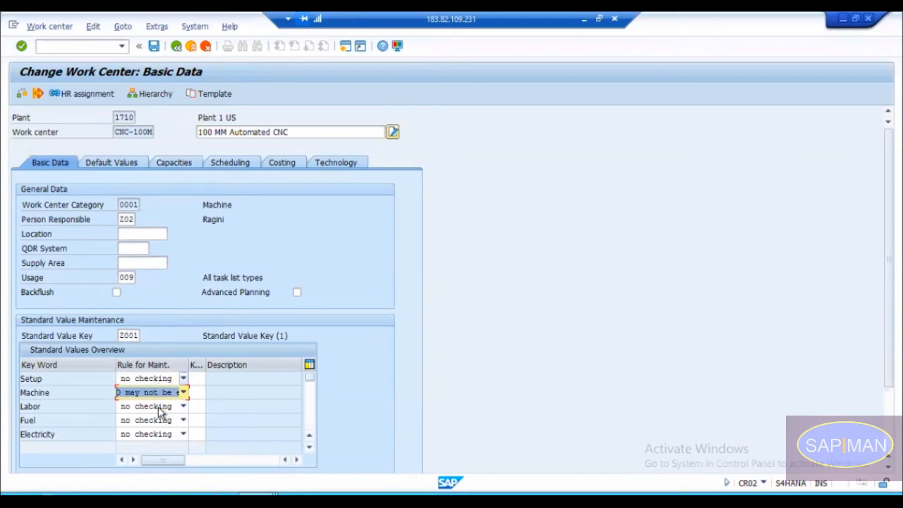
key("Up")
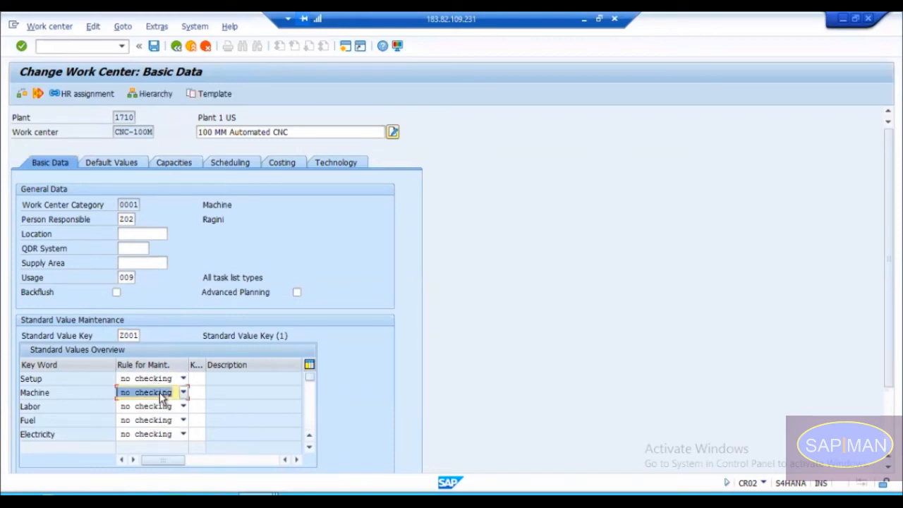
Step: Set the Electricity maintenance rule to 2 should be entered
left_click(164, 435)
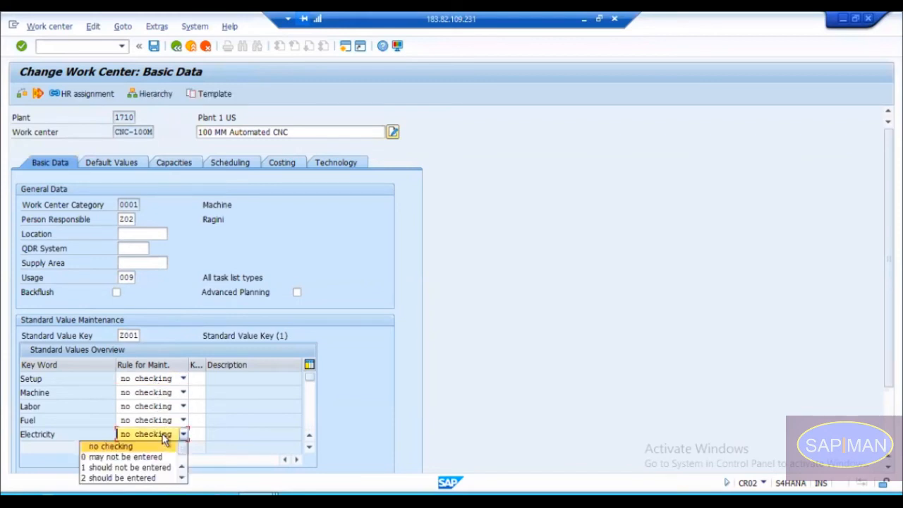
left_click(128, 478)
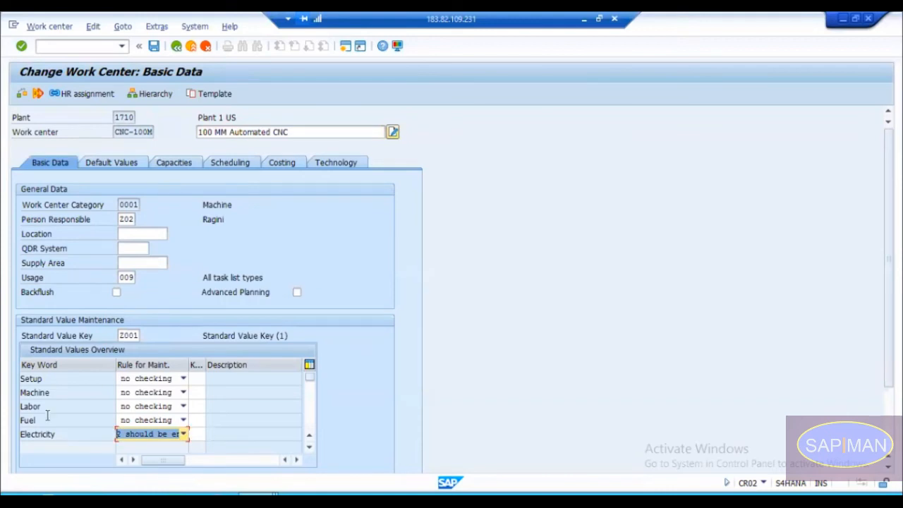
left_click(141, 438)
left_click(141, 438)
left_click(142, 438)
left_click(142, 438)
left_click(142, 437)
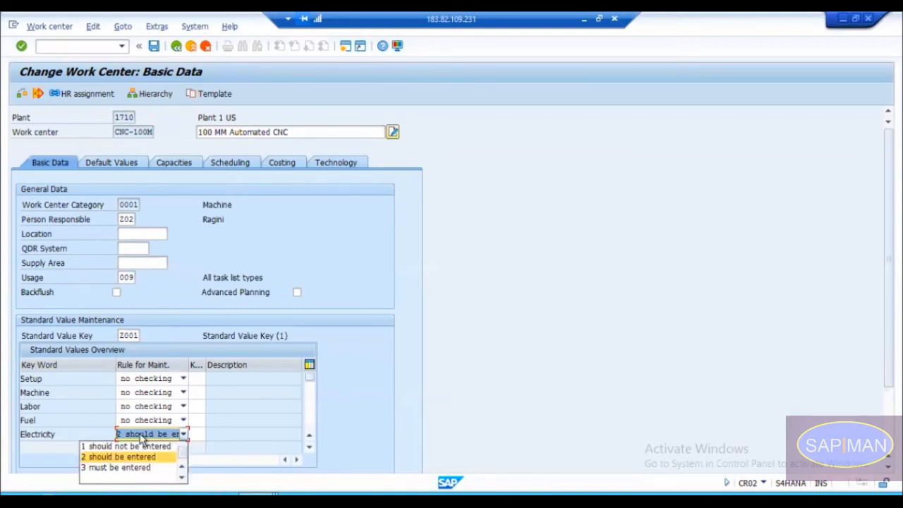
left_click(142, 438)
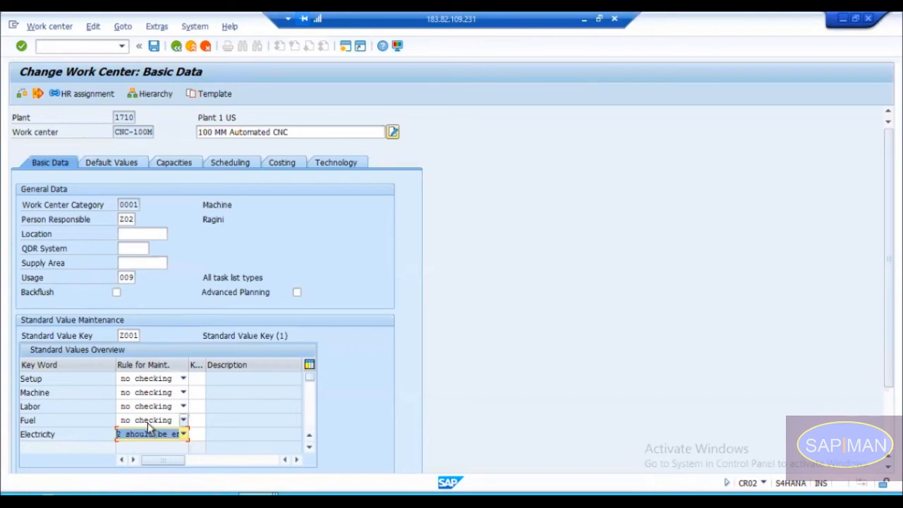
left_click(140, 435)
left_click(141, 438)
left_click(141, 437)
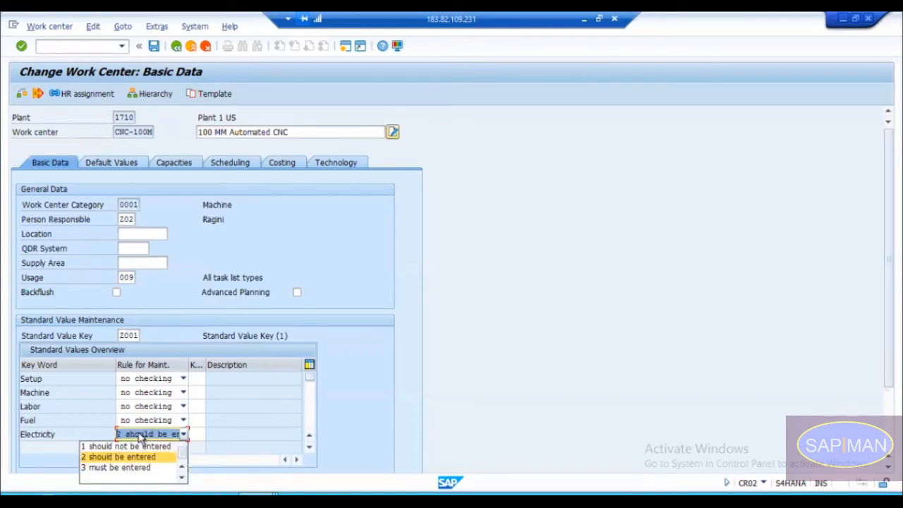
left_click(139, 437)
Step: Save work center CNC-100M and return to the routing
key("ctrl+s")
key("alt+Tab")
key("alt+Tab")
key("alt+Tab")
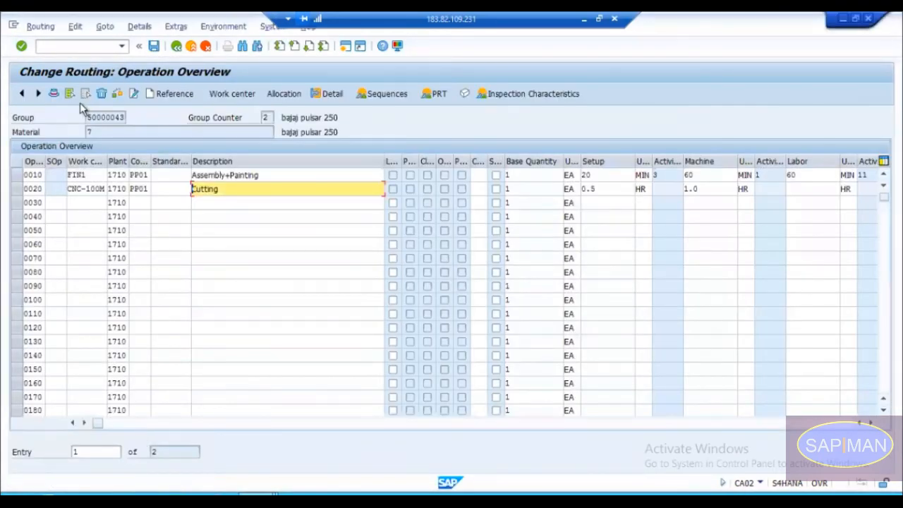
Step: Discard the unsaved routing entries by restarting transaction CA02, and reopen the operations of group counter 2
left_click(68, 48)
type("/")
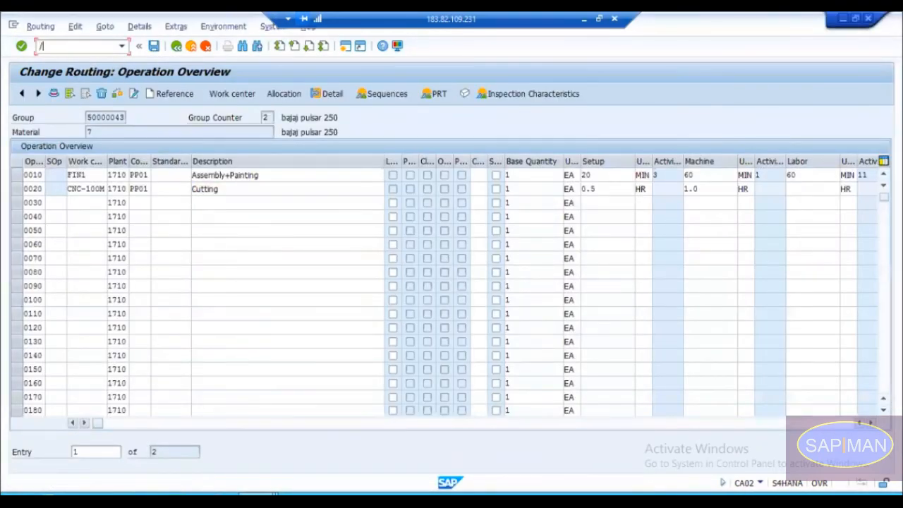
type("nca02")
key("Return")
key("Return")
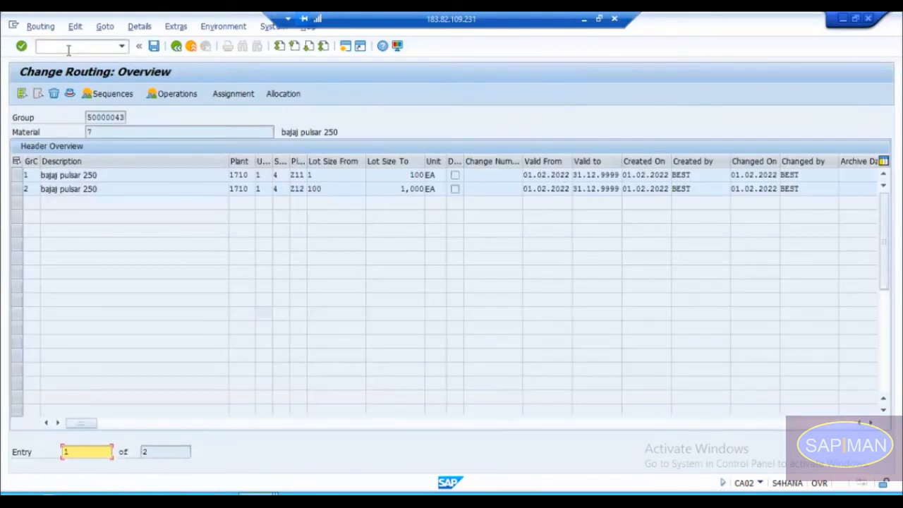
double_click(29, 190)
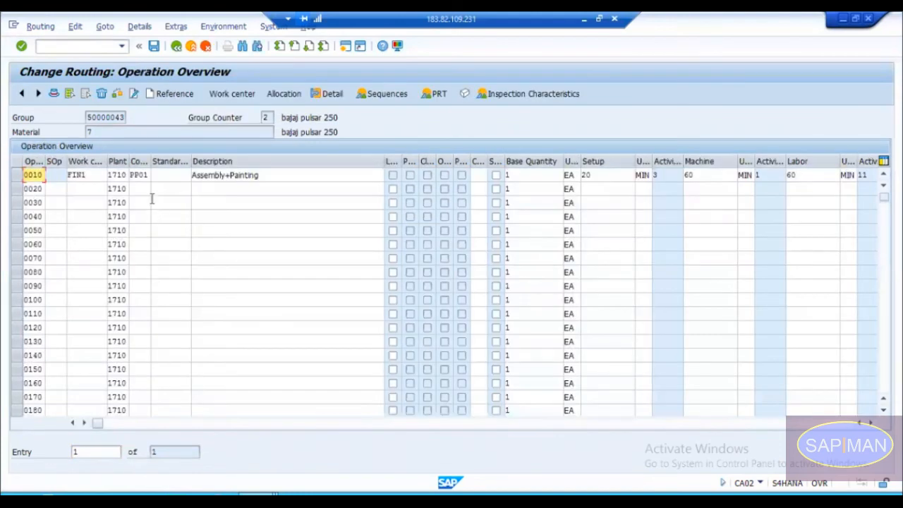
Step: Add operation 0020 again with work center CNC-100M, control key PP01 and description Cutting, up to the standard value check
left_click(89, 189)
key("space")
key("Down")
key("Return")
key("Tab")
key("Tab")
key("space")
key("Down")
key("Return")
key("Tab")
key("Tab")
key("space")
key("Down")
key("Return")
key("Return")
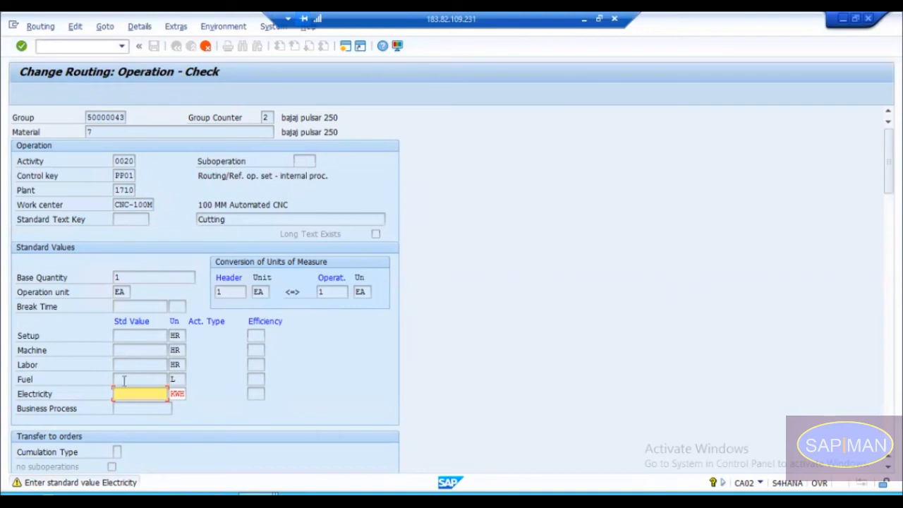
Step: Compare the Electricity rule in work center CNC-100M, and accept routing operation 0020 without an Electricity value
key("alt+Tab")
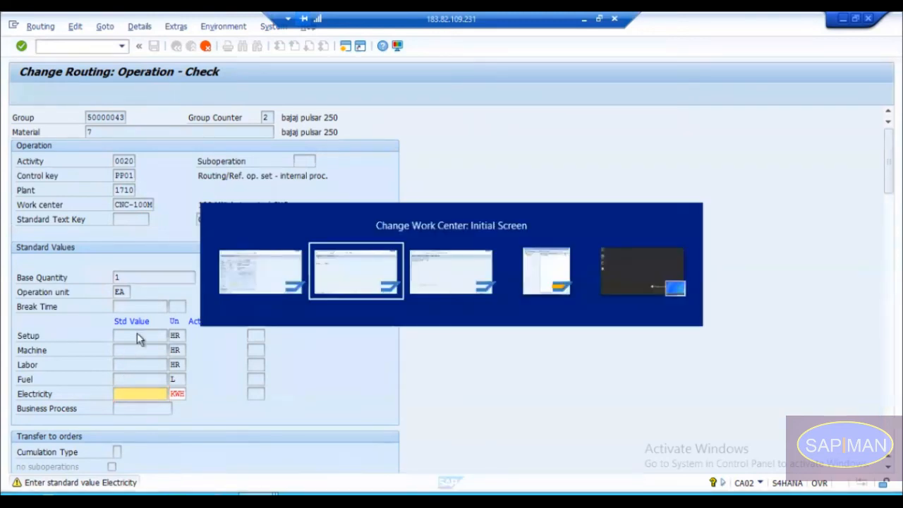
key("Return")
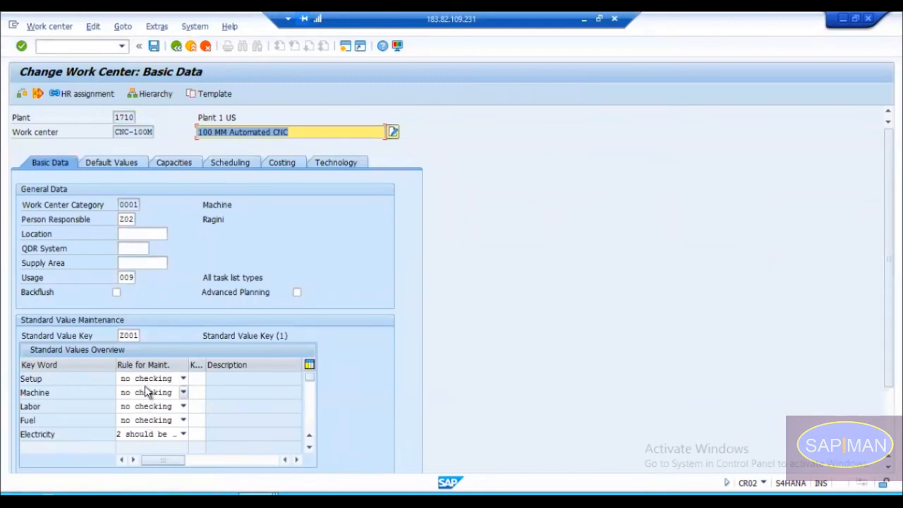
left_click(139, 436)
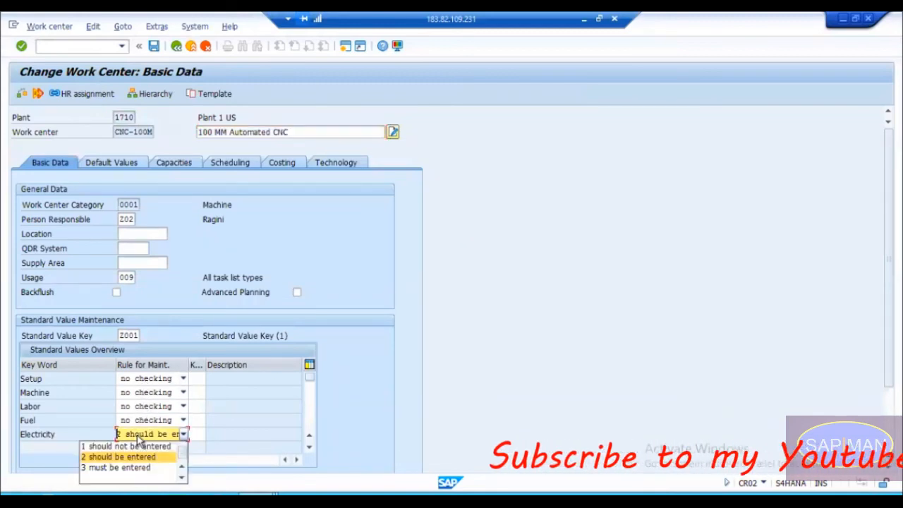
key("alt+Tab")
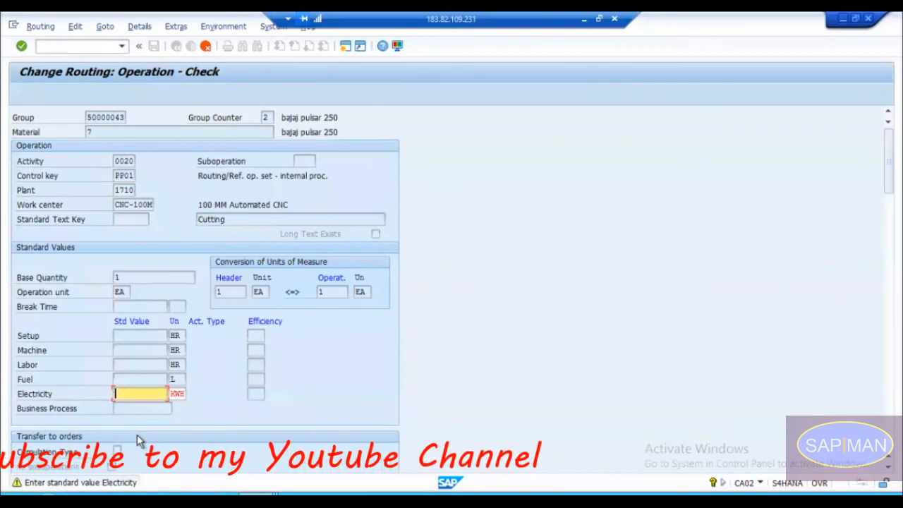
key("Return")
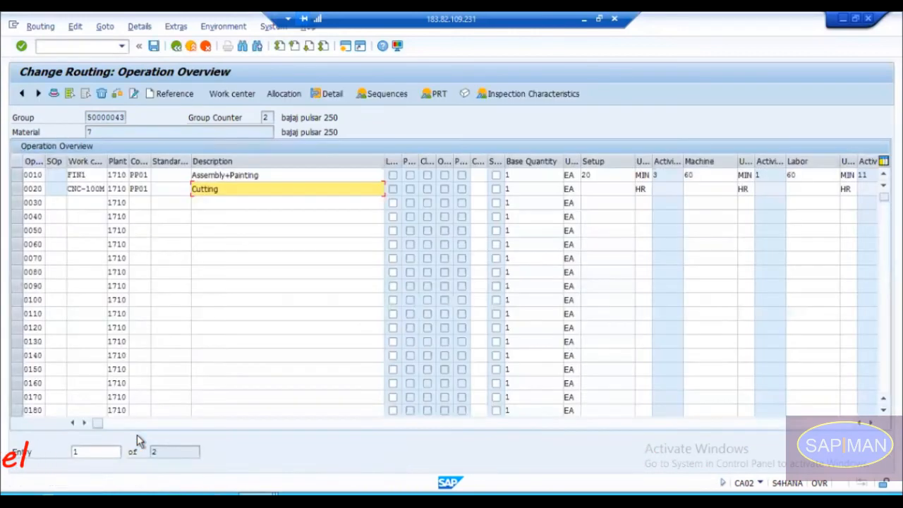
Step: Examine the standard value and unit columns of operation 0020, including the electricity column
left_click_drag(97, 424, 228, 434)
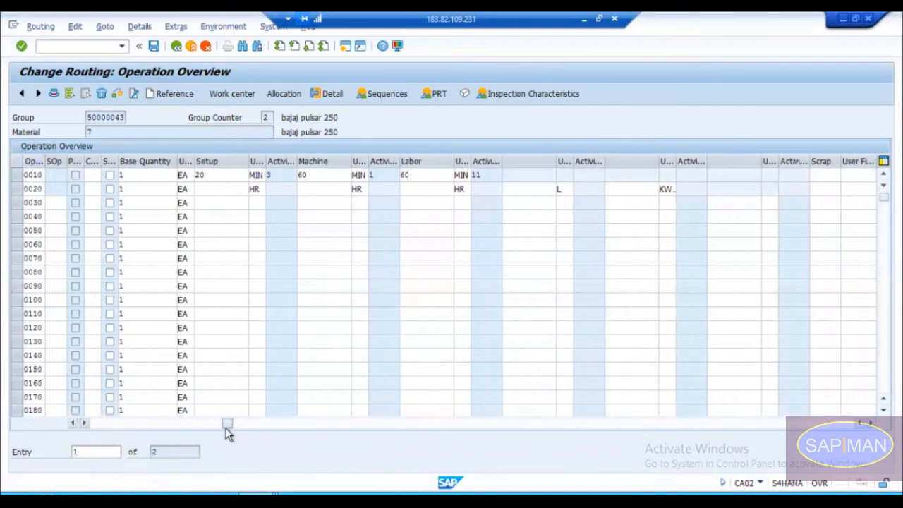
left_click(638, 189)
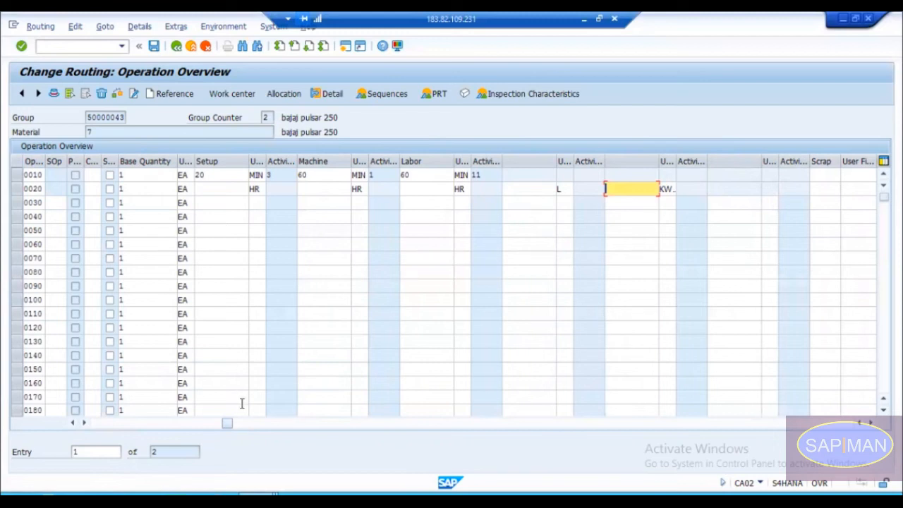
left_click(90, 424)
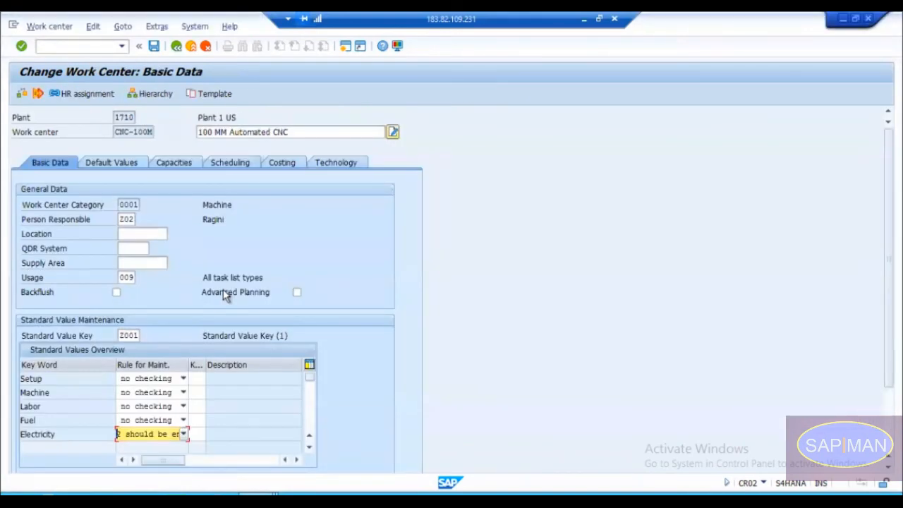
Step: Set PP01 as the default control key of work center CNC-100M and save the work center
left_click(119, 162)
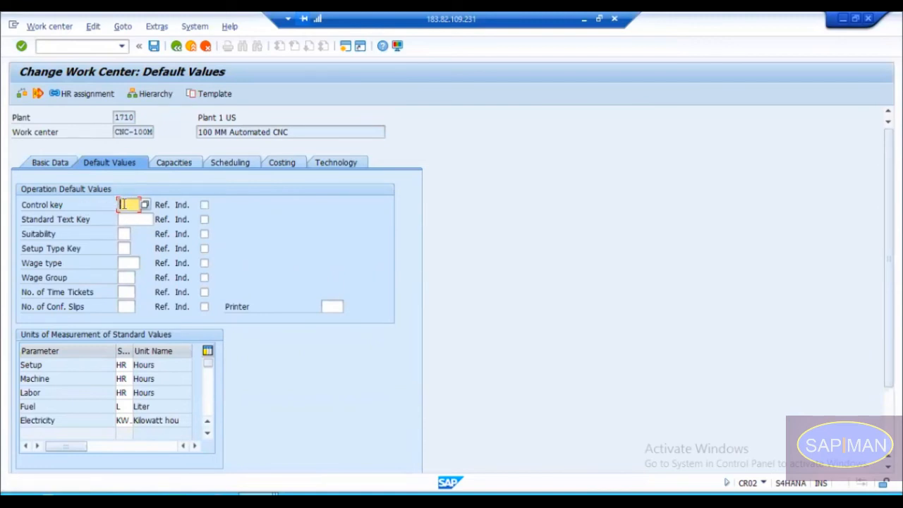
type("PP01")
key("Return")
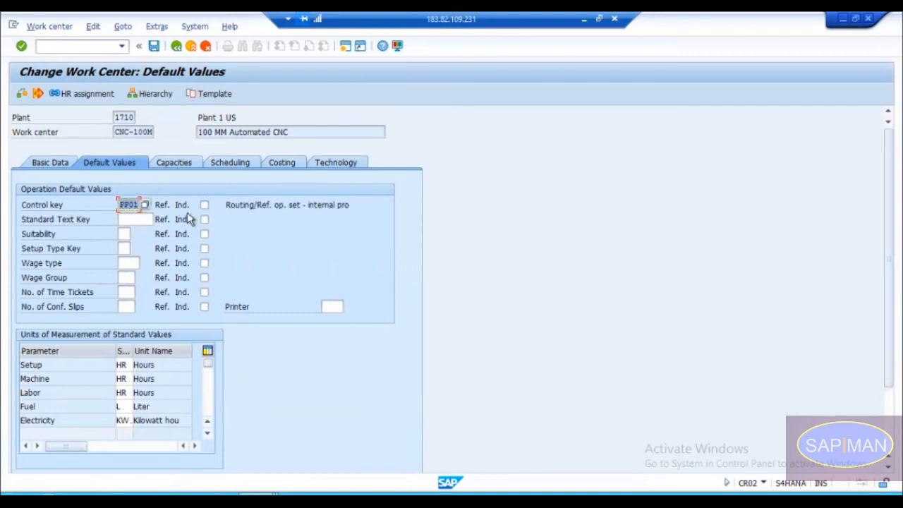
left_click(122, 205)
left_click(154, 46)
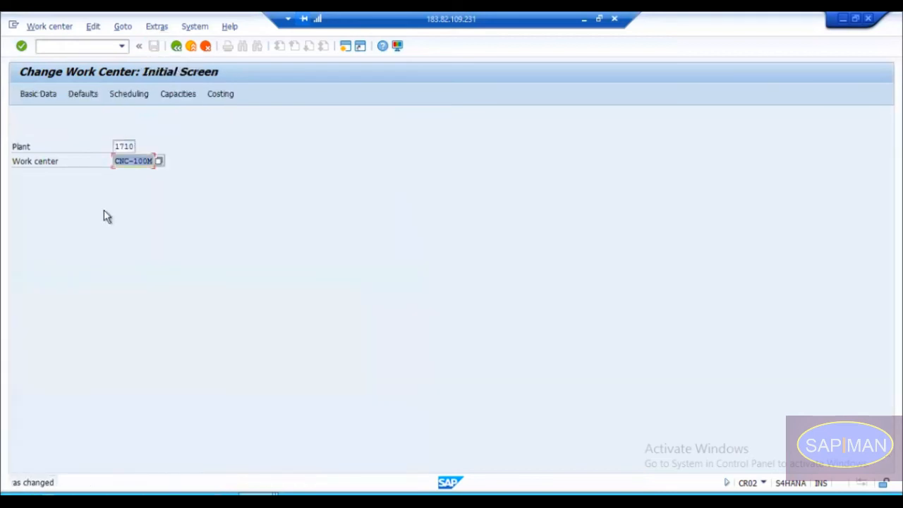
Step: Switch to the routing session, restart Change Routing and open group counter 2 of routing group 50000043
key("alt+Tab")
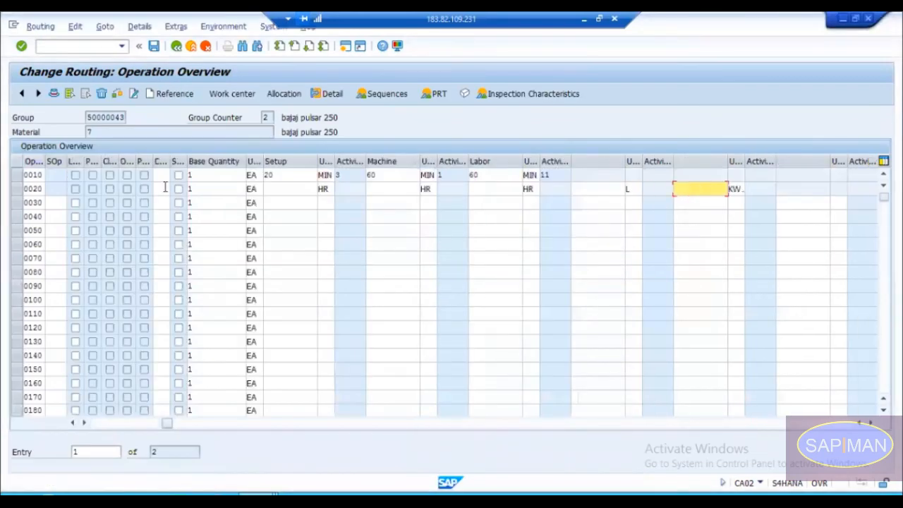
left_click(85, 47)
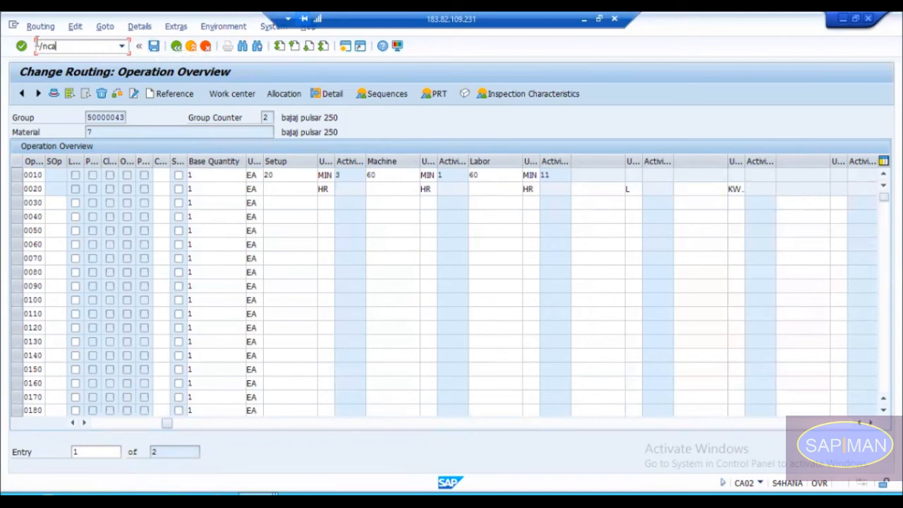
key("Return")
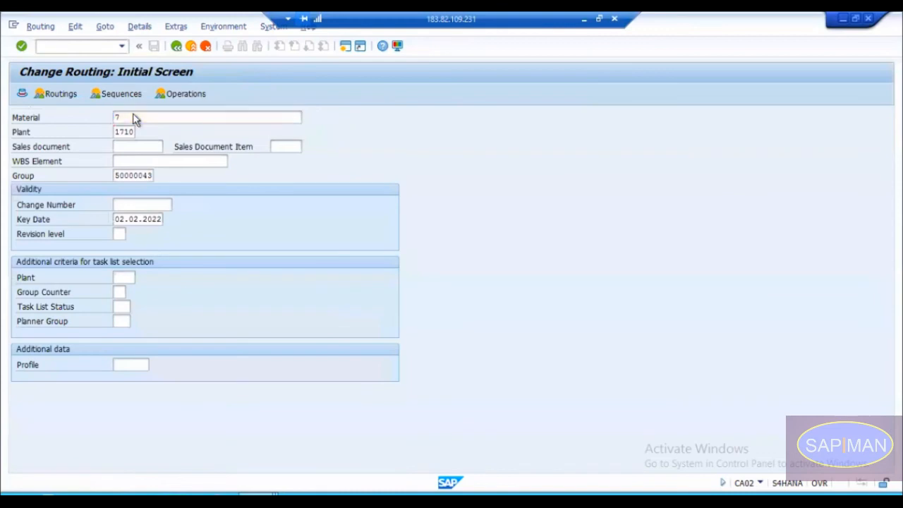
key("Return")
double_click(75, 188)
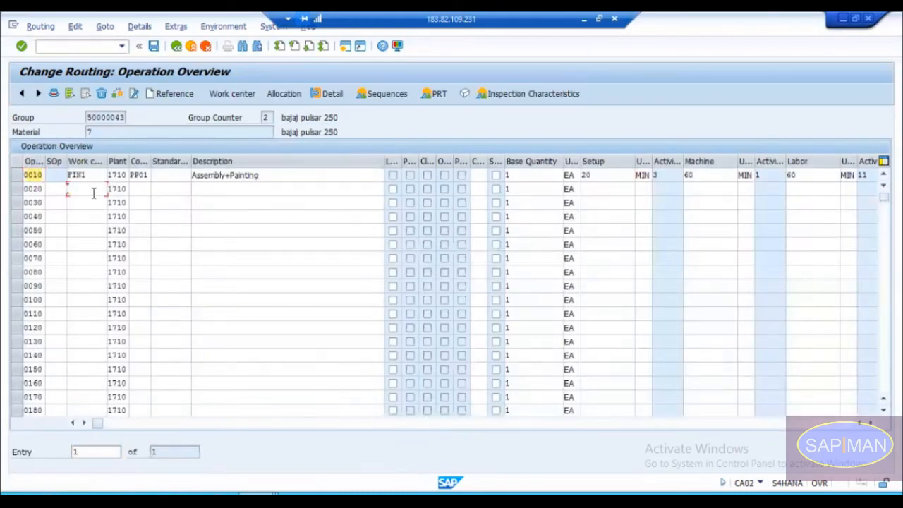
Step: Add operation 0020 with work center CNC-100M and description Cutting, adopting the default control key and accepting the check without an Electricity value
left_click(93, 193)
type("CNC-180M")
key("Tab")
key("Tab")
key("Tab")
key("Tab")
key("space")
key("Down")
key("Return")
key("Return")
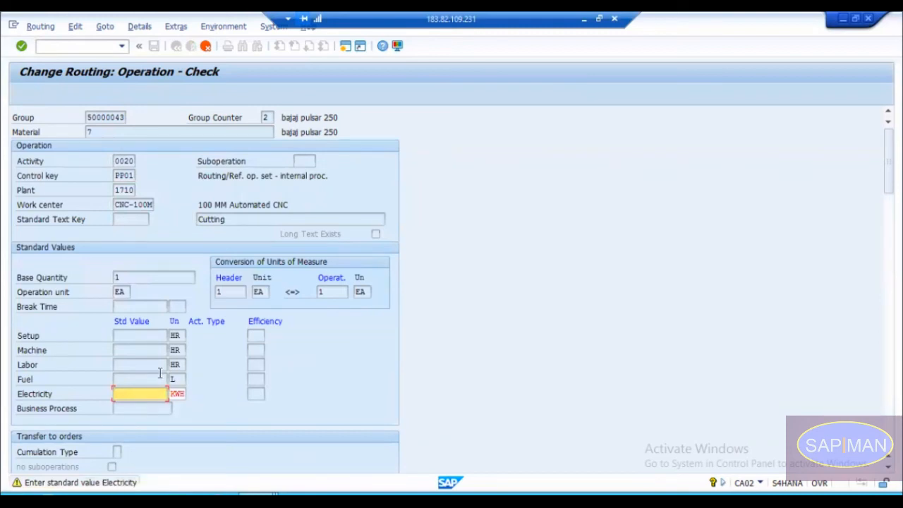
key("Return")
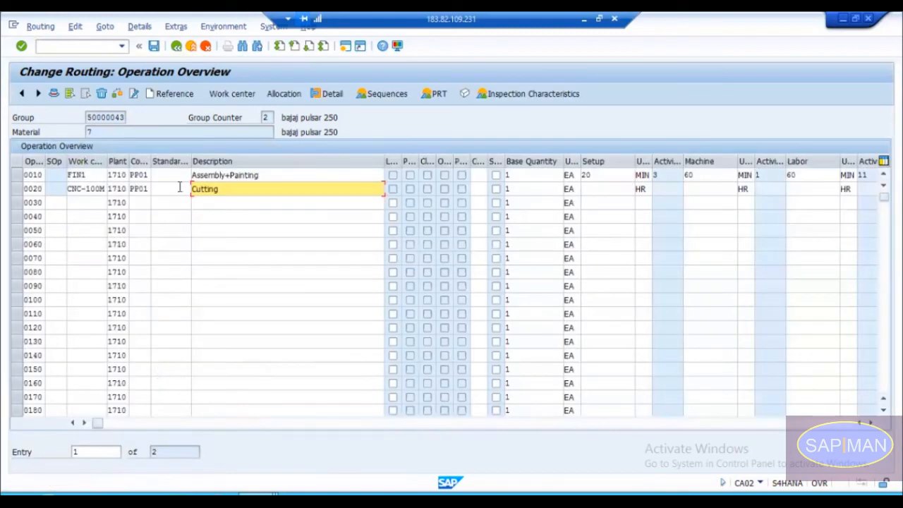
Step: Compare the control key of operation 0020 with the default values of work center CNC-100M
left_click(139, 189)
left_click_drag(127, 188, 140, 188)
double_click(157, 189)
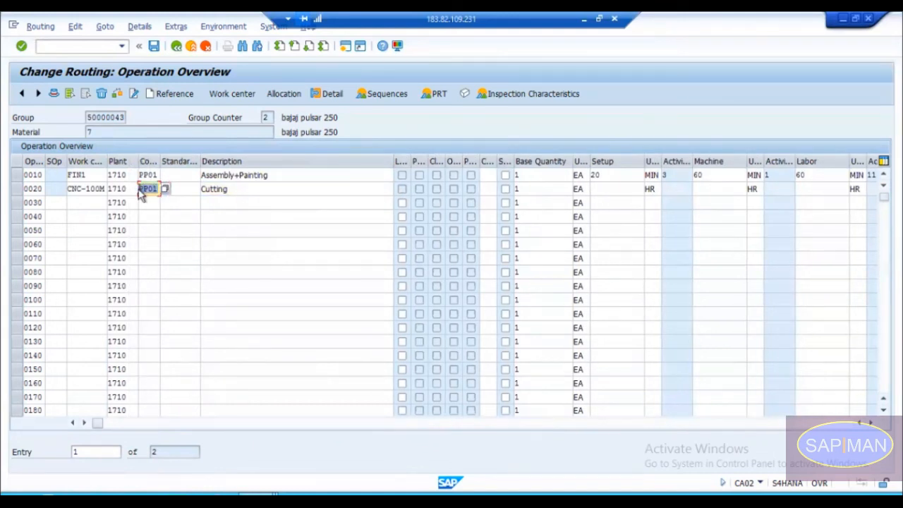
left_click(91, 191)
left_click(154, 189)
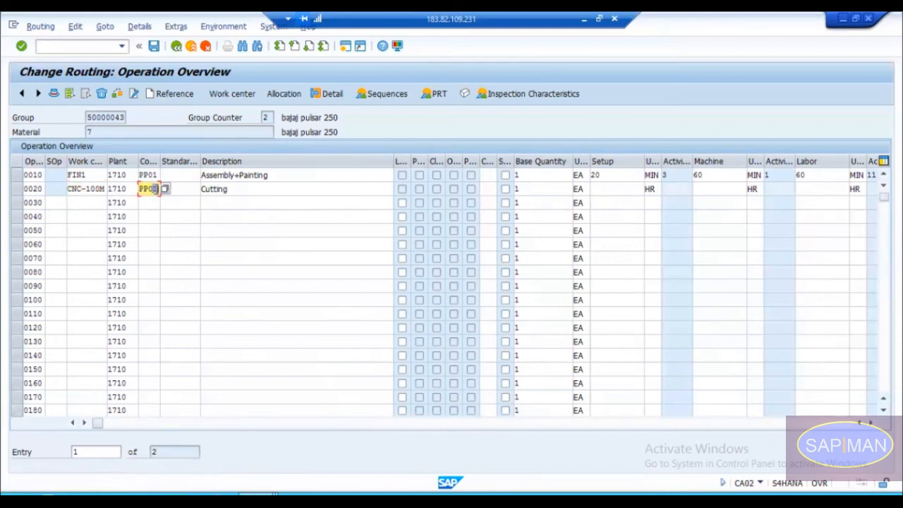
left_click(103, 190)
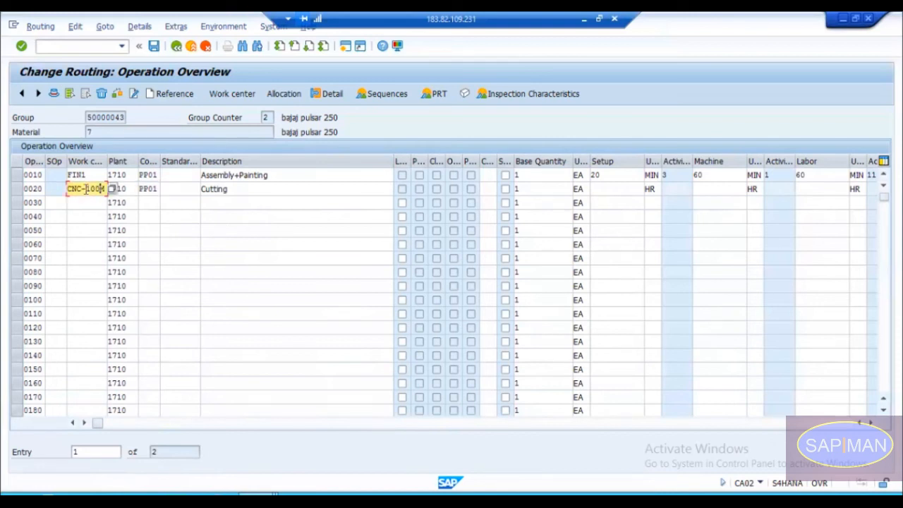
left_click(150, 190)
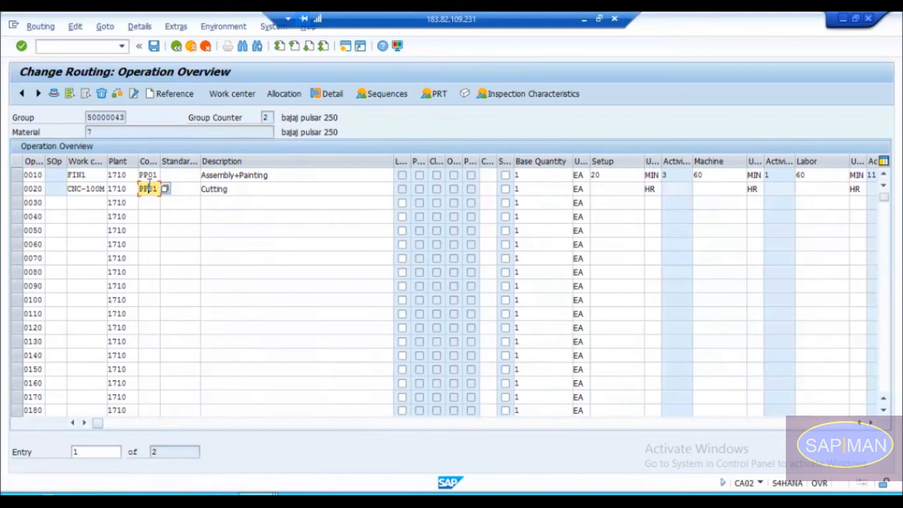
double_click(83, 189)
left_click(113, 163)
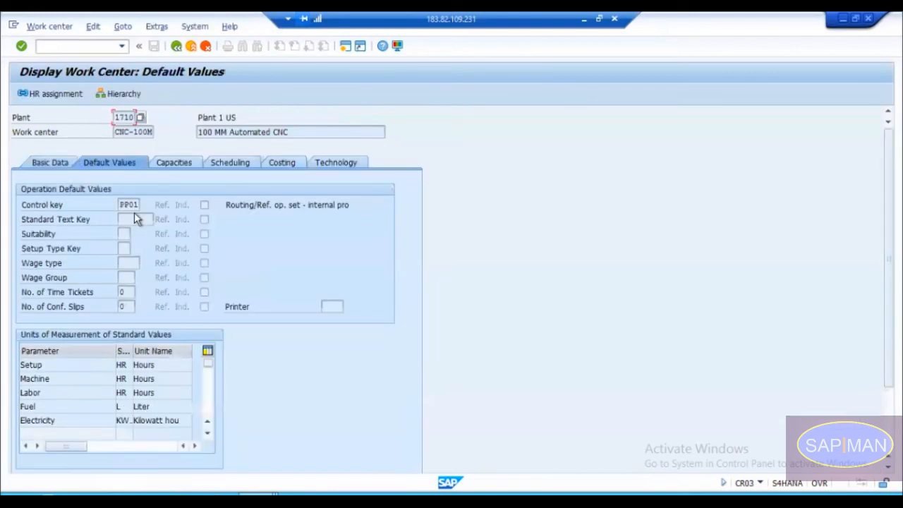
left_click_drag(138, 204, 120, 204)
left_click(179, 49)
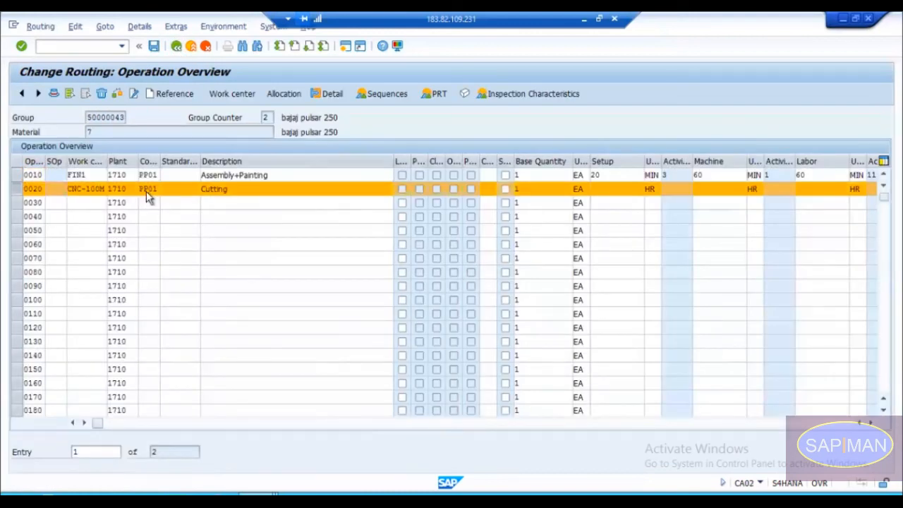
Step: View the operation details of operation 0020 and return to the operation overview, accepting the Electricity check
double_click(146, 191)
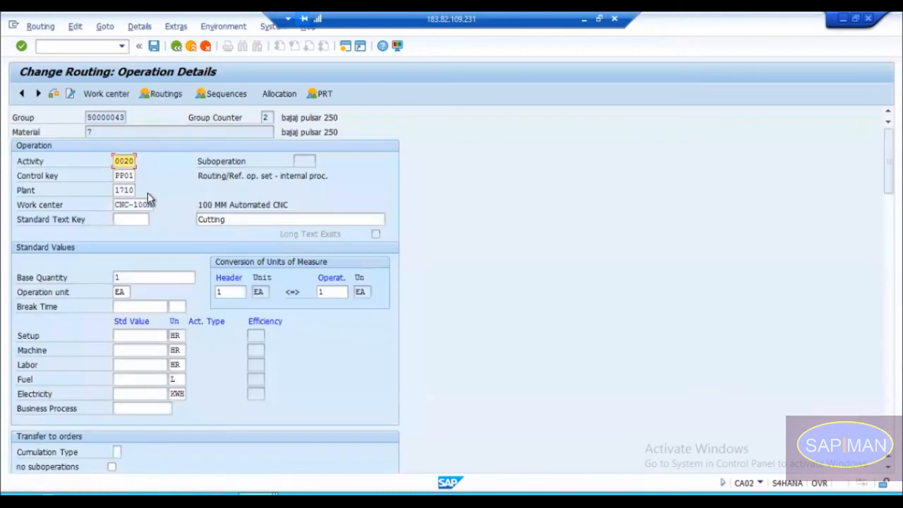
left_click(177, 46)
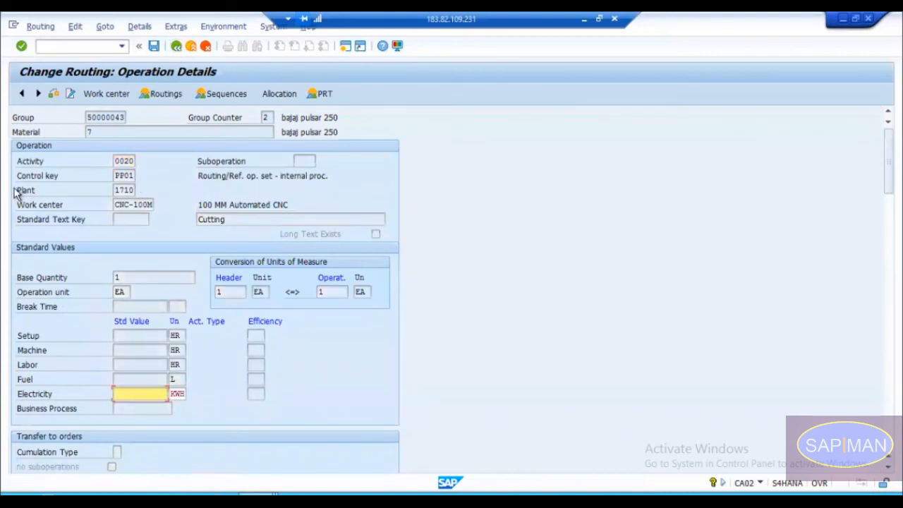
key("Return")
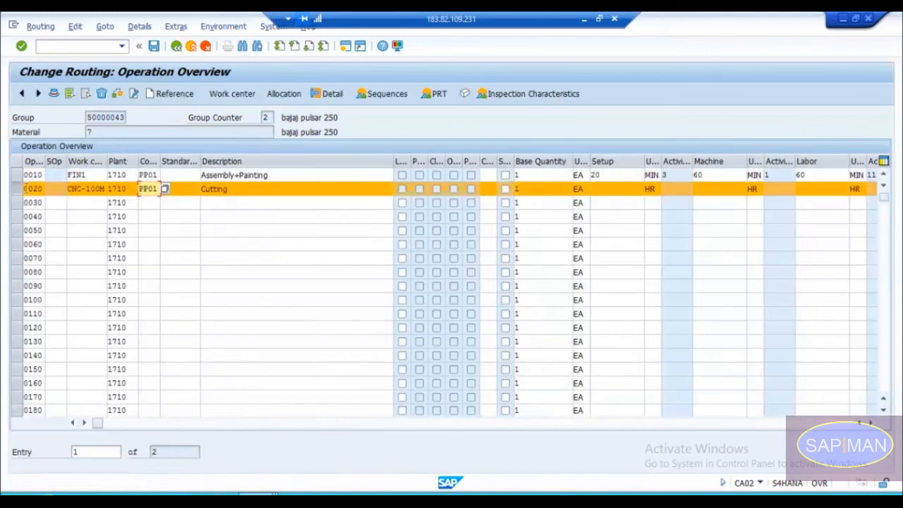
left_click(17, 189)
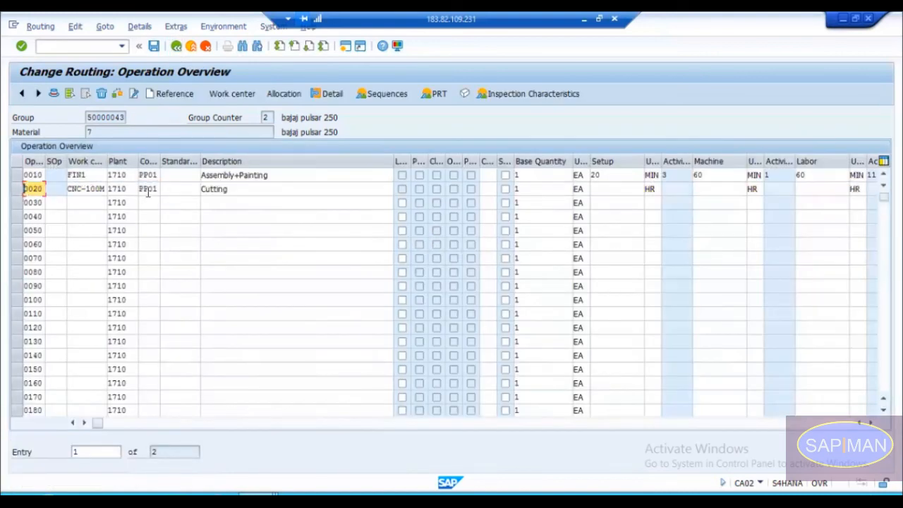
Step: Check the default control key of work center FIN1, used in operation 0010, and return to the operation overview
left_click(87, 176)
double_click(81, 176)
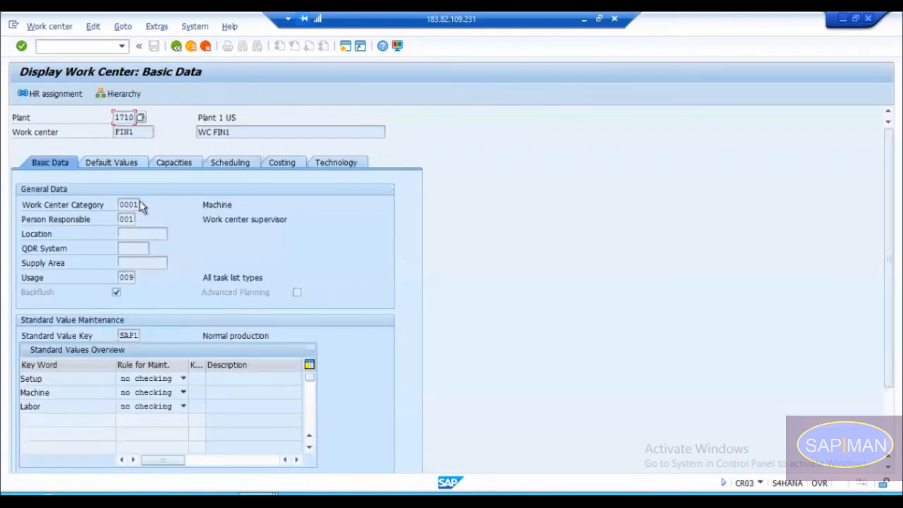
left_click(122, 167)
left_click(129, 204)
left_click(176, 47)
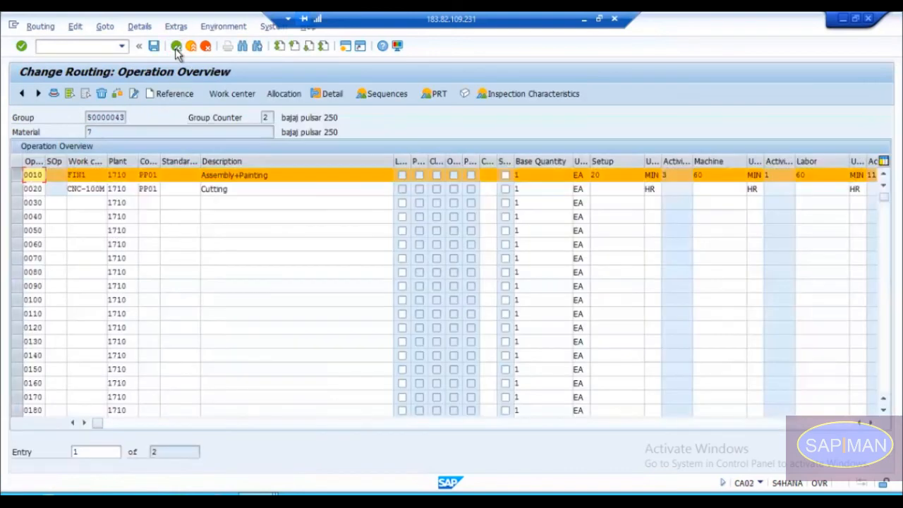
left_click(19, 175)
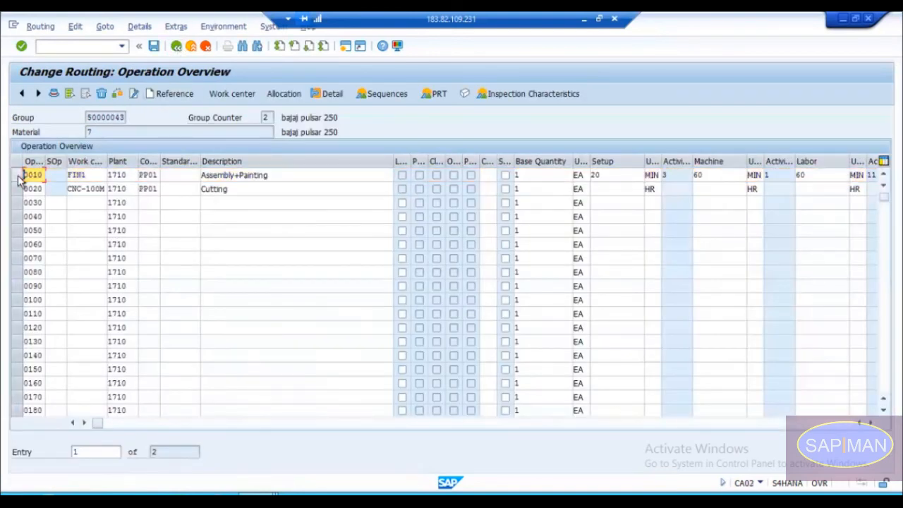
Step: Try control key PP02 on operation 0020 and cancel at the external processing check
left_click(157, 189)
key("BackSpace")
type("2")
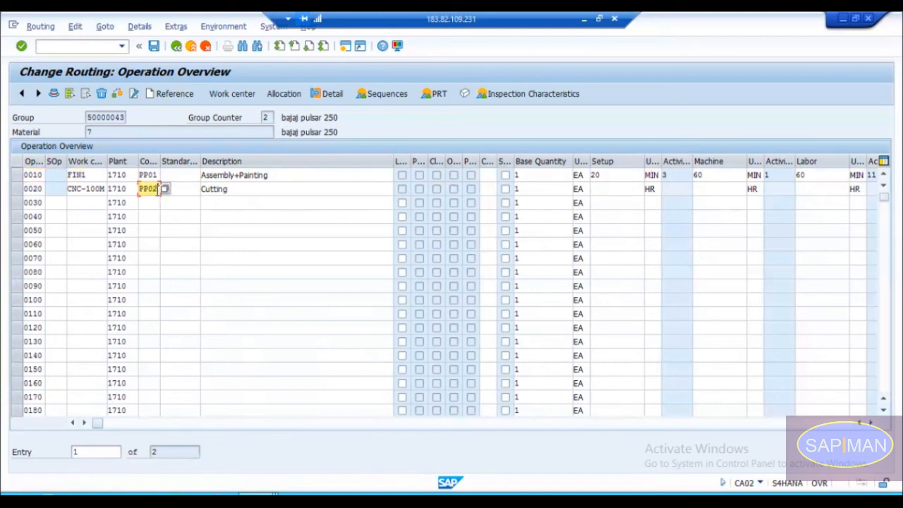
key("Return")
key("Return")
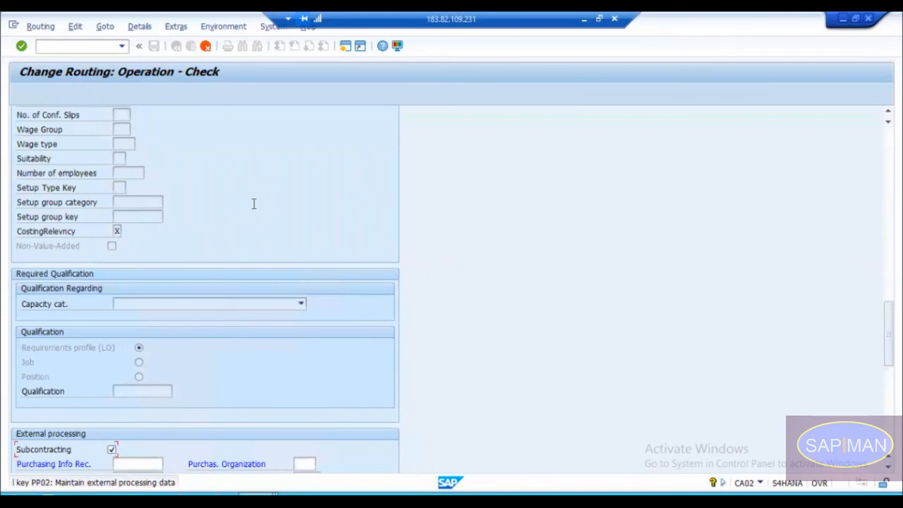
left_click(205, 47)
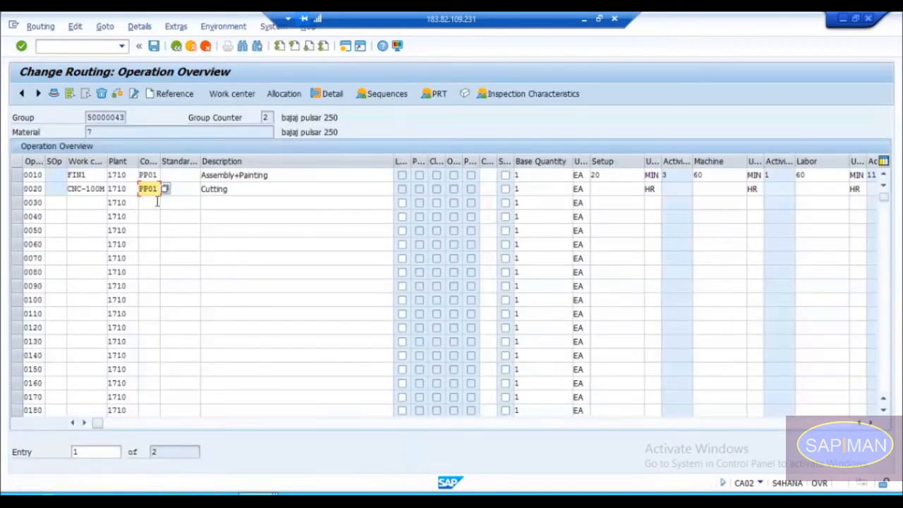
Step: Try control key PP03 on operation 0020 without an Electricity value, and set the key back to PP01
left_click(163, 189)
left_click(157, 200)
key("Return")
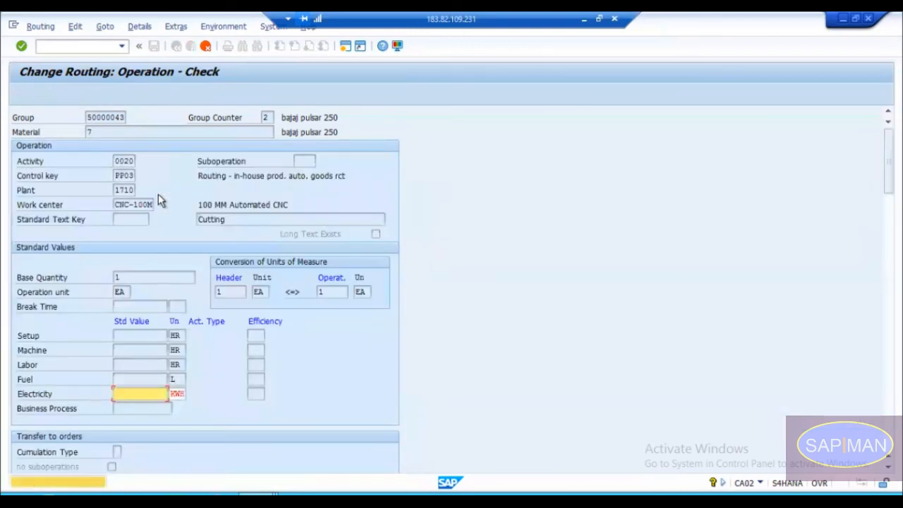
key("Return")
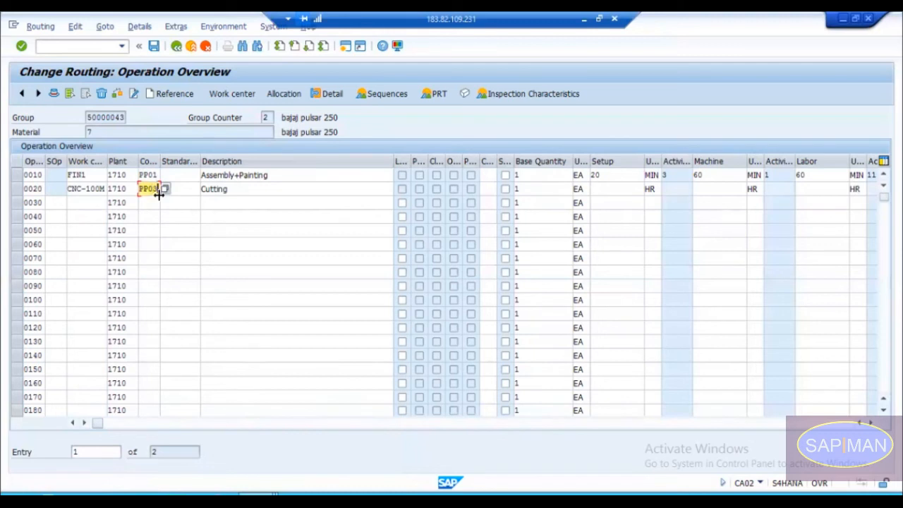
key("Return")
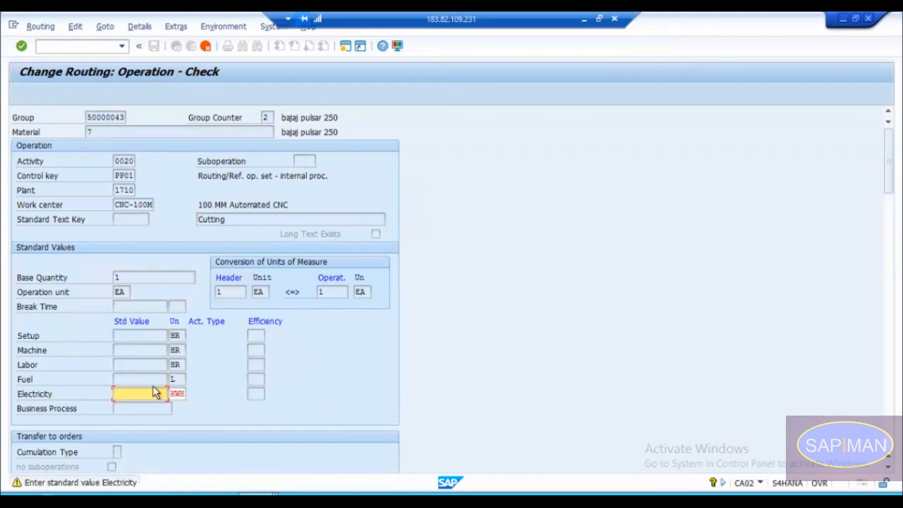
Step: Set the Electricity rule of work center CNC-100M to no checking and save the work center
key("alt+Tab")
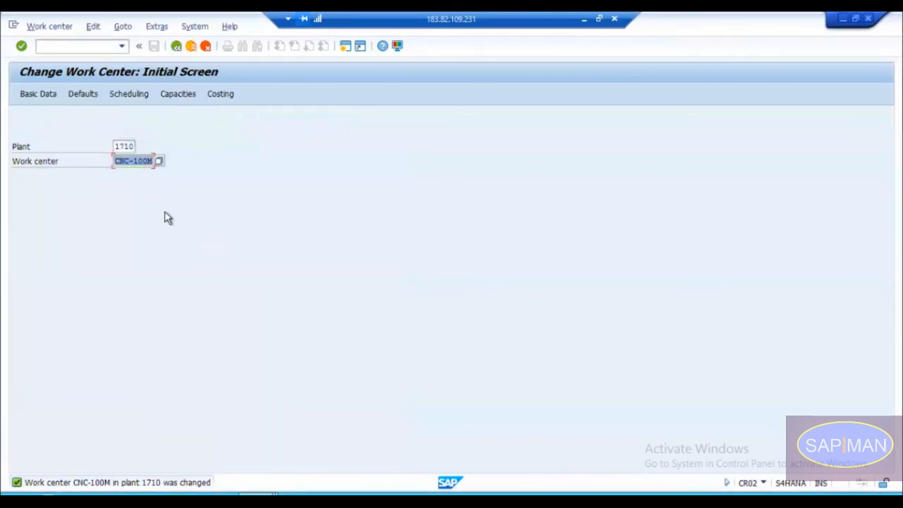
key("Return")
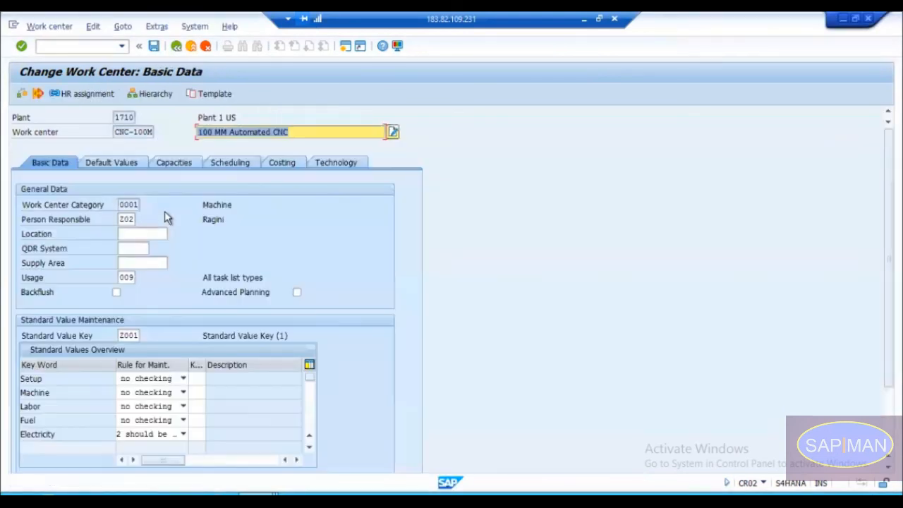
left_click(157, 435)
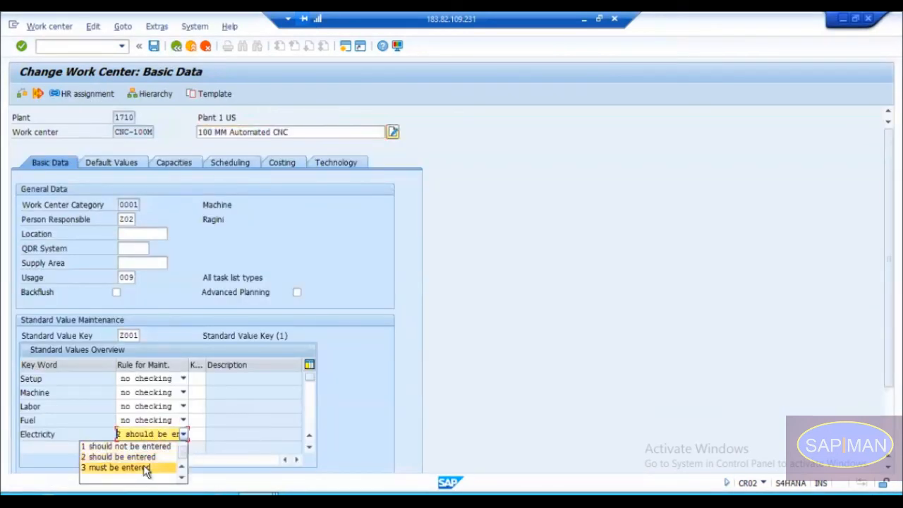
key("Up")
key("Up")
key("Up")
key("Return")
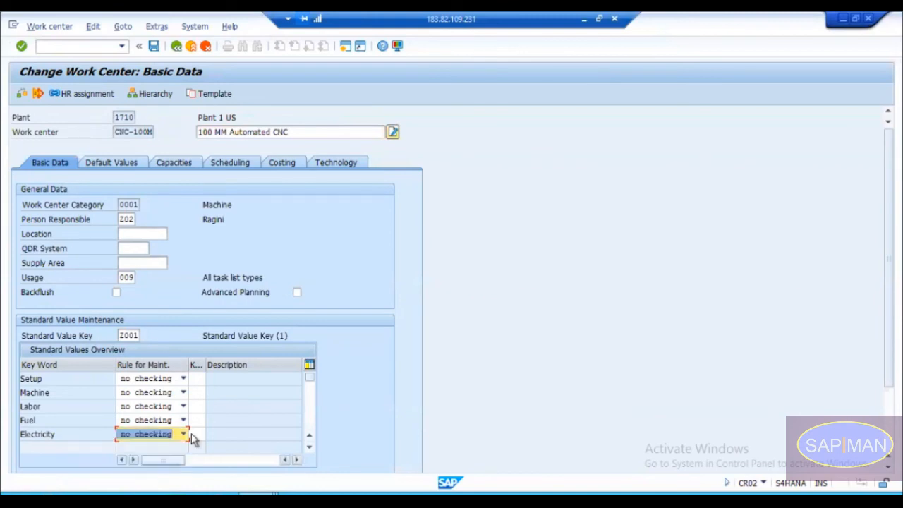
key("ctrl+s")
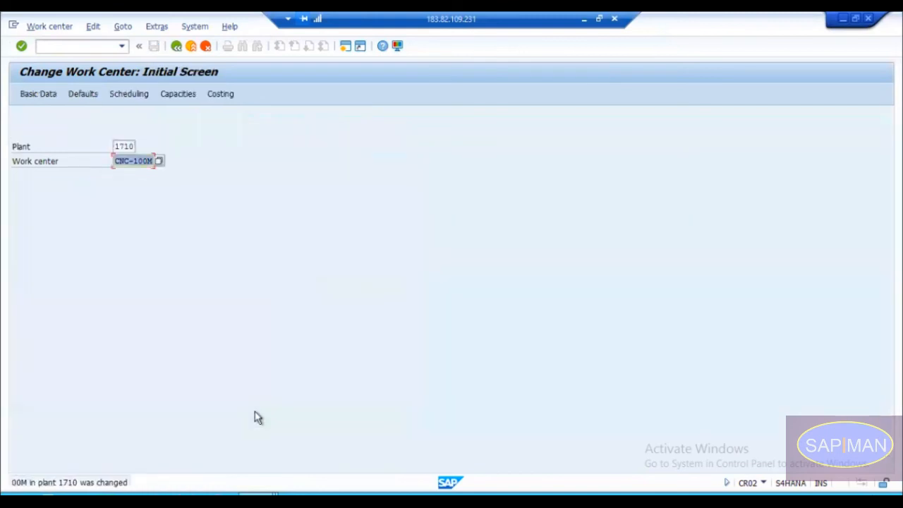
Step: Return to the routing session and restart Change Routing with /nca02, discarding the unsaved operation
key("alt+Tab")
left_click(67, 50)
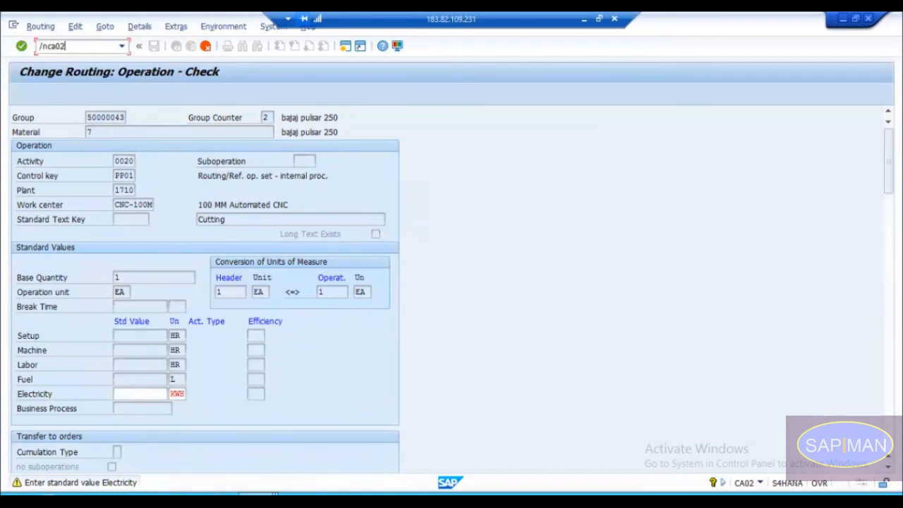
key("Return")
Step: Turn on the reference indicator for control key PP01 in work center CNC-100M's default values and save the work center
key("alt+Tab")
key("Return")
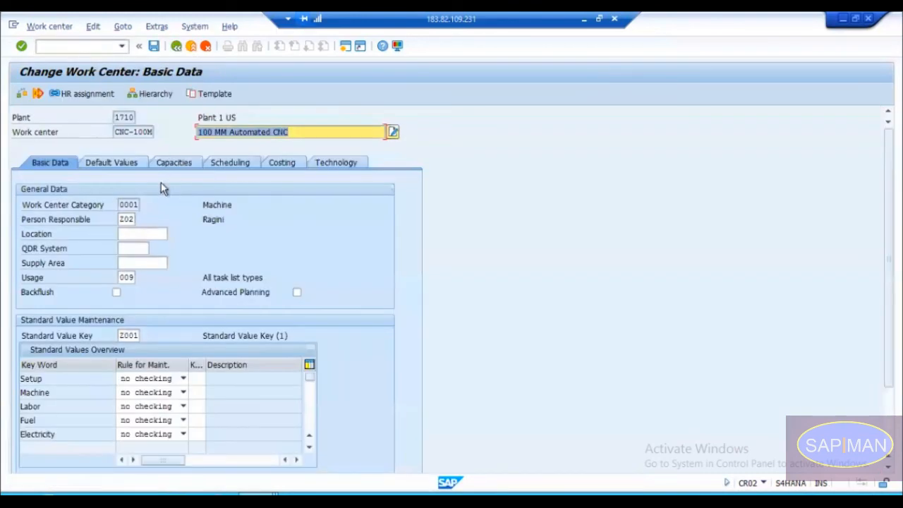
left_click(128, 164)
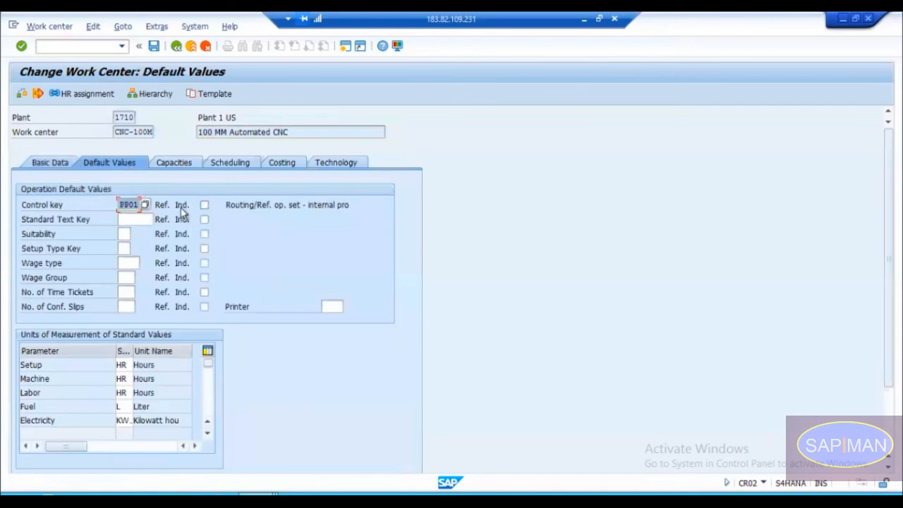
left_click(204, 206)
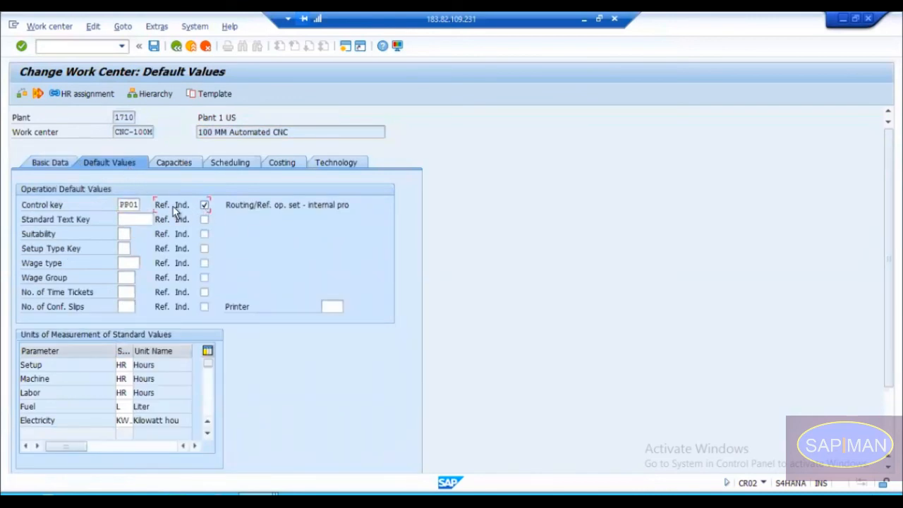
key("ctrl+s")
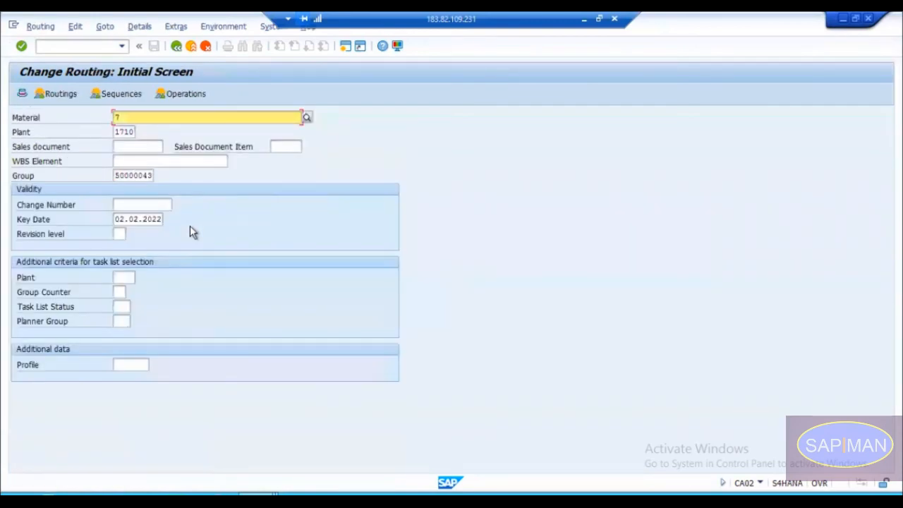
Step: Return to the routing session and open the operation overview of group counter 2 in routing group 50000043
key("Return")
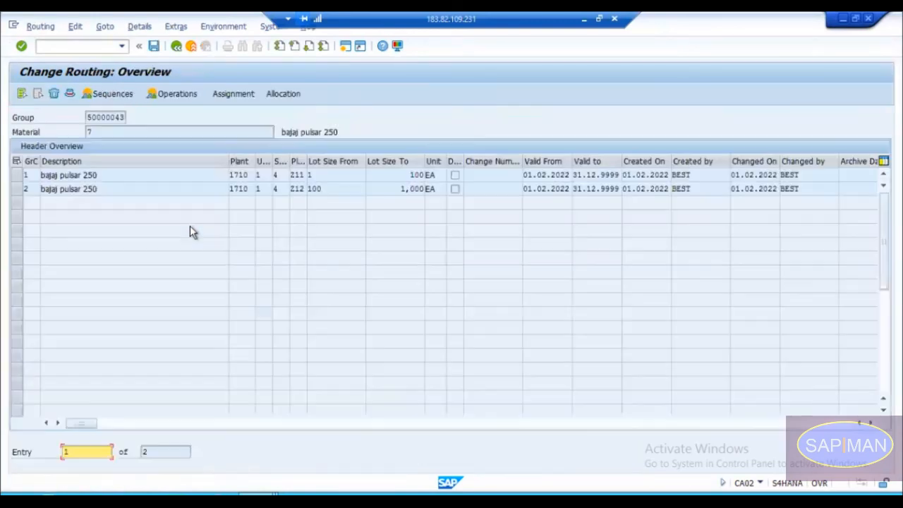
left_click(17, 189)
double_click(31, 190)
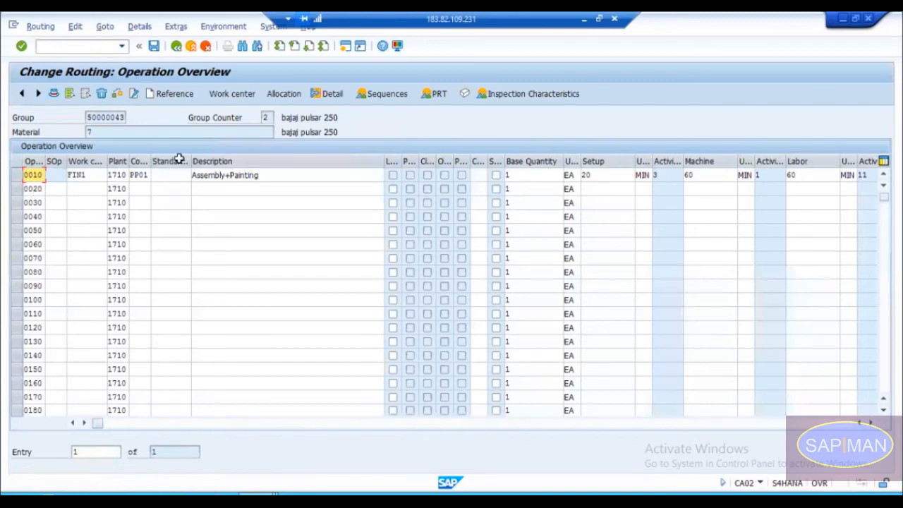
Step: Add operation 0020 on work center CNC-100M with the description Cutting
left_click(91, 191)
key("space")
key("Down")
key("Return")
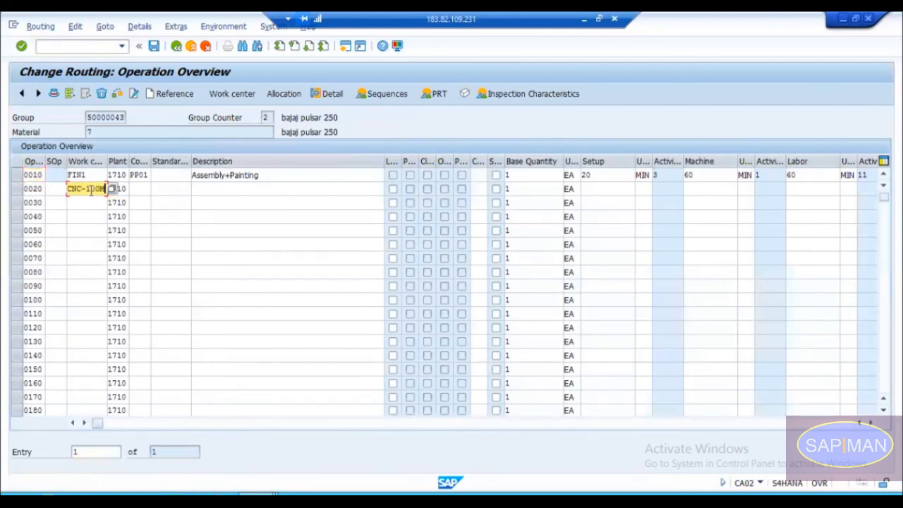
key("Tab")
key("Tab")
key("Tab")
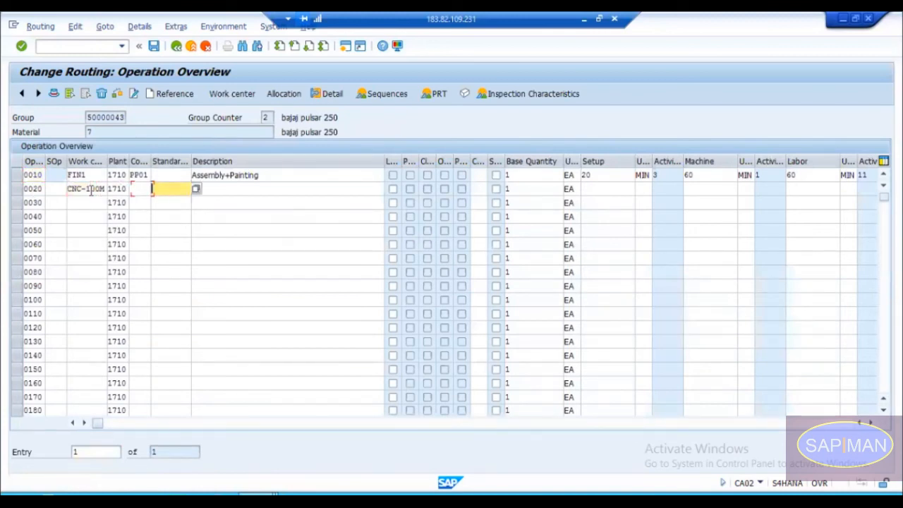
key("BackSpace")
key("Down")
key("Return")
key("Return")
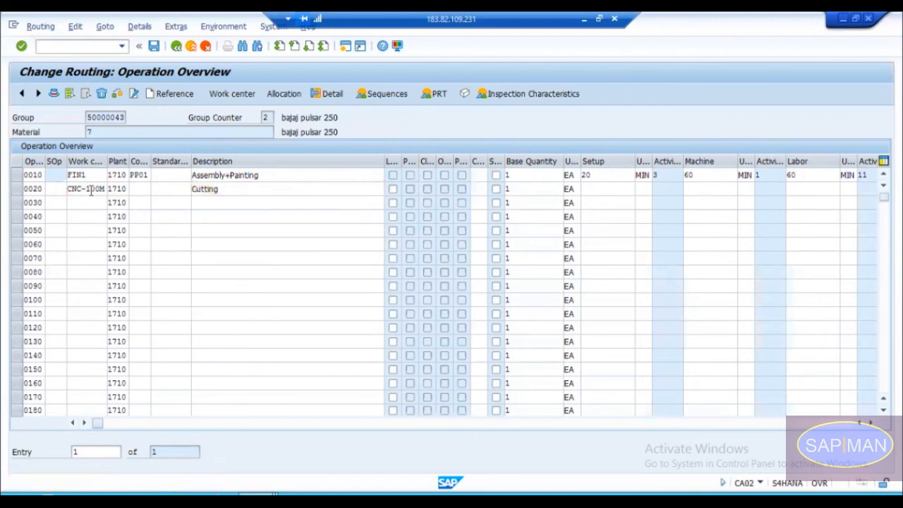
Step: Check whether the control key of operation 0020 can be edited in the operation overview
left_click(141, 189)
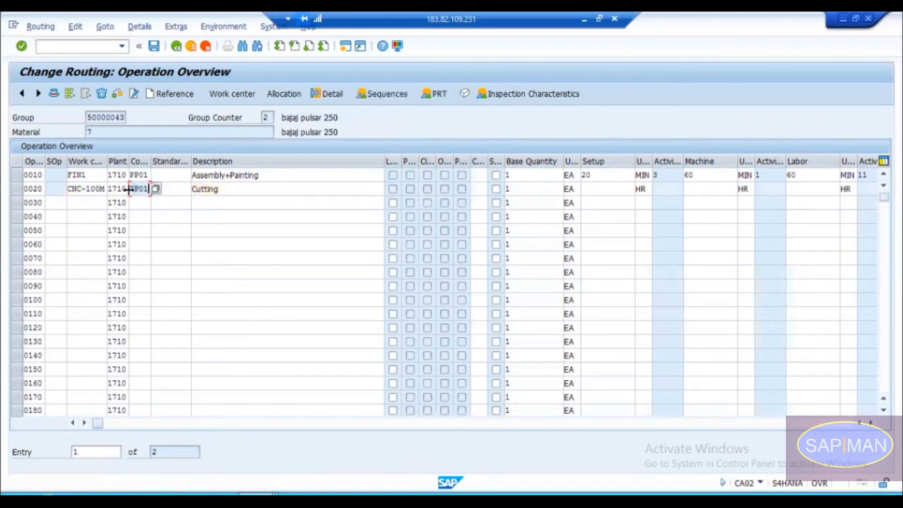
left_click(155, 189)
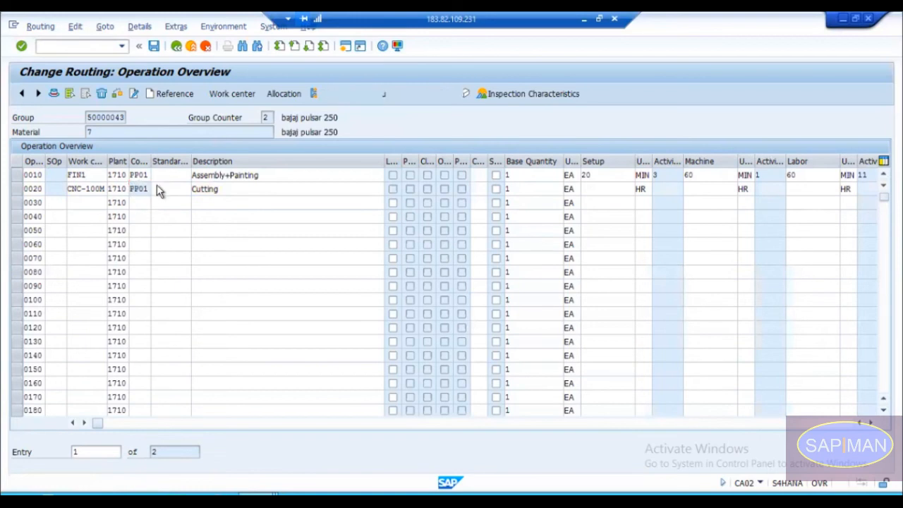
left_click(43, 225)
double_click(43, 225)
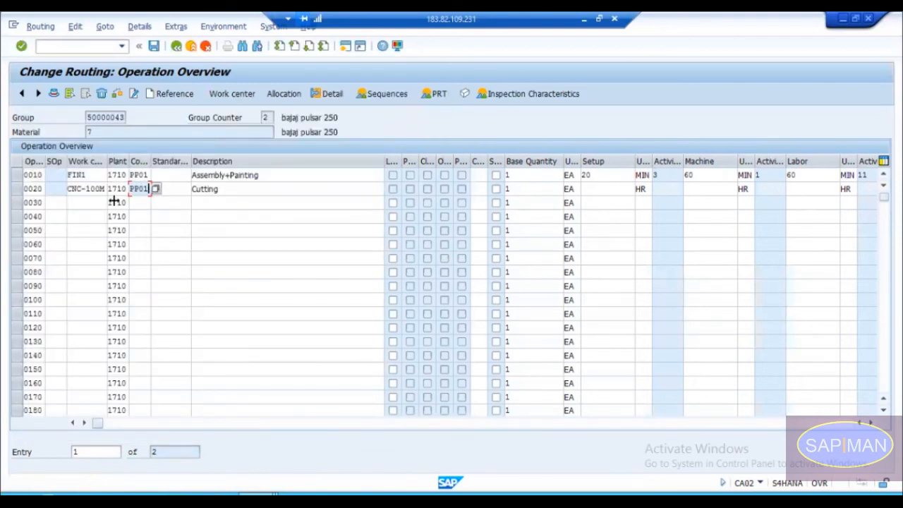
Step: Reopen work center CNC-100M, review the control key's reference indicator in its default values, and return to the routing session
key("alt+Tab")
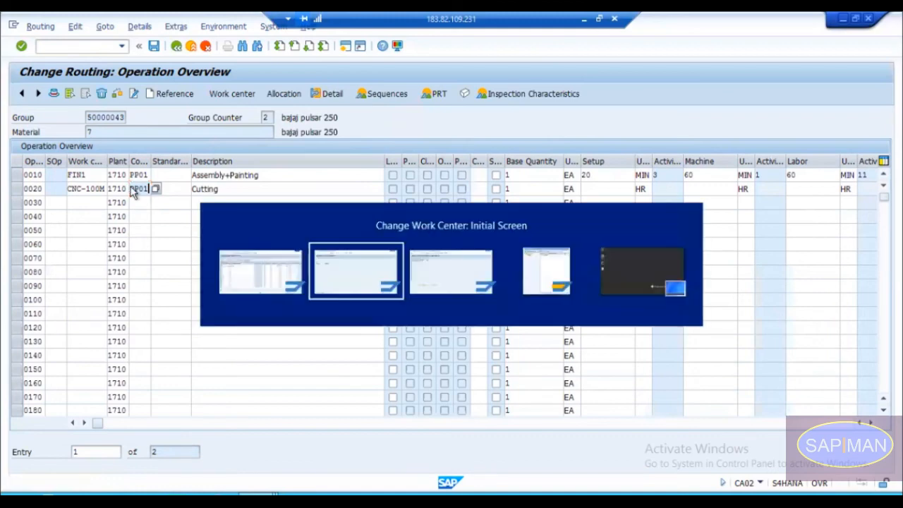
key("Return")
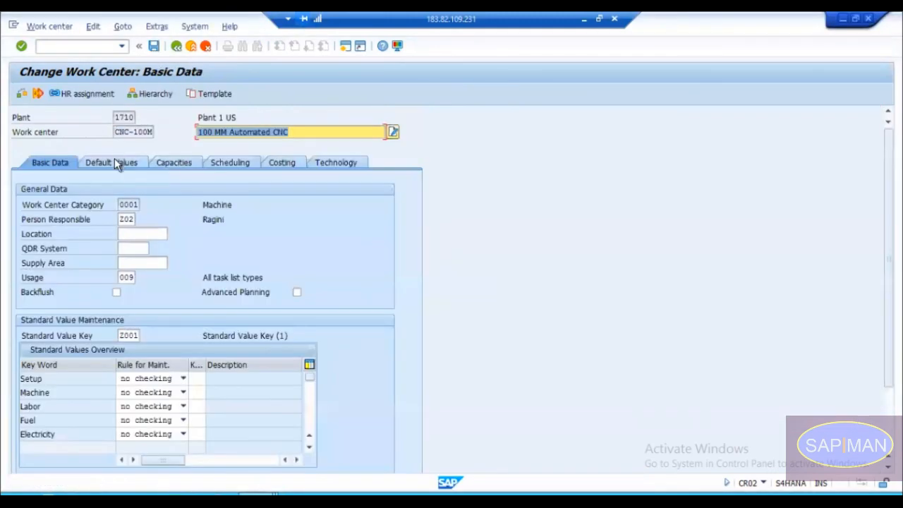
left_click(114, 163)
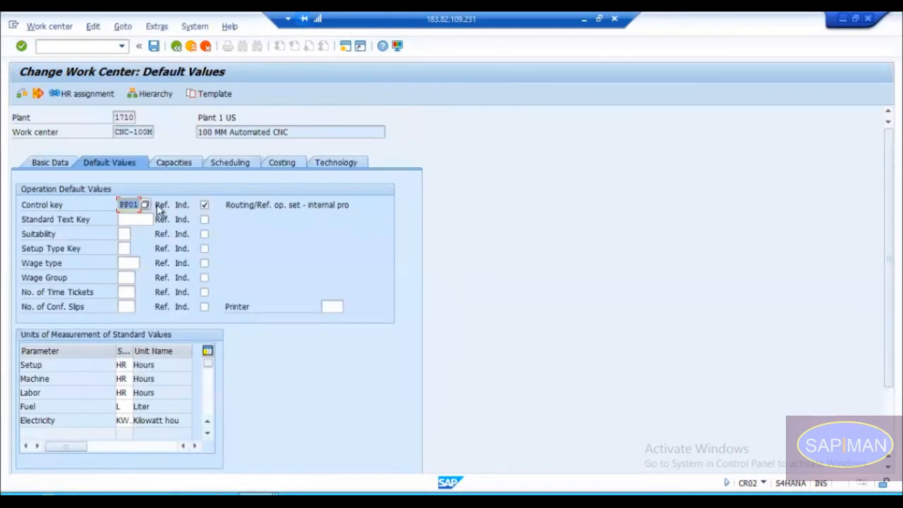
left_click(203, 204)
key("alt+Tab")
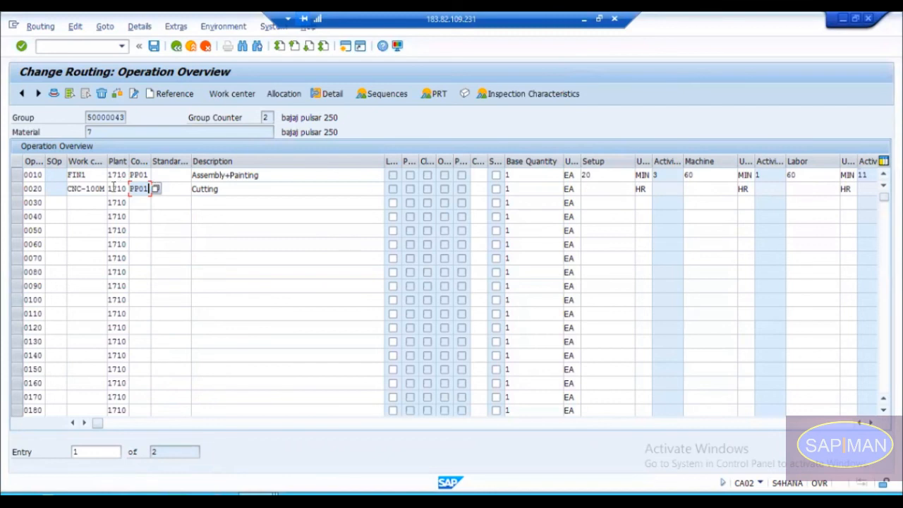
Step: Examine the standard value fields in operation 0020's details alongside the basic data of work center CNC-100M
double_click(600, 187)
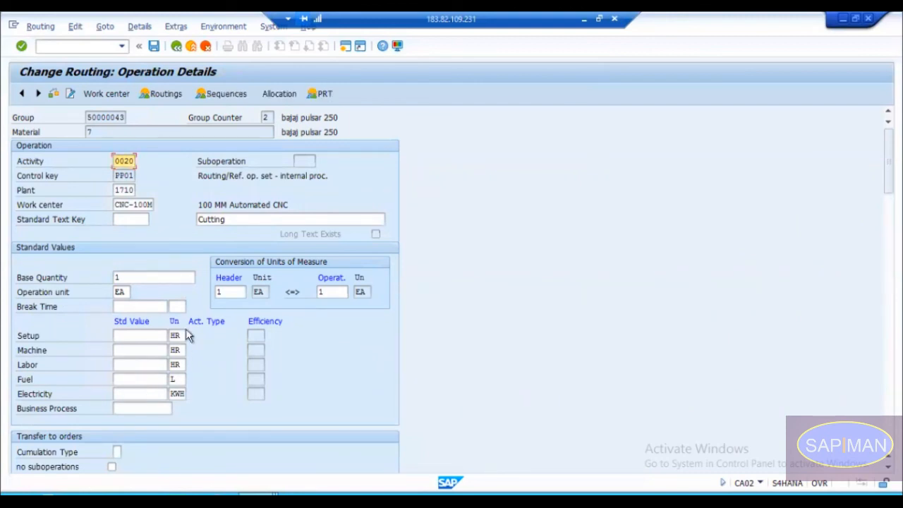
left_click(135, 393)
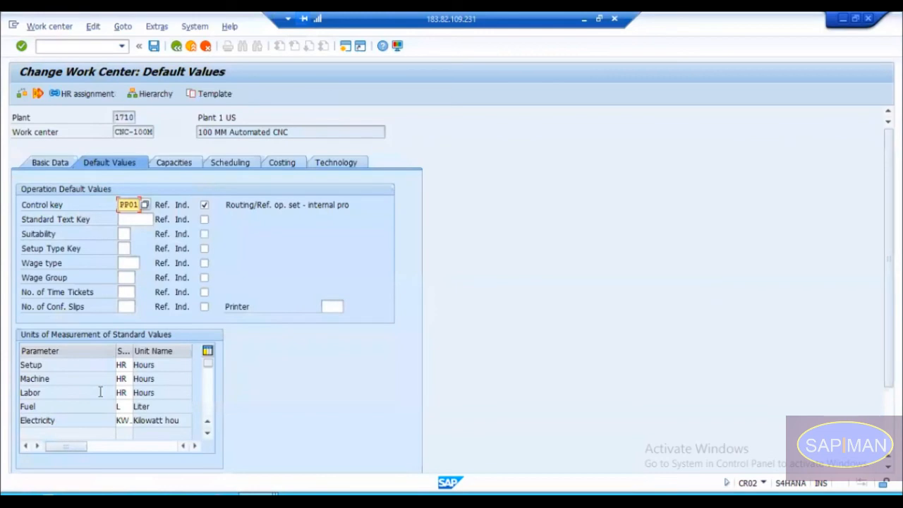
left_click(62, 162)
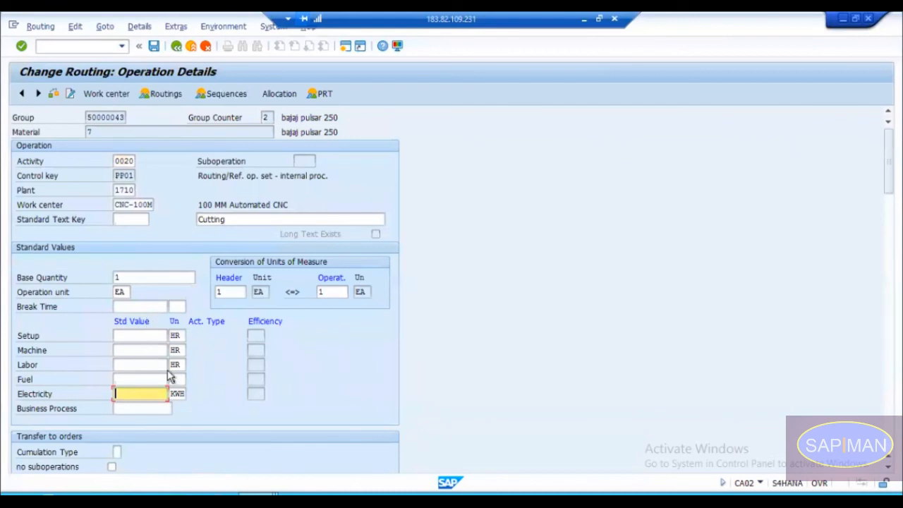
key("alt+Tab")
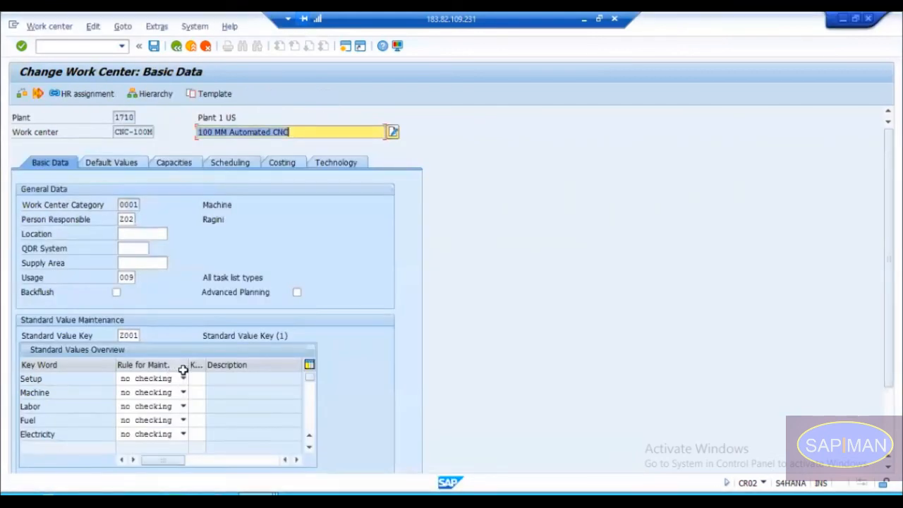
Step: Try the Setup rule of CNC-100M as must be entered and should be entered, and set it back to no checking
left_click(163, 381)
key("Down")
key("Down")
key("Down")
key("Down")
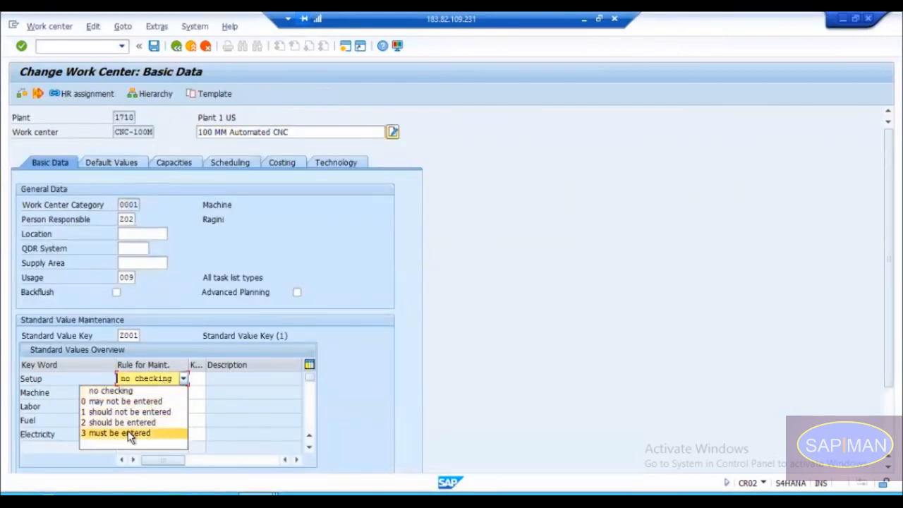
key("Return")
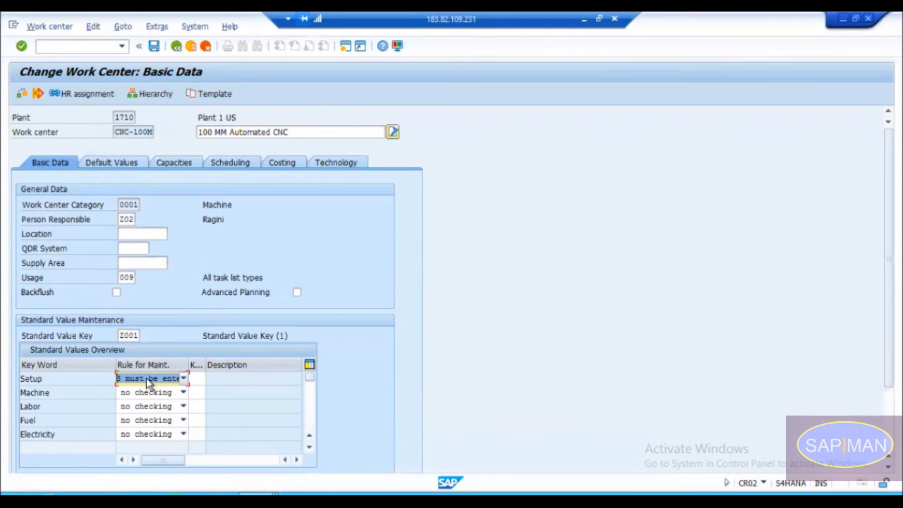
left_click(146, 378)
left_click(119, 423)
left_click(149, 379)
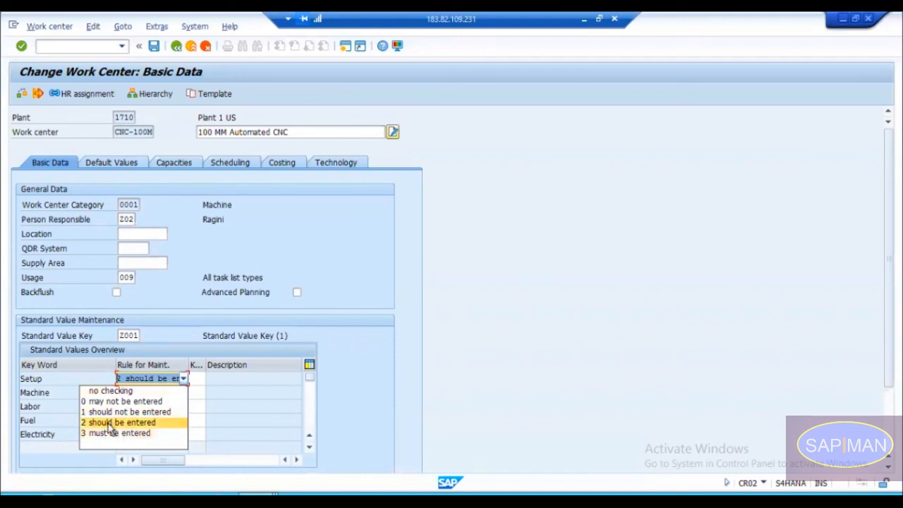
left_click(108, 391)
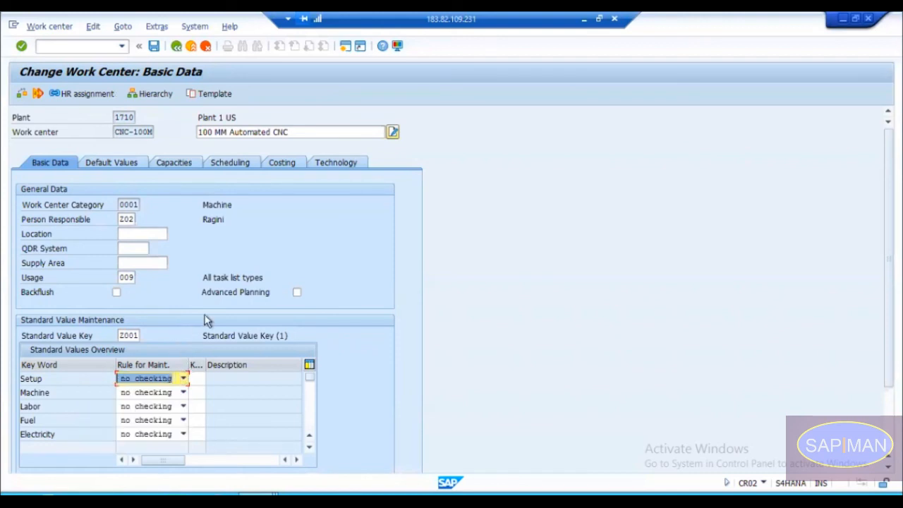
Step: Look at the Standard Text Key field in CNC-100M's default values and go back to the routing's operation overview
left_click(116, 161)
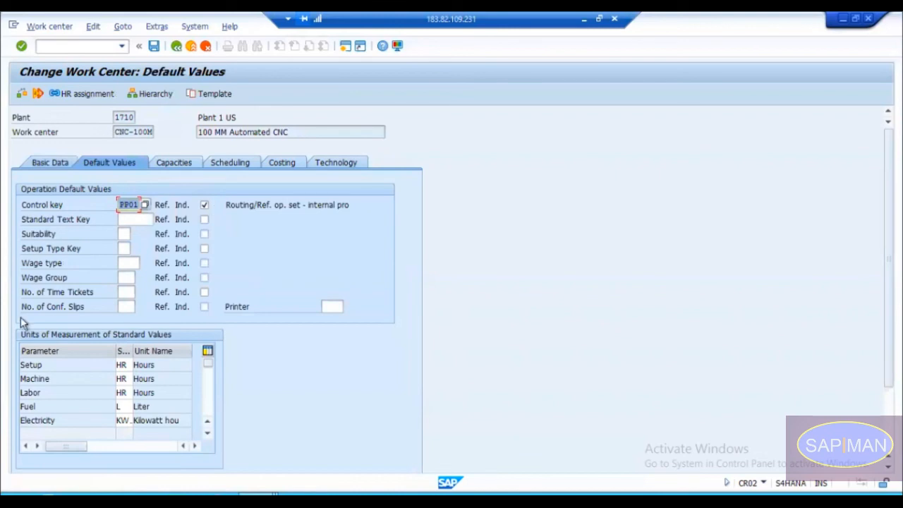
left_click(132, 220)
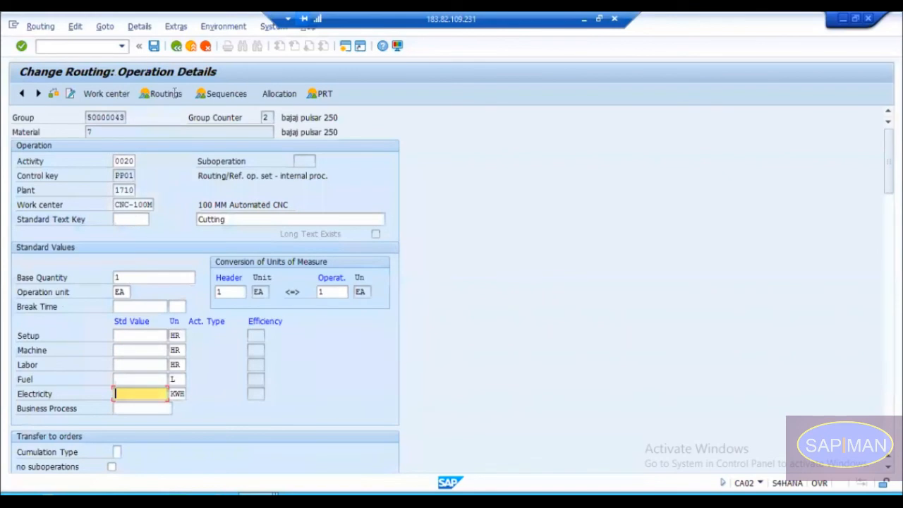
left_click(176, 46)
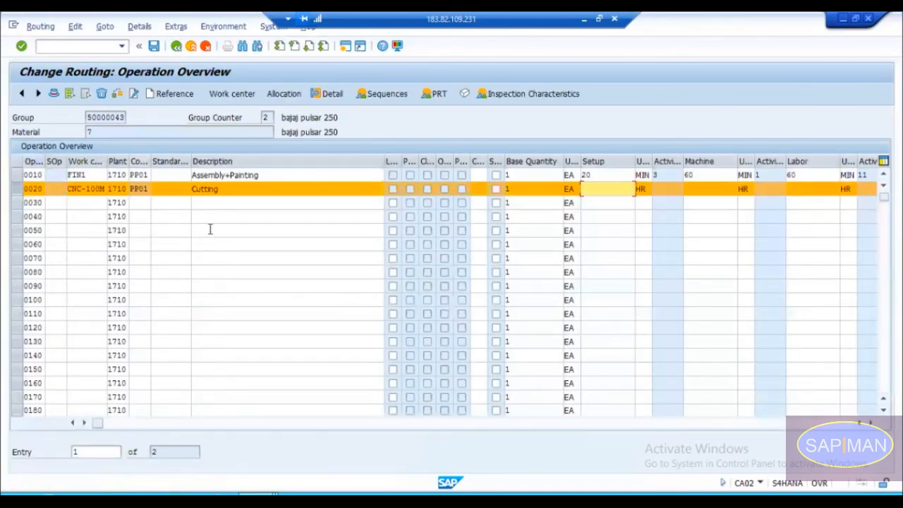
Step: Examine the operation number, work center and description of operation 0020
left_click(25, 189)
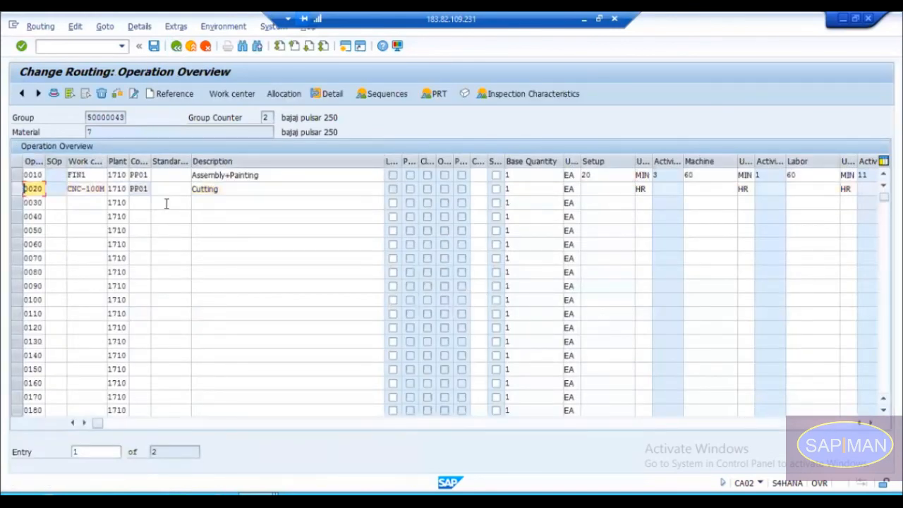
left_click(228, 193)
left_click_drag(248, 191, 189, 187)
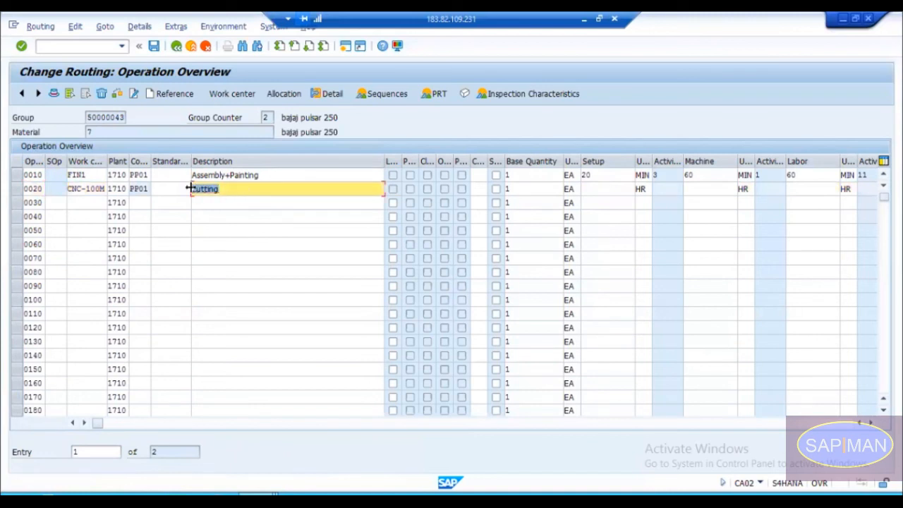
left_click(72, 189)
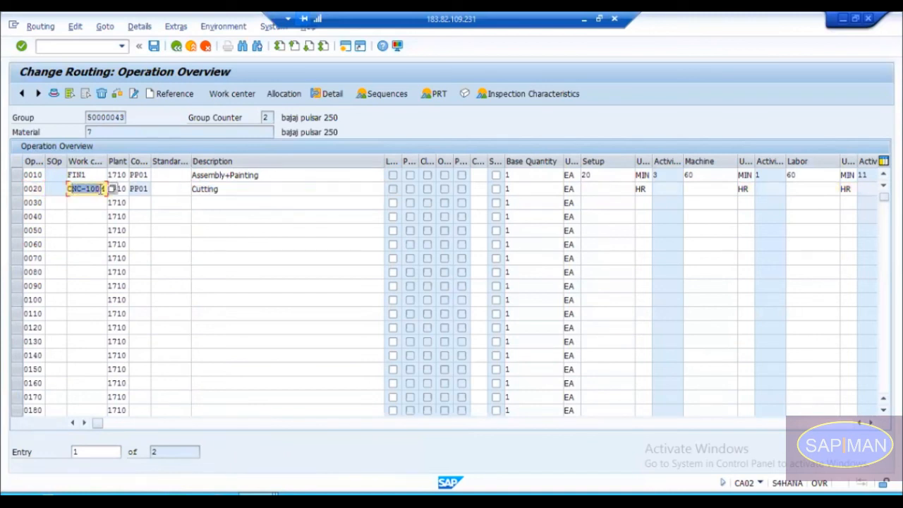
left_click(218, 188)
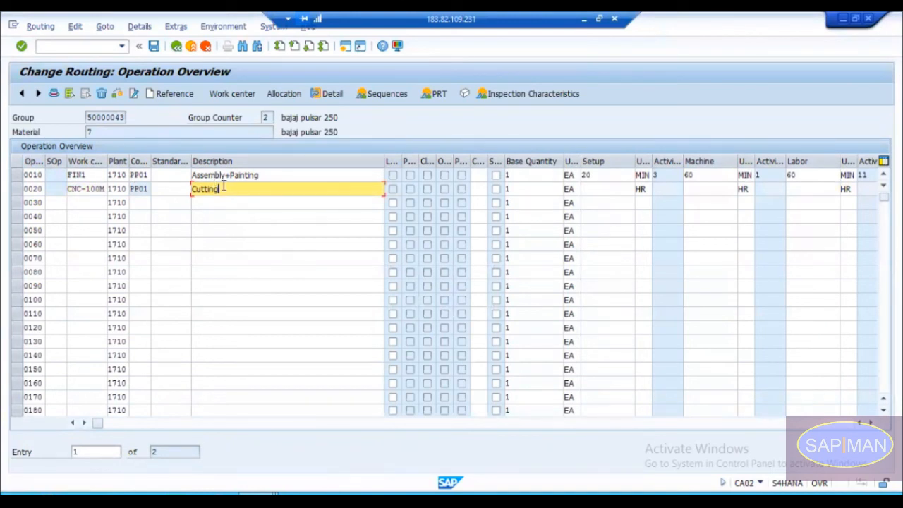
left_click_drag(227, 189, 194, 189)
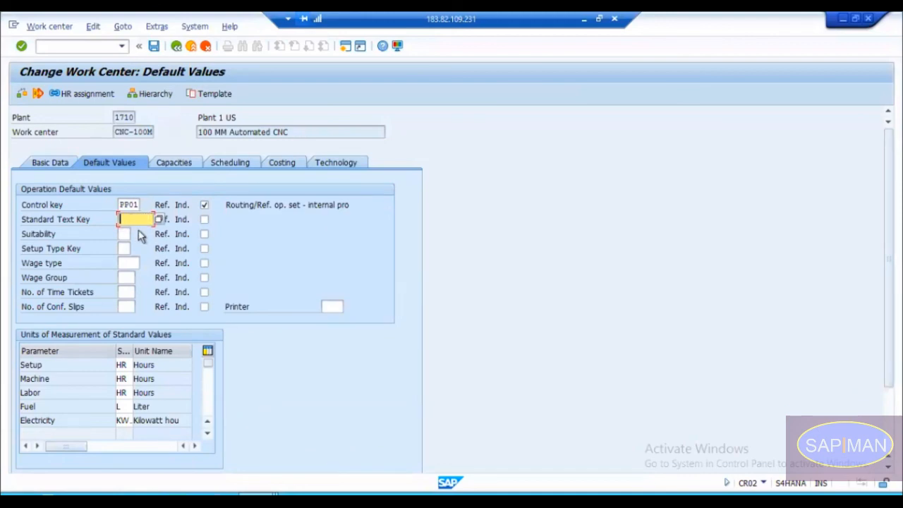
Step: Compare the Standard Text Key default of CNC-100M with the Cutting description of operation 0020
key("alt+Tab")
key("alt+Tab")
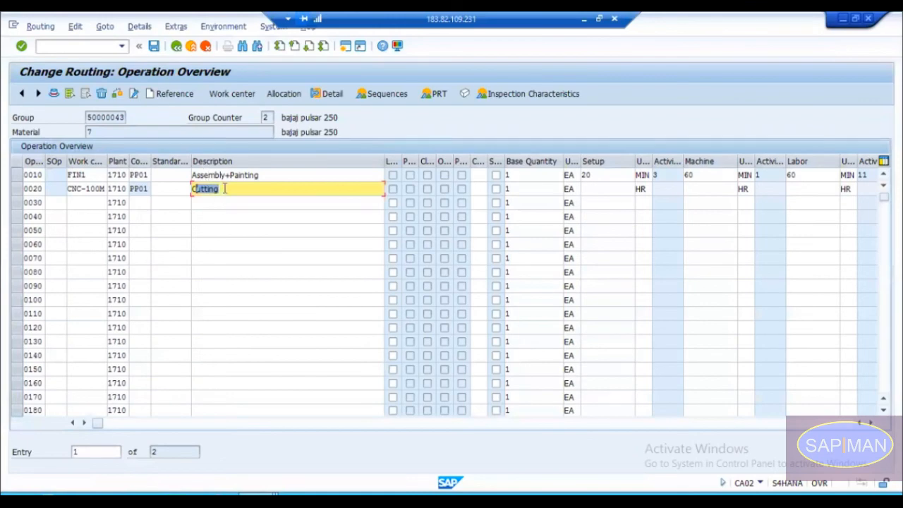
key("alt+Tab")
key("alt+Tab")
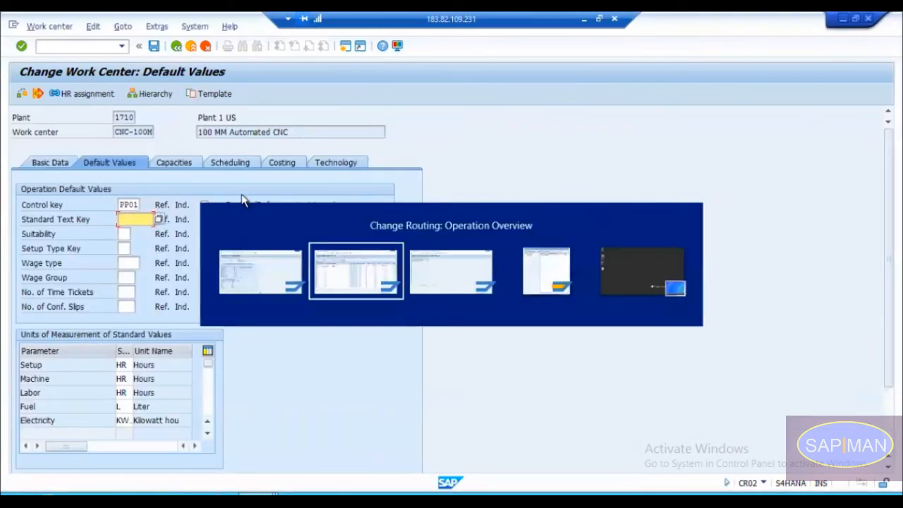
left_click(230, 189)
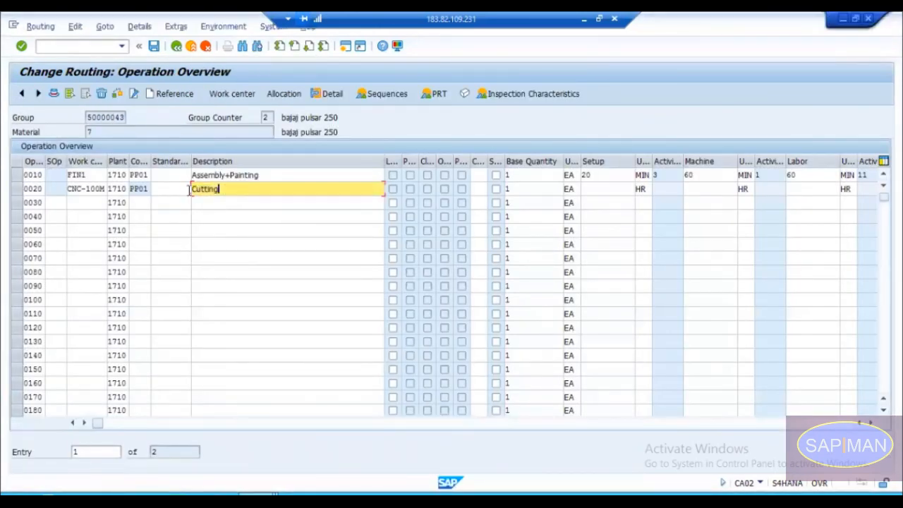
double_click(215, 189)
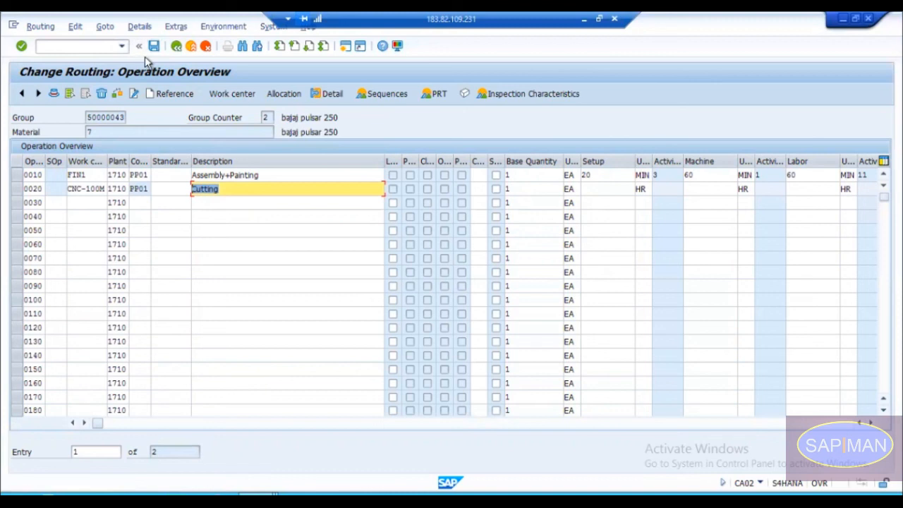
Step: Leave the routing without saving using /n and open the standard text transaction cr09
left_click(94, 46)
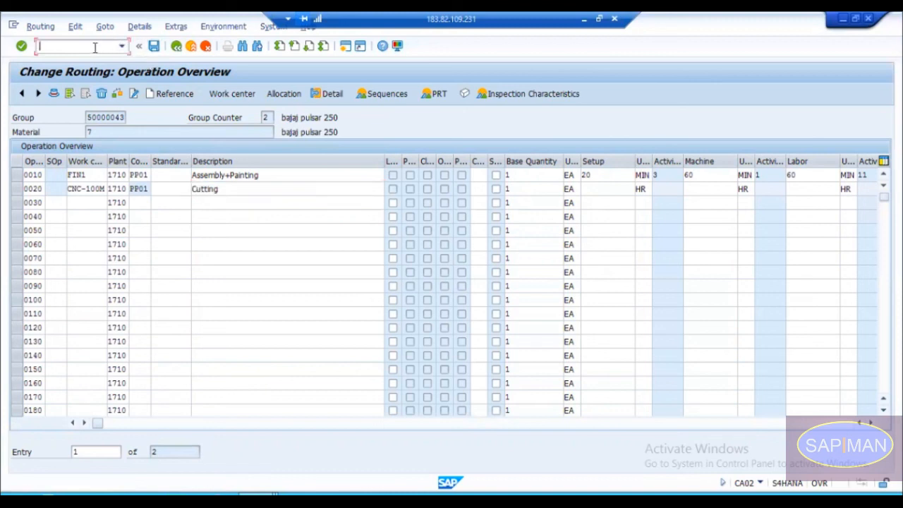
type("/n")
key("Return")
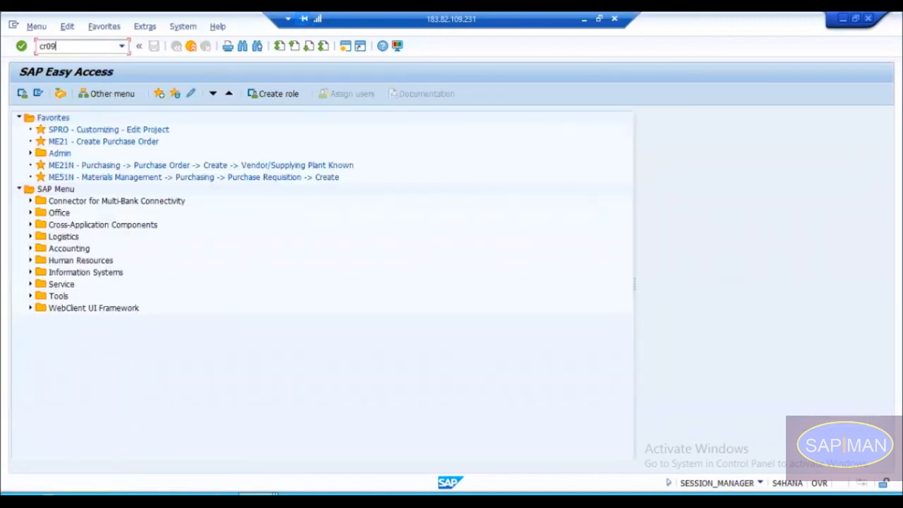
key("Return")
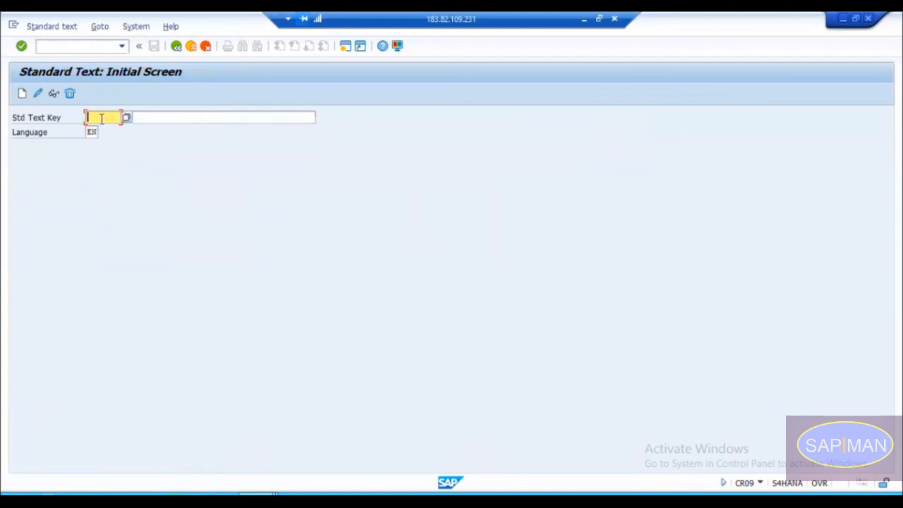
Step: Specify standard text key Z000002 with the description Laser Cutting
type("Z000002")
key("Tab")
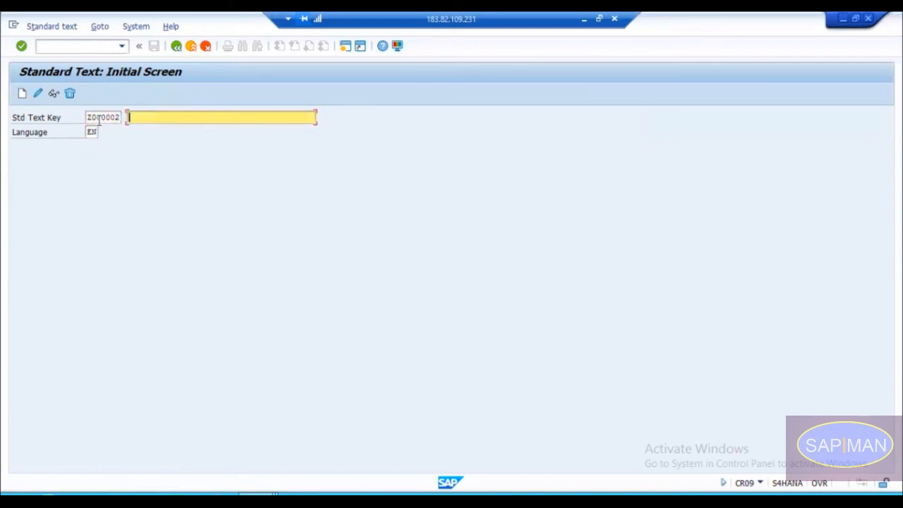
key("Down")
key("Return")
key("BackSpace")
key("BackSpace")
key("BackSpace")
key("BackSpace")
key("BackSpace")
key("BackSpace")
key("BackSpace")
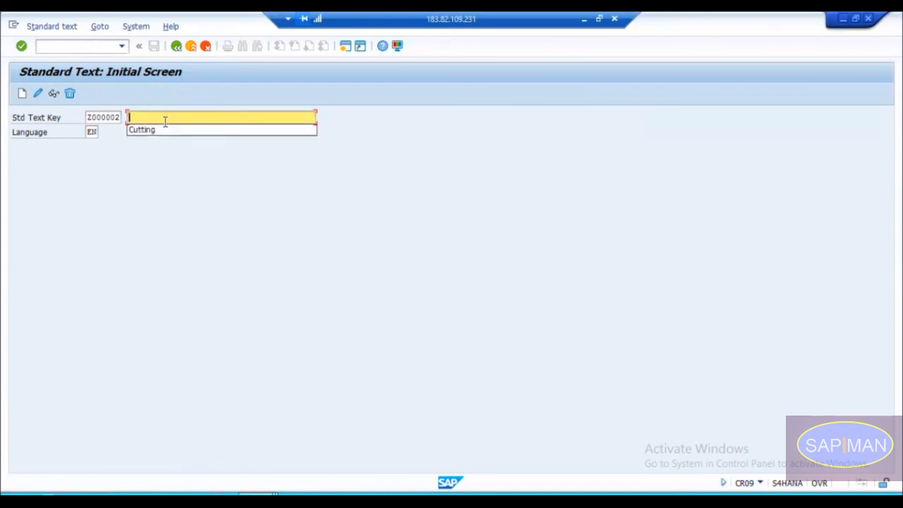
type("La")
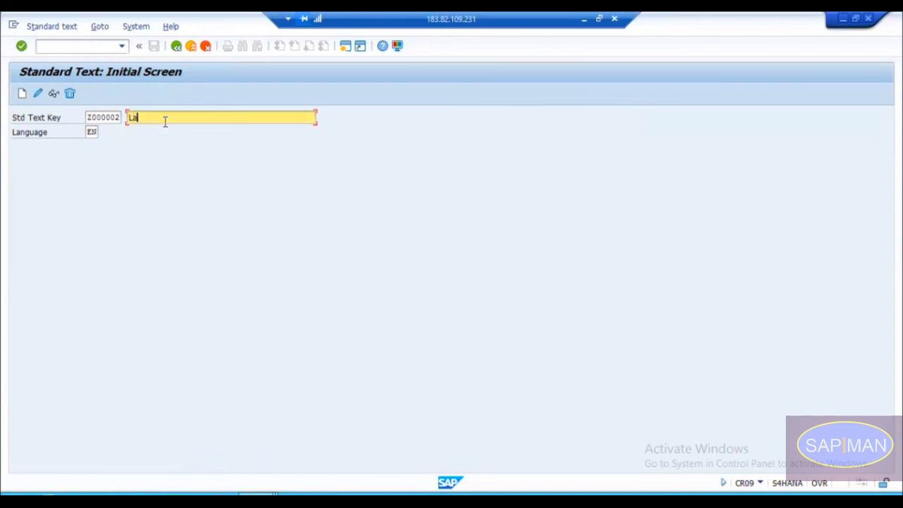
type("ser Cutting")
key("Return")
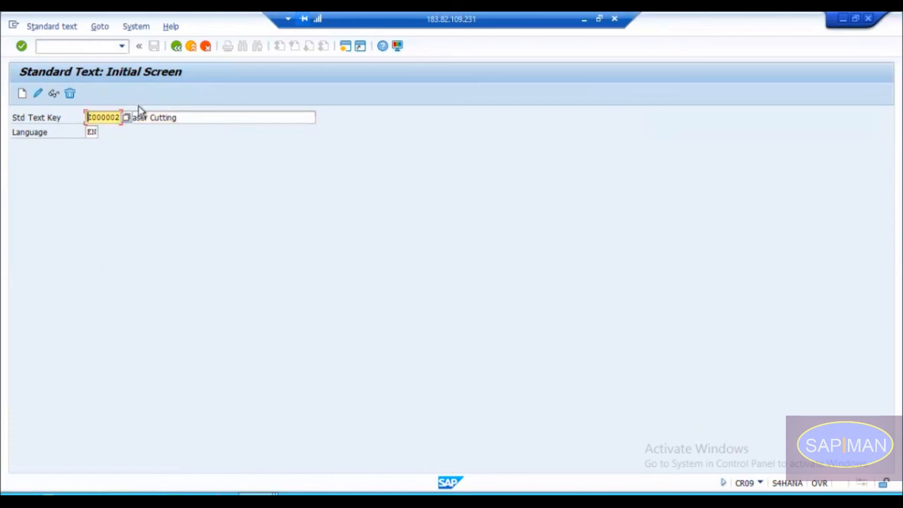
left_click(188, 117)
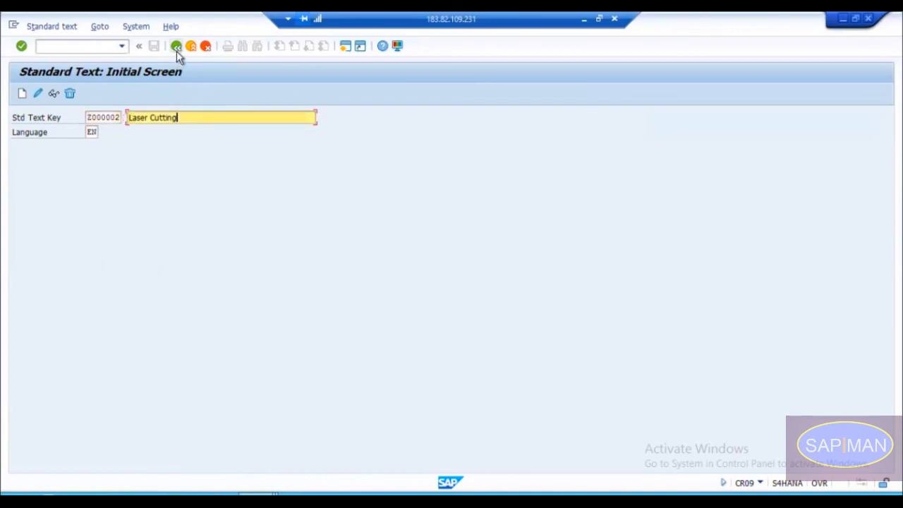
Step: Create the standard text with the body Laser Cutting, allowing the Word template replacement, and save it before returning to the initial screen
left_click(23, 96)
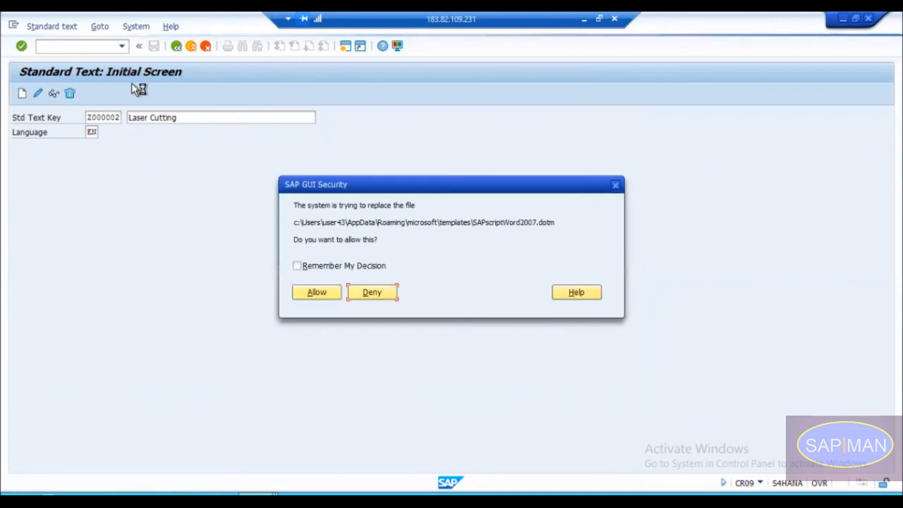
left_click(327, 302)
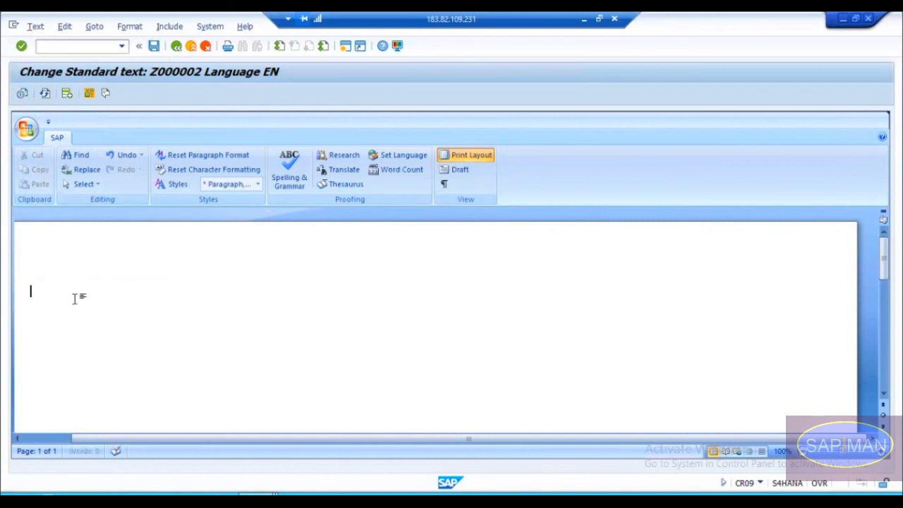
type("Laser Cutting")
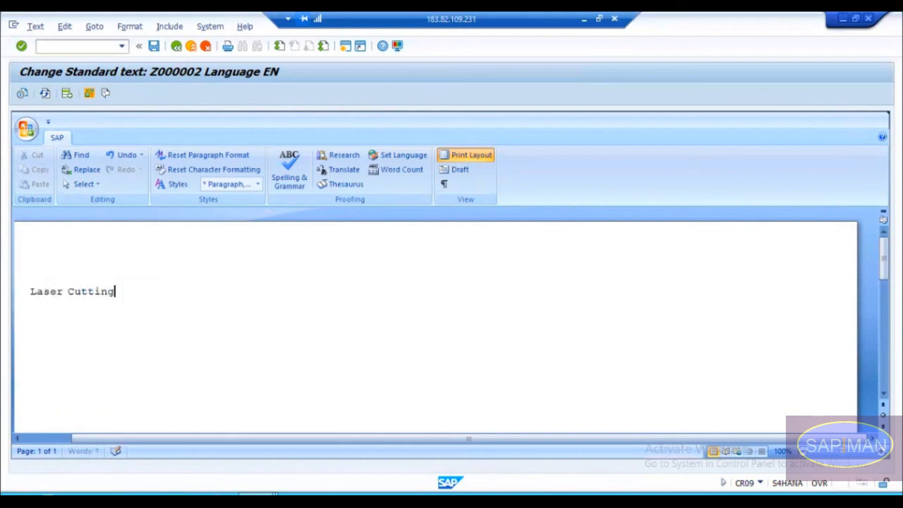
left_click(154, 46)
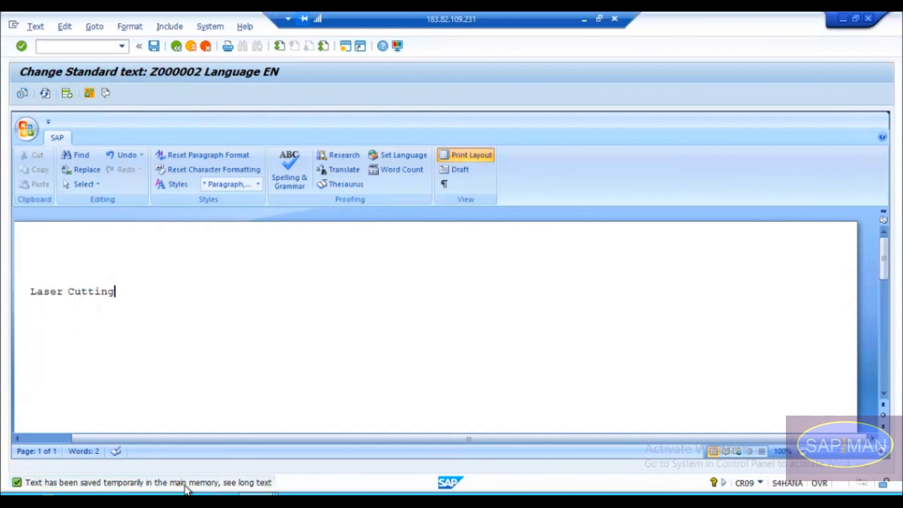
left_click(176, 46)
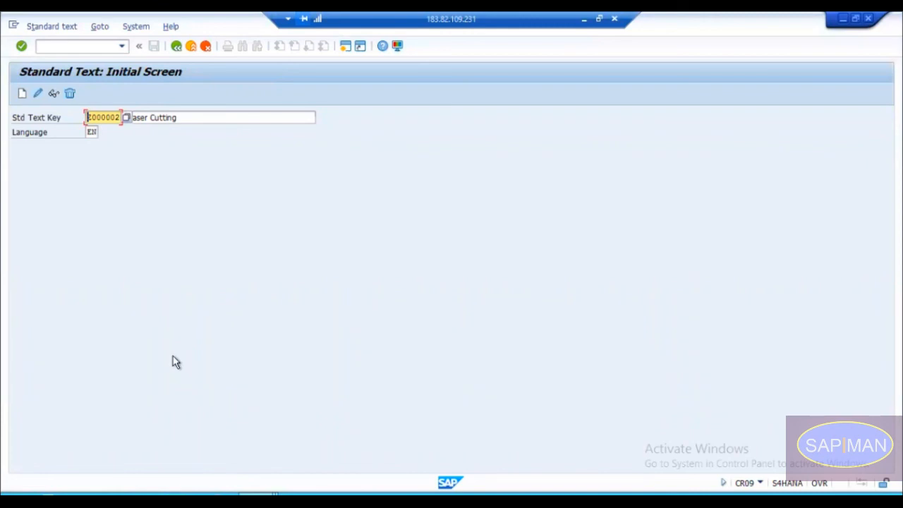
Step: In the work center session, set CNC-100M's default Standard Text Key to Z000002 Laser Cutting and save the work center
mouse_move(258, 494)
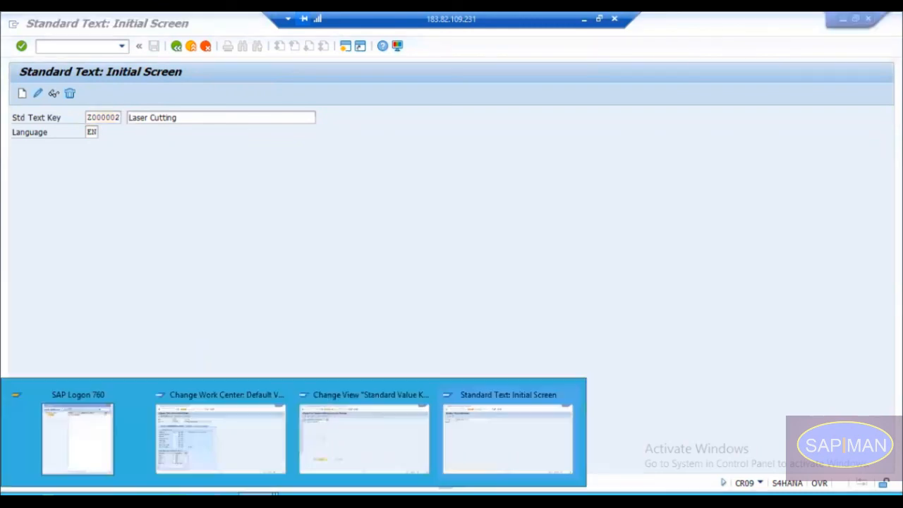
left_click(258, 417)
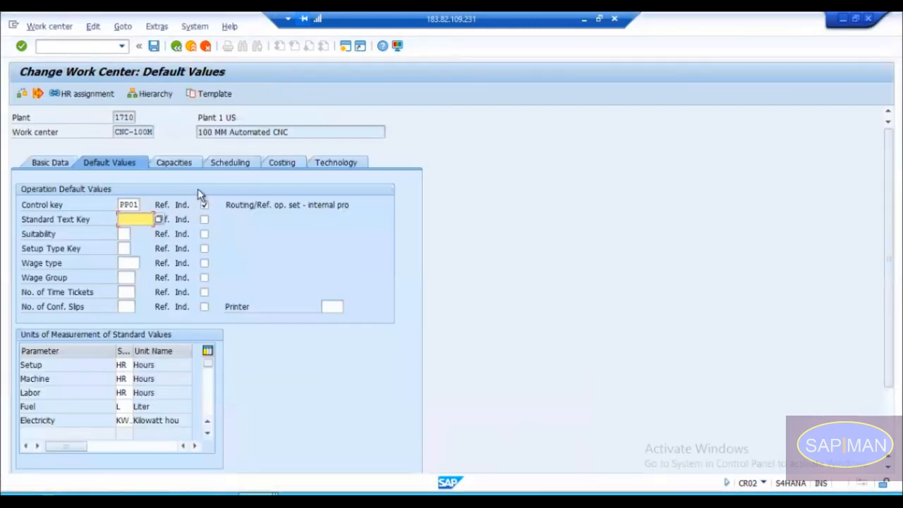
left_click(161, 219)
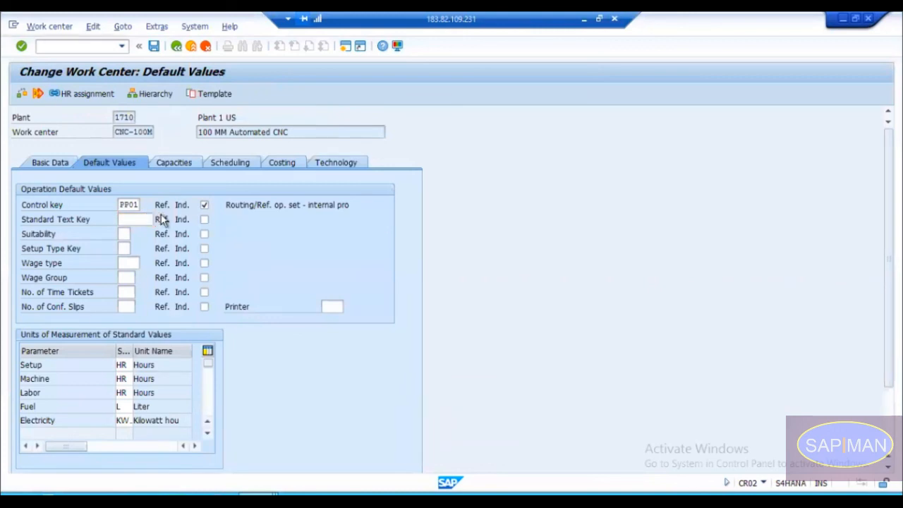
left_click(161, 311)
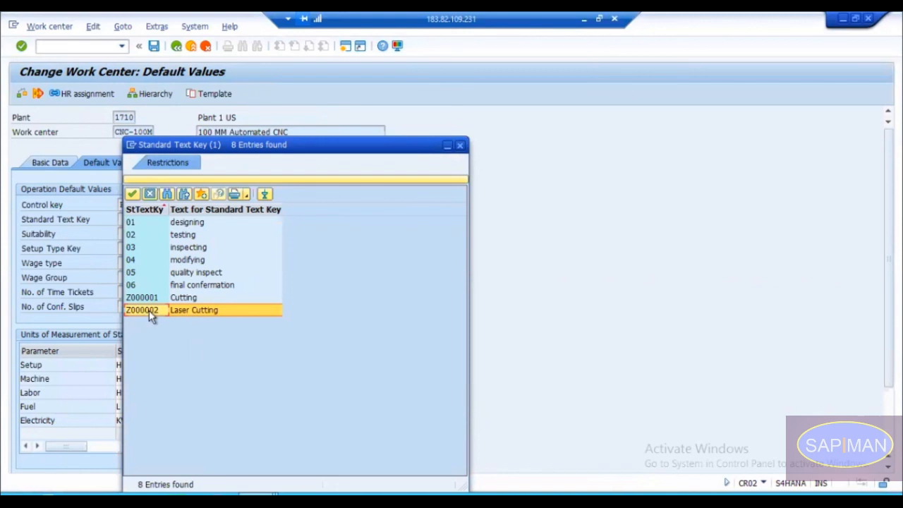
double_click(149, 311)
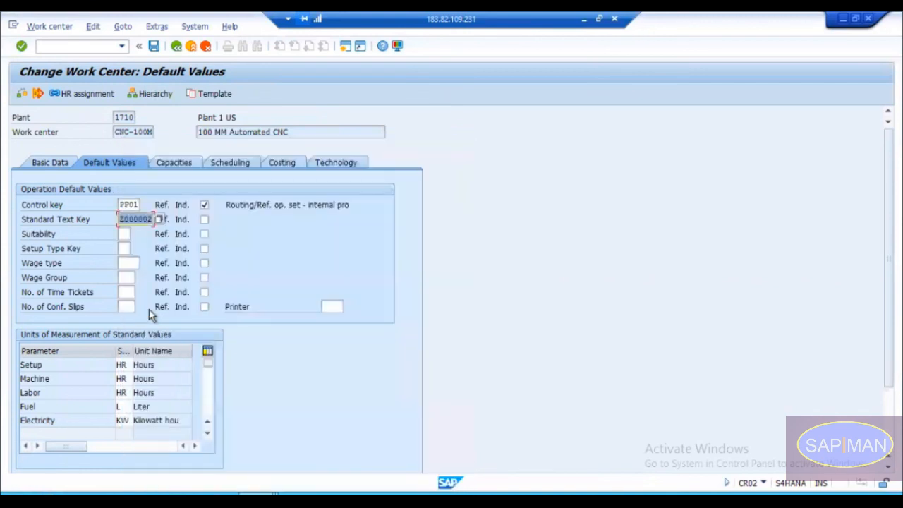
left_click(154, 46)
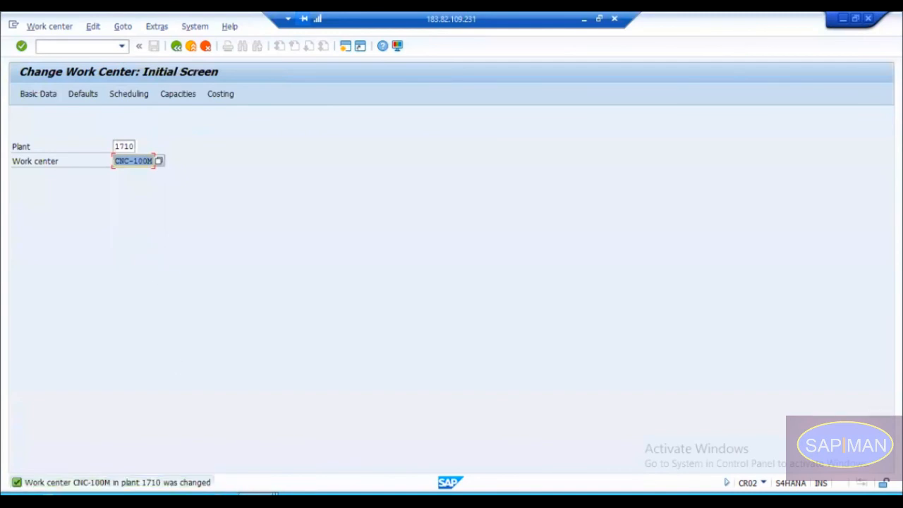
Step: Leave the standard text session's transaction, start ca02 and open the operations of group counter 2 in routing group 50000043
left_click(258, 495)
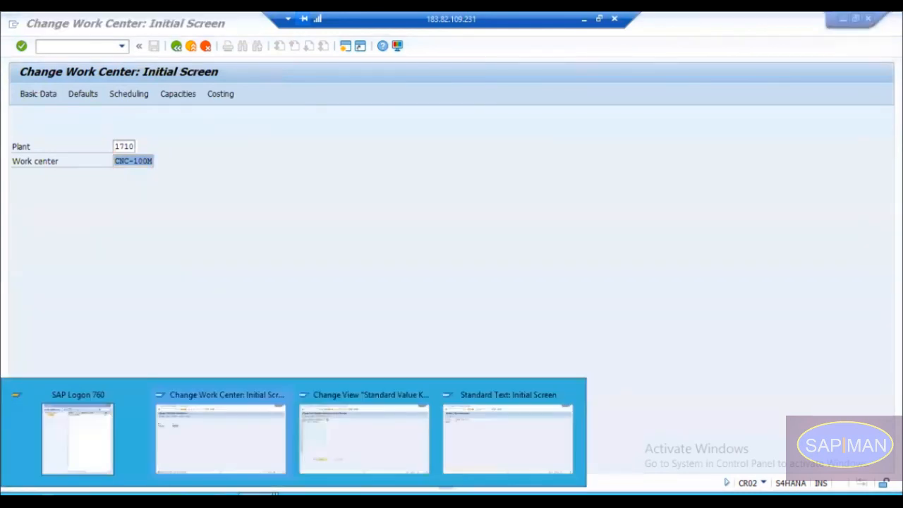
left_click(493, 439)
key("F3")
key("F3")
key("F3")
type("ca0")
key("Return")
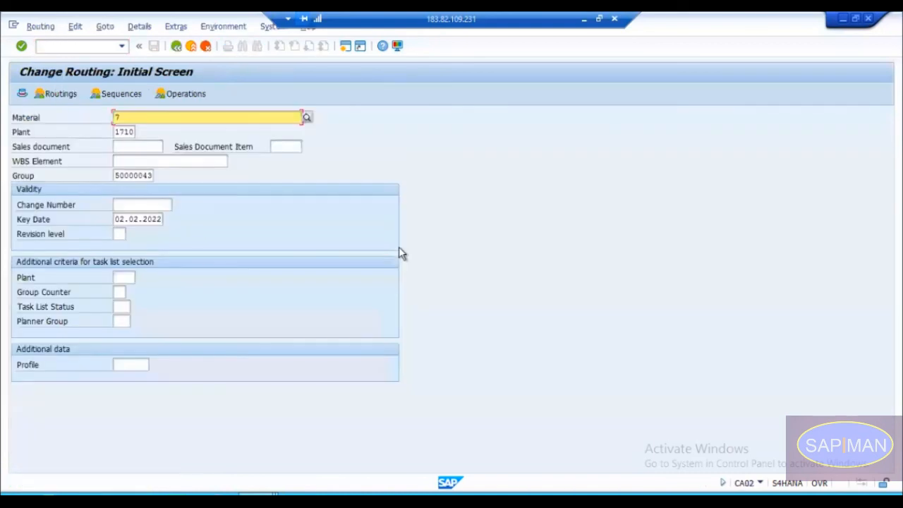
key("Return")
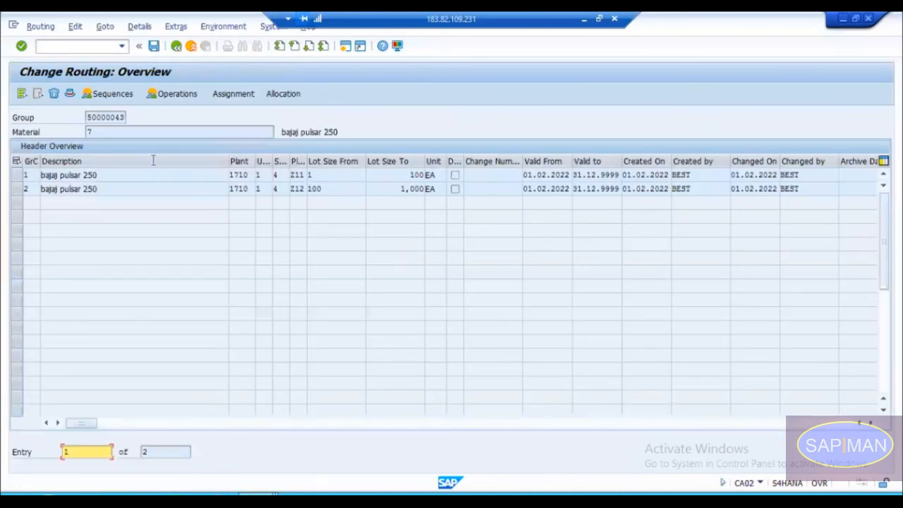
double_click(34, 189)
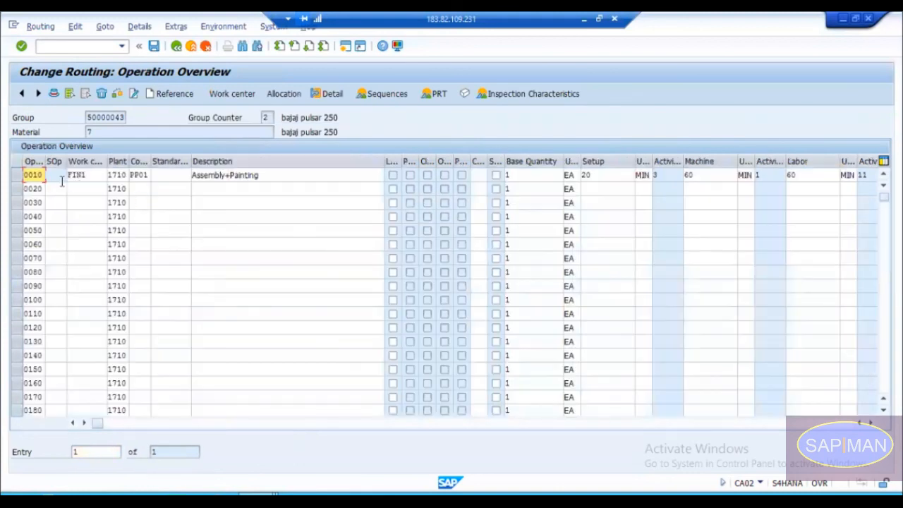
Step: Assign work center CNC-100M to operation 0020 and let its default values fill the row
left_click(101, 191)
key("space")
key("Down")
key("Return")
key("Tab")
key("Tab")
key("Tab")
key("Tab")
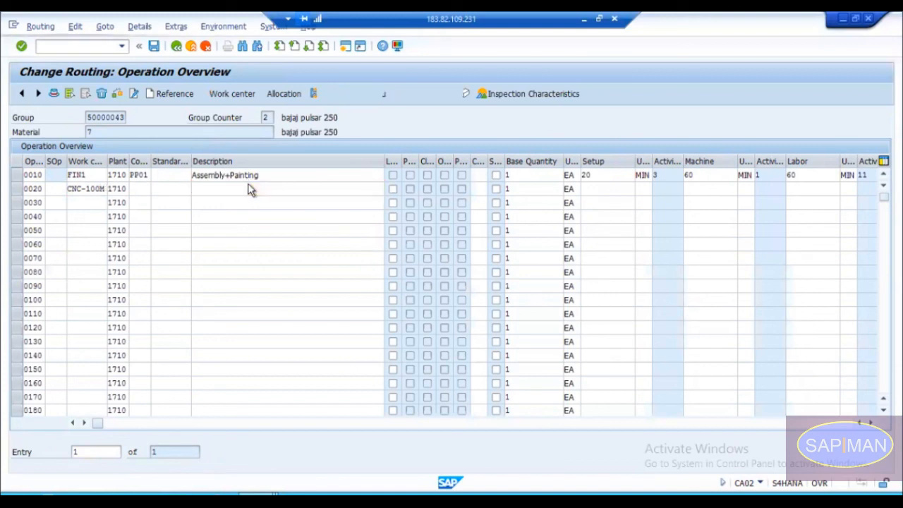
key("Return")
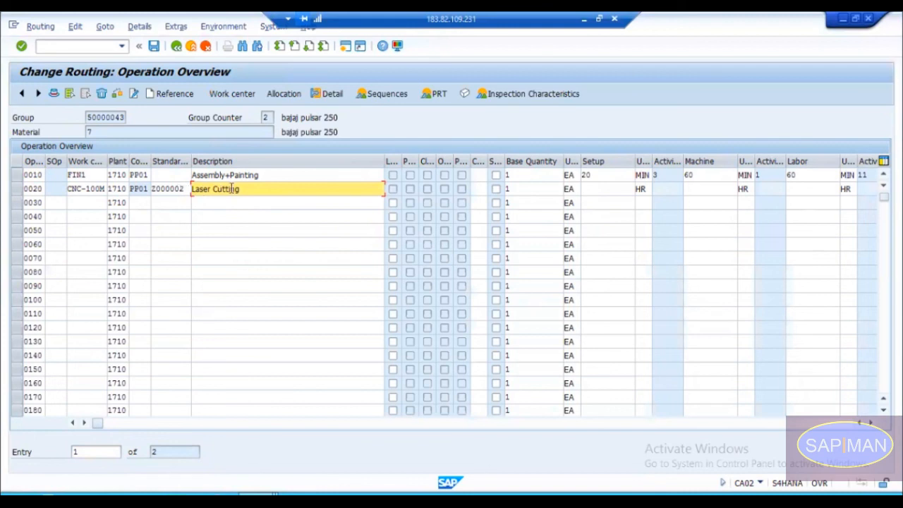
Step: Clear the standard text key and the Laser Cutting description from operation 0020
left_click_drag(185, 190, 149, 189)
key("Delete")
key("Delete")
key("Delete")
key("Delete")
key("Delete")
key("Delete")
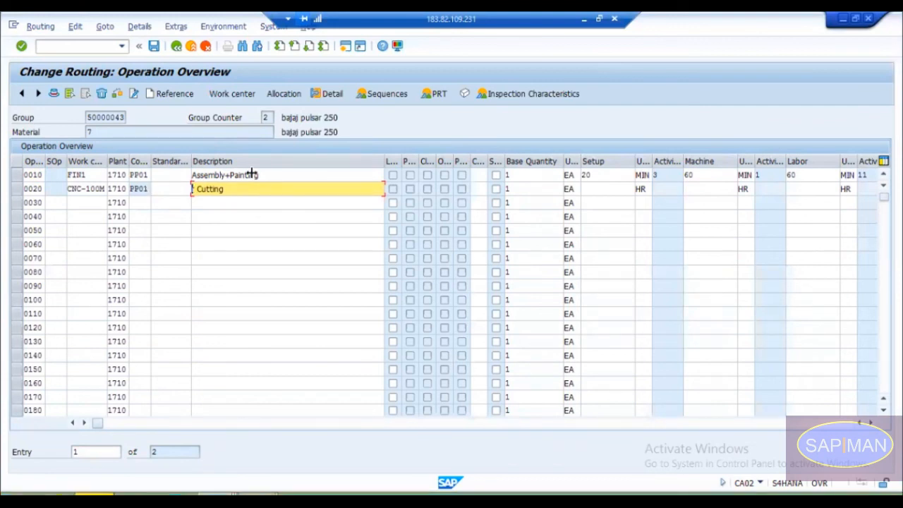
key("Delete")
key("Delete")
key("Delete")
key("Delete")
key("Delete")
key("Delete")
key("Delete")
key("Delete")
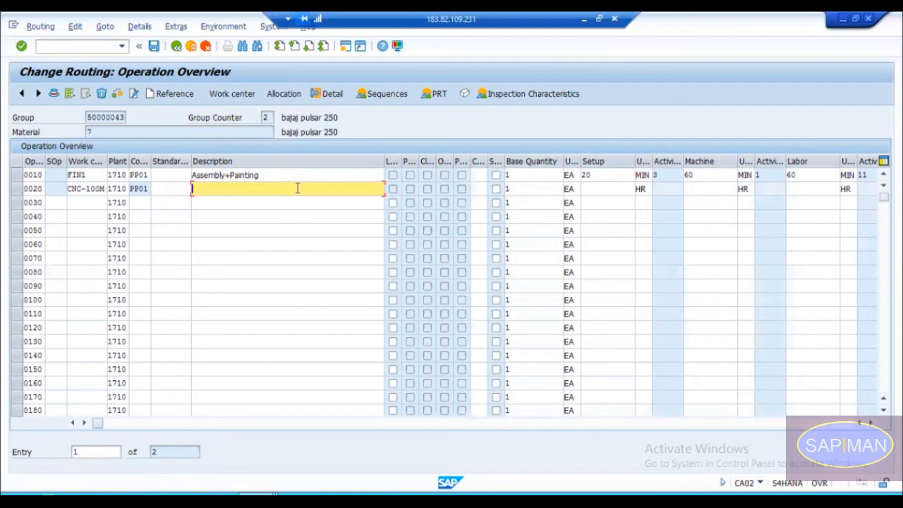
Step: Enter Cutting as the description of operation 0020, then clear it again
type("Cu")
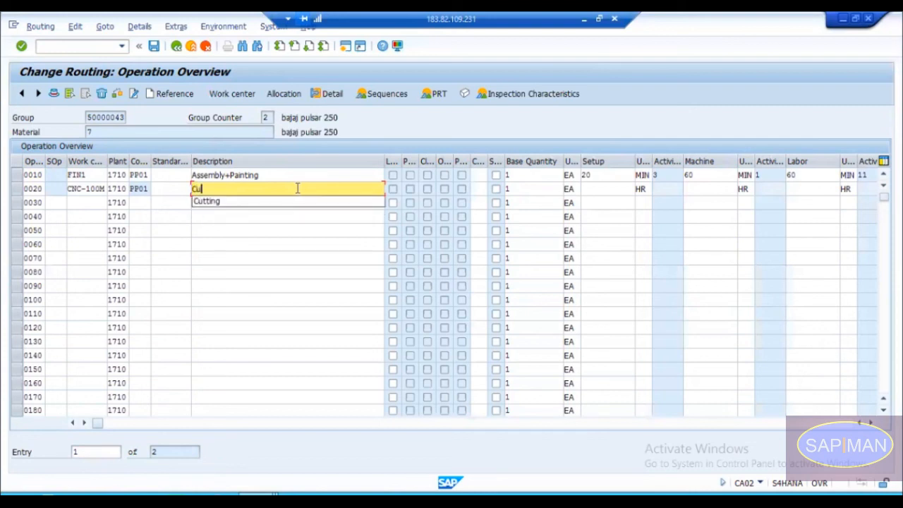
key("Down")
key("Return")
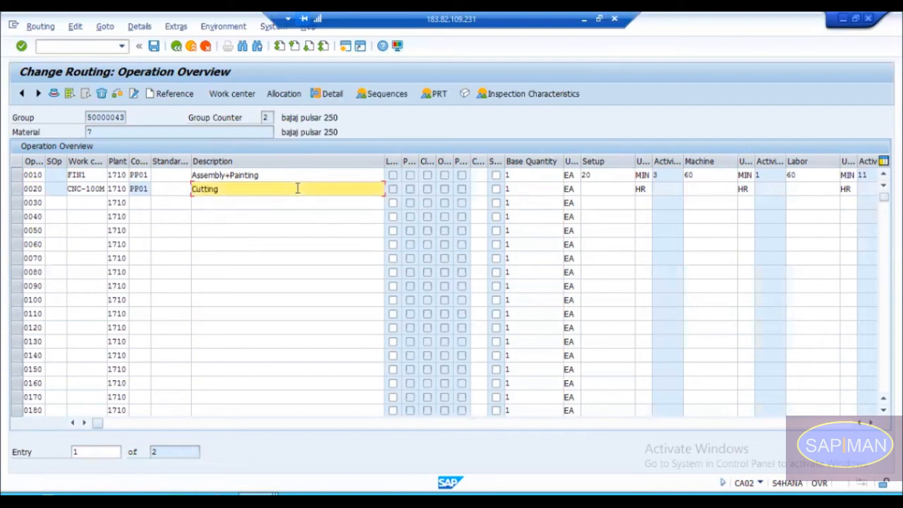
key("Delete")
key("Delete")
key("Delete")
key("Delete")
key("Delete")
key("Delete")
key("Delete")
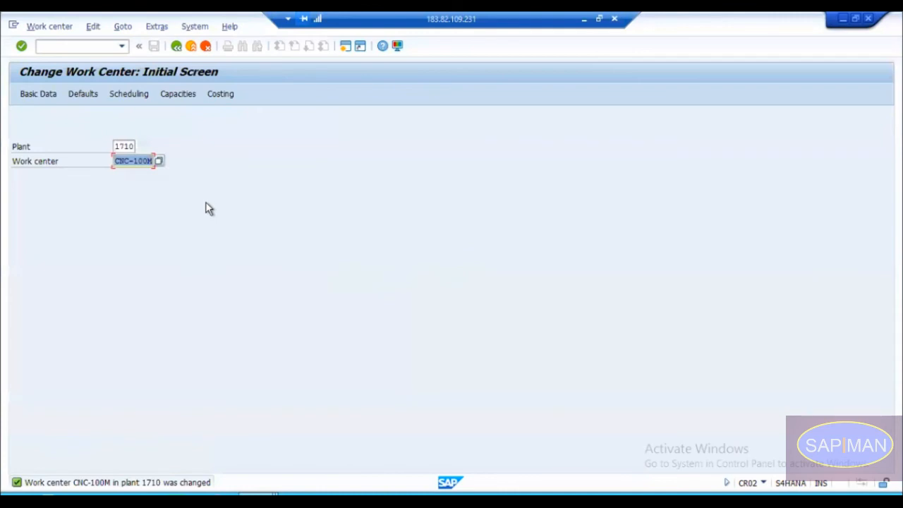
Step: Open CNC-100M's default values, set the reference indicator for the Standard Text Key and save the work center
key("Return")
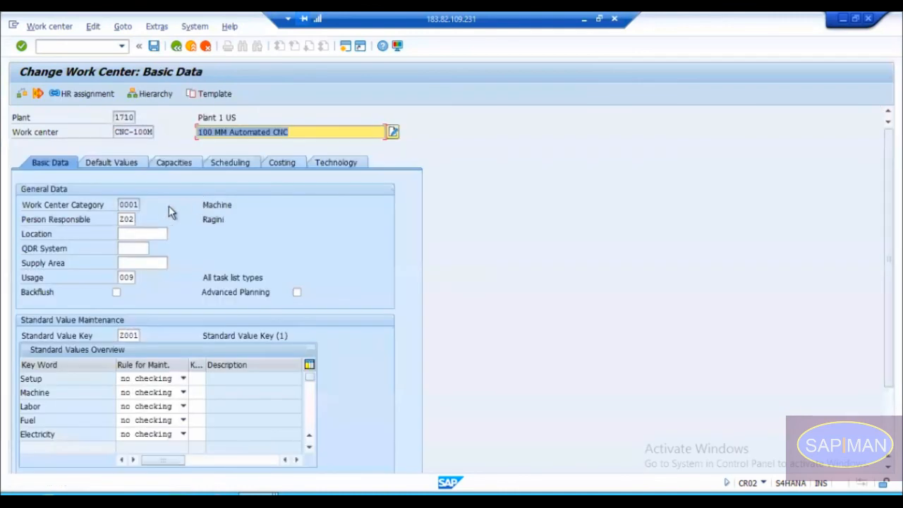
left_click(129, 163)
left_click(205, 219)
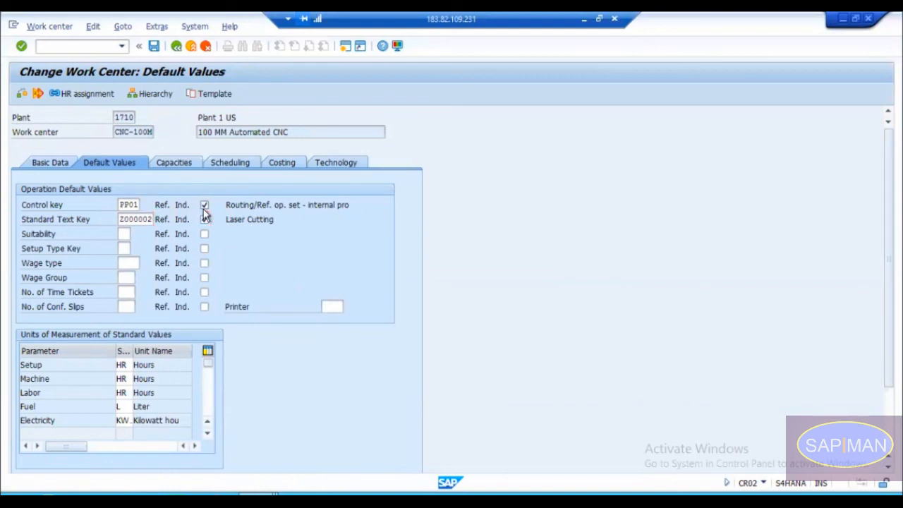
key("ctrl+s")
Step: Go back to the routing session, restart it unsaved with /nca02 and reopen the operations of group counter 2
key("alt+Tab")
left_click(83, 47)
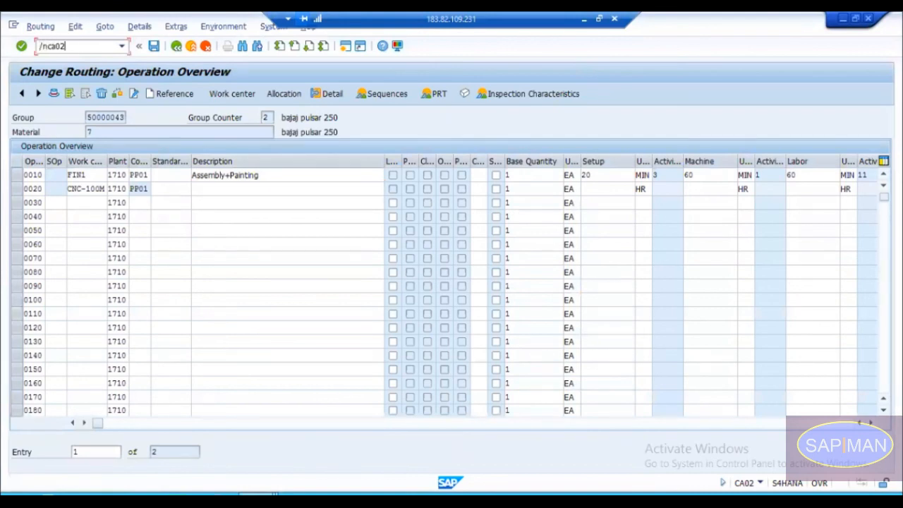
key("Return")
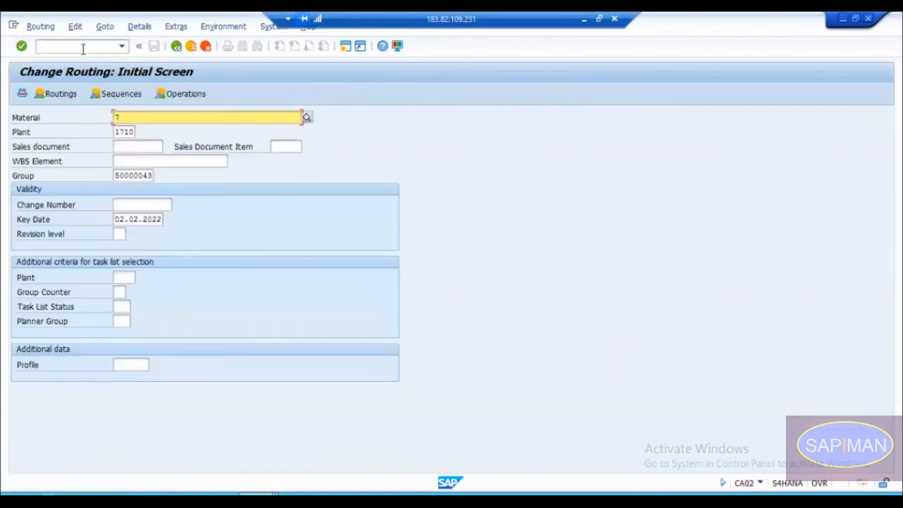
key("Return")
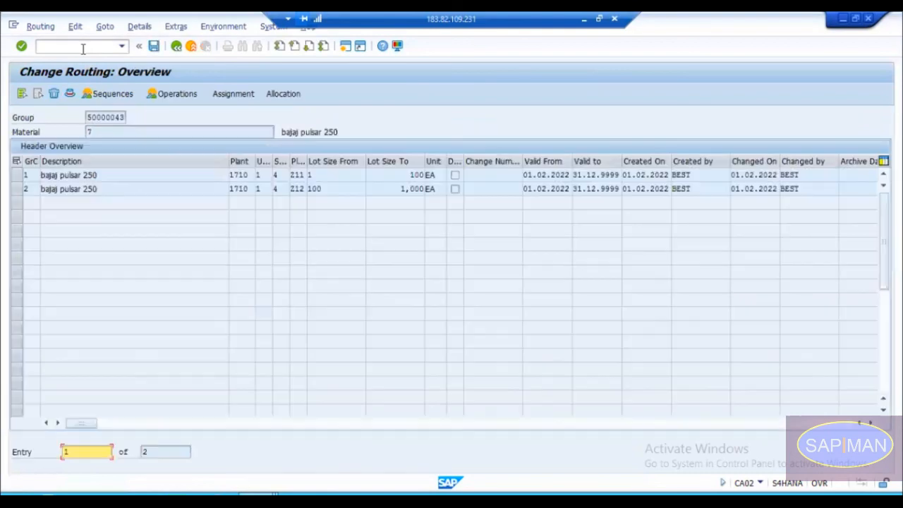
double_click(25, 189)
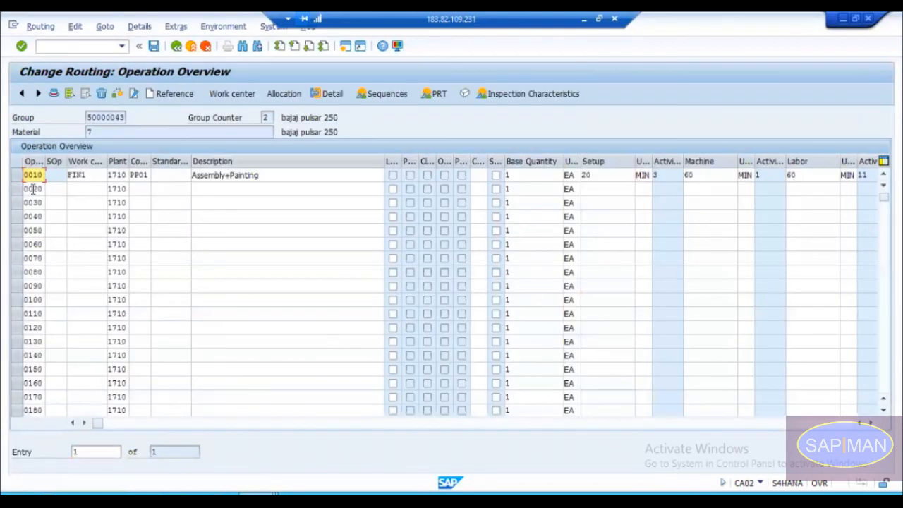
Step: Enter CNC-100M as the work center of operation 0020 and check whether its standard text key can be edited
left_click(79, 189)
key("Return")
key("Tab")
key("Tab")
key("Tab")
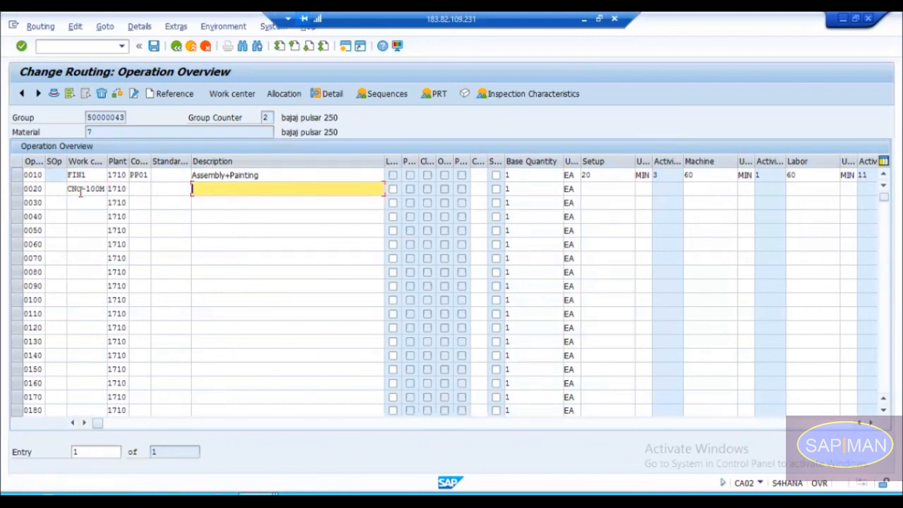
key("Return")
left_click(178, 189)
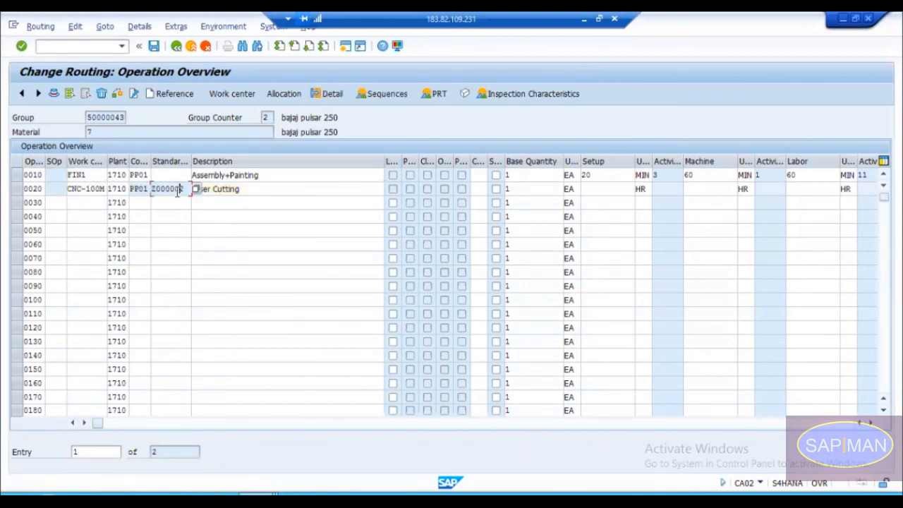
Step: Change the description of operation 0020 from the standard text to Cutting
left_click_drag(186, 189, 154, 190)
left_click(242, 189)
left_click_drag(241, 188, 186, 190)
key("BackSpace")
key("Down")
key("Return")
Step: Check operation 0020's standard text key field against its edited description
left_click(186, 188)
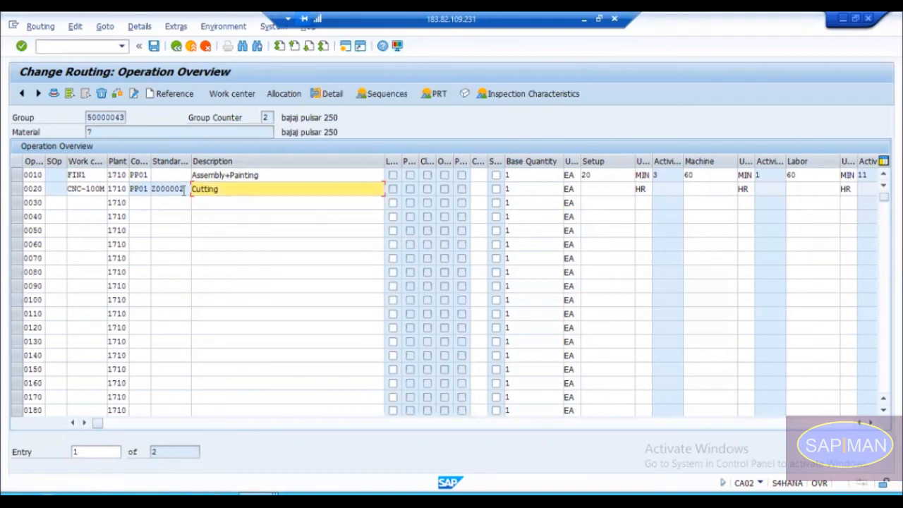
left_click(181, 190)
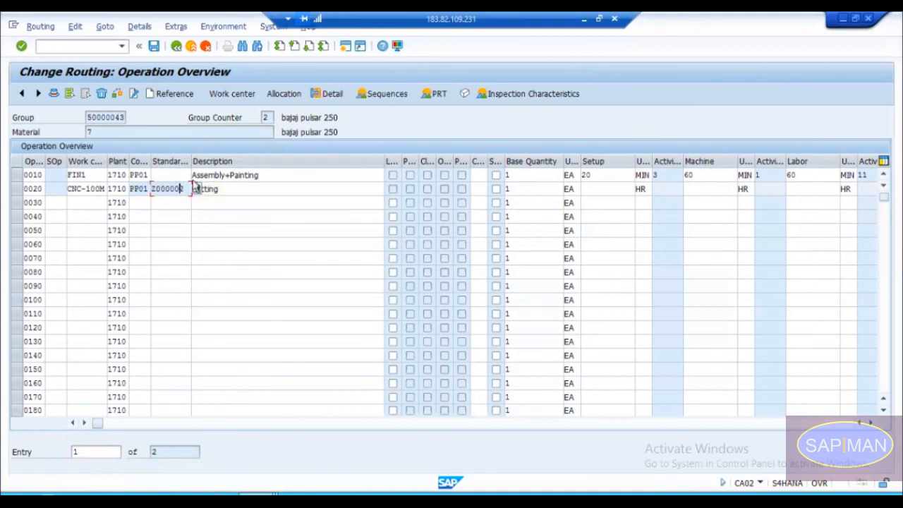
left_click_drag(227, 188, 183, 189)
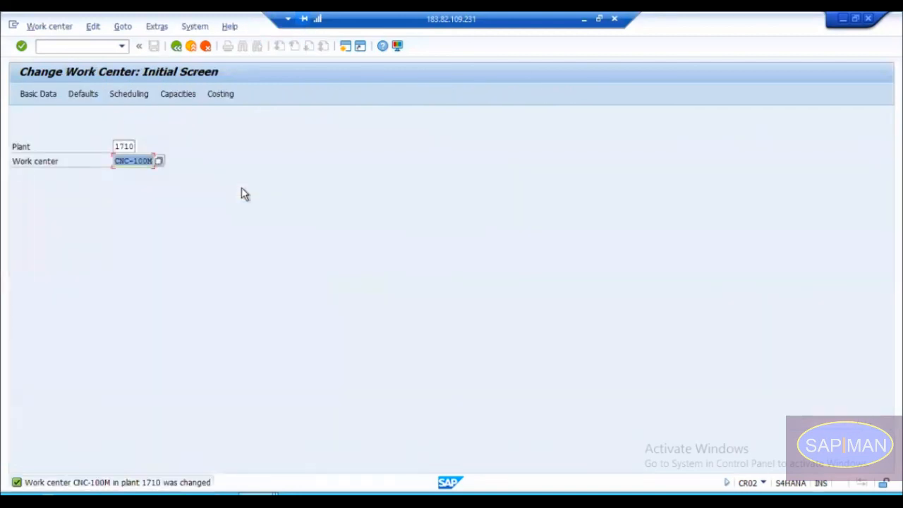
key("Return")
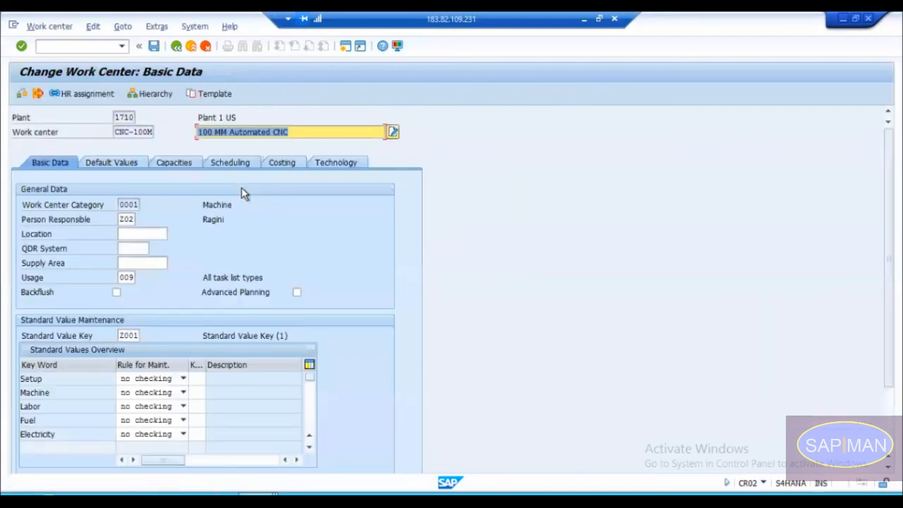
Step: Go back to the CNC-100M work center session and review the control key and standard text key in its default values
left_click(120, 163)
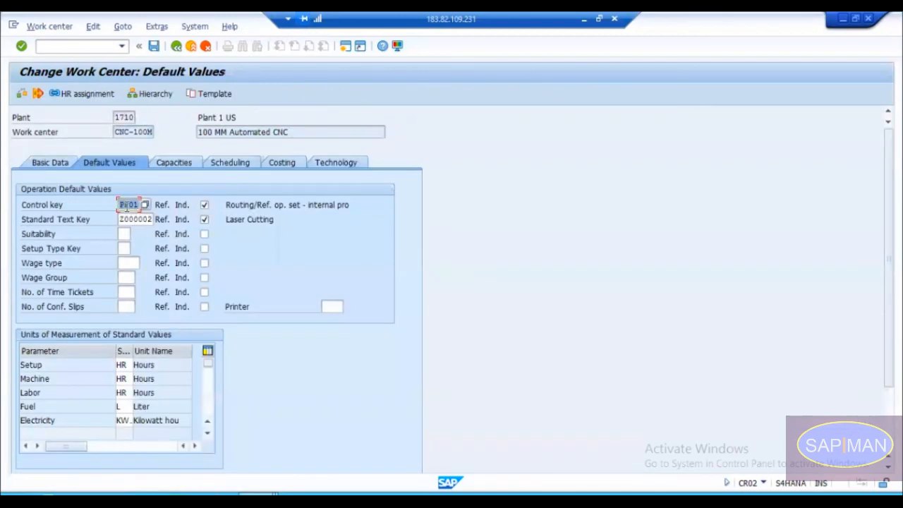
left_click(127, 204)
left_click_drag(115, 132, 148, 131)
left_click(148, 131)
left_click(127, 208)
left_click(121, 220)
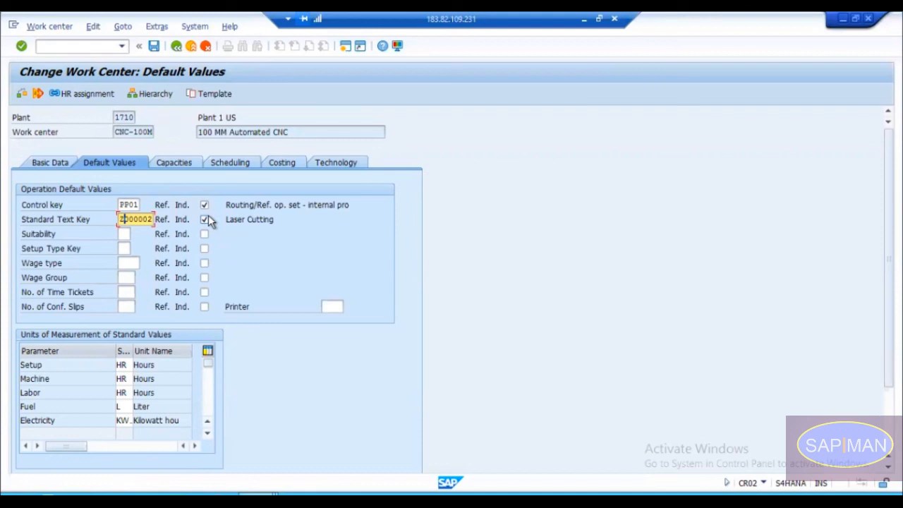
Step: Review CNC-100M's basic data: the person responsible, the available task list usages, the standard value key and the Setup parameter
left_click(41, 163)
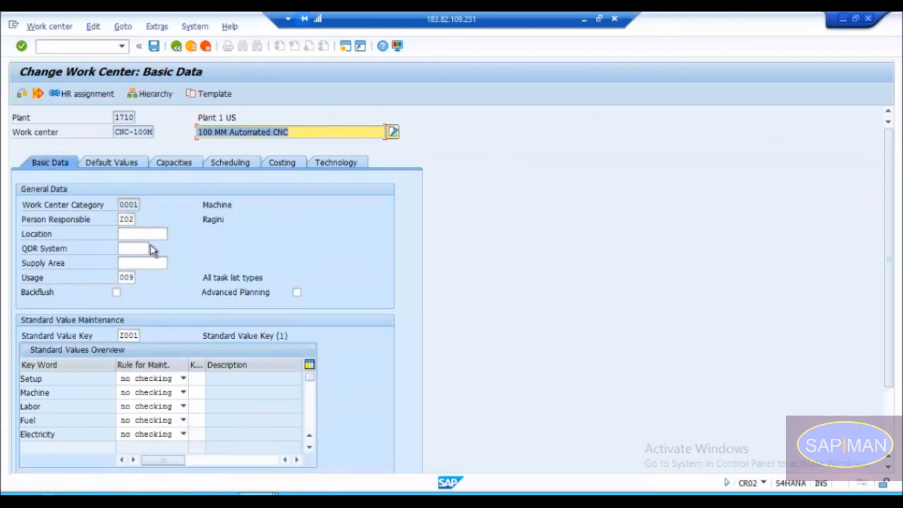
left_click(129, 220)
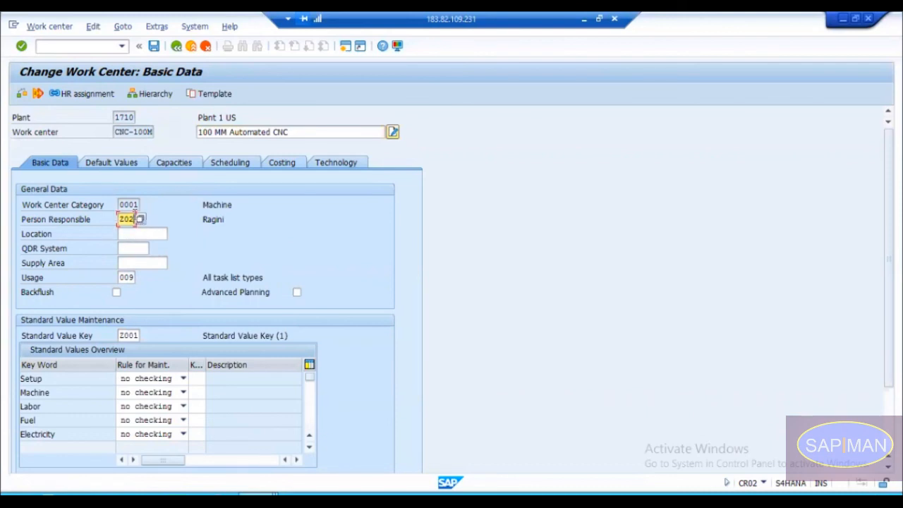
left_click(124, 277)
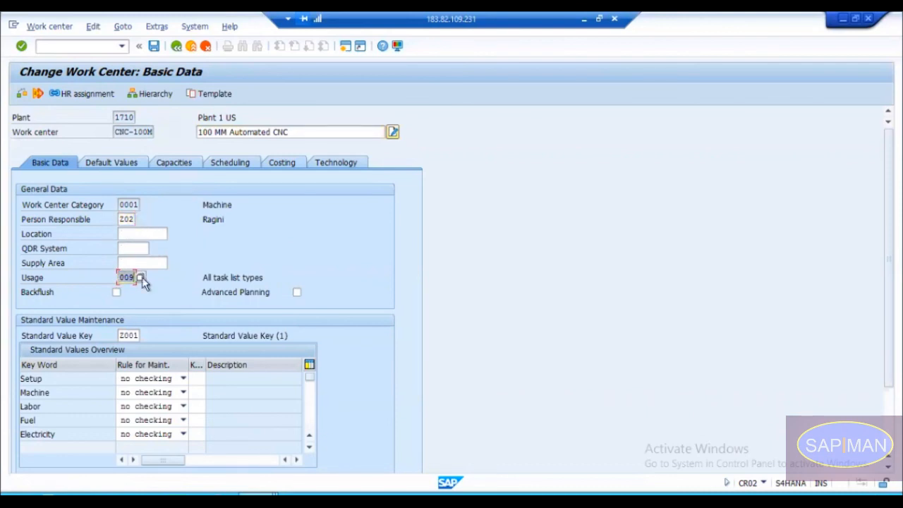
left_click(140, 278)
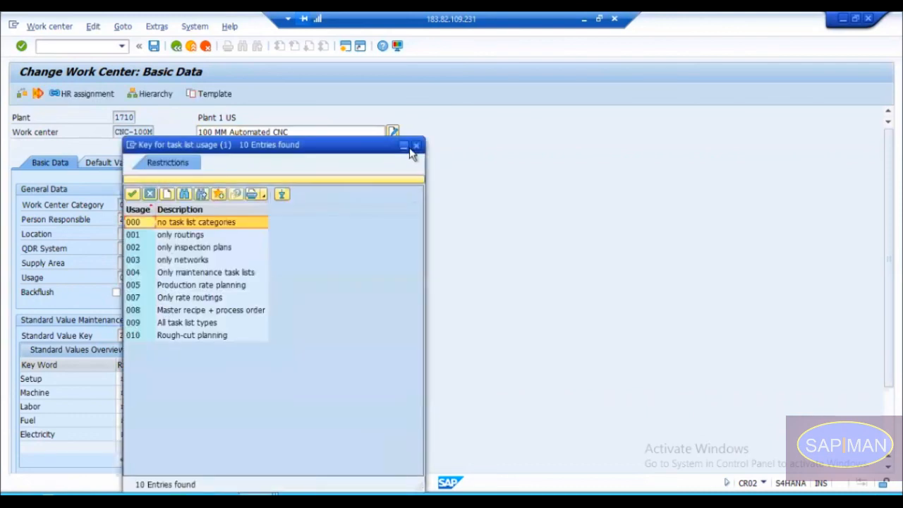
left_click(416, 148)
left_click(127, 336)
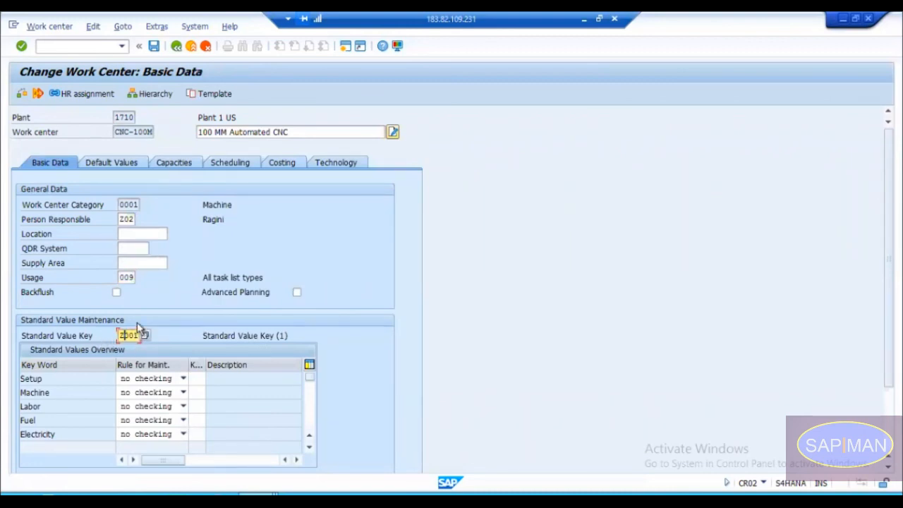
left_click(39, 379)
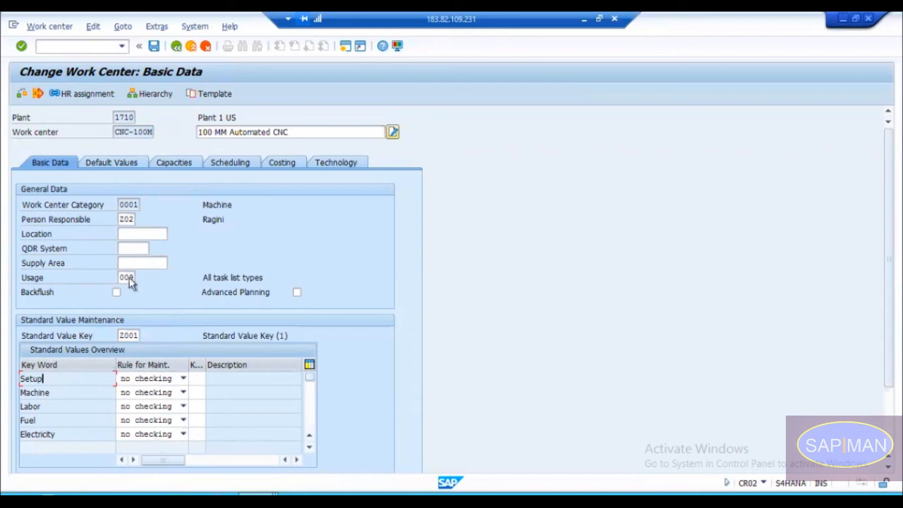
Step: Reopen the default values and narrow the Parameter column to review the units of measurement of the standard values
left_click(118, 166)
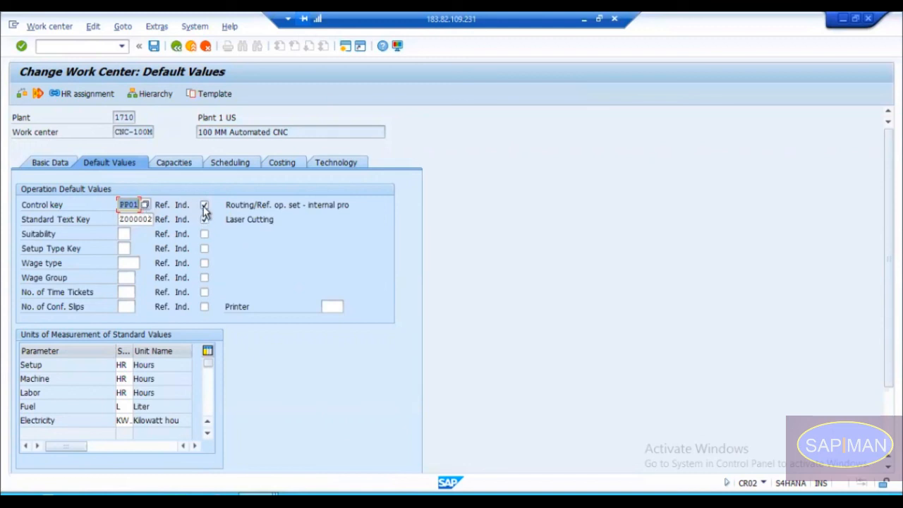
left_click_drag(113, 351, 73, 351)
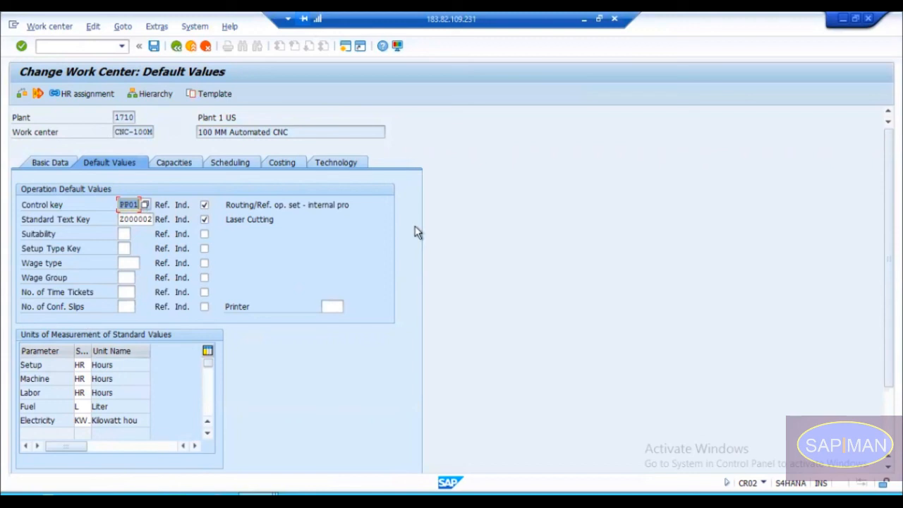
Step: Return to the basic data, then switch the Advanced Planning and Backflush options on and off again
left_click(66, 165)
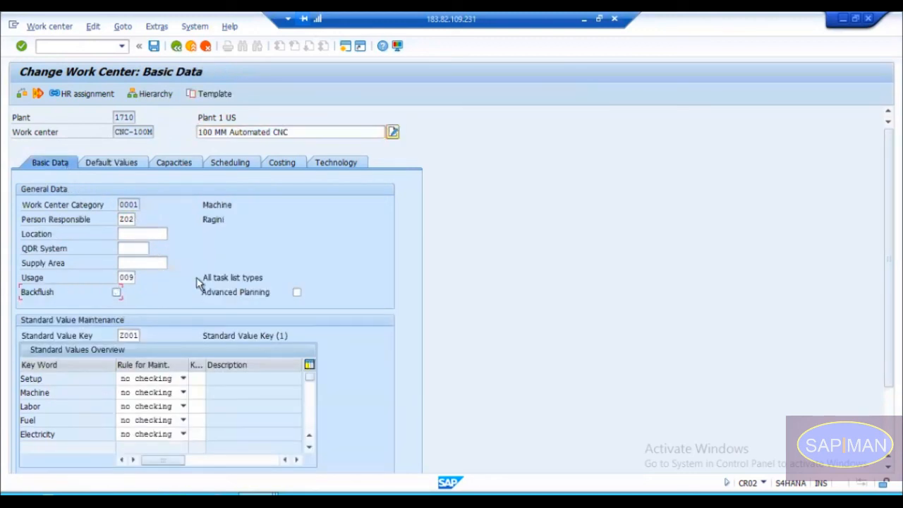
left_click(297, 292)
left_click(297, 292)
left_click(118, 293)
left_click(117, 293)
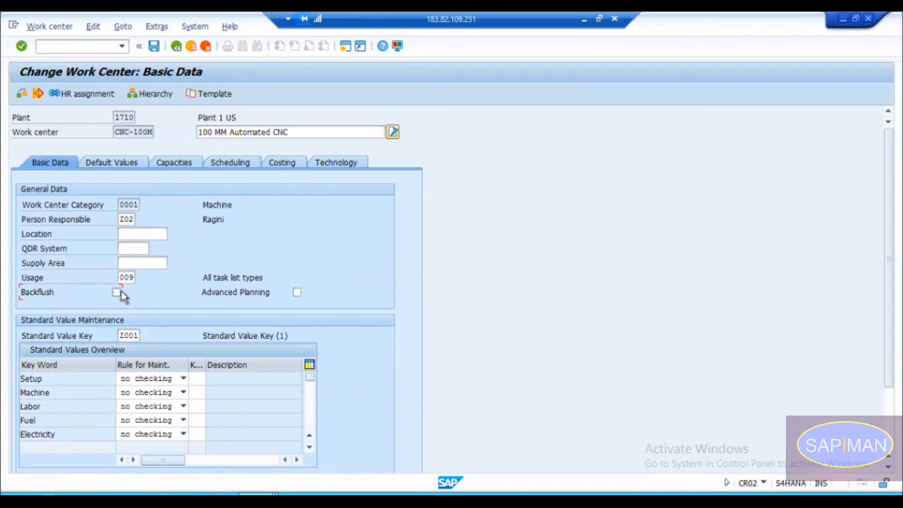